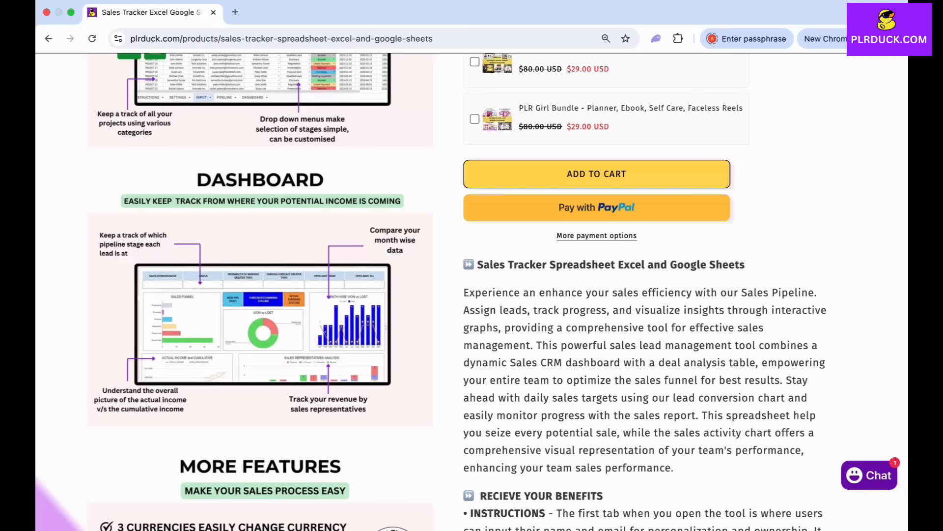
- Look through the Sales Tracker product page, including its dashboard preview, features, description and customer reviews
{"action": "scroll", "coordinate": [472, 292], "scroll_direction": "down", "scroll_amount": 10}
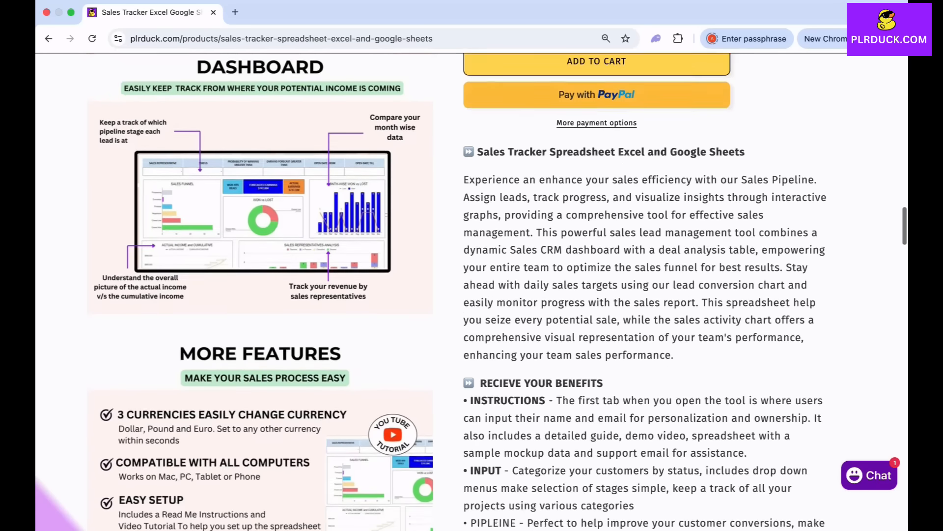
{"action": "scroll", "coordinate": [472, 292], "scroll_direction": "down", "scroll_amount": 5}
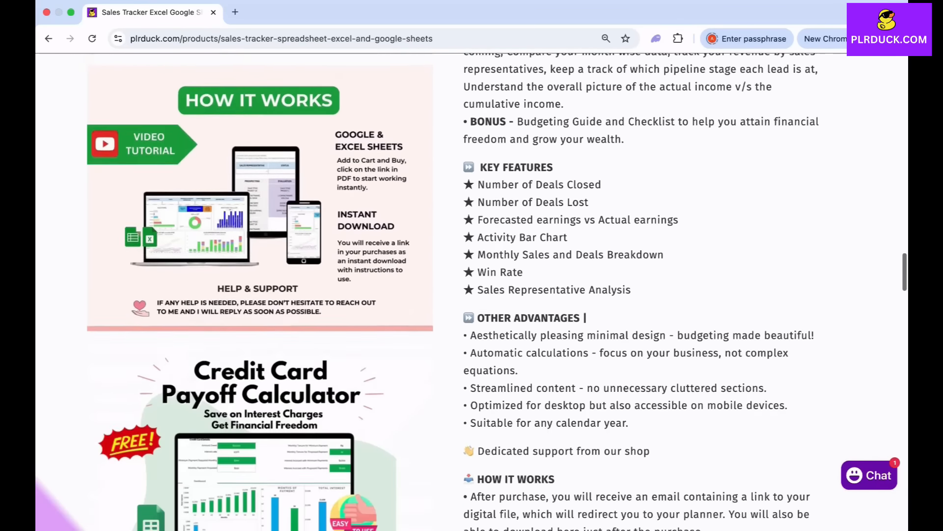
{"action": "scroll", "coordinate": [472, 292], "scroll_direction": "down", "scroll_amount": 7}
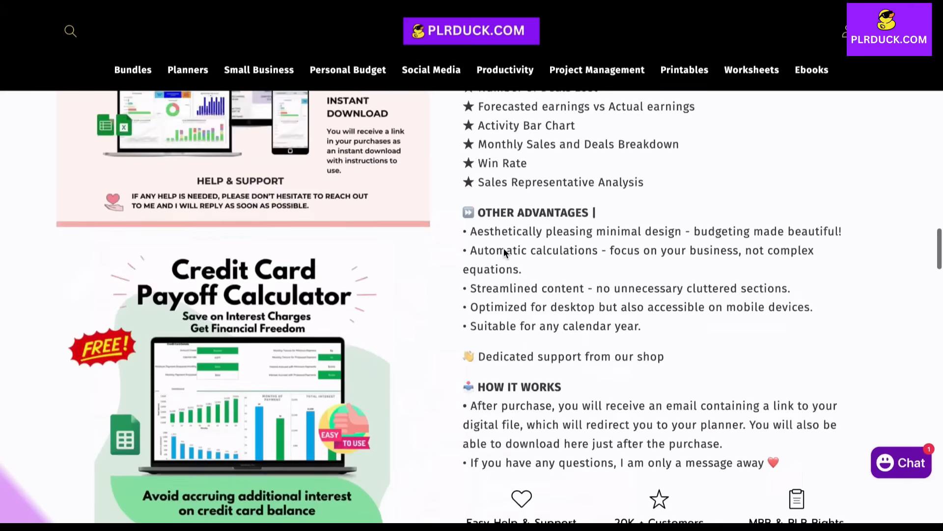
{"action": "scroll", "coordinate": [504, 248], "scroll_direction": "up", "scroll_amount": 4}
{"action": "scroll", "coordinate": [503, 249], "scroll_direction": "up", "scroll_amount": 15}
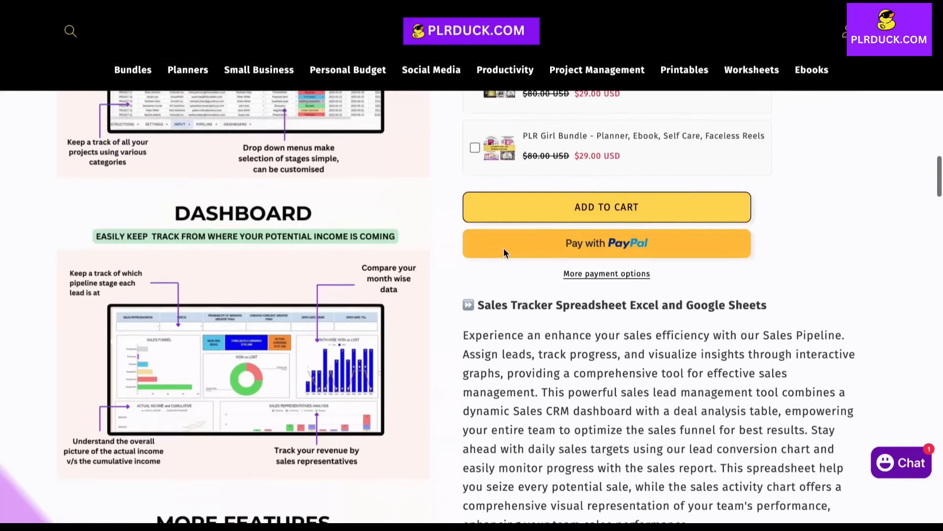
{"action": "scroll", "coordinate": [503, 247], "scroll_direction": "up", "scroll_amount": 2}
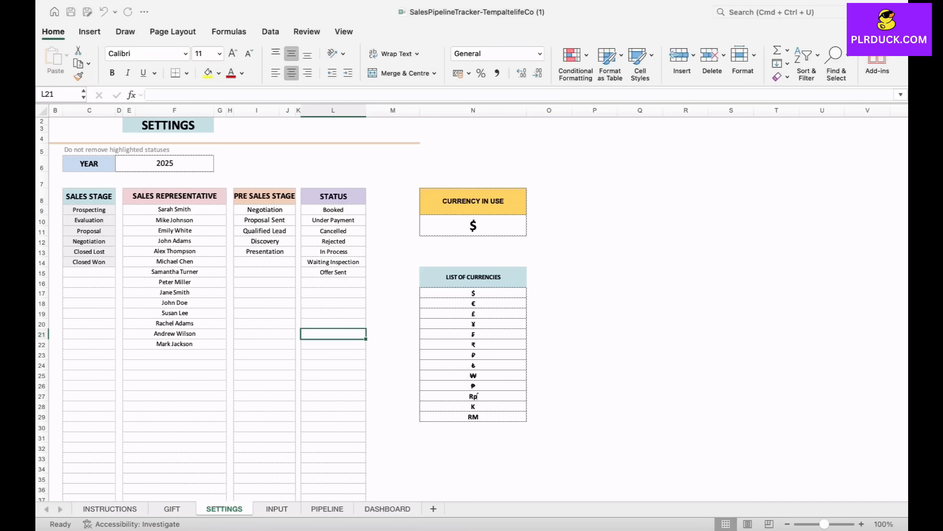
- In the Excel sales pipeline workbook, examine the INPUT sheet's columns from SALE TITLE through SALES STAGE and its project rows
{"action": "left_click", "coordinate": [277, 508]}
{"action": "scroll", "coordinate": [479, 309], "scroll_direction": "left", "scroll_amount": 2}
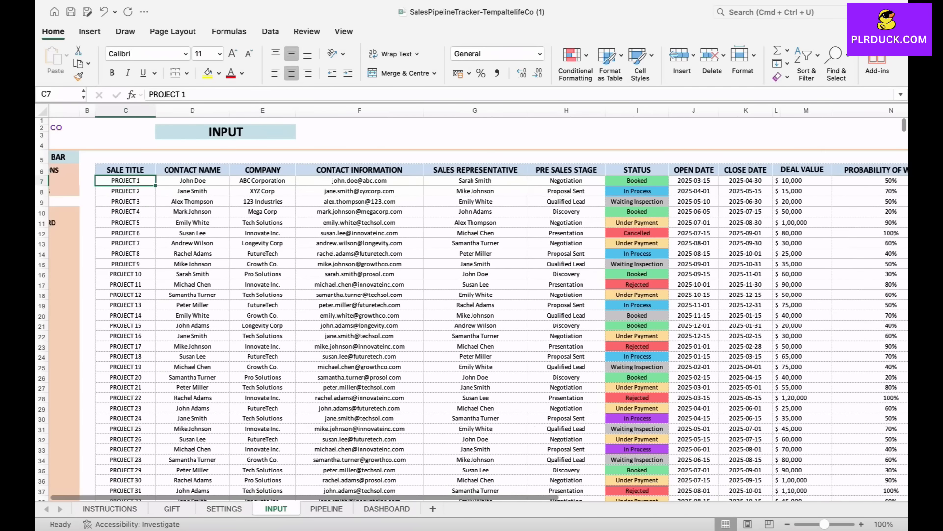
{"action": "scroll", "coordinate": [480, 308], "scroll_direction": "right", "scroll_amount": 1}
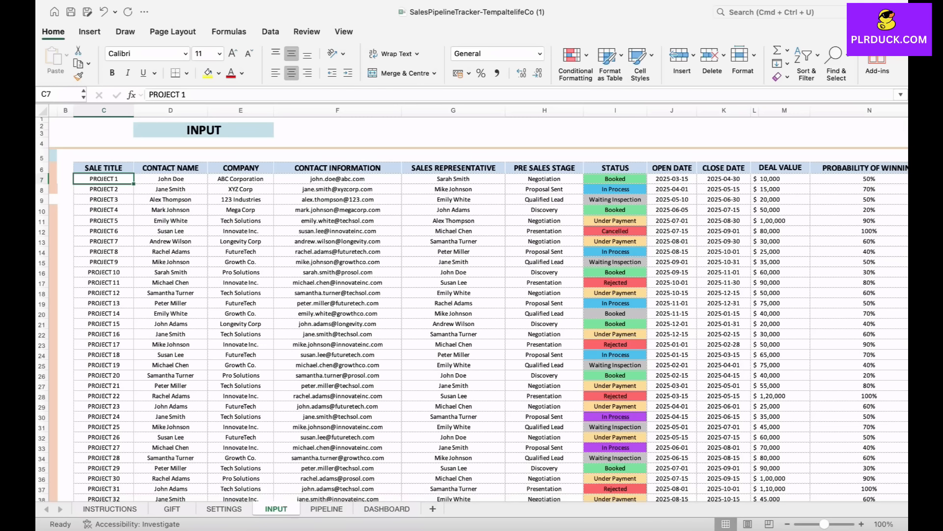
{"action": "scroll", "coordinate": [479, 309], "scroll_direction": "right", "scroll_amount": 6}
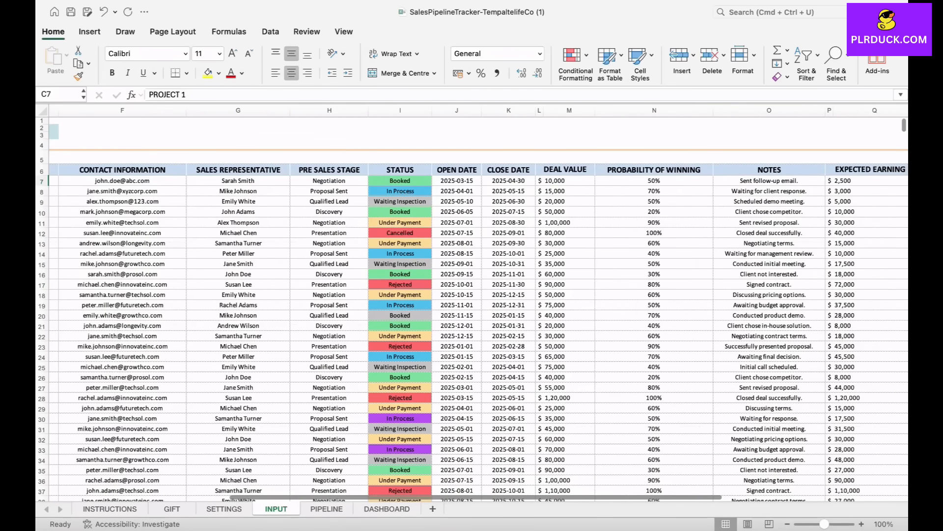
{"action": "scroll", "coordinate": [479, 308], "scroll_direction": "right", "scroll_amount": 5}
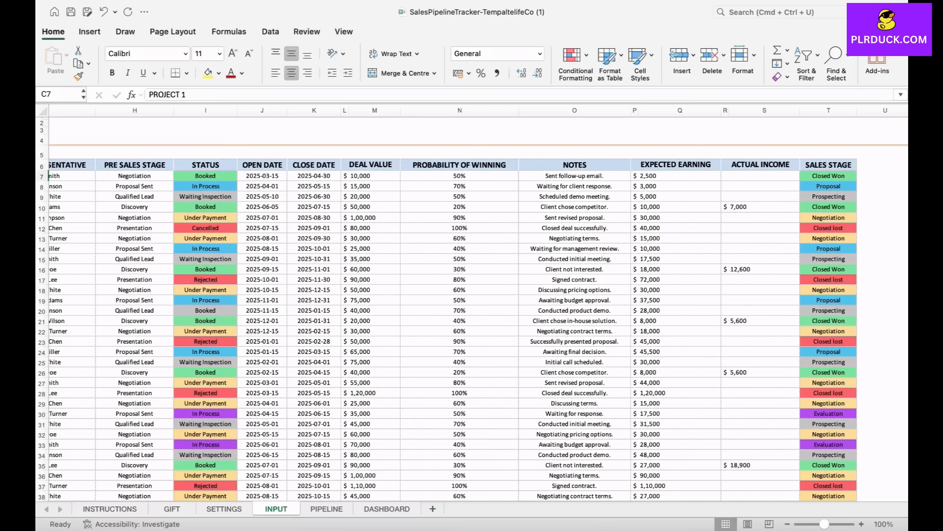
{"action": "scroll", "coordinate": [472, 305], "scroll_direction": "left", "scroll_amount": 10}
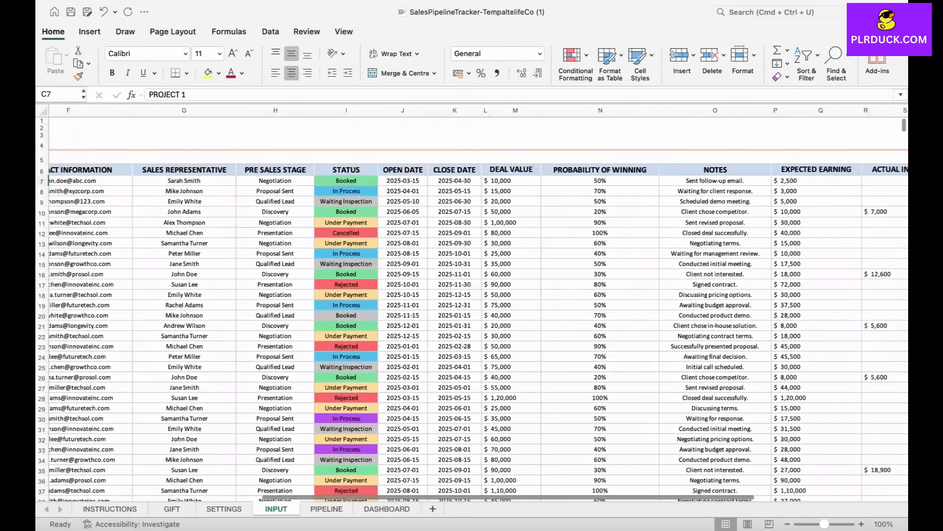
{"action": "scroll", "coordinate": [472, 305], "scroll_direction": "left", "scroll_amount": 3}
{"action": "scroll", "coordinate": [472, 305], "scroll_direction": "down", "scroll_amount": 10}
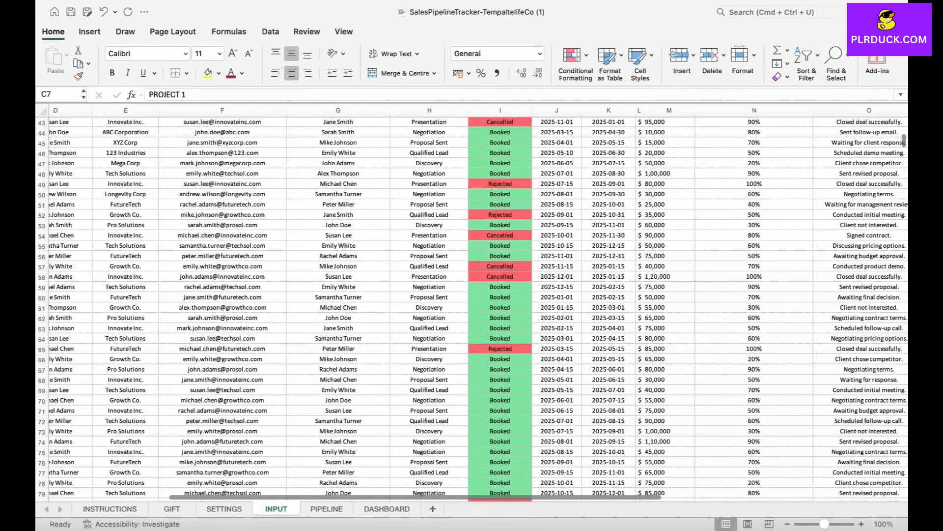
- Examine the DASHBOARD sheet's filters, sales funnel, won versus lost, income and sales representative charts
{"action": "left_click", "coordinate": [387, 508]}
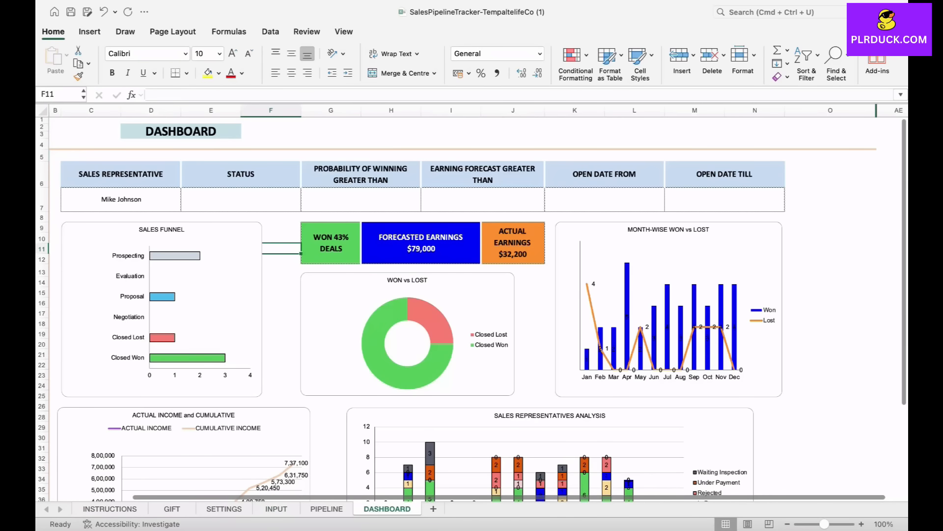
{"action": "scroll", "coordinate": [471, 304], "scroll_direction": "down", "scroll_amount": 4}
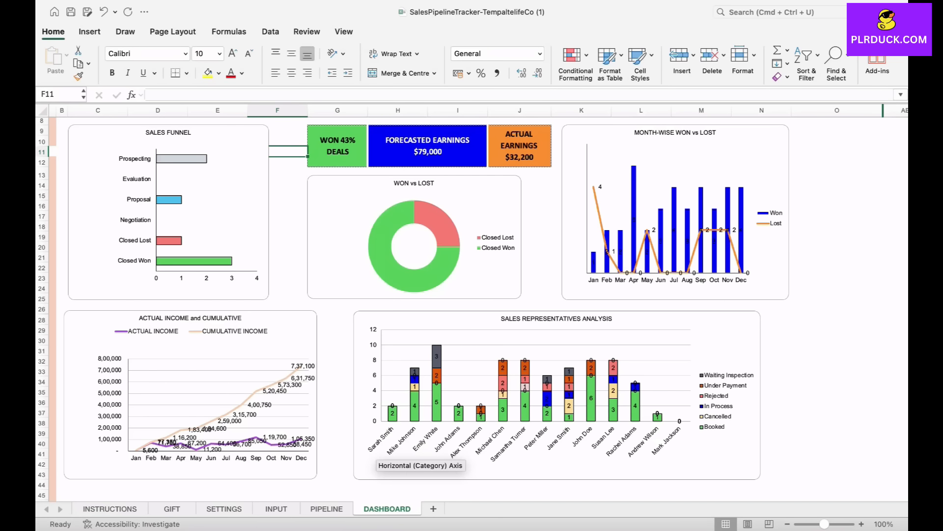
{"action": "scroll", "coordinate": [330, 314], "scroll_direction": "up", "scroll_amount": 5}
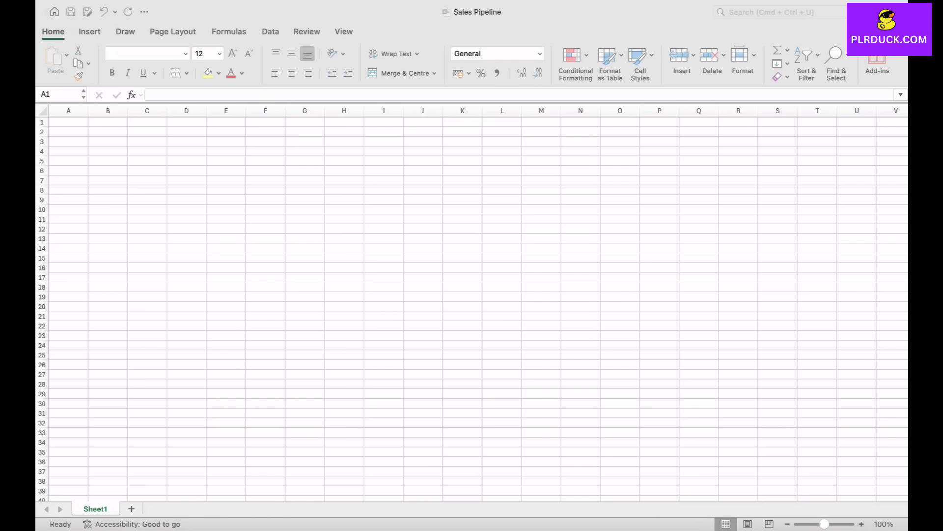
- Rename Sheet1 of the blank Sales Pipeline workbook as SETTINGS
{"action": "double_click", "coordinate": [95, 508]}
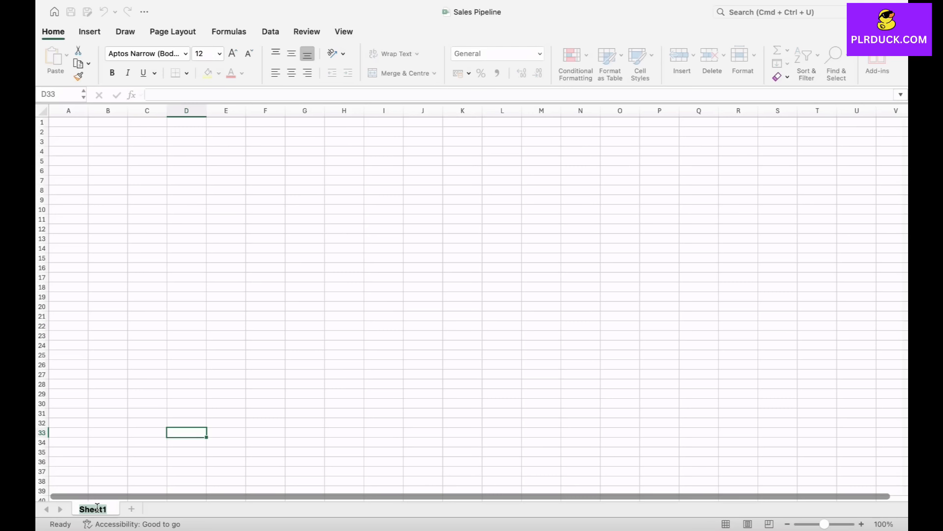
{"action": "type", "text": "SE"}
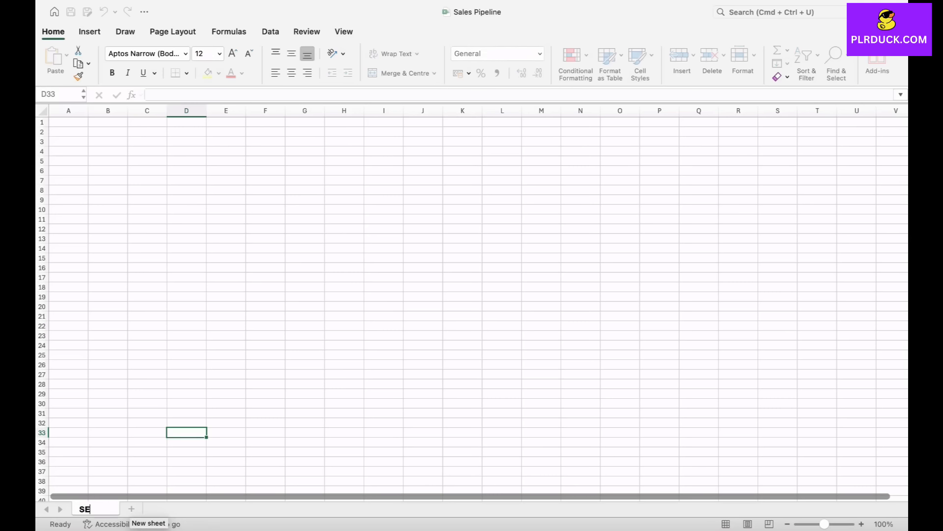
{"action": "type", "text": "TTINGS"}
{"action": "left_click", "coordinate": [265, 316]}
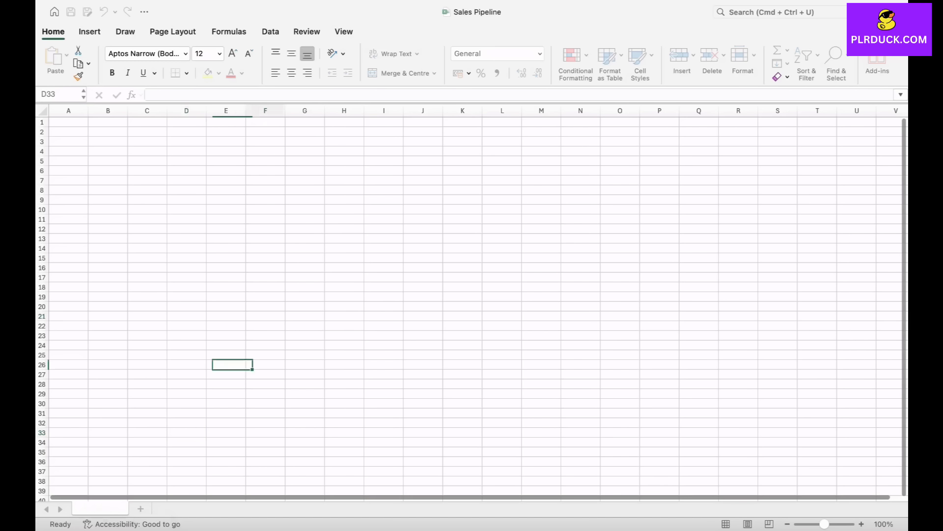
- Merge and centre cells D1:I2 and enter the title SETTINGS in them
{"action": "left_click_drag", "start_coordinate": [186, 122], "coordinate": [384, 132]}
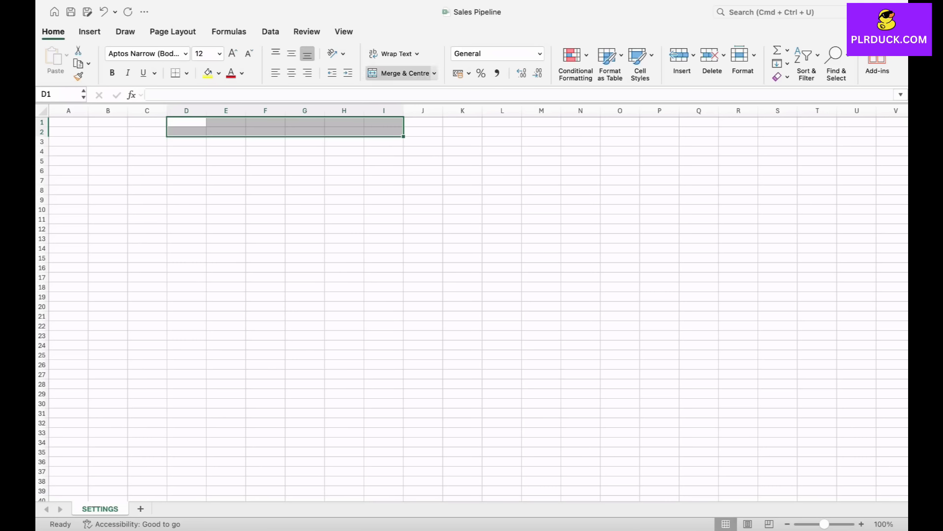
{"action": "left_click", "coordinate": [399, 73]}
{"action": "type", "text": "SETTINGS"}
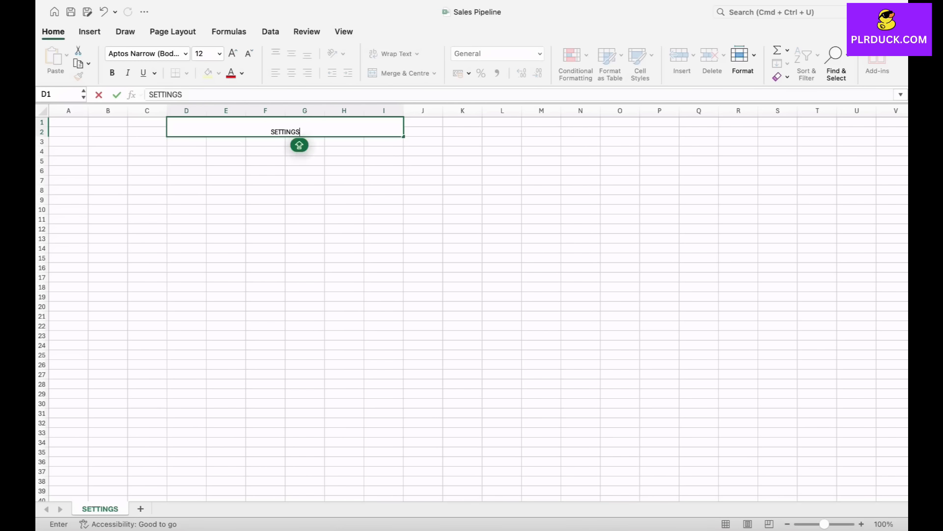
{"action": "left_click", "coordinate": [304, 171]}
- Format the SETTINGS title with font size 20, a light purple fill and bold text
{"action": "left_click", "coordinate": [301, 129]}
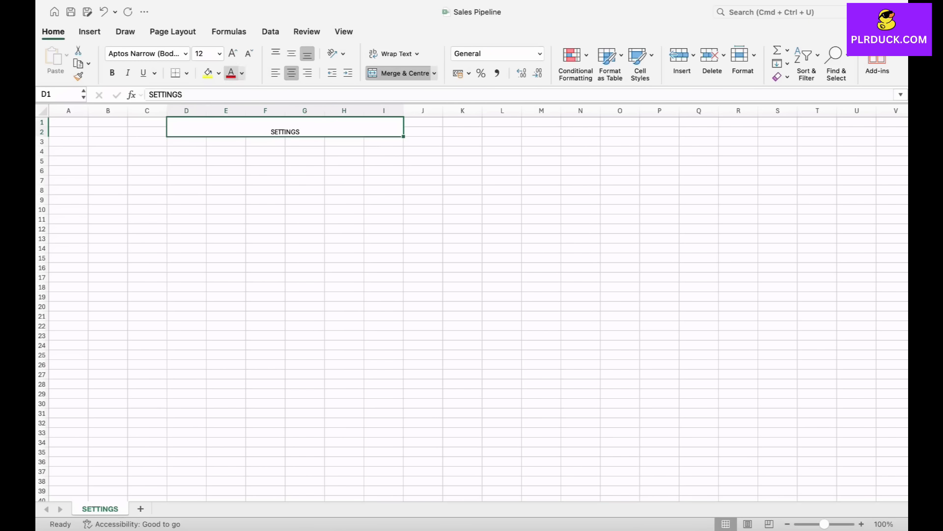
{"action": "left_click", "coordinate": [233, 53]}
{"action": "left_click", "coordinate": [233, 53]}
{"action": "left_click", "coordinate": [233, 53]}
{"action": "left_click", "coordinate": [233, 54]}
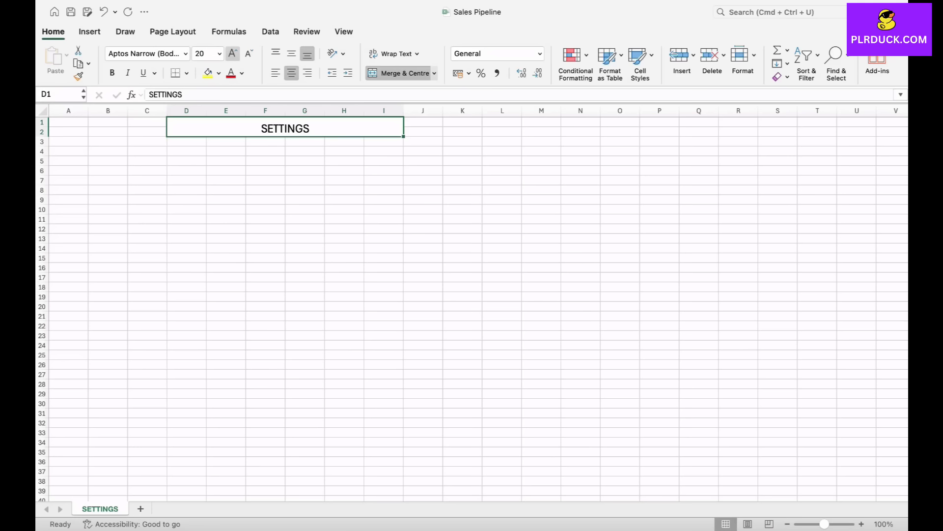
{"action": "left_click", "coordinate": [218, 73]}
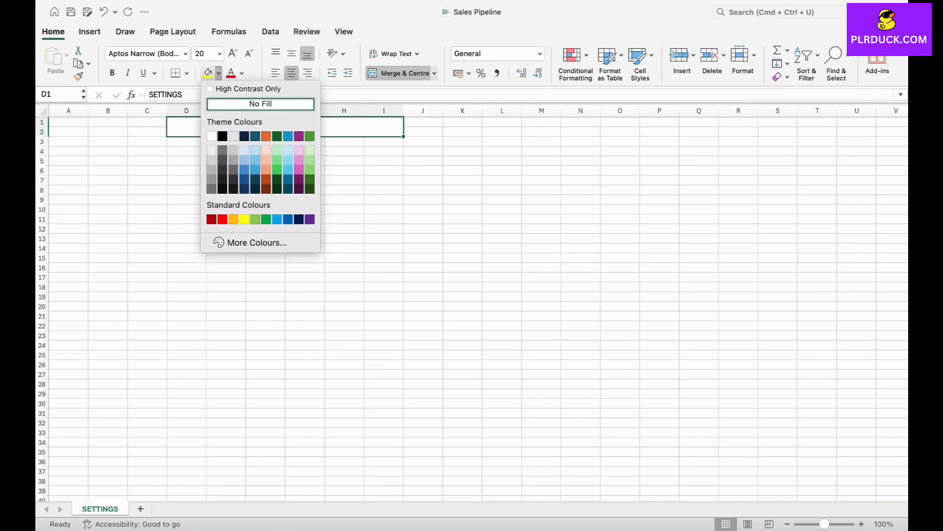
{"action": "left_click", "coordinate": [299, 149]}
{"action": "key", "text": "super+b"}
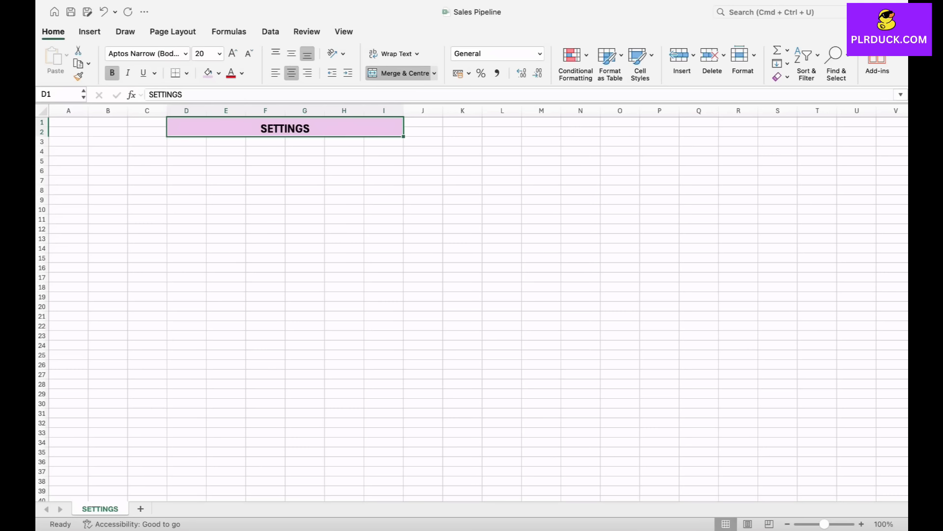
- Widen column D and enter the headers SALES STAGE in C7 and SALES REPRESENTATIVE in D7
{"action": "left_click", "coordinate": [147, 180]}
{"action": "mouse_move", "coordinate": [207, 110]}
{"action": "left_mouse_down"}
{"action": "mouse_move", "coordinate": [235, 110]}
{"action": "mouse_move", "coordinate": [225, 110]}
{"action": "left_mouse_up"}
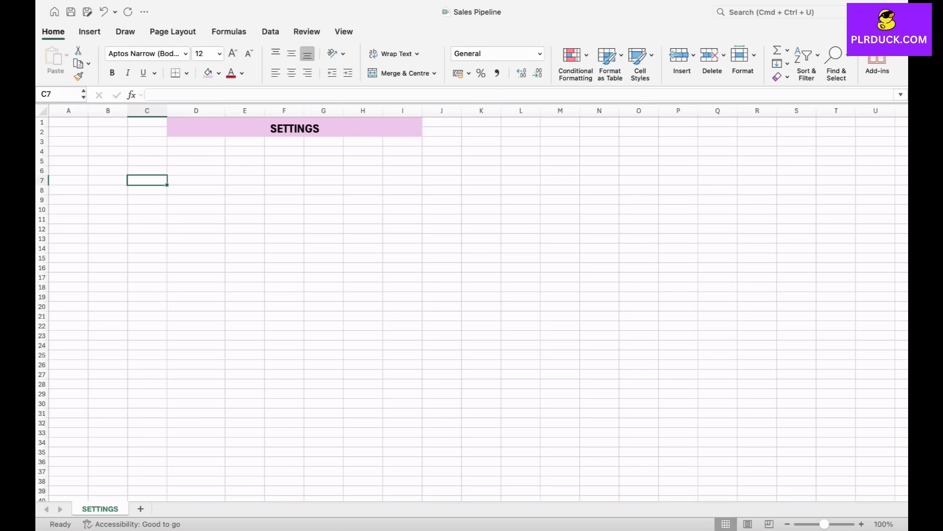
{"action": "type", "text": "SALES STAGE"}
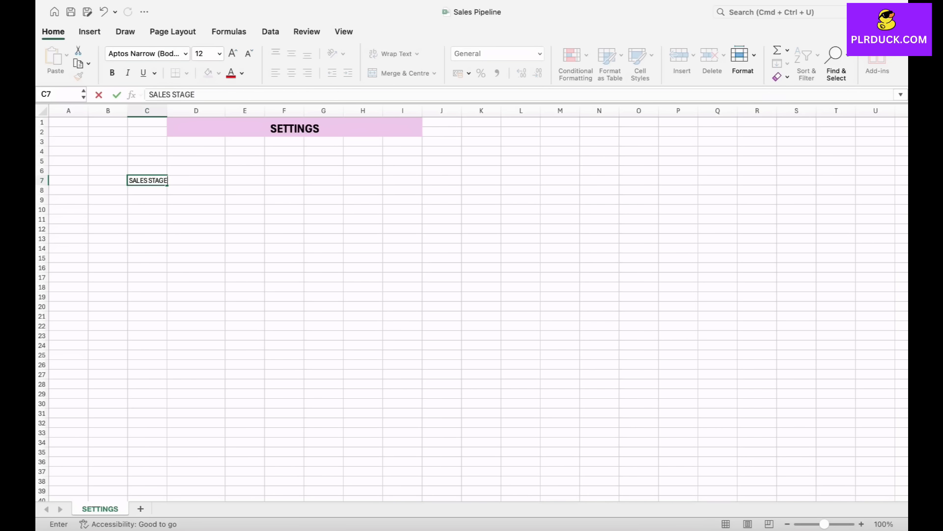
{"action": "key", "text": "Tab"}
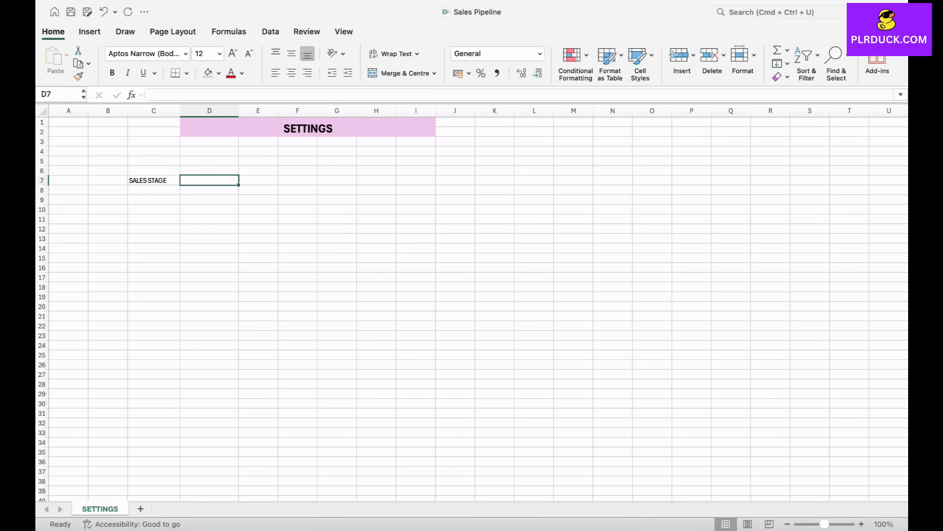
{"action": "type", "text": "SALES"}
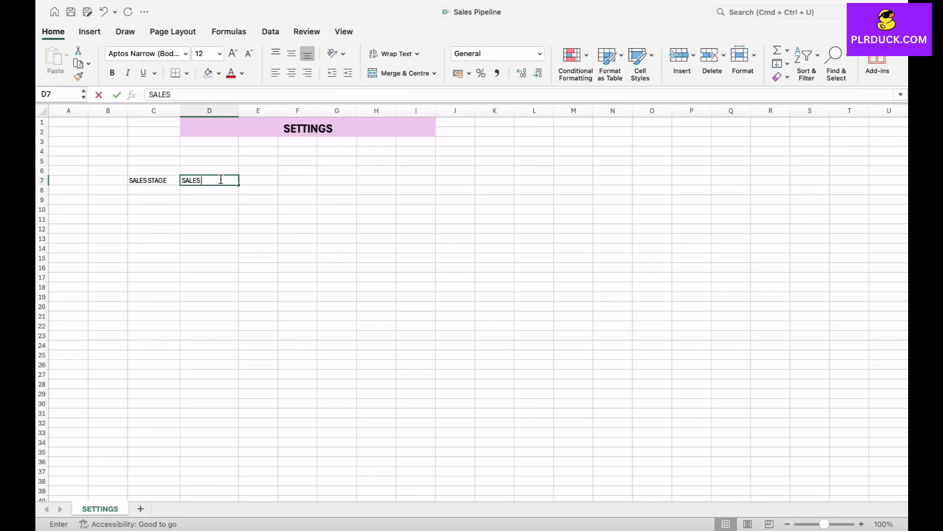
{"action": "type", "text": " PREPRESE"}
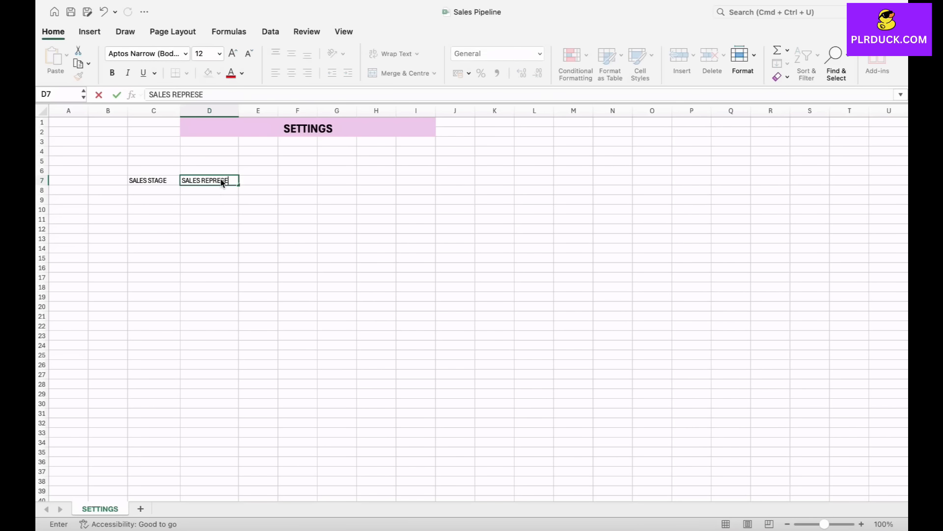
{"action": "type", "text": "NTATIVE"}
{"action": "key", "text": "Tab"}
- Add the headers PRE SALES STAGE in E7 and STATUS in F7, and widen columns D, E and F
{"action": "type", "text": "PRE SALES STAGE"}
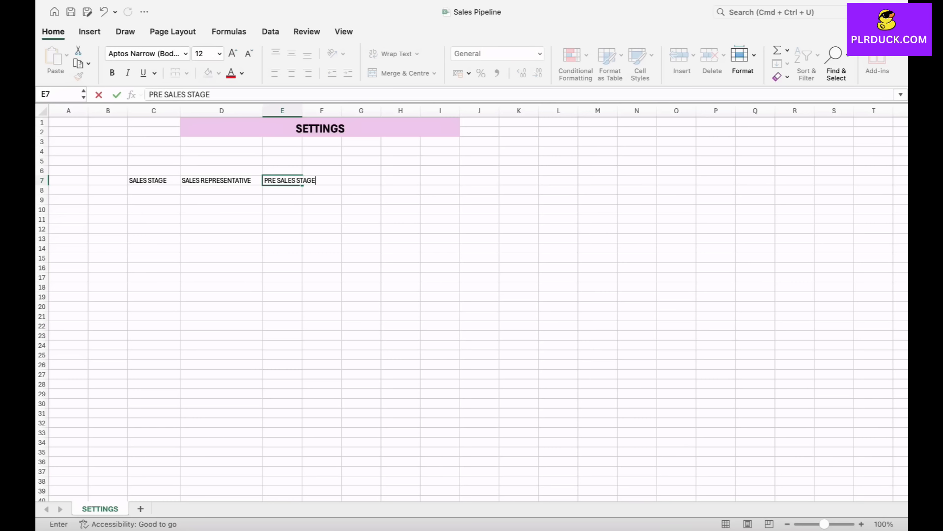
{"action": "key", "text": "Tab"}
{"action": "type", "text": "STATUS"}
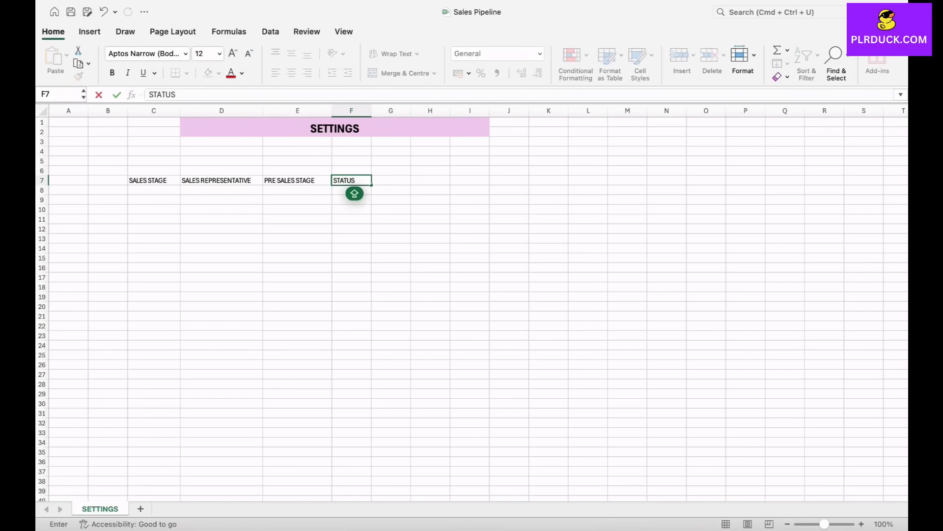
{"action": "left_click", "coordinate": [351, 210]}
{"action": "left_click_drag", "start_coordinate": [372, 110], "coordinate": [344, 110]}
{"action": "left_click_drag", "start_coordinate": [263, 111], "coordinate": [269, 111]}
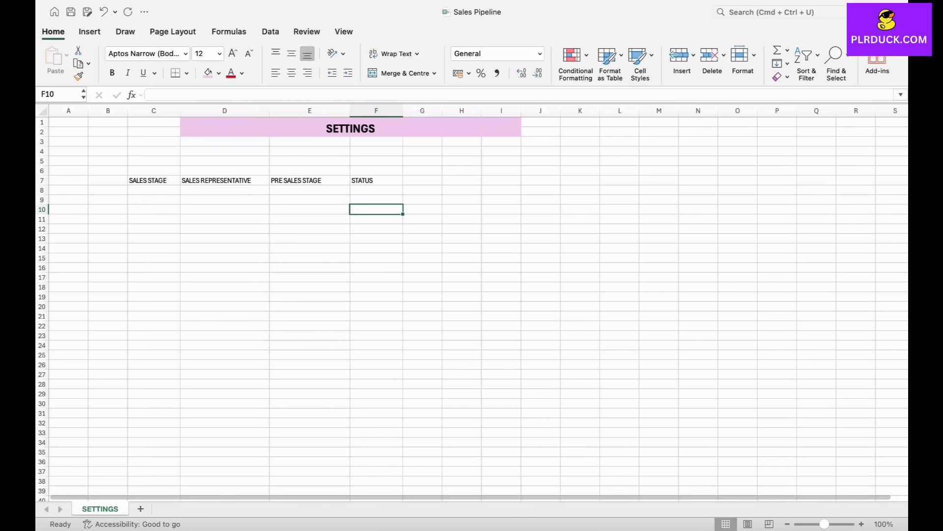
- Enter the sales stages PROSPECT in C8 and EVALUATION in C9 under the SALES STAGE header
{"action": "left_click", "coordinate": [153, 190]}
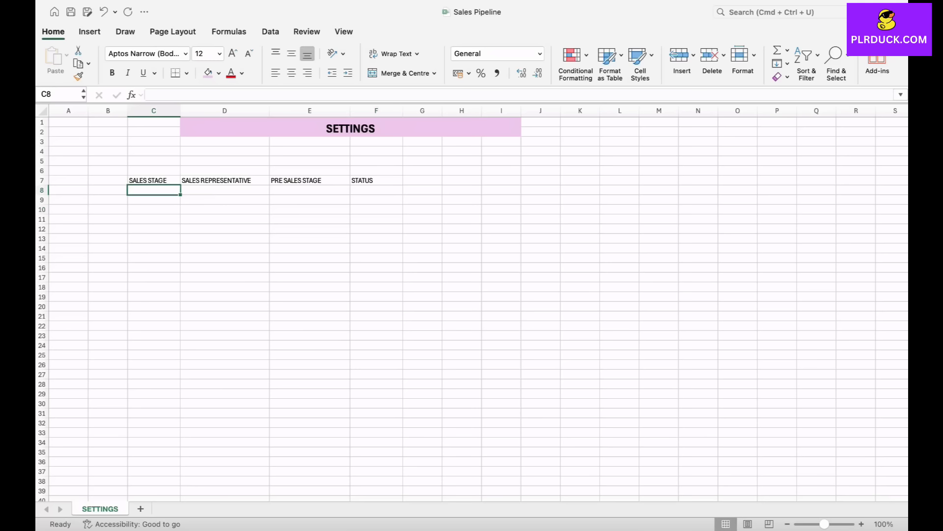
{"action": "left_click", "coordinate": [154, 180]}
{"action": "left_click", "coordinate": [154, 190]}
{"action": "type", "text": "PROSPECT"}
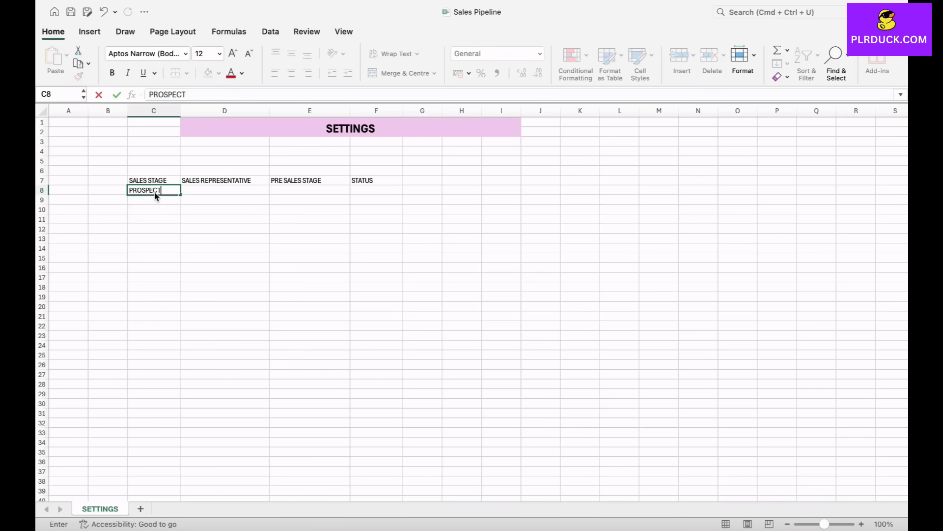
{"action": "key", "text": "Return"}
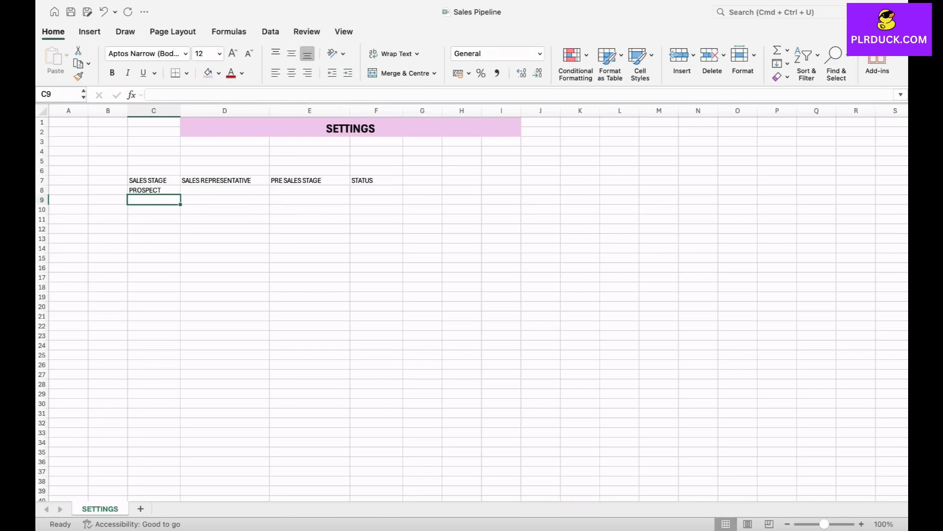
{"action": "type", "text": "EVALUATION"}
{"action": "key", "text": "ctrl+Return"}
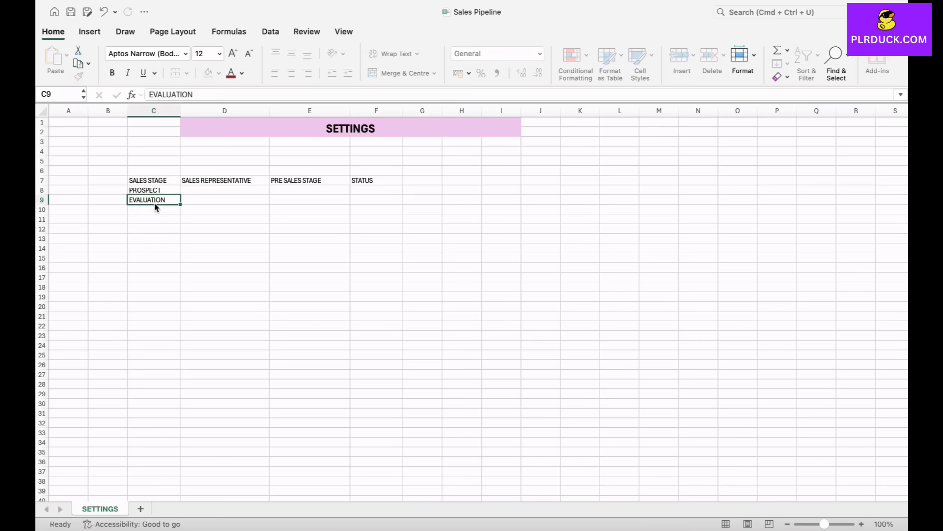
- Add the sales stages PROPOSAL in C10 and NEGOTIATION in C11
{"action": "key", "text": "Return"}
{"action": "type", "text": "PROPI"}
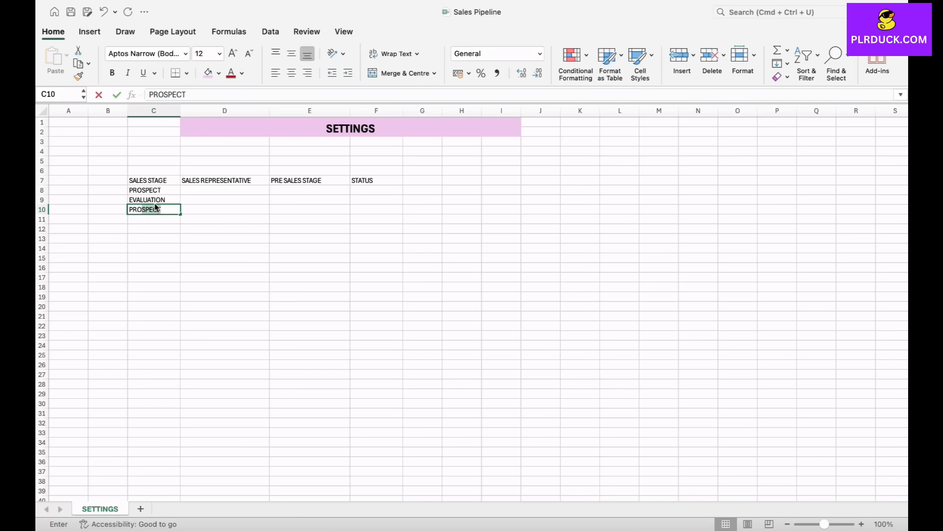
{"action": "type", "text": "OSAL"}
{"action": "key", "text": "Return"}
{"action": "type", "text": "NEGOTIATION"}
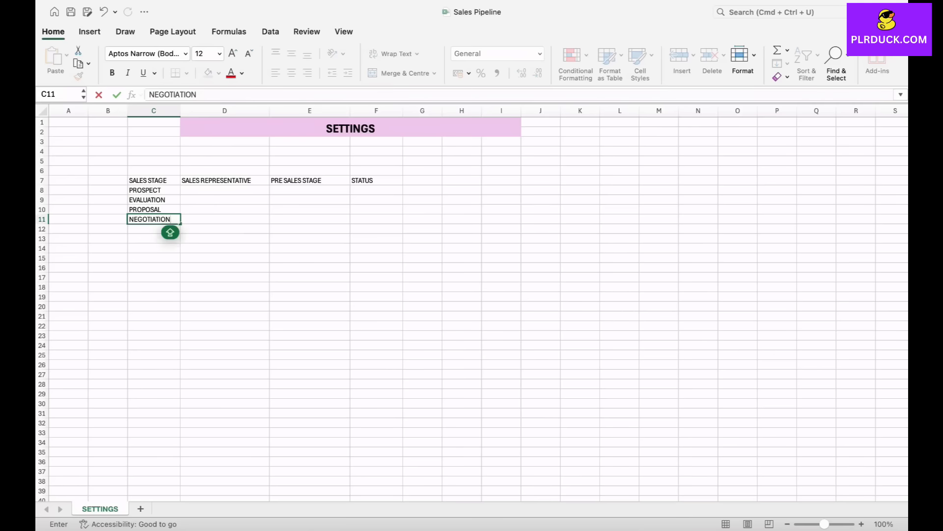
- Add the sales stages CLOSED WON in C12 and CLOSED LOST in C13
{"action": "key", "text": "Return"}
{"action": "type", "text": "CLOS"}
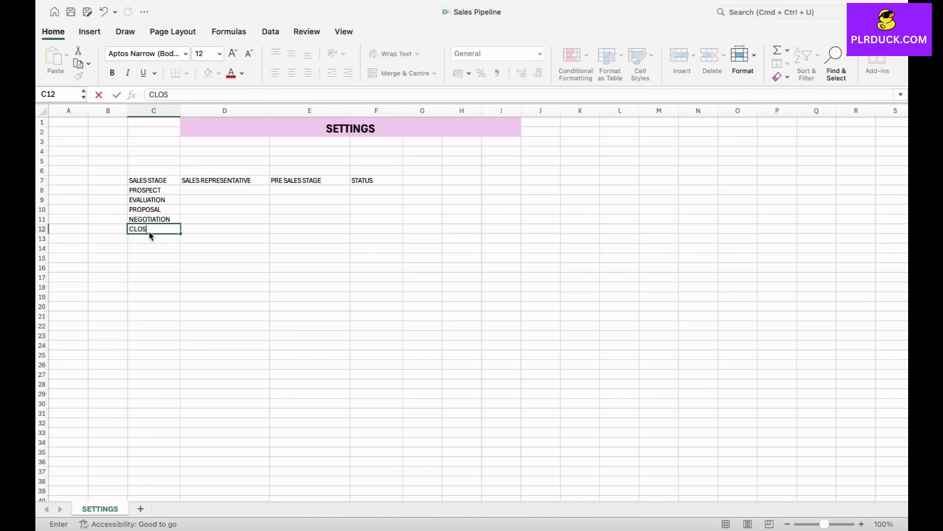
{"action": "type", "text": "ED WON"}
{"action": "key", "text": "Return"}
{"action": "type", "text": "CLOSE"}
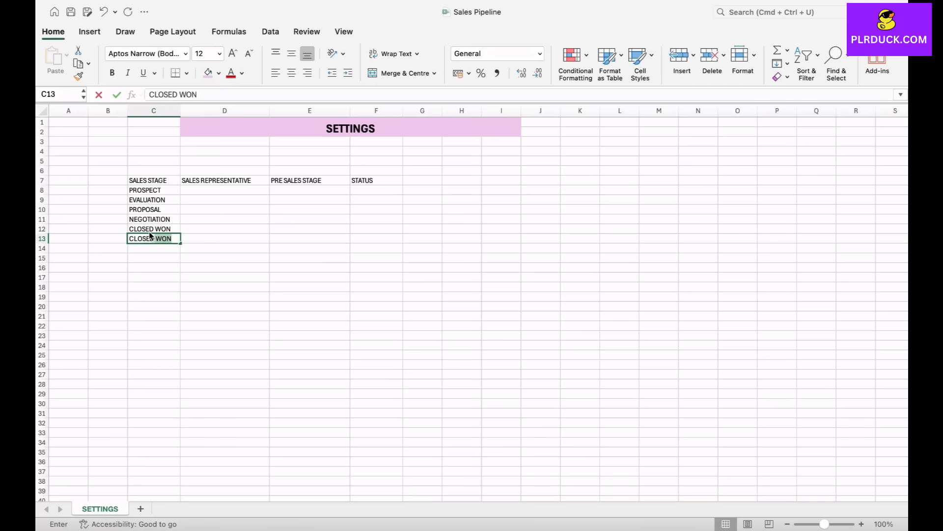
{"action": "type", "text": "D LOST"}
{"action": "left_click", "coordinate": [154, 267]}
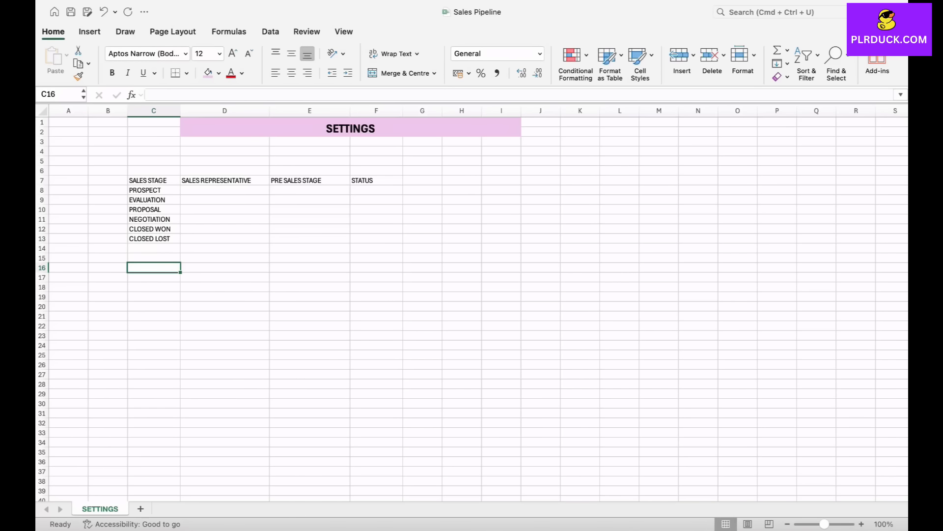
- Format the header cells C7:F7 in bold with font size 14
{"action": "left_click_drag", "start_coordinate": [154, 180], "coordinate": [385, 180]}
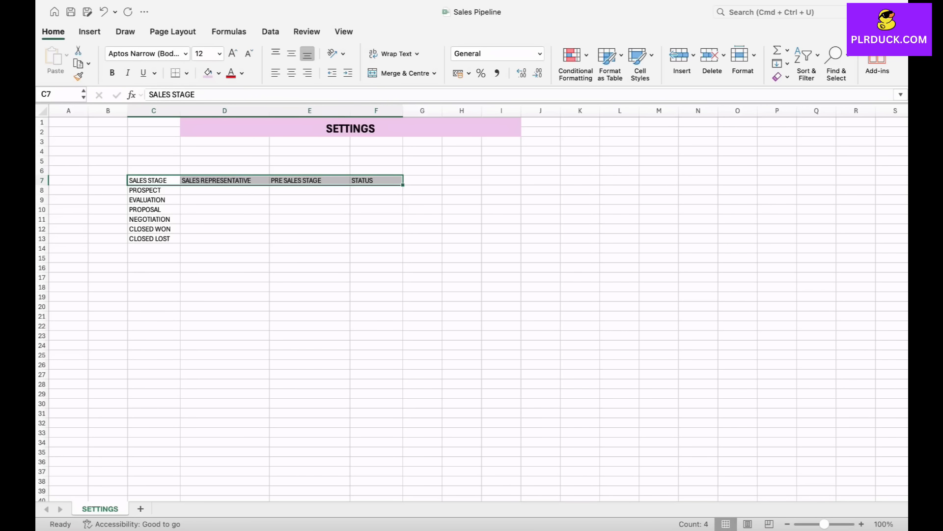
{"action": "left_click", "coordinate": [233, 53]}
{"action": "left_click", "coordinate": [112, 73]}
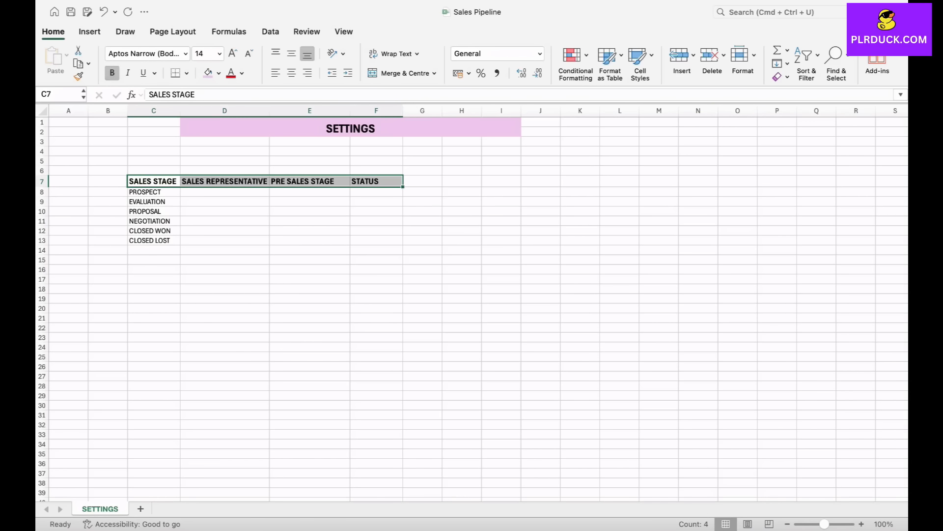
{"action": "left_click", "coordinate": [225, 212]}
- Fill the SALES STAGE header with light sky blue and the SALES REPRESENTATIVE header with light green
{"action": "left_click", "coordinate": [153, 181]}
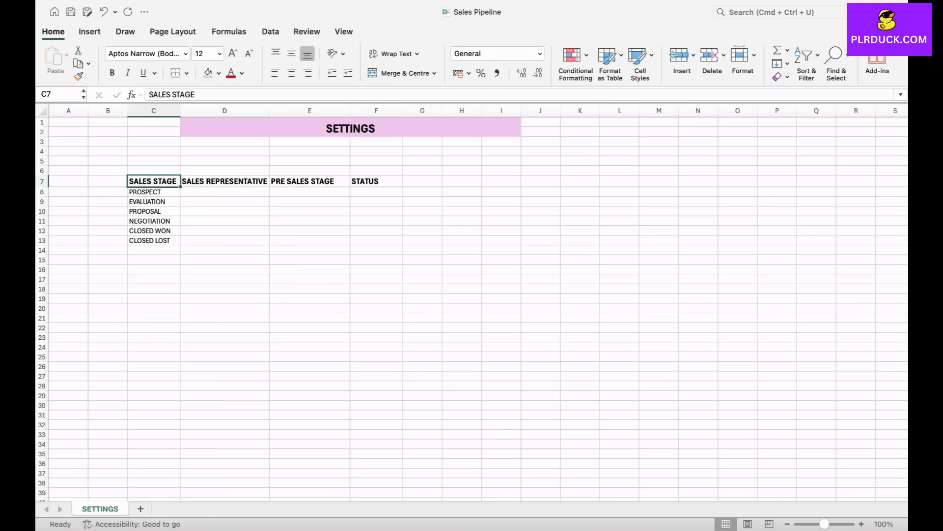
{"action": "left_click", "coordinate": [218, 73]}
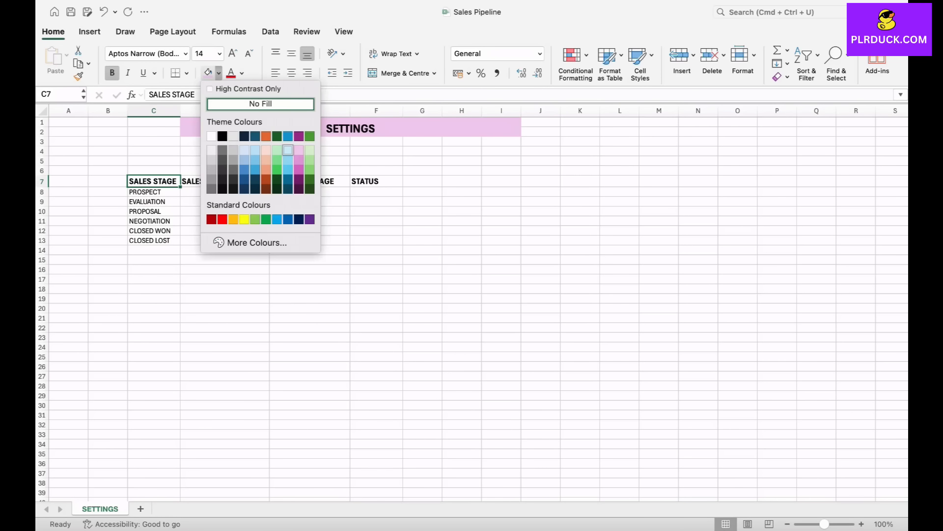
{"action": "left_click", "coordinate": [288, 150]}
{"action": "left_click", "coordinate": [225, 180]}
{"action": "left_click", "coordinate": [219, 73]}
{"action": "left_click", "coordinate": [310, 150]}
- Fill the PRE SALES STAGE header with the lightest dark-blue tint and the STATUS header with light orange
{"action": "left_click", "coordinate": [310, 181]}
{"action": "left_click", "coordinate": [219, 73]}
{"action": "left_click", "coordinate": [246, 151]}
{"action": "left_click", "coordinate": [376, 181]}
{"action": "left_click", "coordinate": [219, 73]}
{"action": "left_click", "coordinate": [266, 150]}
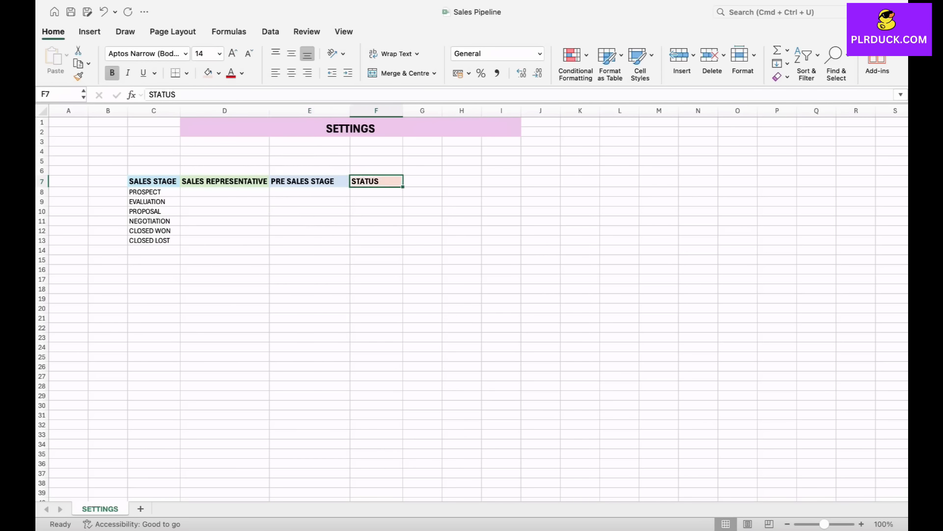
- Centre the contents of C7:F13 horizontally and widen column D around the SALES REPRESENTATIVE header
{"action": "left_click_drag", "start_coordinate": [154, 181], "coordinate": [376, 240]}
{"action": "left_click", "coordinate": [291, 73]}
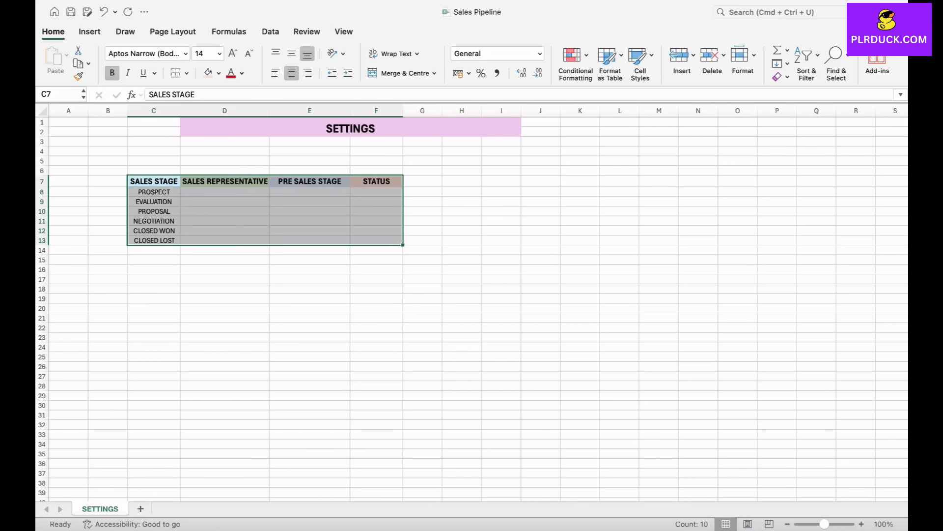
{"action": "left_click", "coordinate": [310, 221]}
{"action": "left_click_drag", "start_coordinate": [270, 111], "coordinate": [287, 111]}
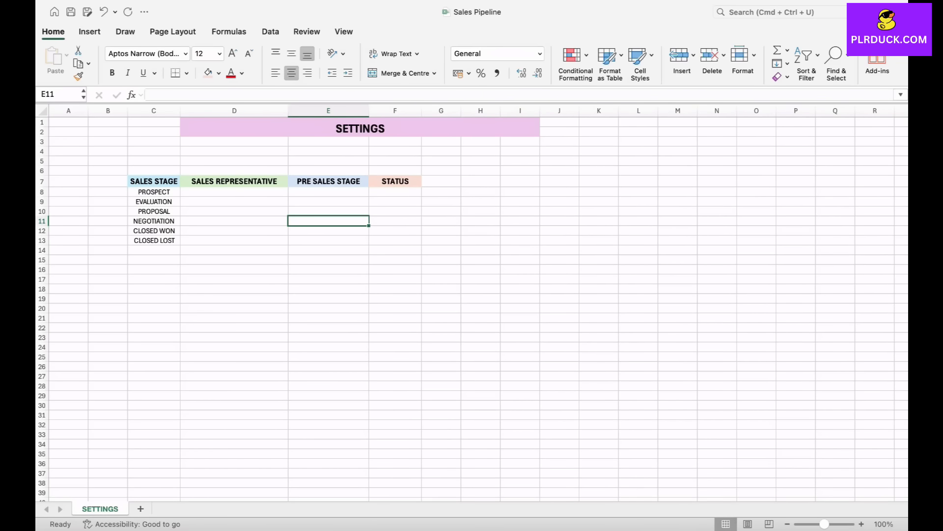
{"action": "left_click", "coordinate": [676, 1]}
{"action": "left_click", "coordinate": [707, 36]}
- Enter the first names of five sales representatives in D8:D12 under the SALES REPRESENTATIVE header
{"action": "left_click", "coordinate": [234, 191]}
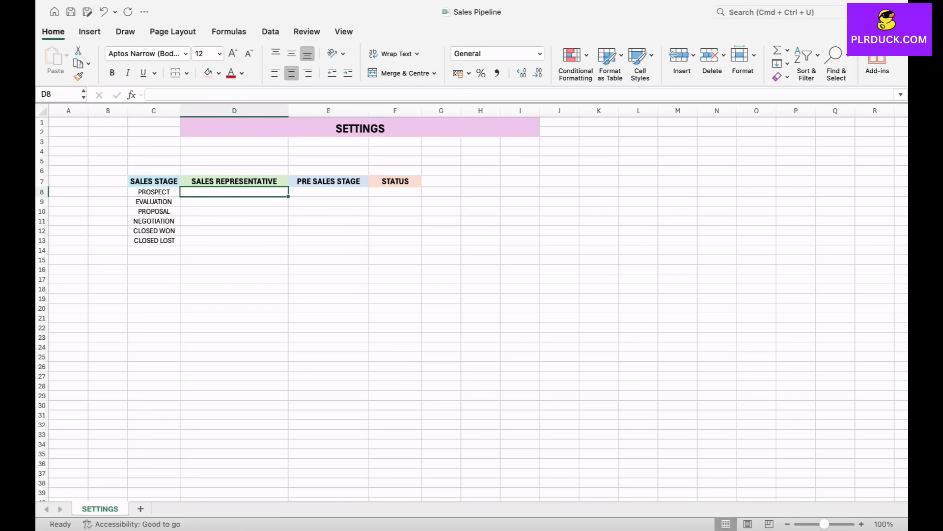
{"action": "type", "text": "JOHN"}
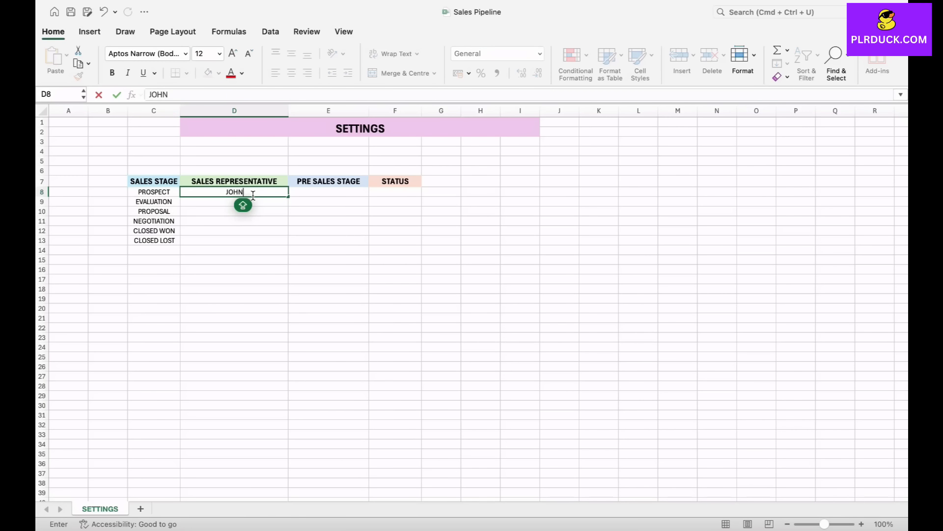
{"action": "key", "text": "Return"}
{"action": "type", "text": "SMITH"}
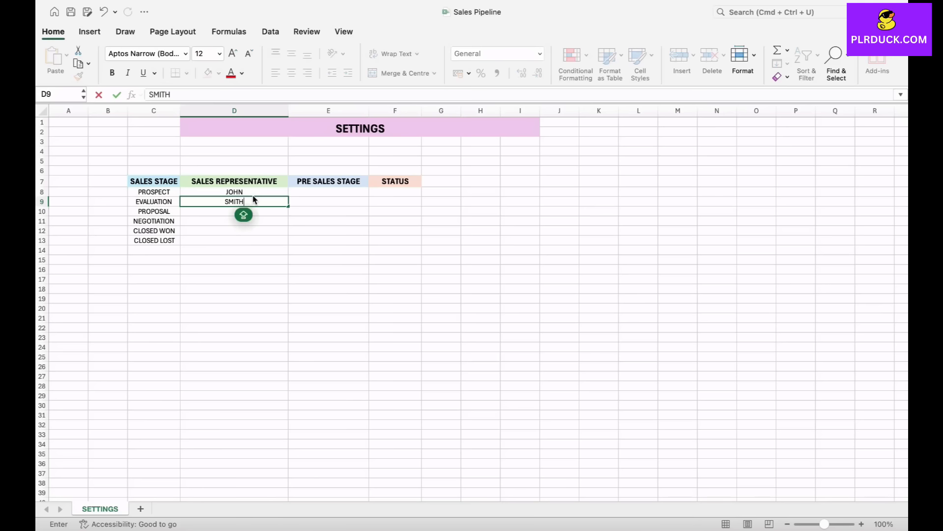
{"action": "key", "text": "Return"}
{"action": "type", "text": "MIKE"}
{"action": "key", "text": "Return"}
{"action": "type", "text": "ALEX"}
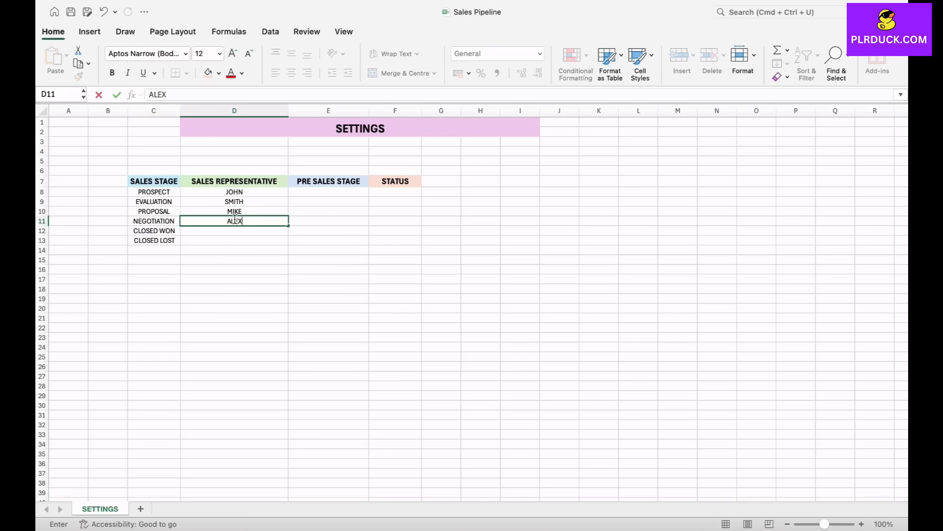
{"action": "key", "text": "Return"}
{"action": "type", "text": "PETER"}
{"action": "key", "text": "Tab"}
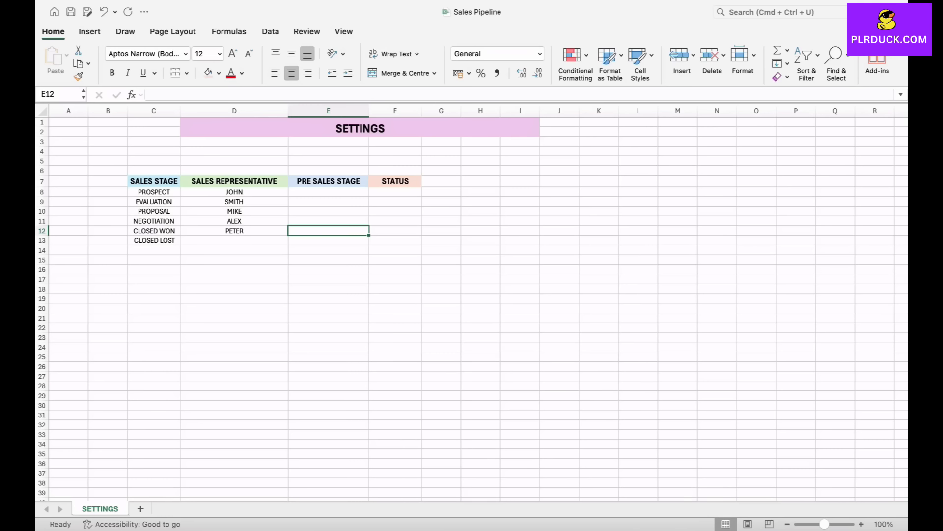
- Enter the pre-sales stages NEGOTIATION in E8 and PROPOSAL SENT in E9
{"action": "left_click", "coordinate": [329, 191]}
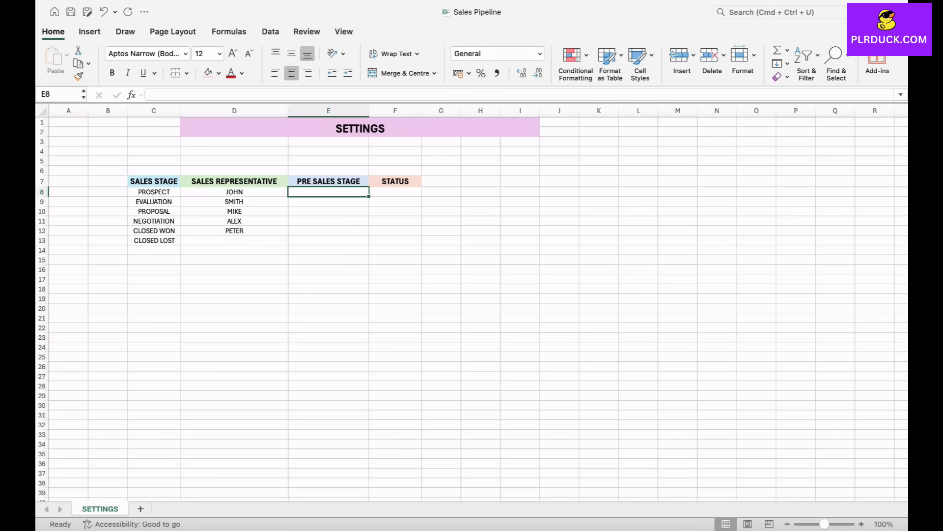
{"action": "type", "text": "NEGO"}
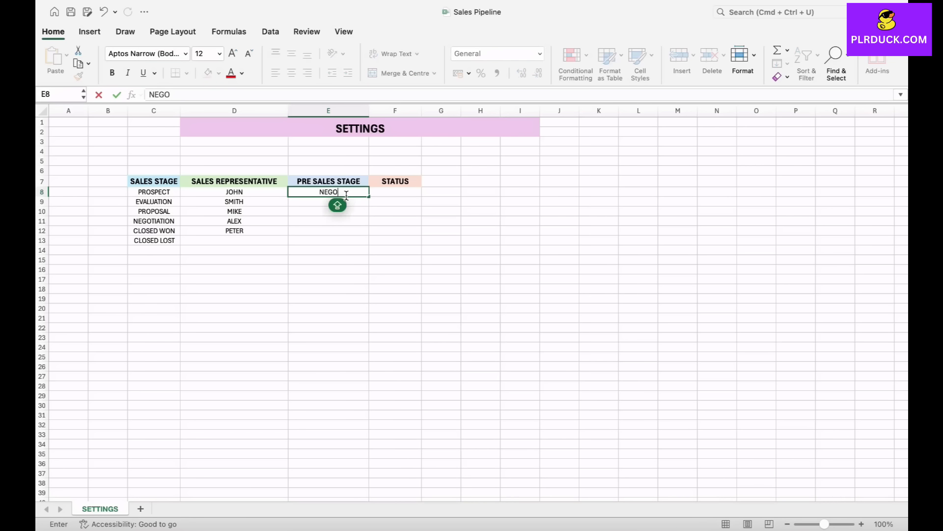
{"action": "type", "text": "TIATION"}
{"action": "key", "text": "Return"}
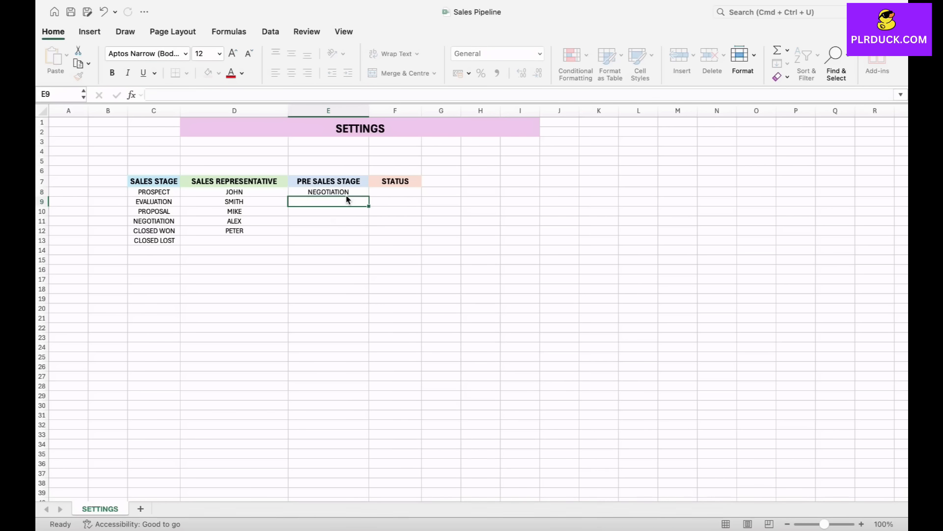
{"action": "type", "text": "PRO"}
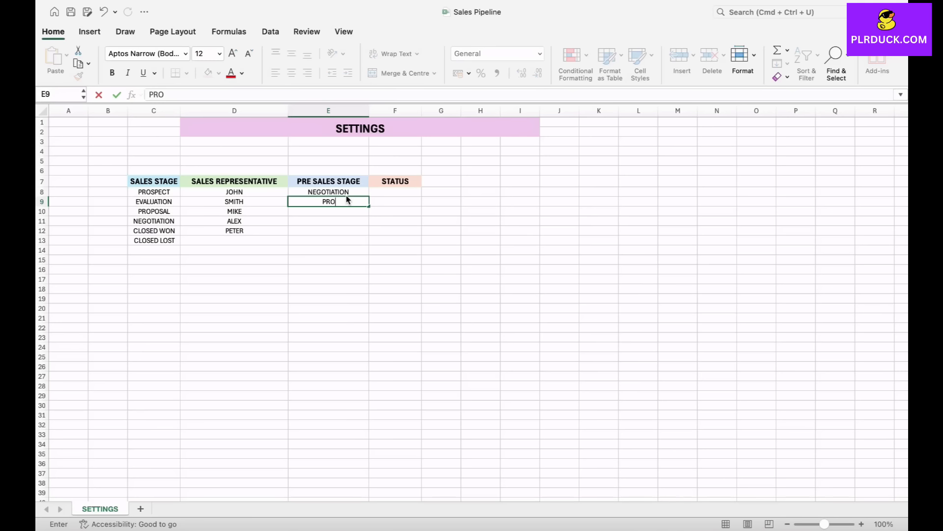
{"action": "type", "text": "POSAL SENT"}
{"action": "key", "text": "Return"}
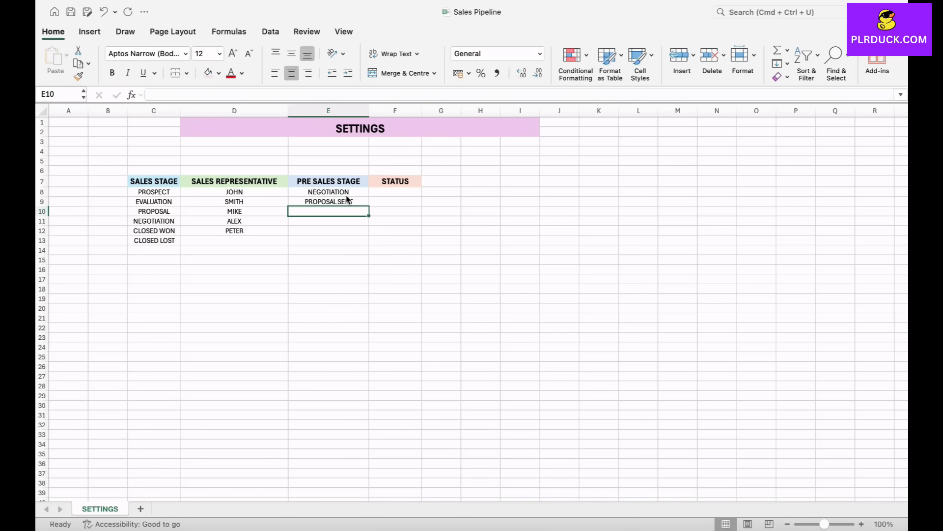
- Add the pre-sales stages QUALIFIED LEAD in E10 and DEMO in E11
{"action": "type", "text": "QUAL"}
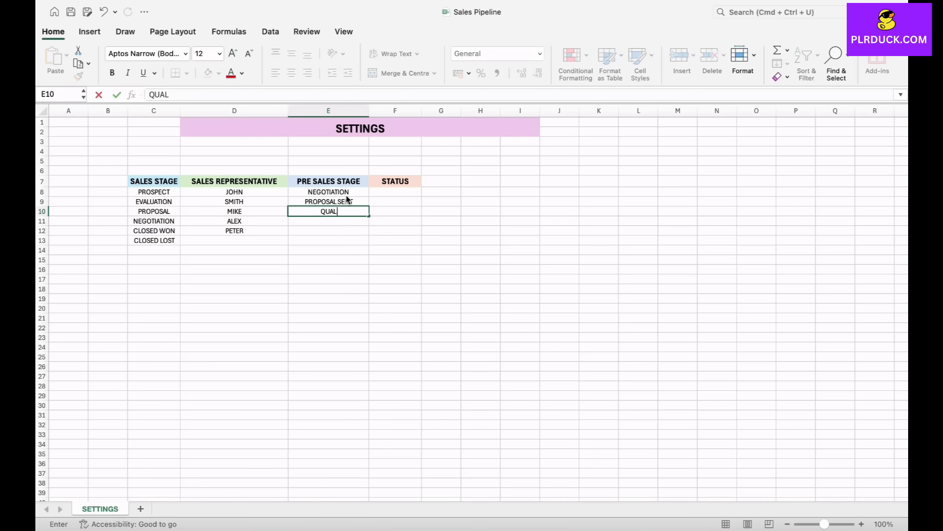
{"action": "type", "text": "IFIED LEAD"}
{"action": "key", "text": "Return"}
{"action": "type", "text": "DEMO"}
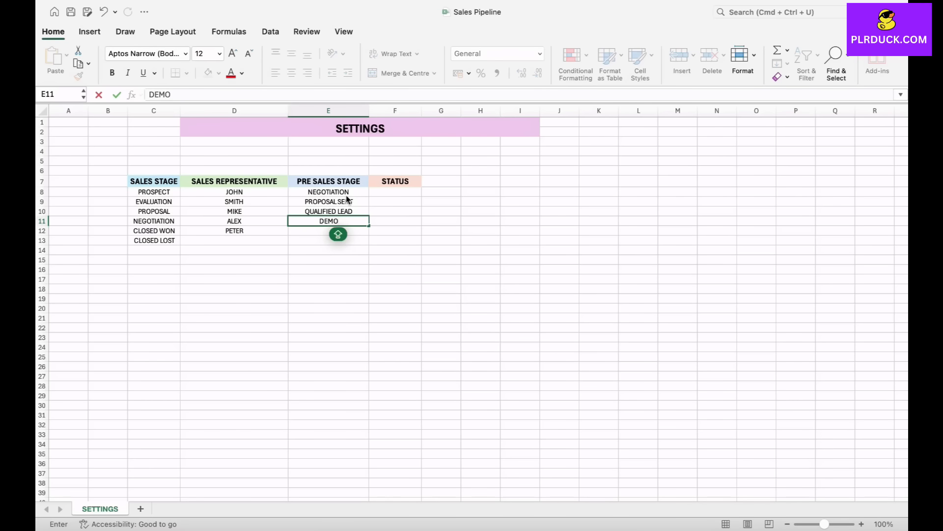
{"action": "key", "text": "Return"}
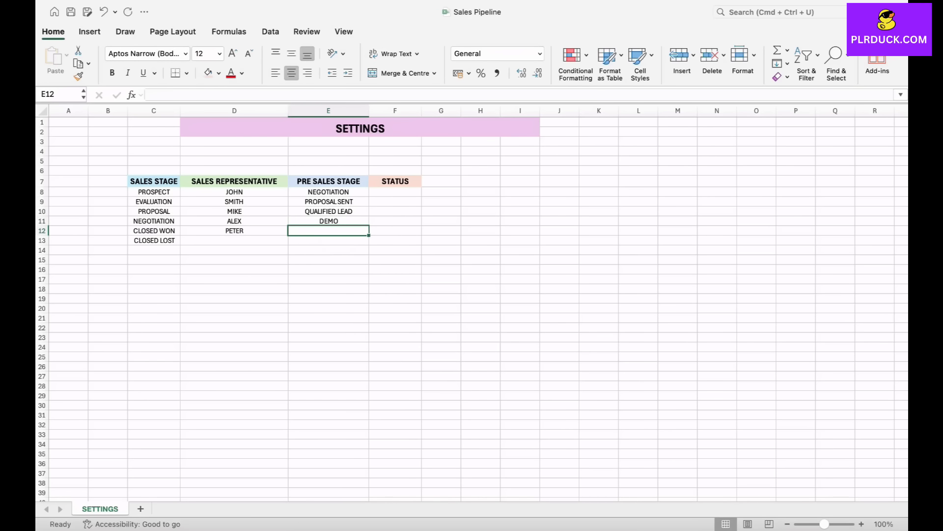
- Enter the statuses BOOKED in F8 and UNDER PAYMENT in F9 under the STATUS header
{"action": "left_click", "coordinate": [395, 192]}
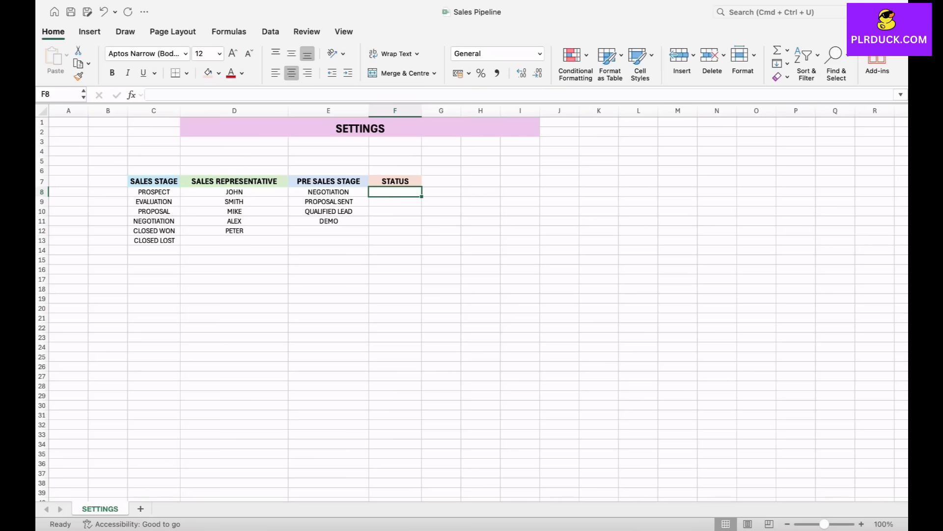
{"action": "type", "text": "BOOKED"}
{"action": "key", "text": "Return"}
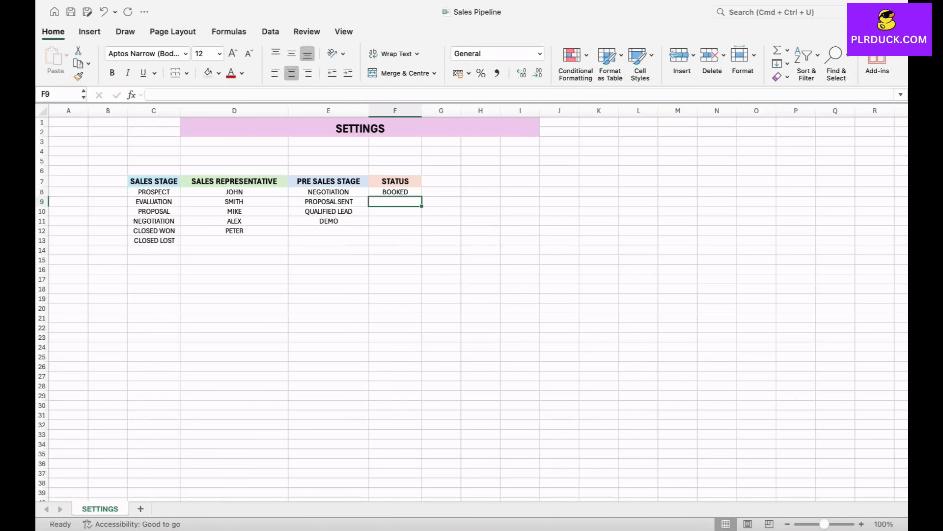
{"action": "type", "text": "UNDER"}
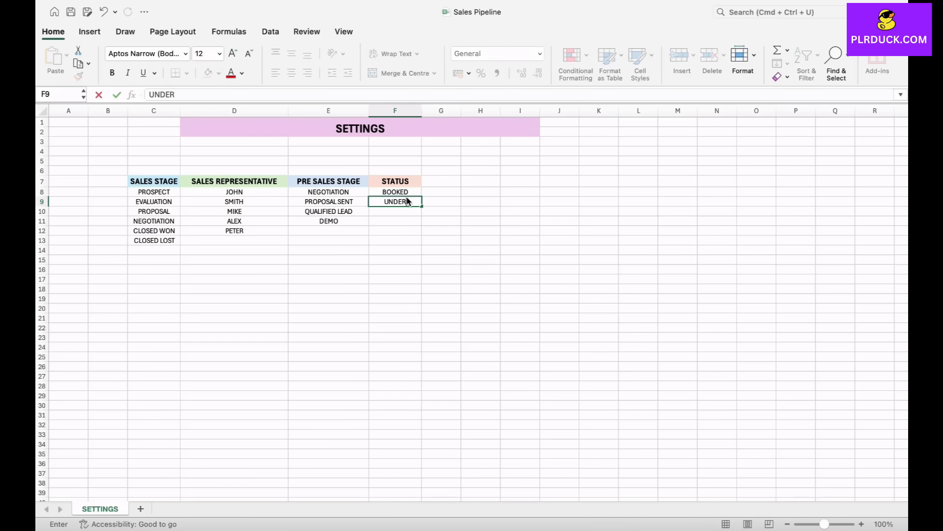
{"action": "type", "text": " PAYMENT"}
{"action": "key", "text": "Return"}
- Add the statuses CANCELLED in F10 and REJECTED in F11
{"action": "type", "text": "CA"}
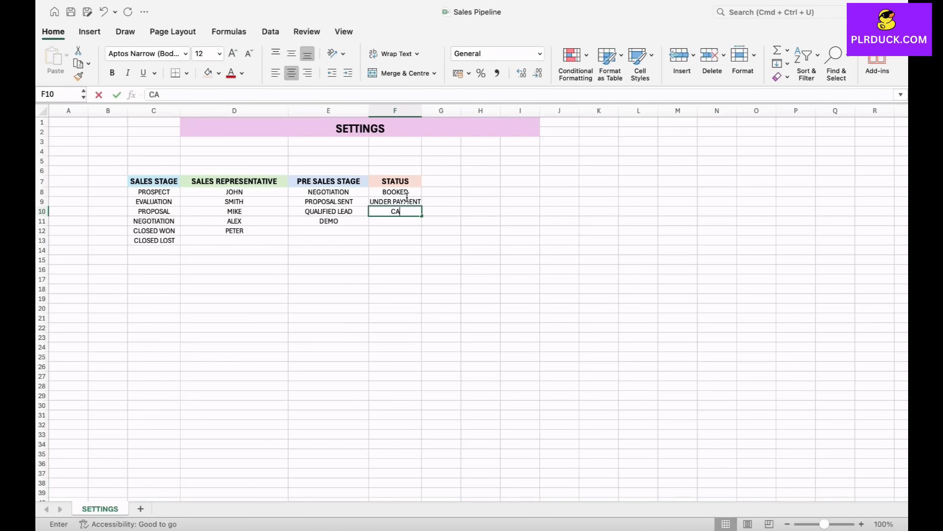
{"action": "type", "text": "NCELLED"}
{"action": "key", "text": "Return"}
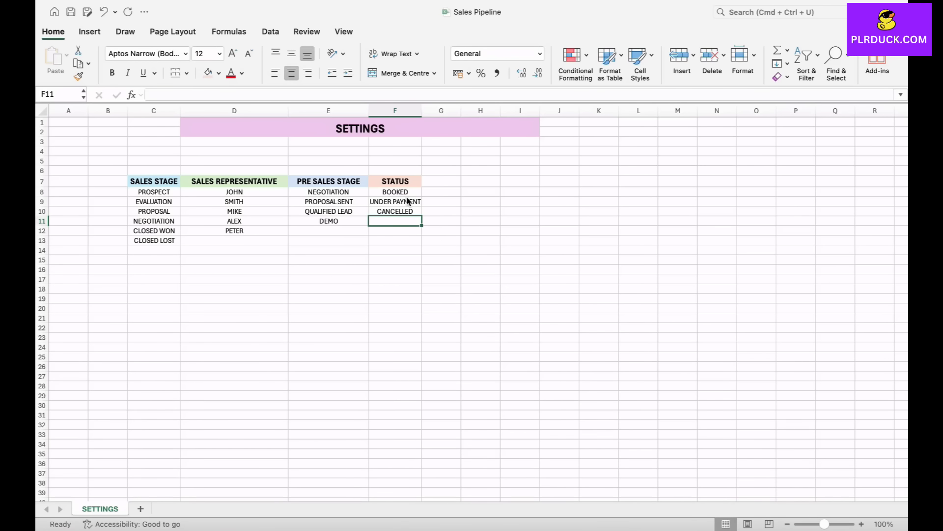
{"action": "type", "text": "RE"}
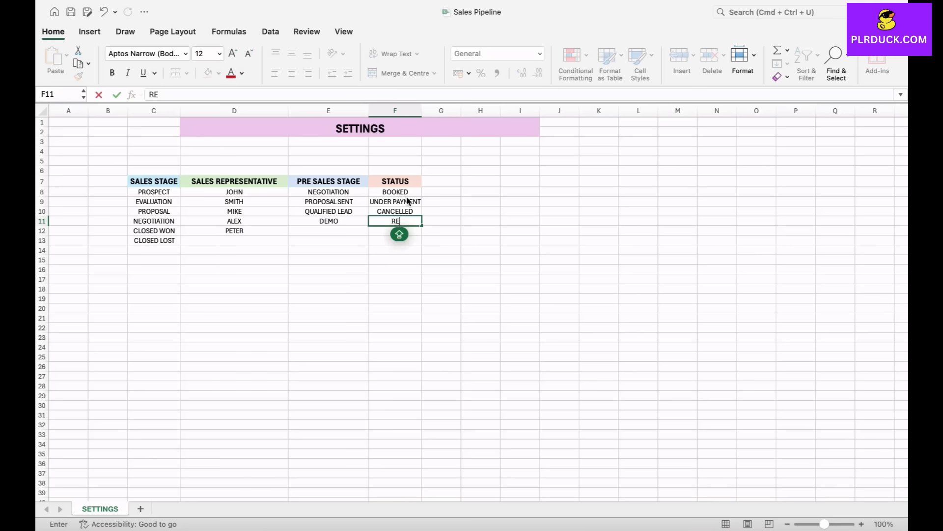
{"action": "type", "text": "JECTED"}
{"action": "key", "text": "Return"}
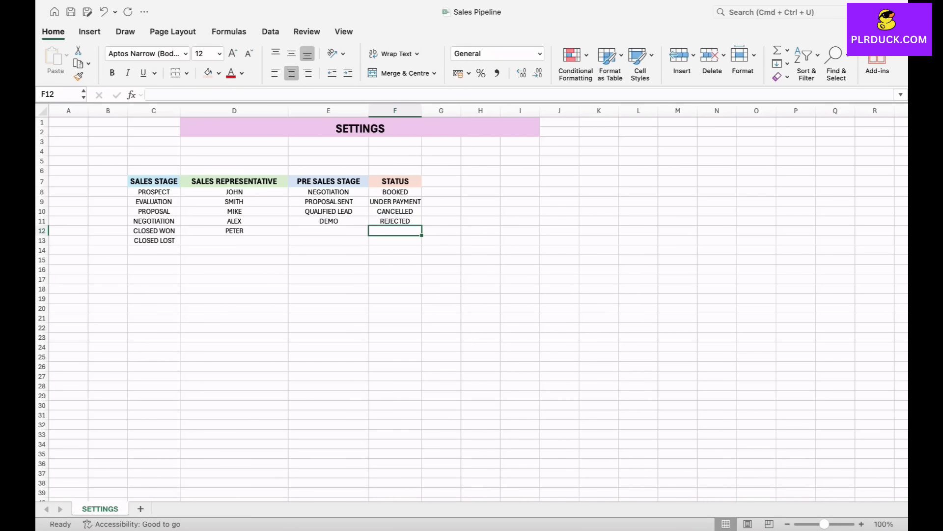
- Add the statuses IN PROGRESS in F12 and OFFER SENT in F13, and slightly widen column F
{"action": "type", "text": "IN PROGRESS"}
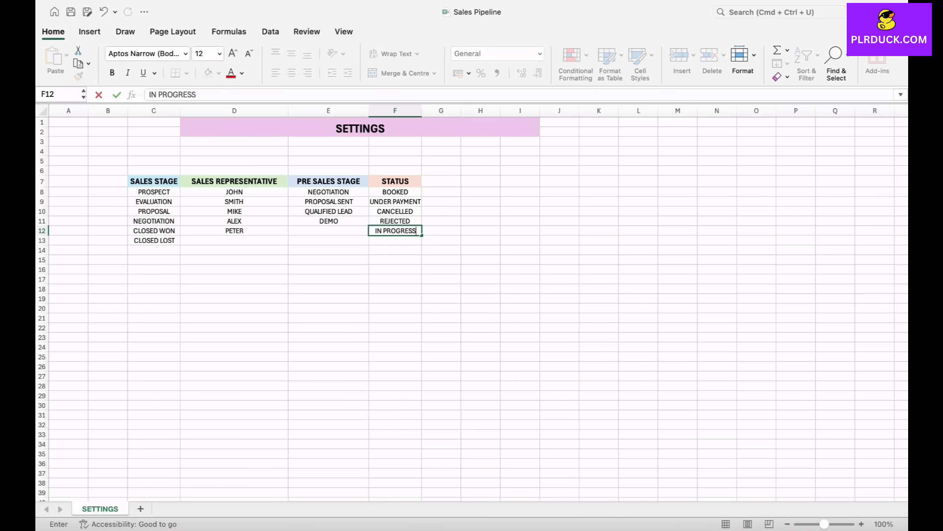
{"action": "key", "text": "Return"}
{"action": "type", "text": "OFFER SENT"}
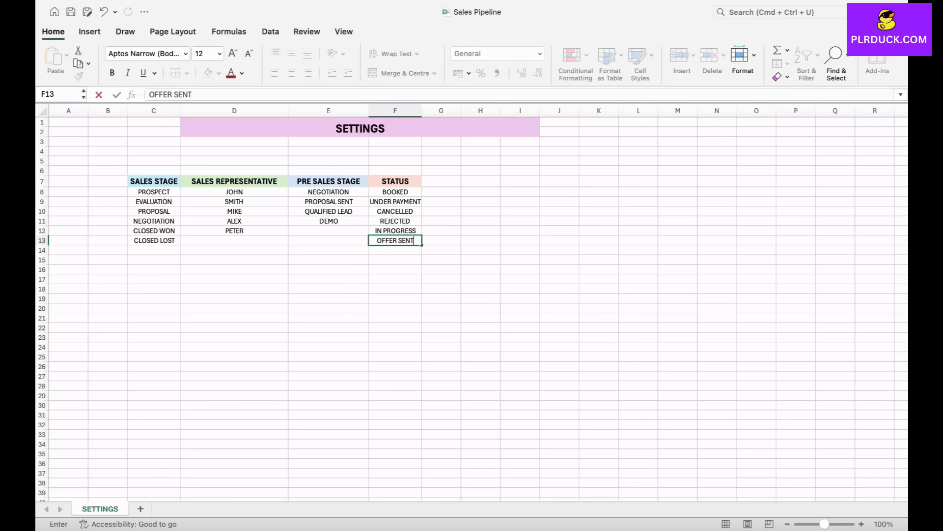
{"action": "left_click", "coordinate": [396, 298]}
{"action": "left_click_drag", "start_coordinate": [422, 111], "coordinate": [429, 110]}
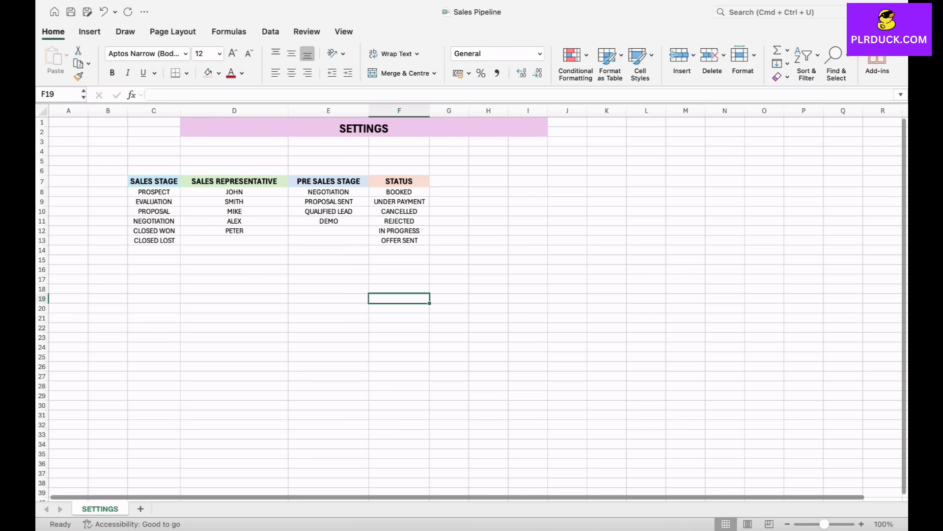
- Add a new worksheet after SETTINGS and name it INPUT
{"action": "left_click", "coordinate": [140, 509]}
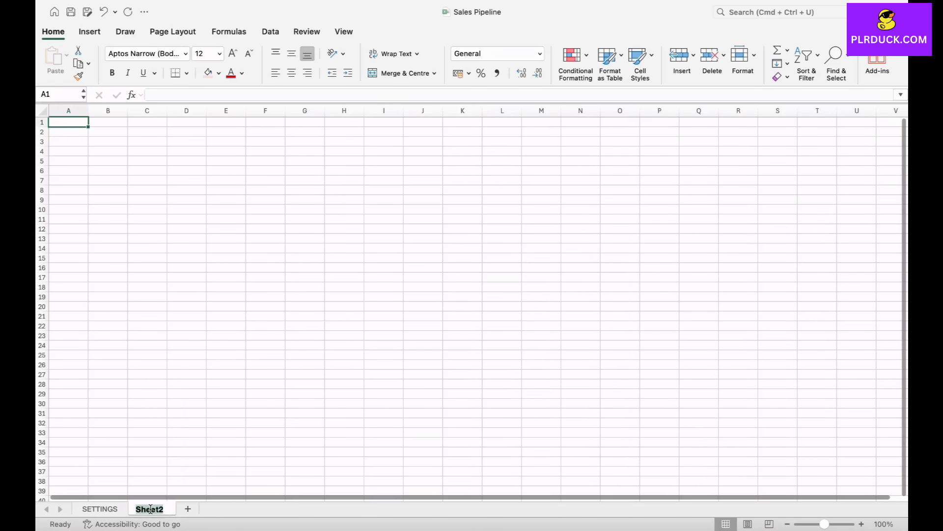
{"action": "type", "text": "IN"}
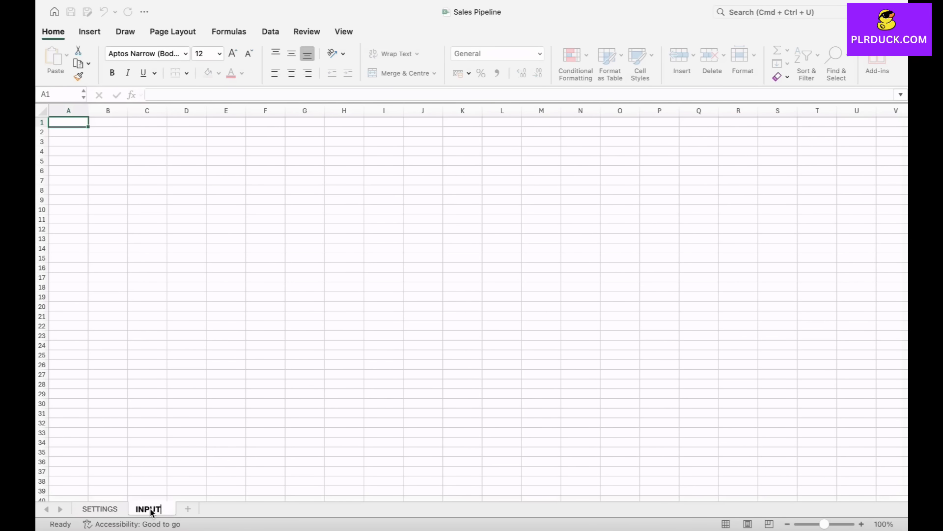
{"action": "type", "text": "PUT"}
{"action": "left_click", "coordinate": [226, 374]}
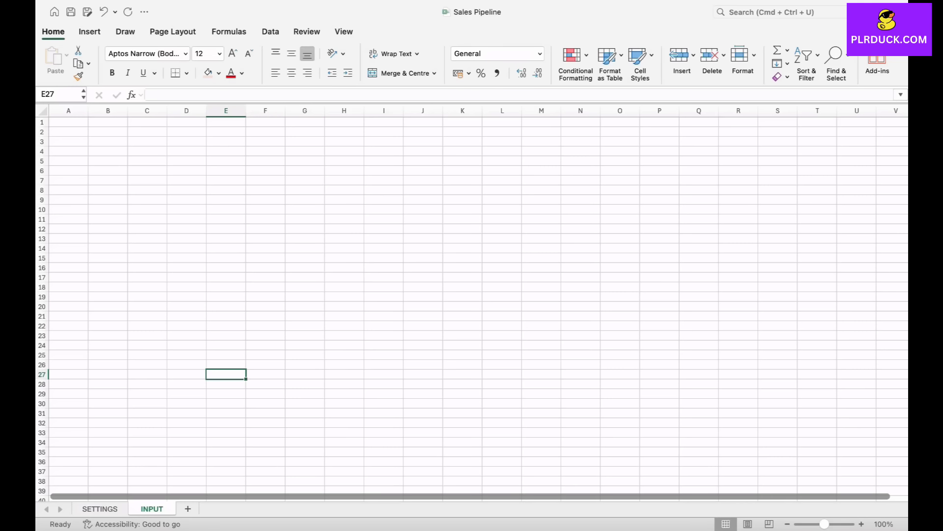
- Merge and centre D1:L2 on the INPUT sheet and enter the title INPUT
{"action": "left_click_drag", "start_coordinate": [186, 122], "coordinate": [502, 132]}
{"action": "left_click", "coordinate": [399, 73]}
{"action": "type", "text": "INPUT"}
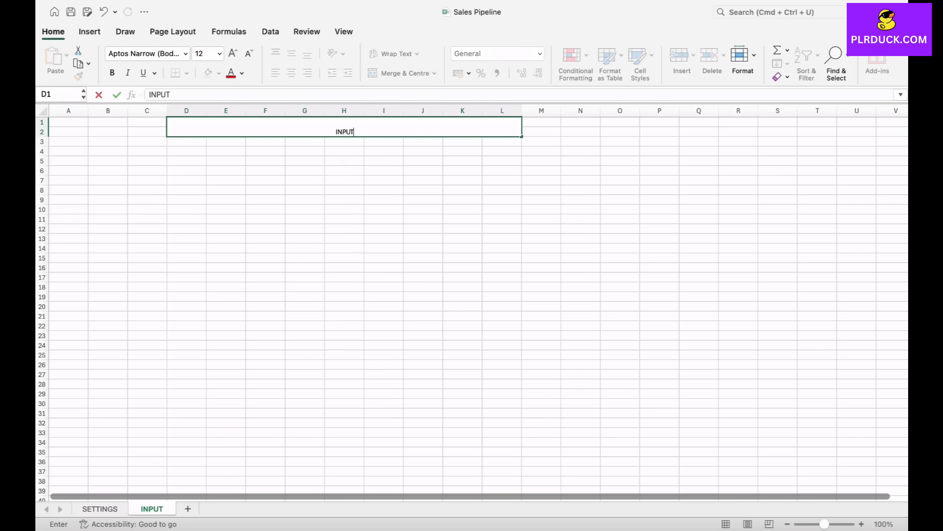
{"action": "key", "text": "Return"}
- Format the INPUT title as bold at font size 20 with the light pink-purple theme fill
{"action": "left_click", "coordinate": [232, 54]}
{"action": "left_click", "coordinate": [233, 53]}
{"action": "left_click", "coordinate": [233, 54]}
{"action": "left_click", "coordinate": [233, 54]}
{"action": "key", "text": "super+b"}
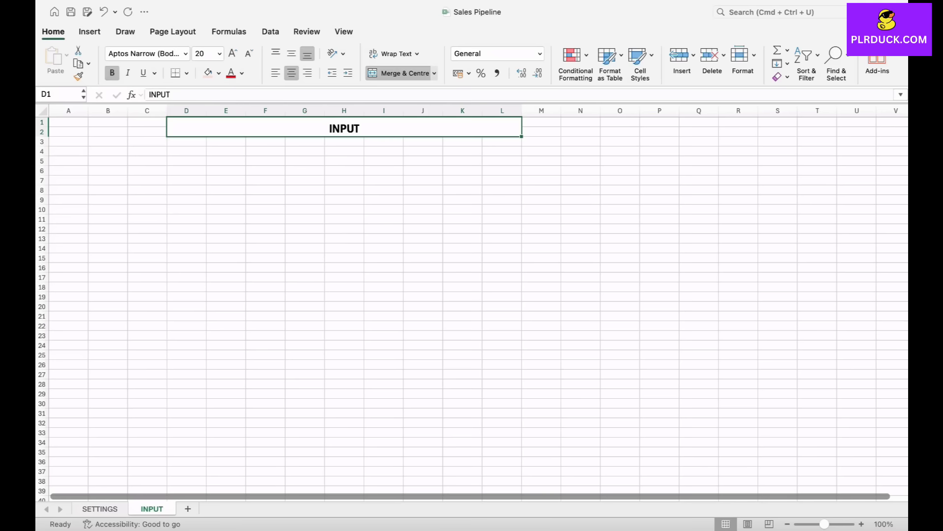
{"action": "left_click", "coordinate": [218, 72]}
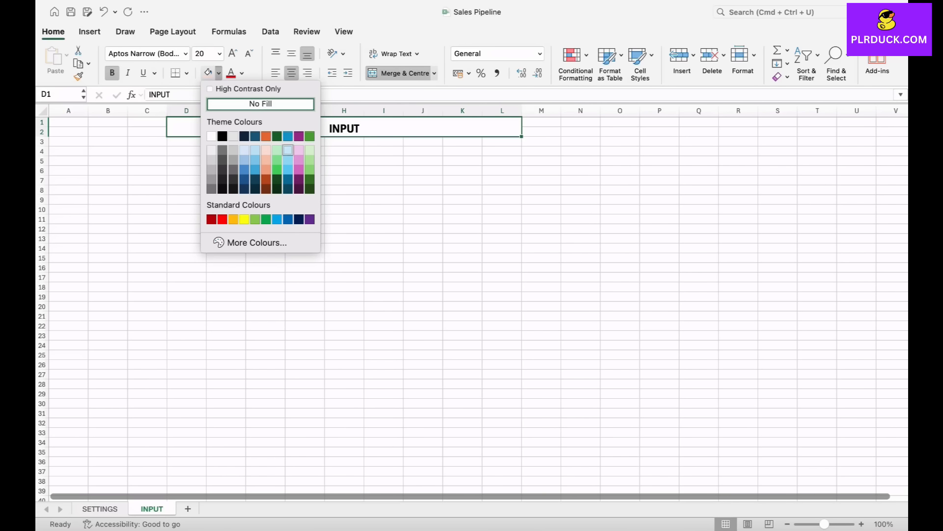
{"action": "left_click", "coordinate": [299, 150]}
{"action": "left_click", "coordinate": [265, 190]}
- Enter the header SALES TITLE in C8 and slightly widen column C
{"action": "left_click", "coordinate": [148, 190]}
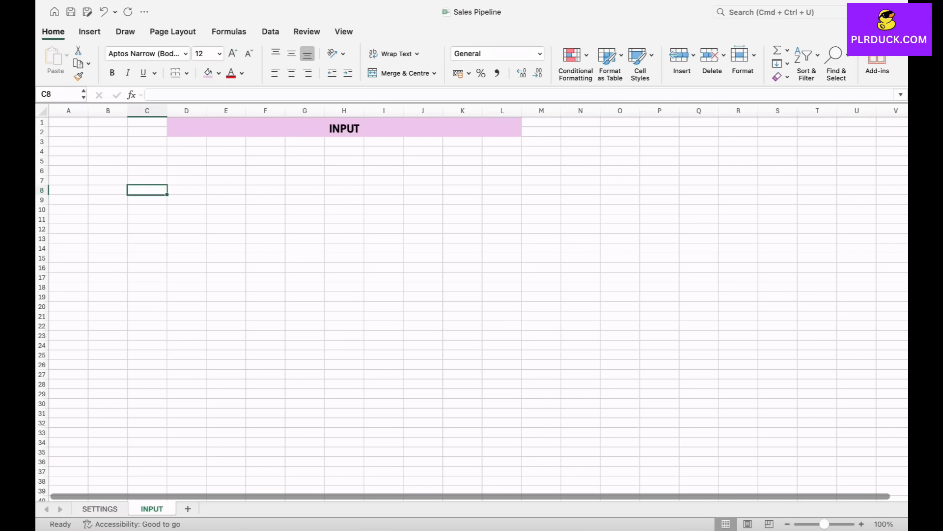
{"action": "type", "text": "SAL"}
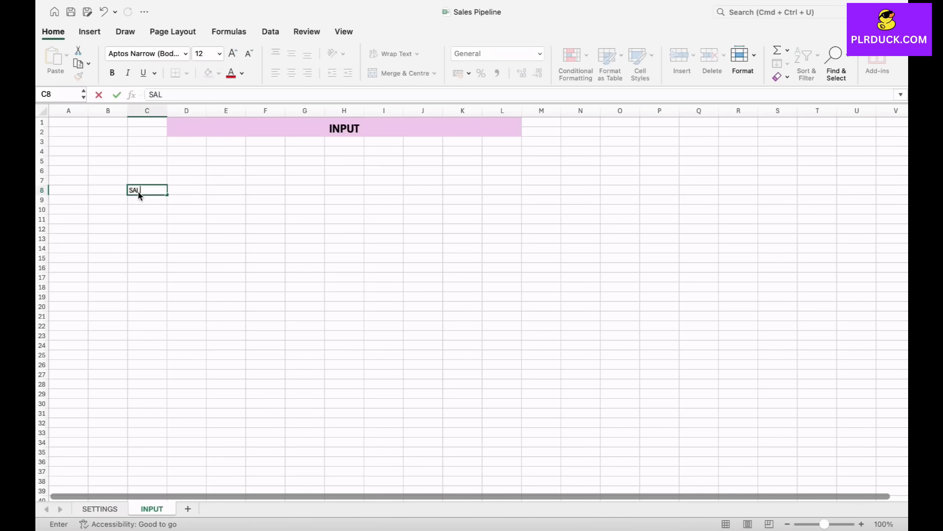
{"action": "type", "text": "ES TITLE"}
{"action": "key", "text": "Tab"}
{"action": "left_click_drag", "start_coordinate": [167, 111], "coordinate": [178, 110]}
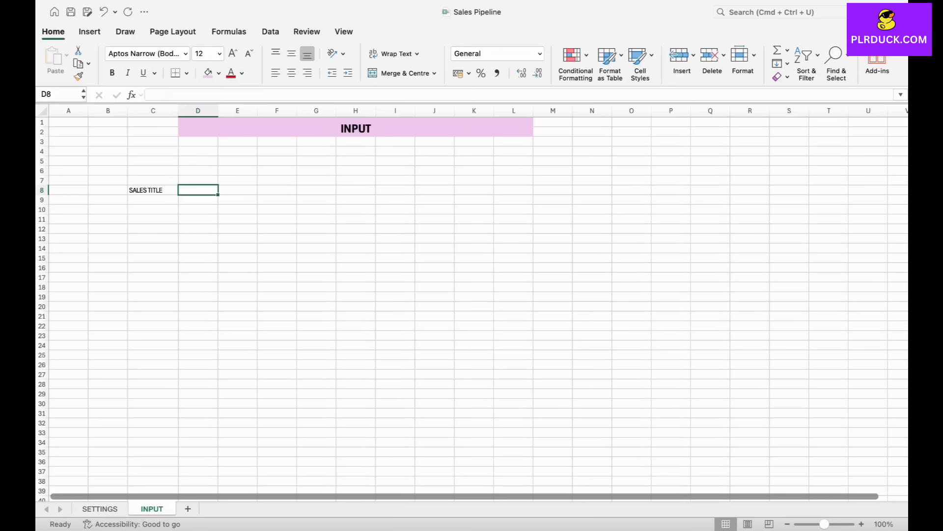
- Add the headers CONTACT NAME in D8 and COMPANY in E8, widening their columns to fit
{"action": "type", "text": "CONTACT NAME"}
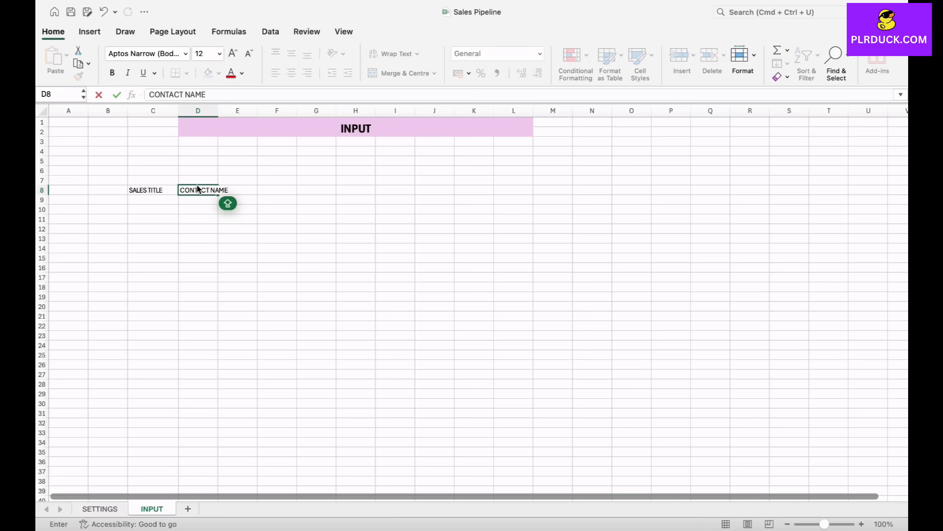
{"action": "key", "text": "Tab"}
{"action": "type", "text": "COMPA"}
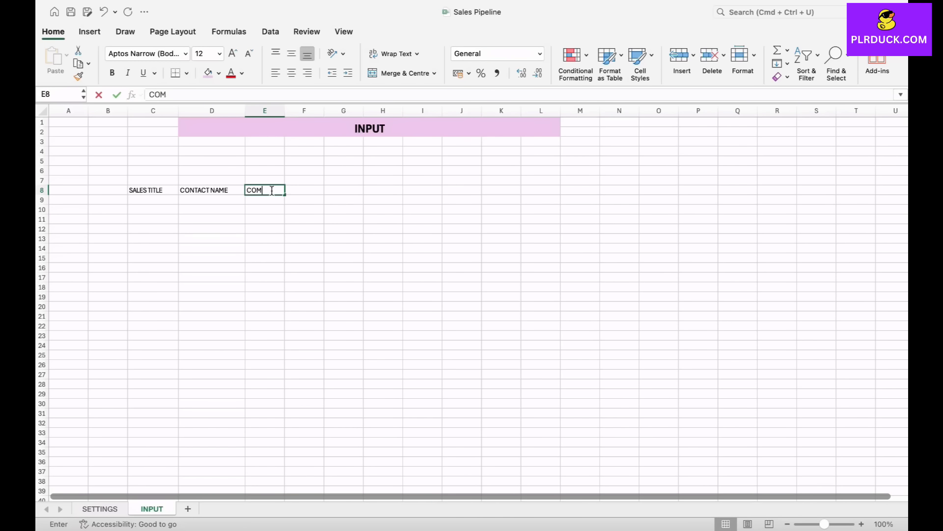
{"action": "key", "text": "Tab"}
{"action": "left_click_drag", "start_coordinate": [285, 111], "coordinate": [299, 111]}
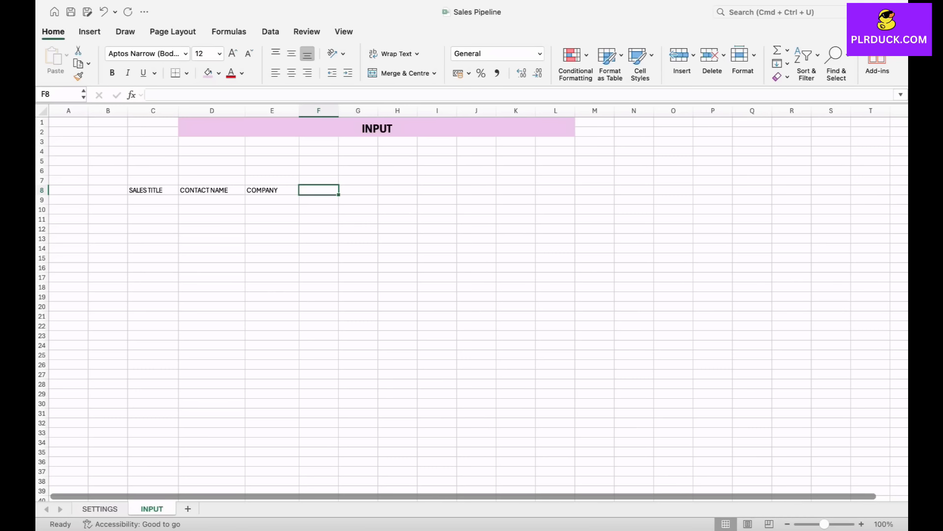
- Add the headers CONTACT INFO in F8 and SALES REPRESENTATIVE in G8
{"action": "type", "text": "CONTACT"}
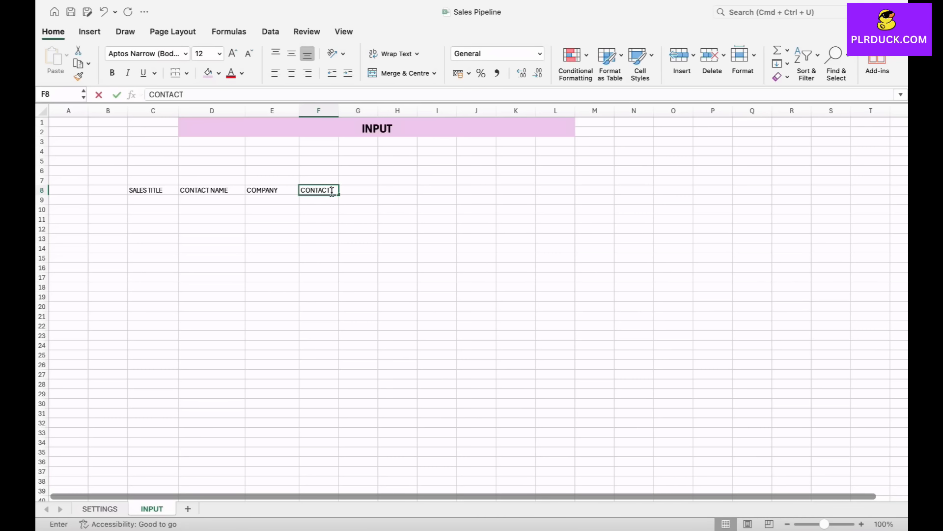
{"action": "type", "text": " INFO"}
{"action": "key", "text": "Tab"}
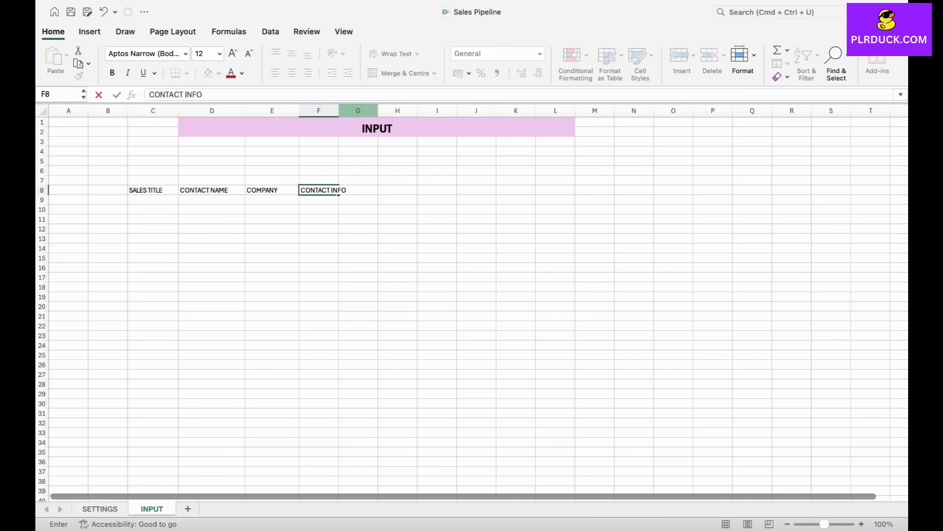
{"action": "scroll", "coordinate": [367, 244], "scroll_direction": "right", "scroll_amount": 1}
{"action": "type", "text": "SALES REPRESENTATIVE"}
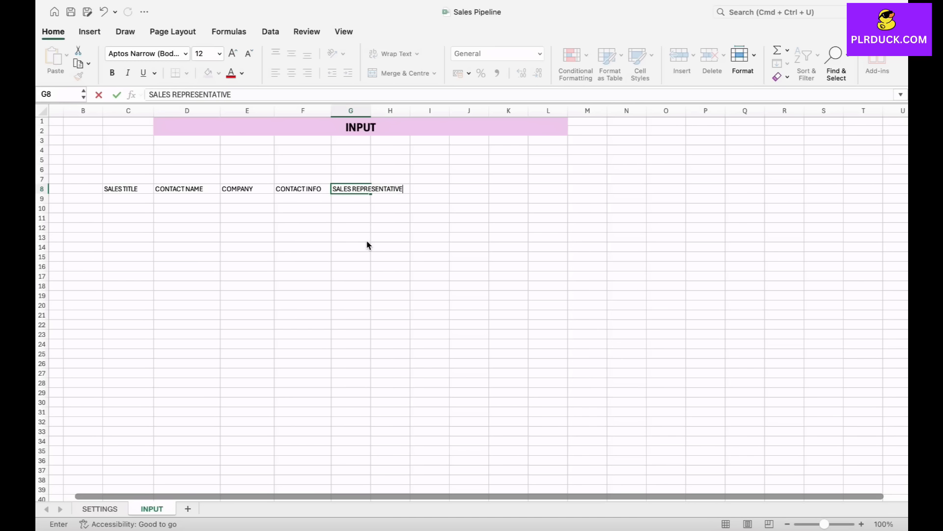
- Add the header PRE SALES STAGE in H8 and widen column H to fit it
{"action": "key", "text": "Tab"}
{"action": "type", "text": "PRE S"}
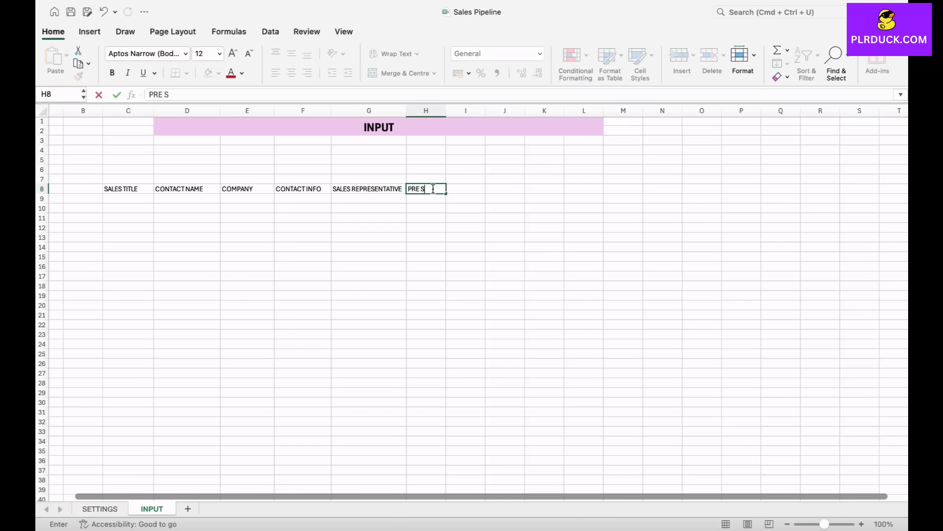
{"action": "type", "text": "ALES STAGE"}
{"action": "left_click", "coordinate": [442, 111]}
{"action": "left_click_drag", "start_coordinate": [446, 111], "coordinate": [468, 111]}
- Add the header STATUS in I8 and widen column I
{"action": "left_click", "coordinate": [488, 190]}
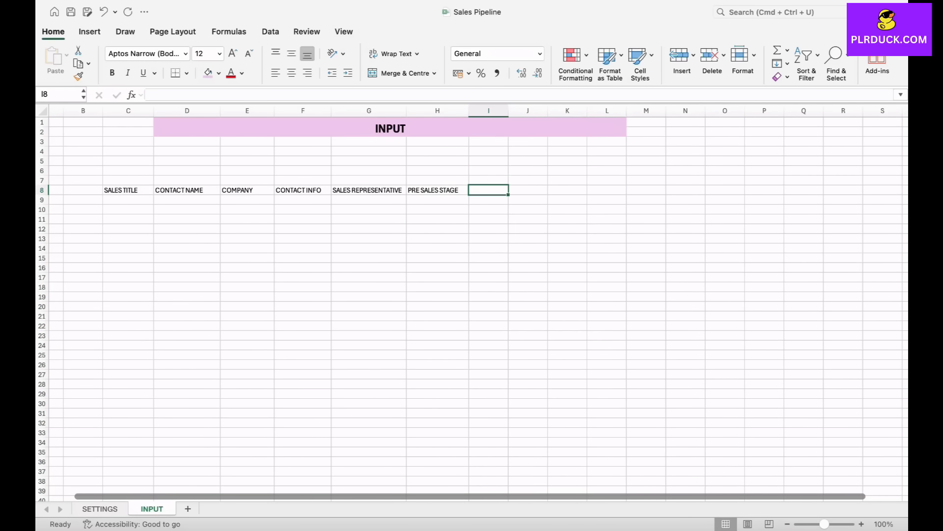
{"action": "type", "text": "STATUS"}
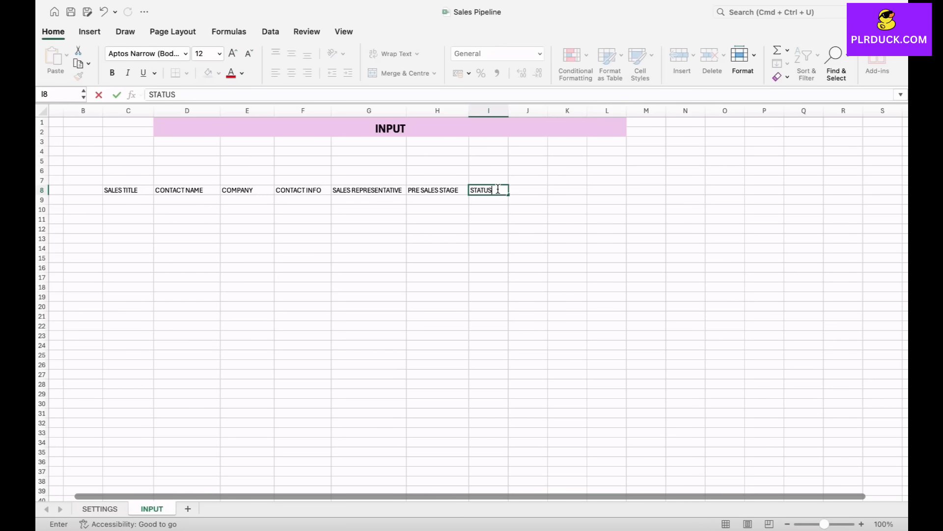
{"action": "left_click", "coordinate": [491, 199]}
{"action": "left_click", "coordinate": [489, 111]}
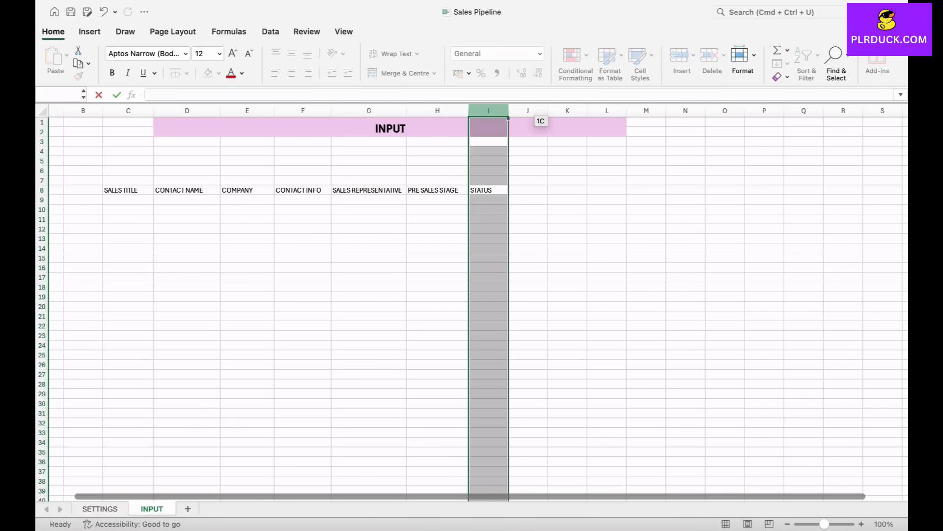
{"action": "left_click_drag", "start_coordinate": [508, 111], "coordinate": [541, 112]}
- Add the headers OPEN DATE in J8 and CLOSE DATE in K8
{"action": "left_click", "coordinate": [560, 190]}
{"action": "scroll", "coordinate": [560, 190], "scroll_direction": "right", "scroll_amount": 2}
{"action": "type", "text": "OPEN DATE"}
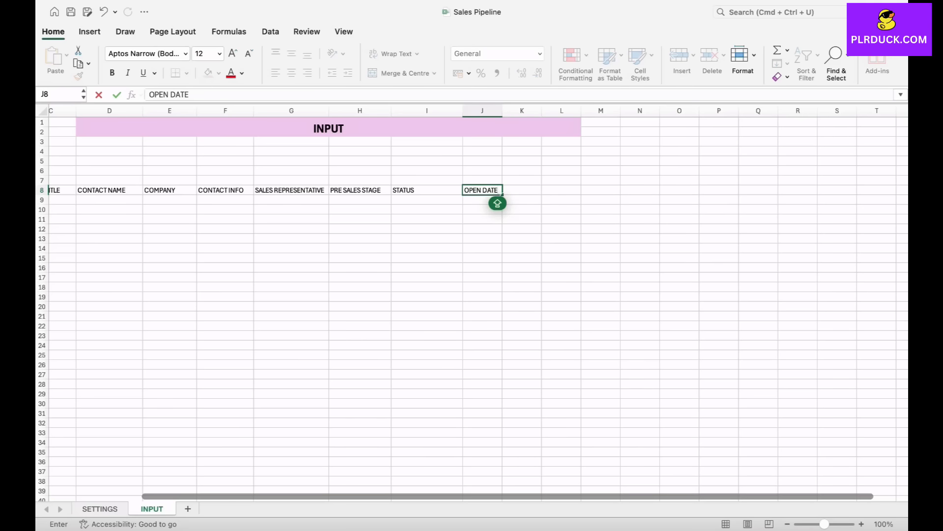
{"action": "left_click", "coordinate": [529, 194]}
{"action": "type", "text": "CLOSE DATE"}
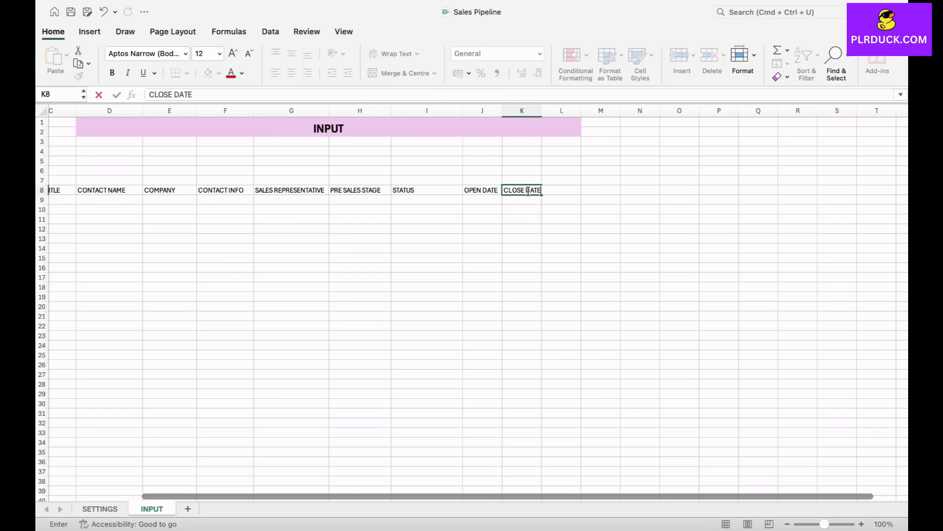
- Add the header DEAL VALUE in L8 and slightly widen columns J to L
{"action": "key", "text": "Tab"}
{"action": "type", "text": "DEAL VALU"}
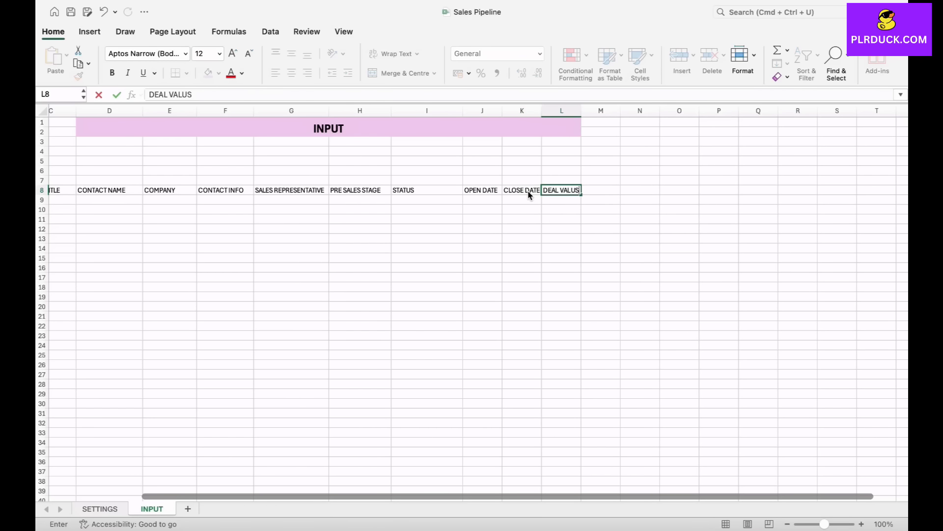
{"action": "type", "text": "E"}
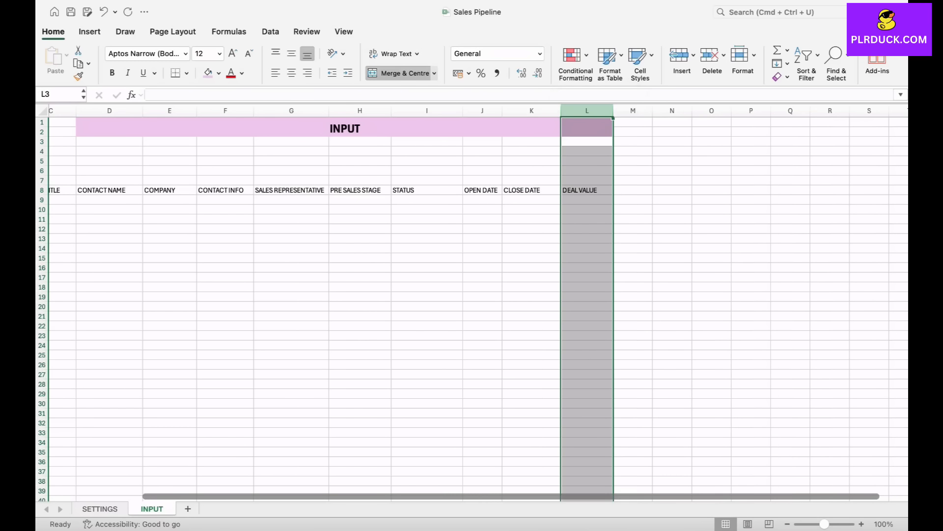
{"action": "left_click_drag", "start_coordinate": [503, 110], "coordinate": [513, 110]}
- Add the header PROBABILITY OF WINNING in M8 and widen column M to fit it
{"action": "left_click", "coordinate": [643, 190]}
{"action": "scroll", "coordinate": [644, 190], "scroll_direction": "right", "scroll_amount": 2}
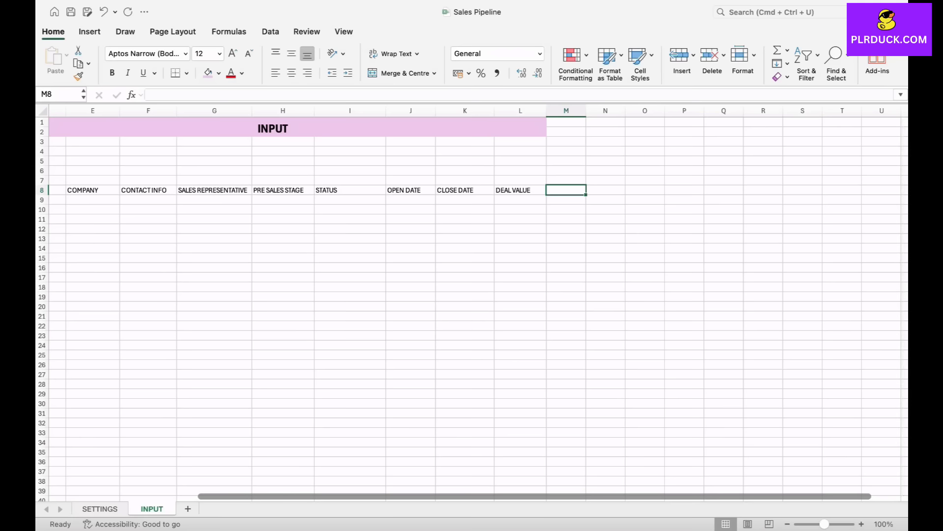
{"action": "type", "text": "PROBABIL"}
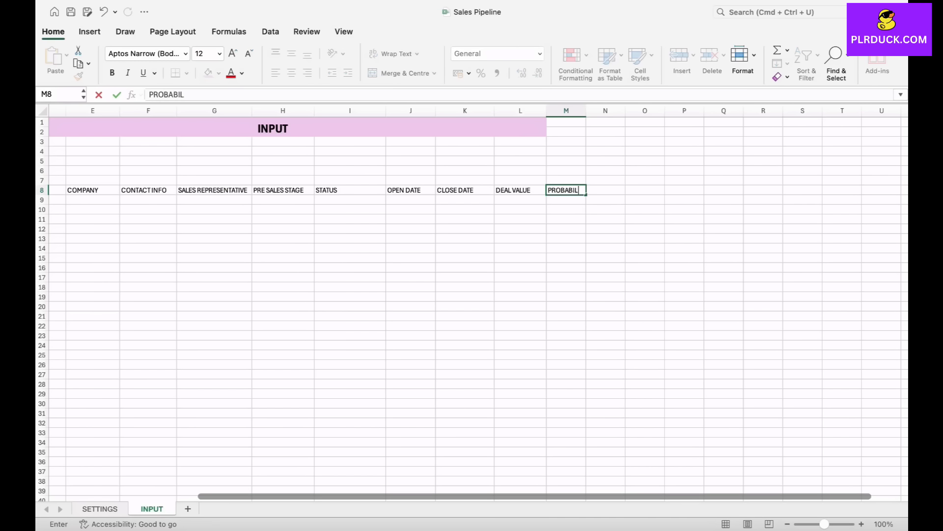
{"action": "type", "text": "ITY OF WINNING"}
{"action": "left_click", "coordinate": [644, 209]}
{"action": "left_click_drag", "start_coordinate": [585, 110], "coordinate": [634, 110]}
- Add the header NOTES in N8 and widen column N
{"action": "scroll", "coordinate": [479, 305], "scroll_direction": "right", "scroll_amount": 2}
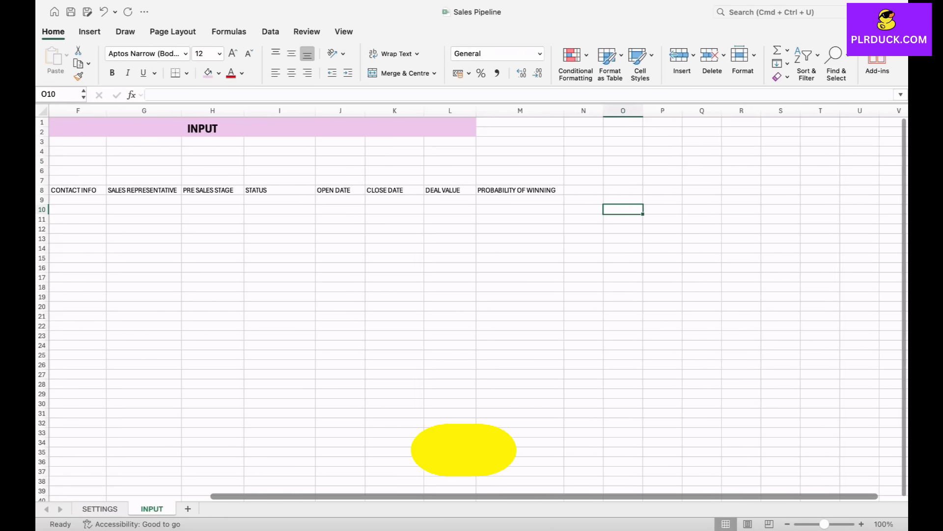
{"action": "left_click", "coordinate": [584, 190]}
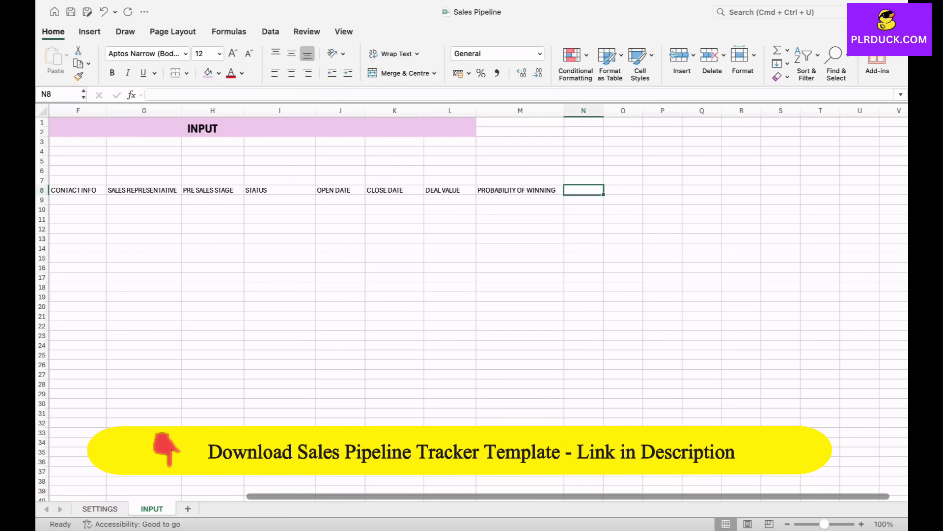
{"action": "type", "text": "NOTES"}
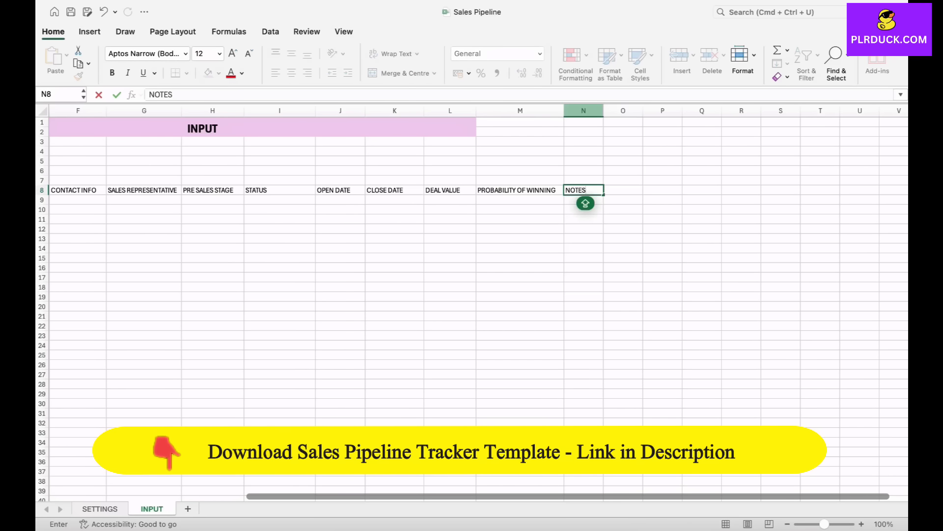
{"action": "left_click", "coordinate": [584, 111]}
{"action": "left_click_drag", "start_coordinate": [628, 110], "coordinate": [637, 111]}
- Add the header EARNING EXPECTED in O8 and widen column O to fit it
{"action": "left_click", "coordinate": [657, 190]}
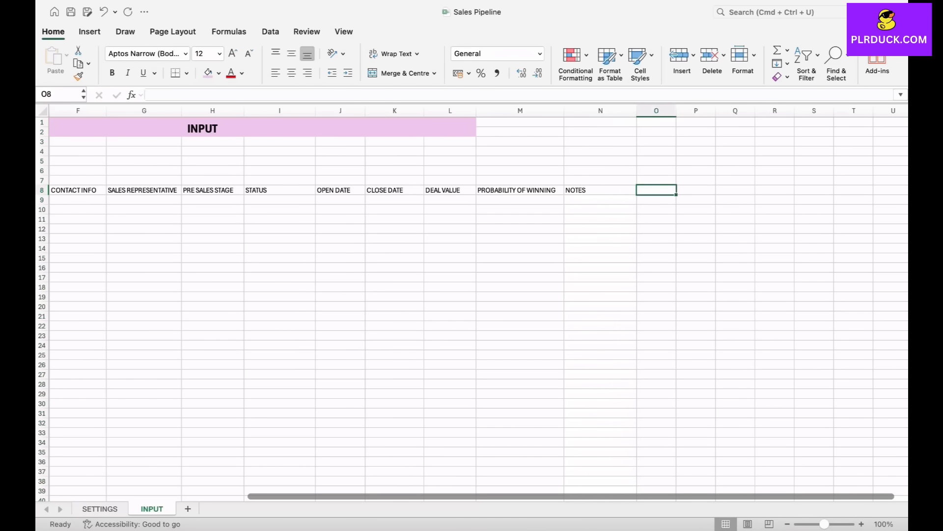
{"action": "type", "text": "EARNING EXPECTED"}
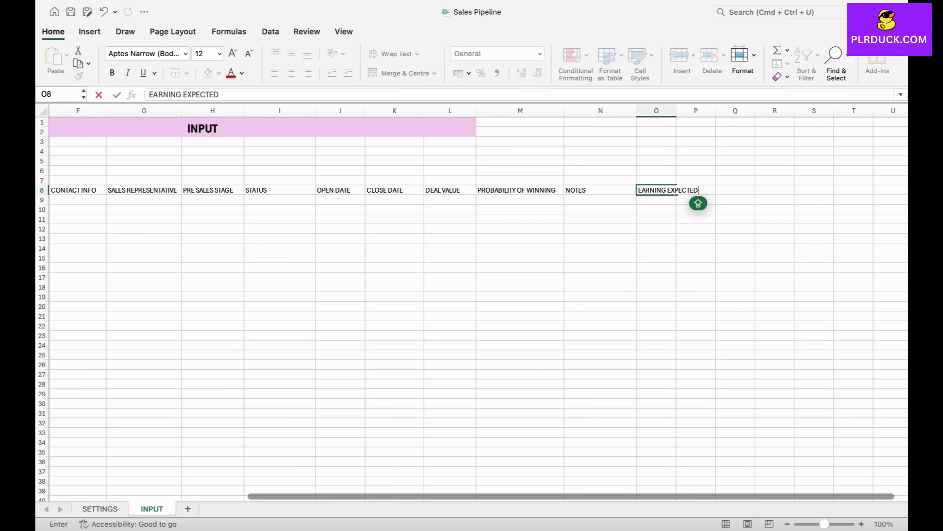
{"action": "left_click", "coordinate": [735, 190]}
{"action": "left_click", "coordinate": [696, 190]}
{"action": "left_click_drag", "start_coordinate": [676, 110], "coordinate": [714, 110]}
- Add the header ACTUAL PROFIT in P8 and widen column P to fit it
{"action": "type", "text": "ACTUAL PROFIT"}
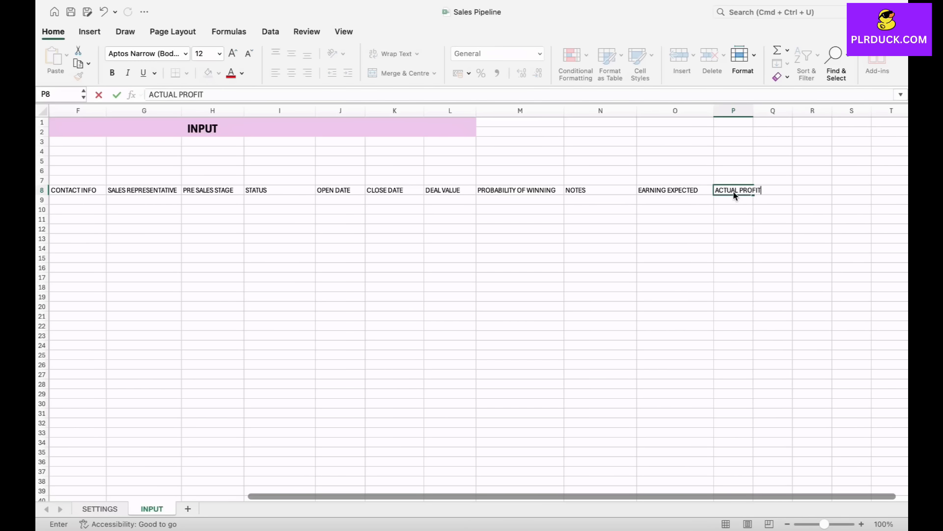
{"action": "left_click", "coordinate": [753, 110]}
{"action": "left_click_drag", "start_coordinate": [753, 111], "coordinate": [788, 110]}
- Add the header SALES STAGE in Q8 and widen column Q
{"action": "scroll", "coordinate": [766, 162], "scroll_direction": "right", "scroll_amount": 3}
{"action": "left_click", "coordinate": [668, 193]}
{"action": "type", "text": "SALES STAGE"}
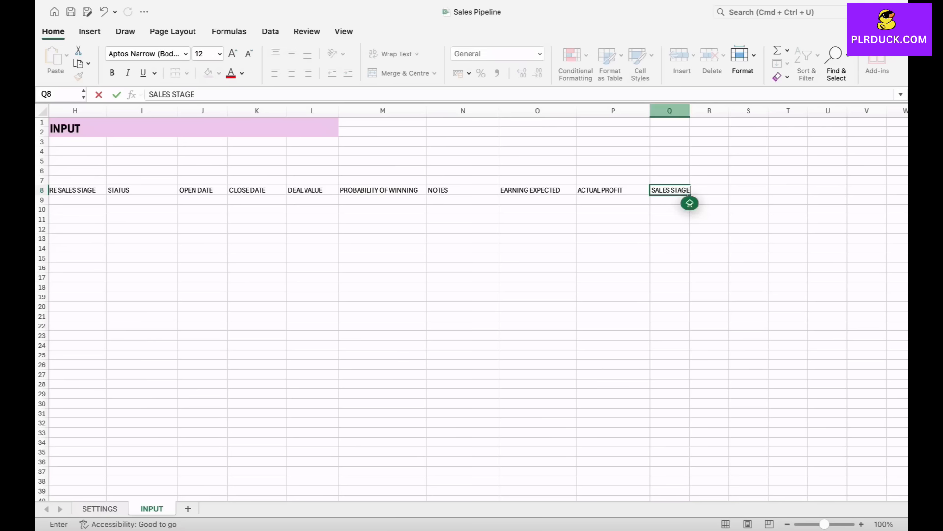
{"action": "left_click", "coordinate": [670, 111]}
{"action": "left_click_drag", "start_coordinate": [690, 111], "coordinate": [724, 111]}
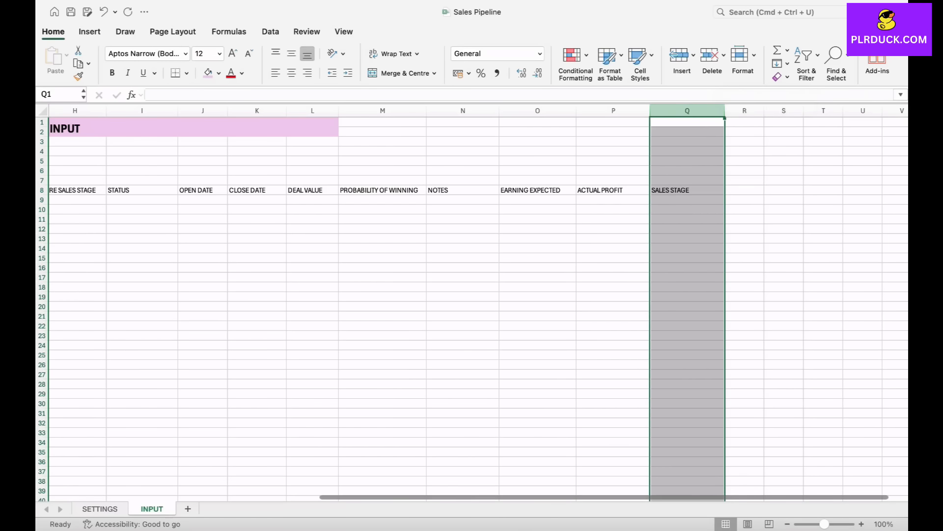
- Format the header row C8:Q8 as bold, 14 pt and horizontally centred
{"action": "scroll", "coordinate": [472, 303], "scroll_direction": "left", "scroll_amount": 8}
{"action": "left_click", "coordinate": [148, 190]}
{"action": "left_click_drag", "start_coordinate": [148, 190], "coordinate": [894, 191]}
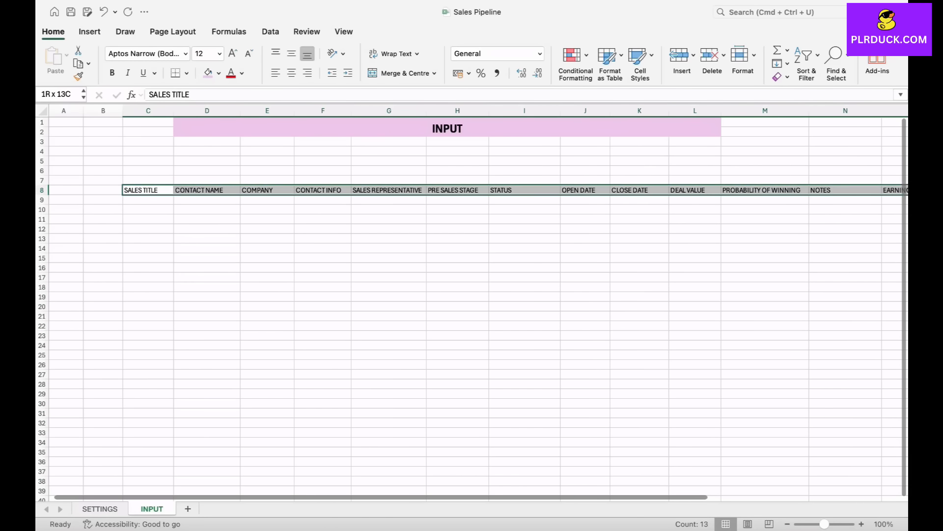
{"action": "scroll", "coordinate": [472, 302], "scroll_direction": "right", "scroll_amount": 4}
{"action": "left_click_drag", "start_coordinate": [802, 190], "coordinate": [876, 190], "text": "super"}
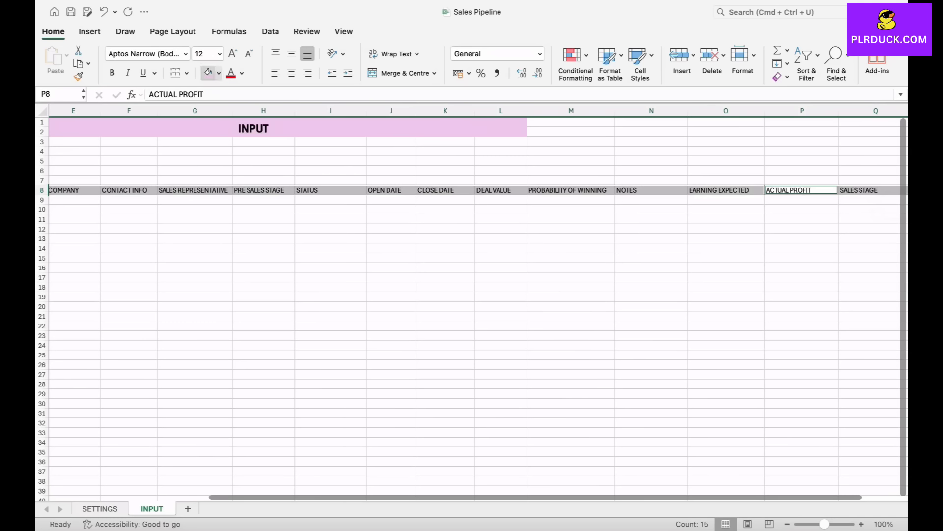
{"action": "left_click", "coordinate": [233, 53]}
{"action": "left_click", "coordinate": [112, 73]}
{"action": "left_click", "coordinate": [291, 73]}
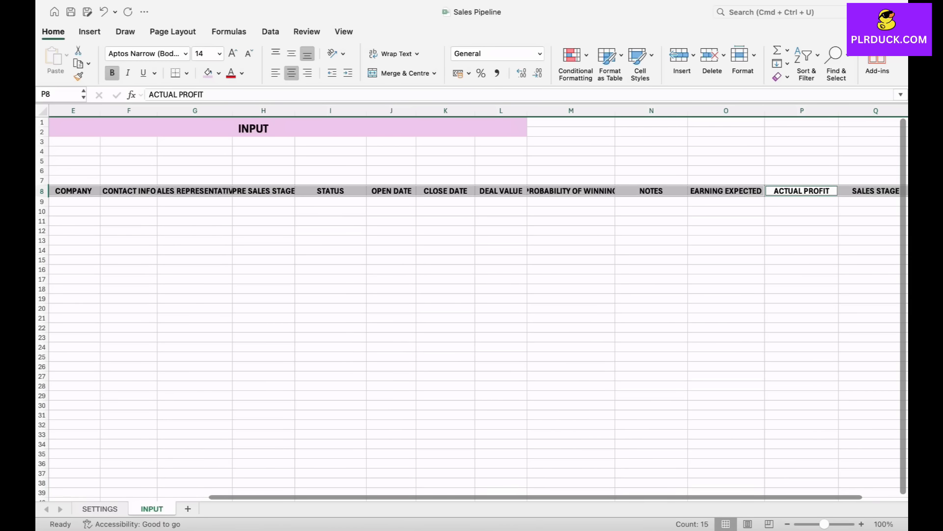
- Widen columns G, H and M to fit the SALES REPRESENTATIVE, PRE SALES STAGE and PROBABILITY OF WINNING headers
{"action": "scroll", "coordinate": [472, 302], "scroll_direction": "left", "scroll_amount": 4}
{"action": "left_click", "coordinate": [391, 170]}
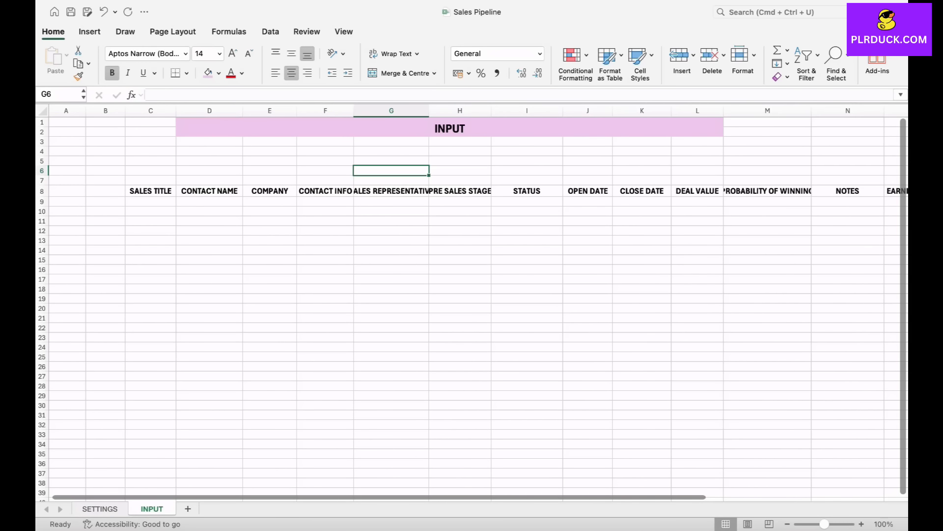
{"action": "left_click_drag", "start_coordinate": [429, 110], "coordinate": [455, 111]}
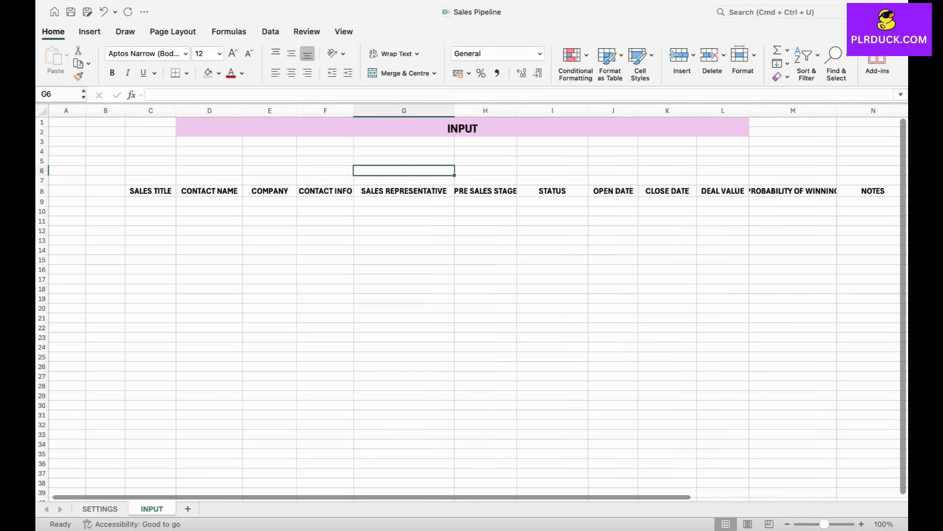
{"action": "left_click_drag", "start_coordinate": [517, 111], "coordinate": [538, 110]}
{"action": "scroll", "coordinate": [472, 302], "scroll_direction": "right", "scroll_amount": 3}
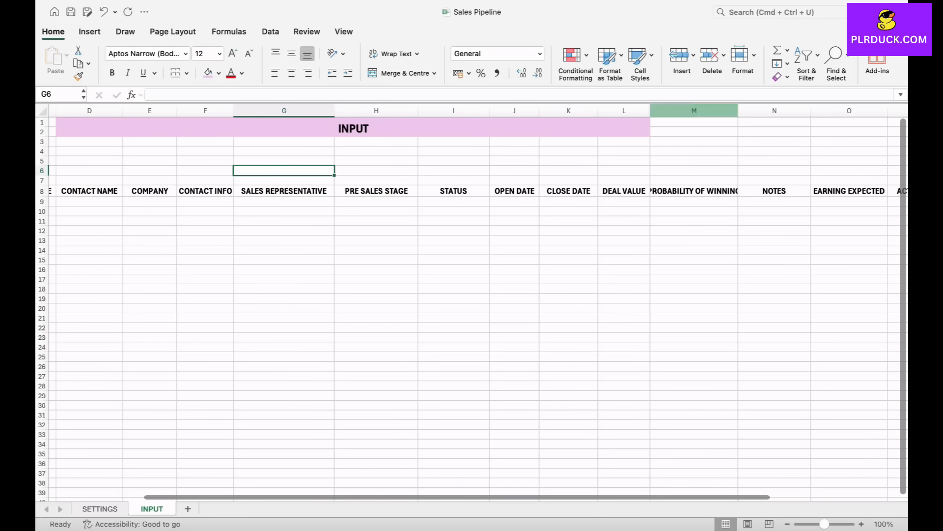
{"action": "left_click_drag", "start_coordinate": [738, 111], "coordinate": [765, 110]}
{"action": "scroll", "coordinate": [472, 302], "scroll_direction": "right", "scroll_amount": 5}
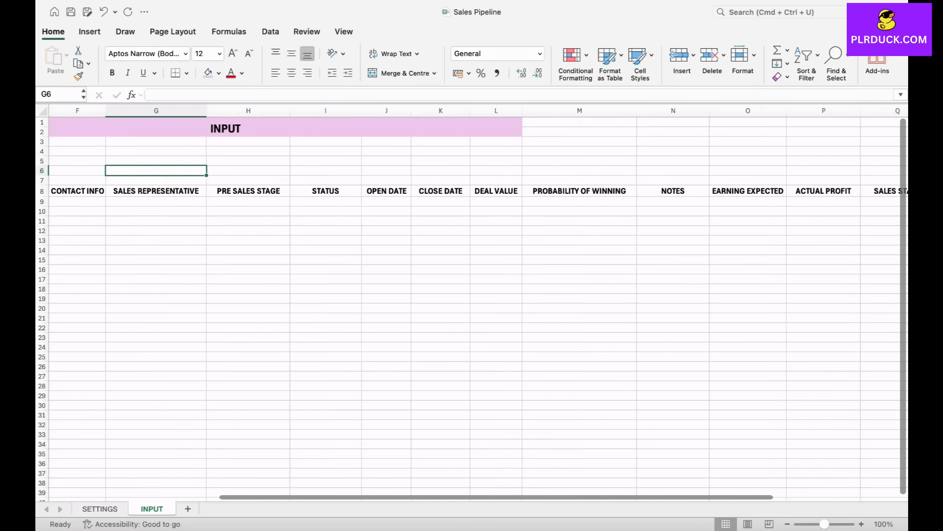
{"action": "scroll", "coordinate": [471, 302], "scroll_direction": "left", "scroll_amount": 8}
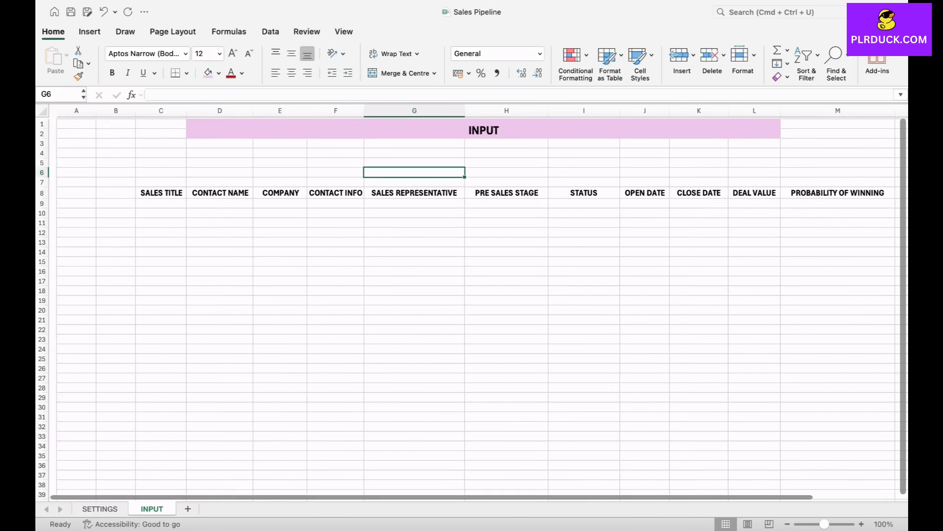
- Fill the header cells C8:Q8 with light green
{"action": "left_click", "coordinate": [637, 231]}
{"action": "left_click", "coordinate": [153, 202]}
{"action": "left_click_drag", "start_coordinate": [153, 191], "coordinate": [778, 196]}
{"action": "left_click", "coordinate": [219, 73]}
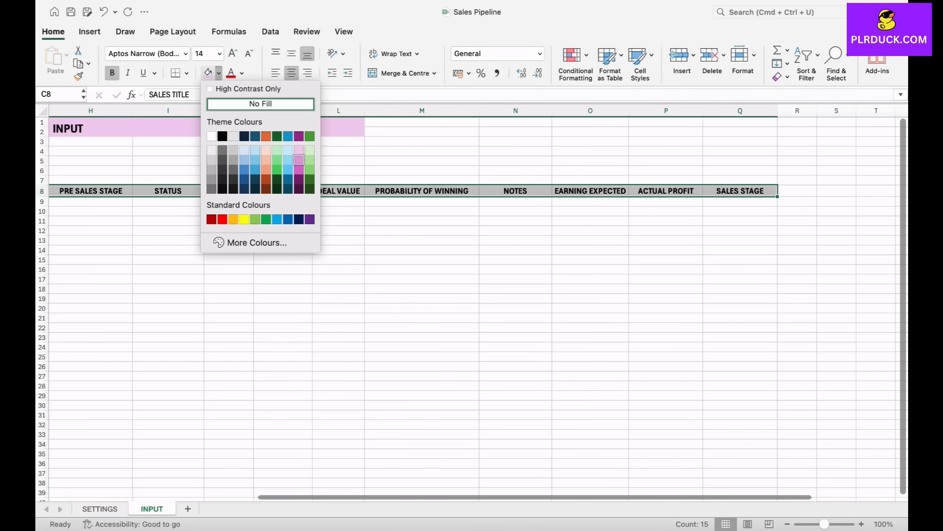
{"action": "left_click", "coordinate": [309, 160]}
{"action": "scroll", "coordinate": [310, 162], "scroll_direction": "left", "scroll_amount": 8}
{"action": "left_click", "coordinate": [212, 221]}
{"action": "left_click", "coordinate": [153, 212]}
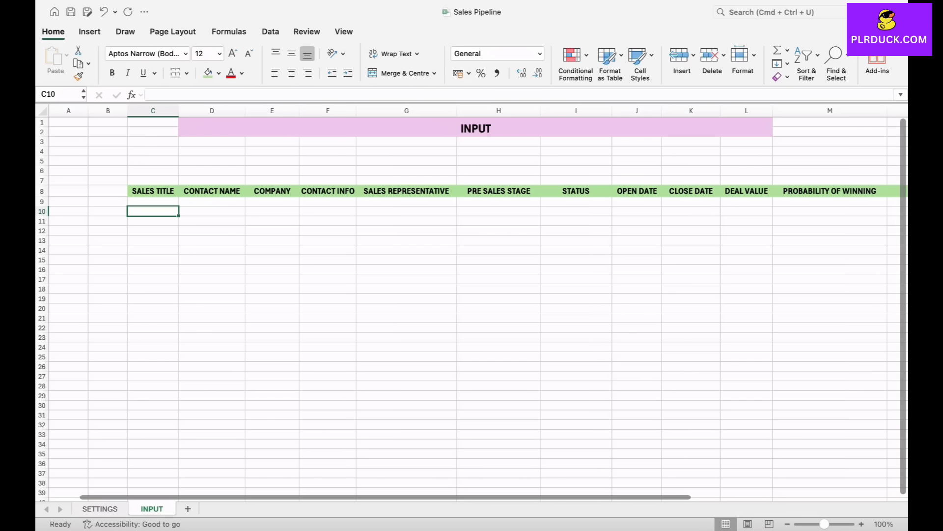
- Add list data validation to G9 under SALES REPRESENTATIVE, using =SETTINGS!$D$8:$D$12 as the source
{"action": "left_click", "coordinate": [406, 202]}
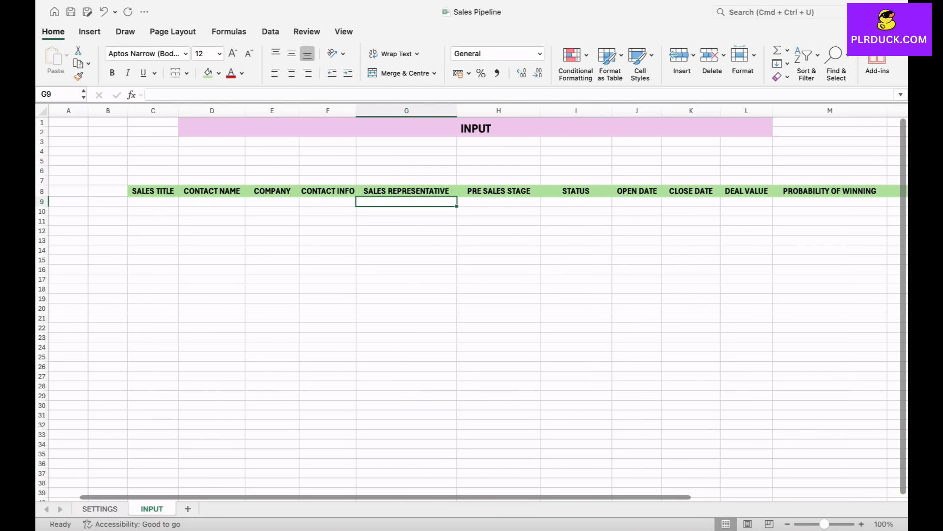
{"action": "left_click", "coordinate": [100, 508]}
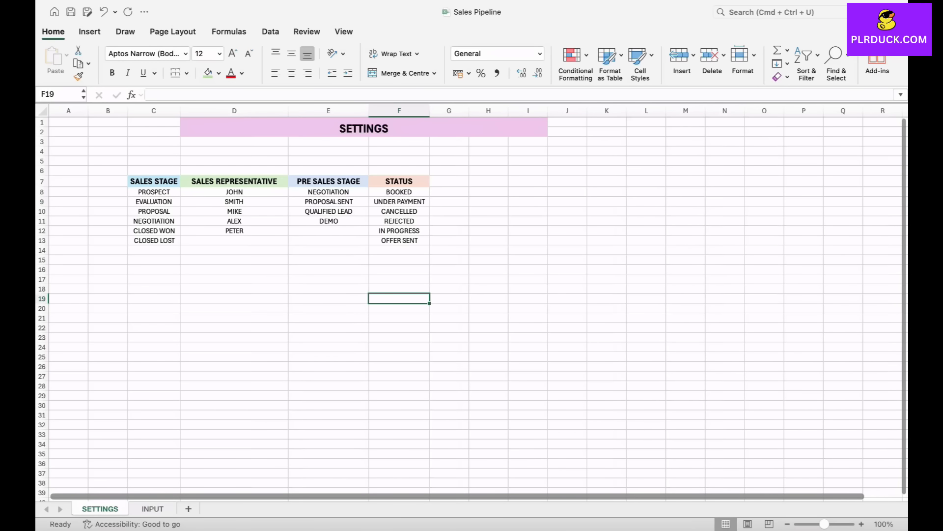
{"action": "left_click", "coordinate": [153, 508]}
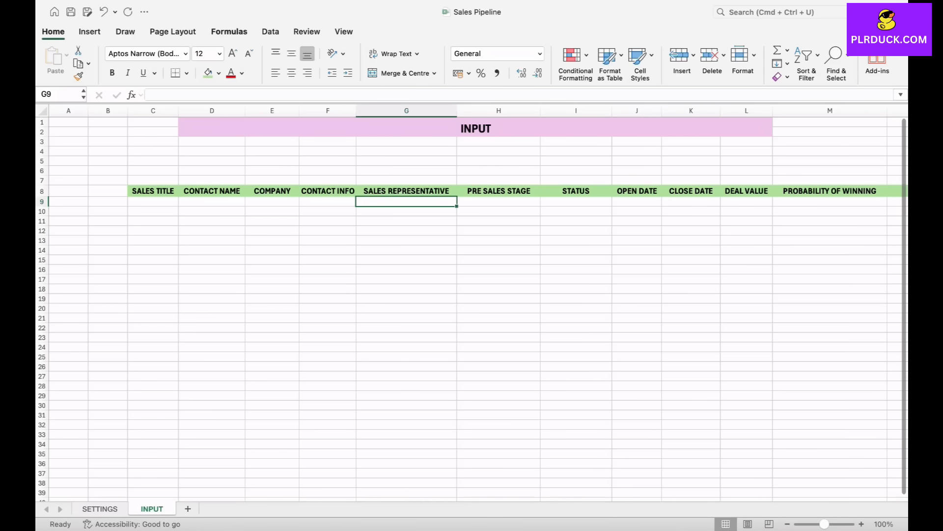
{"action": "left_click", "coordinate": [270, 32]}
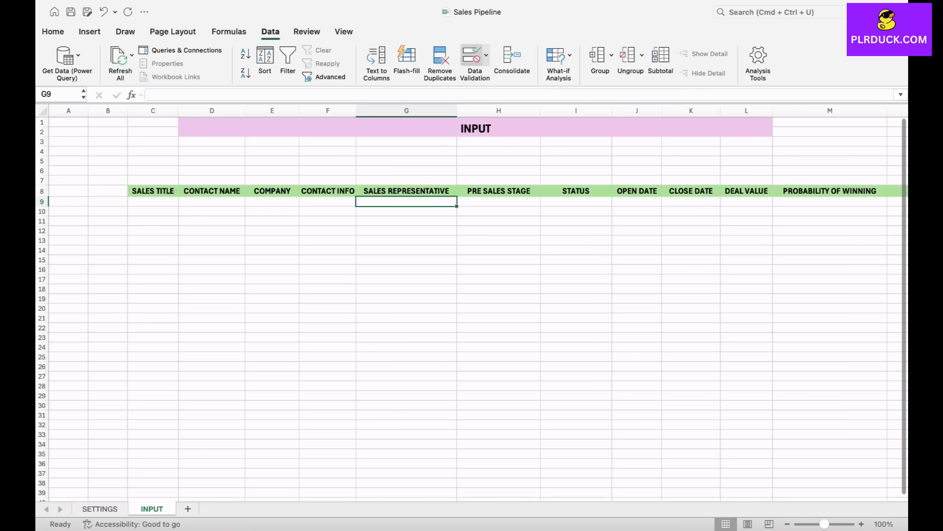
{"action": "left_click", "coordinate": [471, 55]}
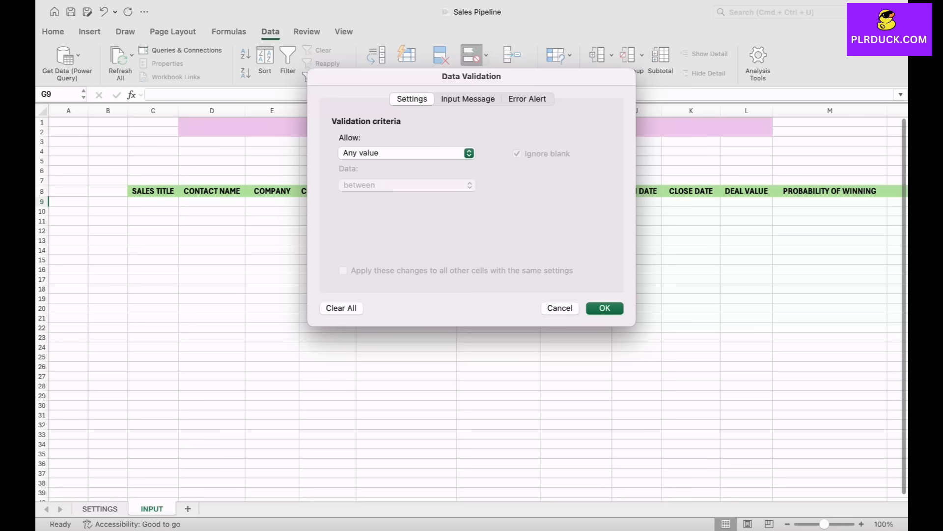
{"action": "left_click", "coordinate": [407, 153]}
{"action": "left_click", "coordinate": [399, 193]}
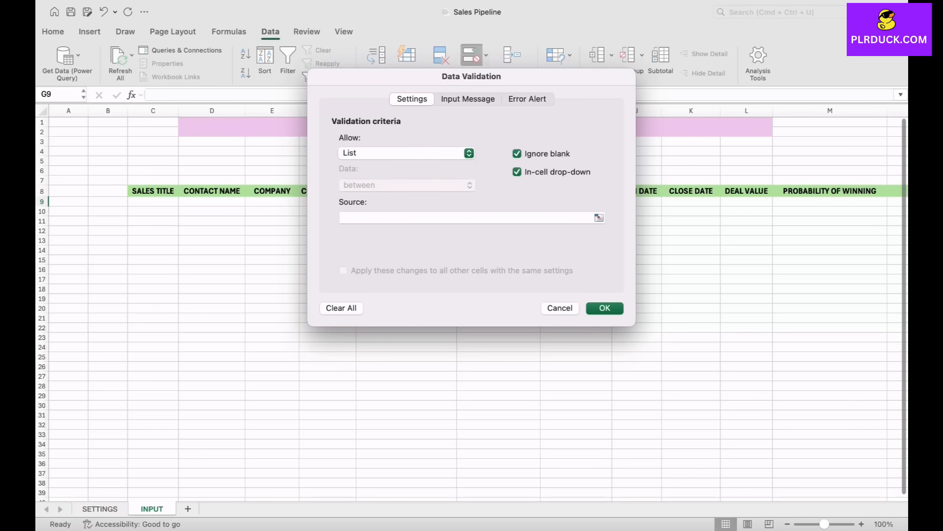
{"action": "left_click", "coordinate": [599, 217]}
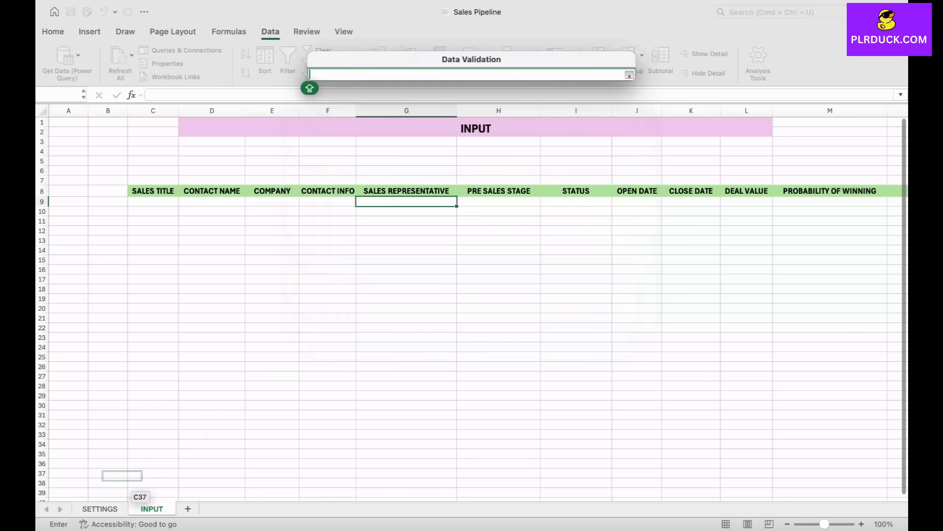
{"action": "left_click", "coordinate": [100, 508]}
{"action": "left_click_drag", "start_coordinate": [248, 193], "coordinate": [285, 234]}
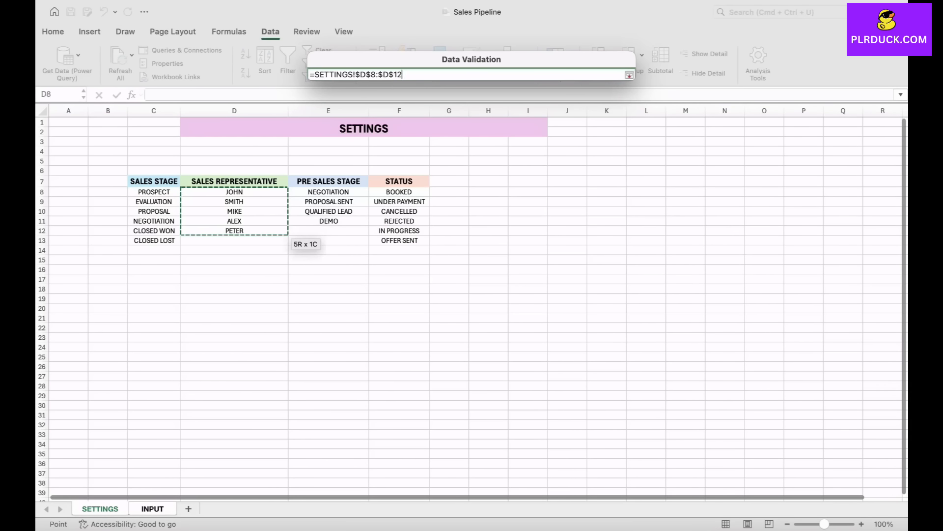
{"action": "key", "text": "Return"}
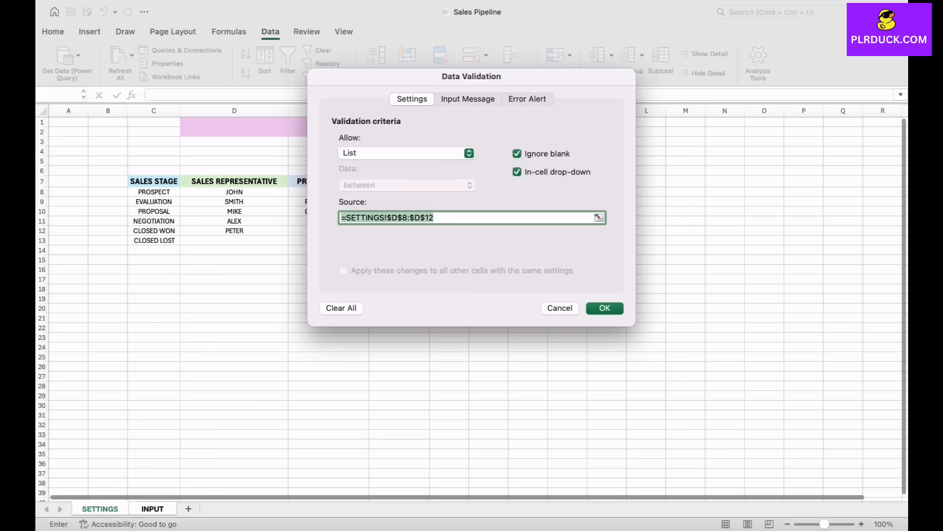
{"action": "key", "text": "Return"}
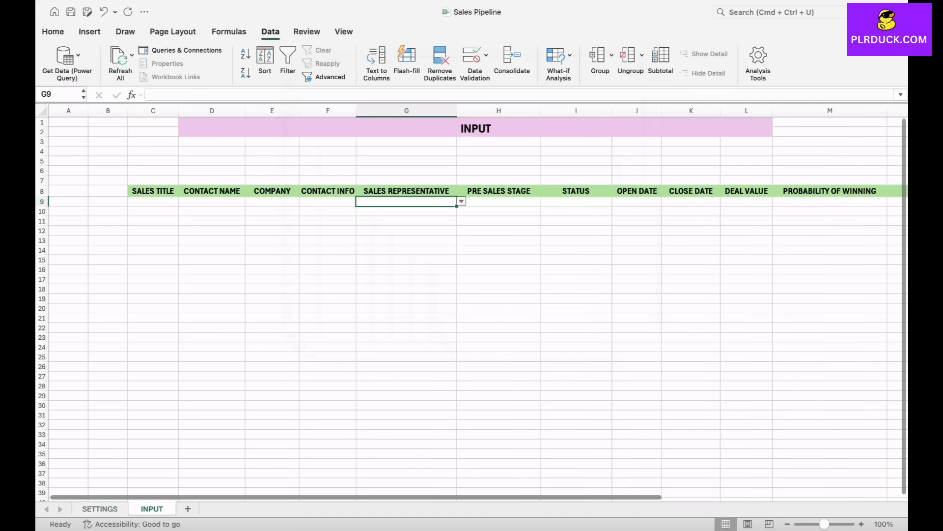
- Check the drop-down in G9 and copy it down the SALES REPRESENTATIVE column to about row 23
{"action": "left_click", "coordinate": [461, 202]}
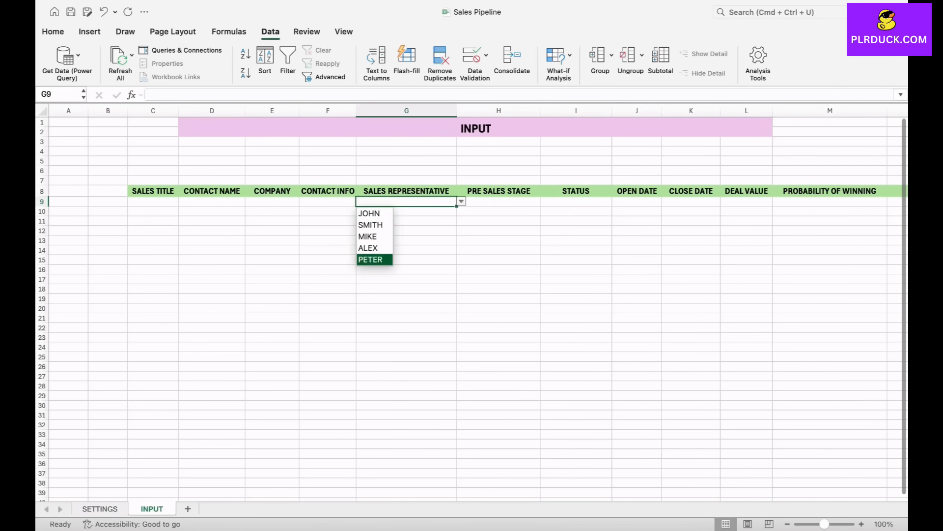
{"action": "key", "text": "Escape"}
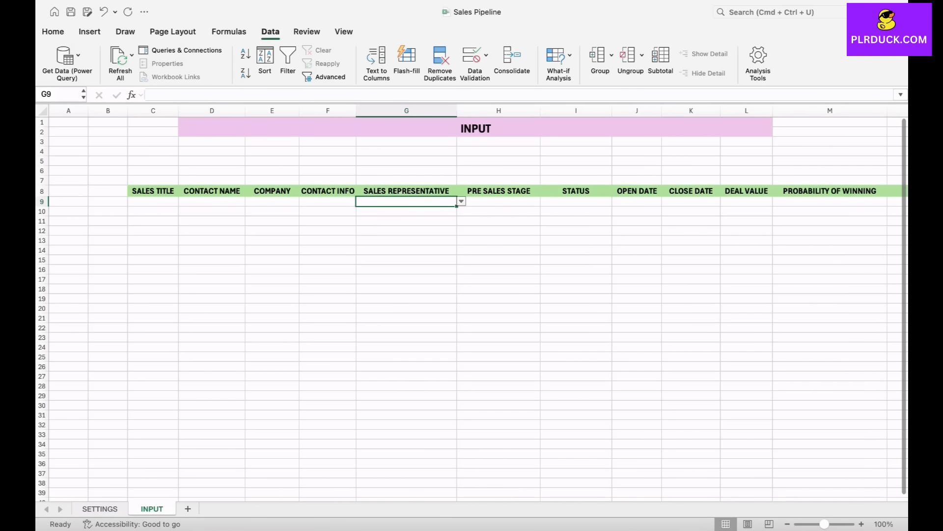
{"action": "left_click_drag", "start_coordinate": [457, 206], "coordinate": [457, 341]}
{"action": "left_click", "coordinate": [499, 240]}
{"action": "left_click", "coordinate": [407, 211]}
{"action": "left_click", "coordinate": [406, 240]}
{"action": "left_click", "coordinate": [406, 270]}
{"action": "left_click", "coordinate": [406, 317]}
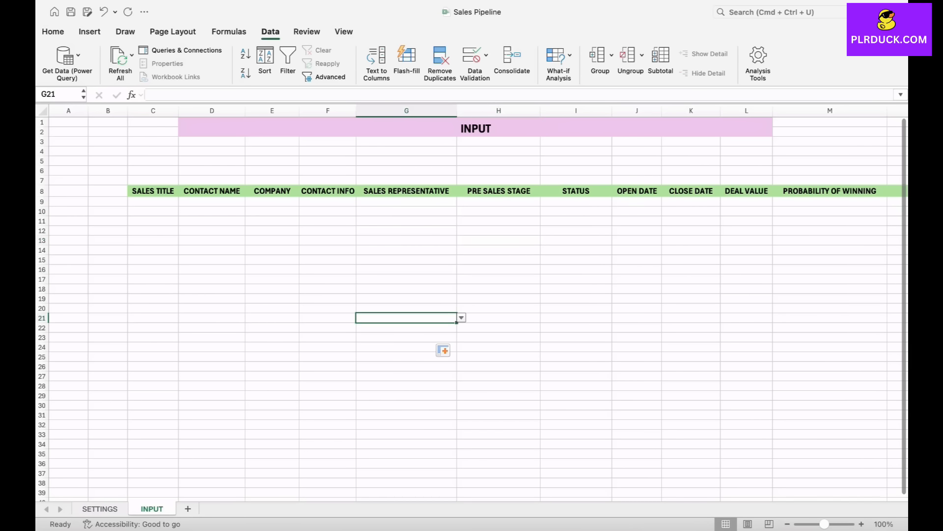
{"action": "left_click_drag", "start_coordinate": [406, 201], "coordinate": [407, 318]}
{"action": "left_click", "coordinate": [499, 269]}
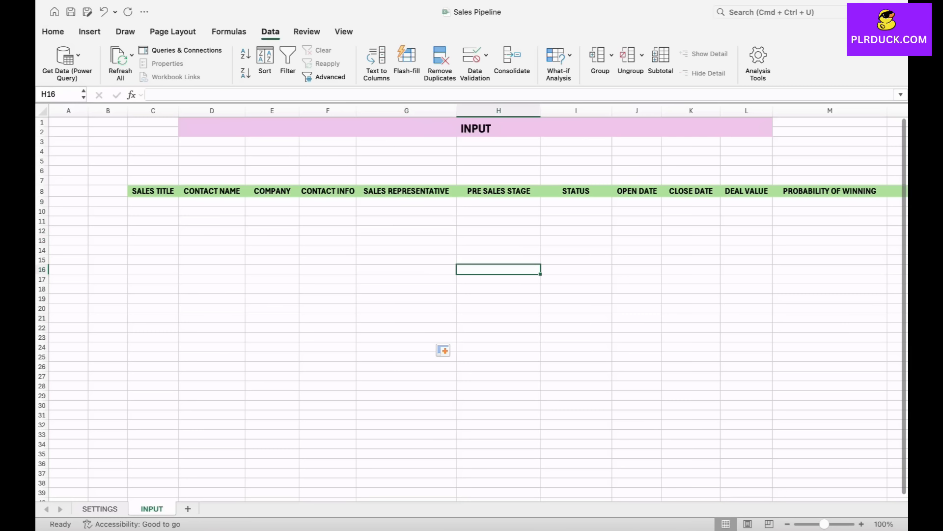
- Add list data validation to H9 under PRE SALES STAGE, using E8:E11 of the SETTINGS sheet as the source
{"action": "left_click", "coordinate": [499, 201]}
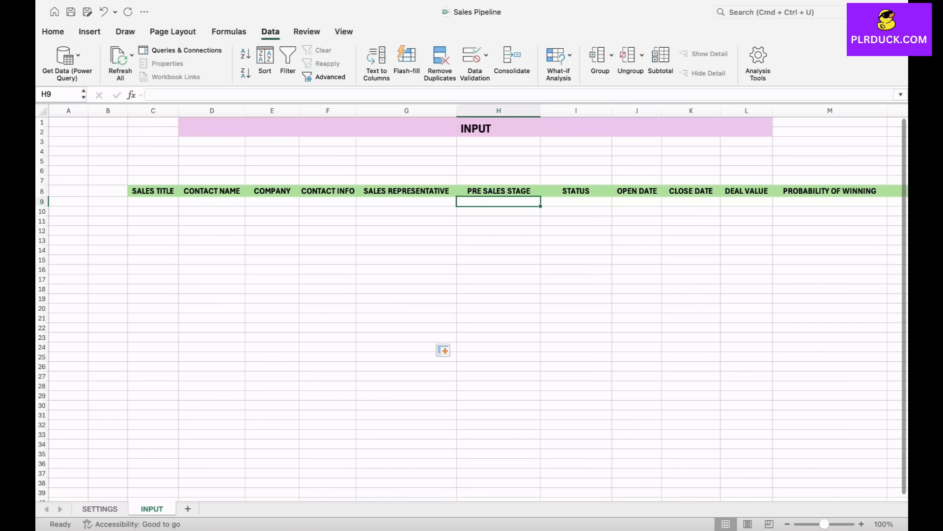
{"action": "left_click", "coordinate": [100, 509]}
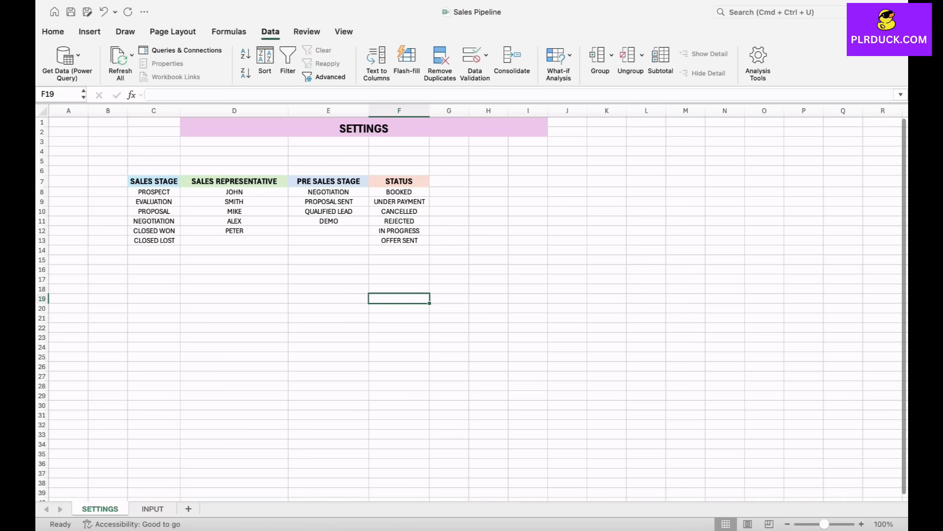
{"action": "left_click", "coordinate": [153, 509]}
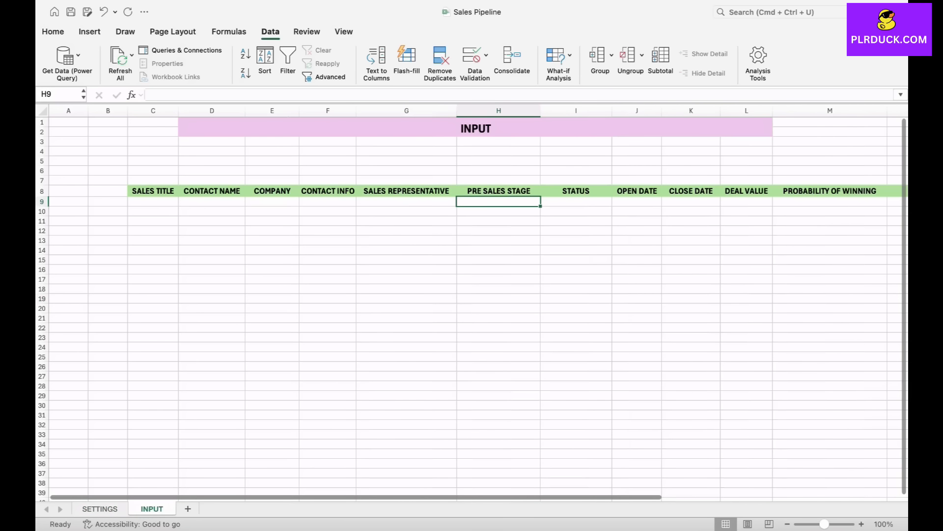
{"action": "left_click", "coordinate": [472, 55]}
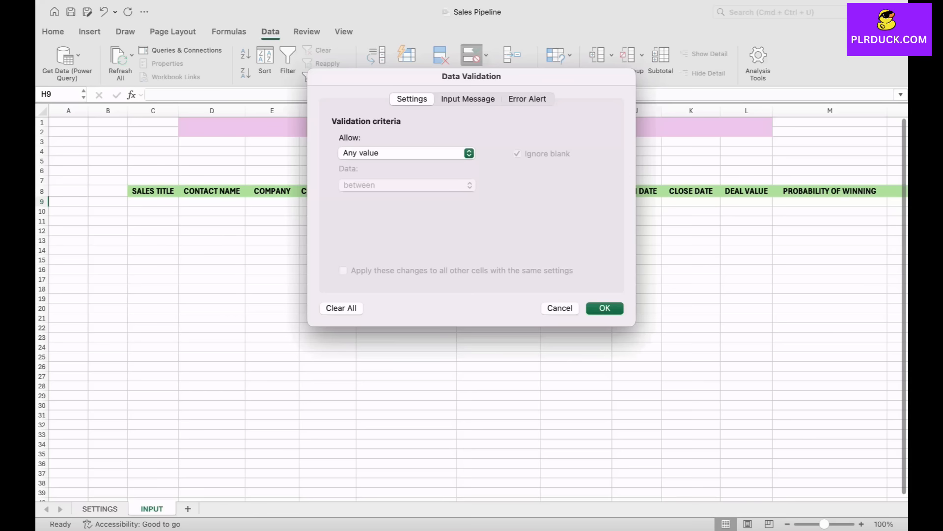
{"action": "left_click", "coordinate": [407, 153]}
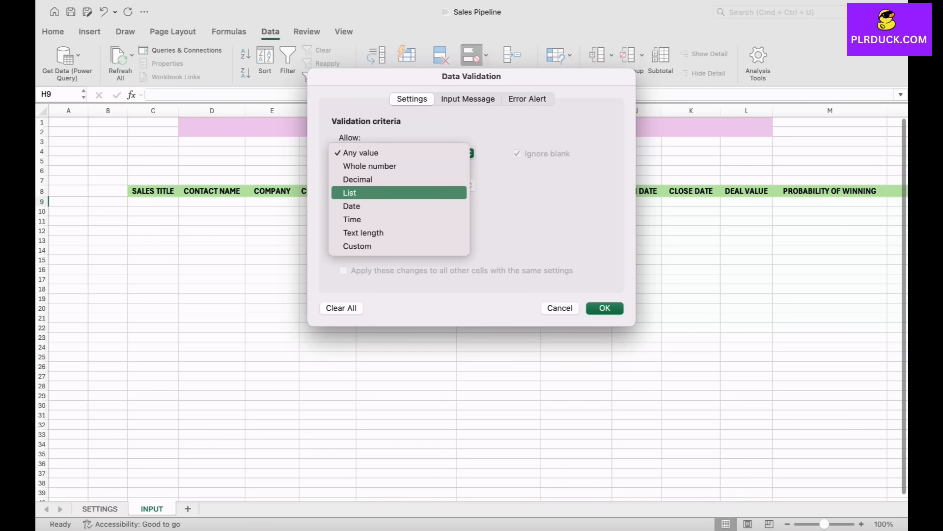
{"action": "left_click", "coordinate": [350, 193]}
{"action": "left_click", "coordinate": [599, 218]}
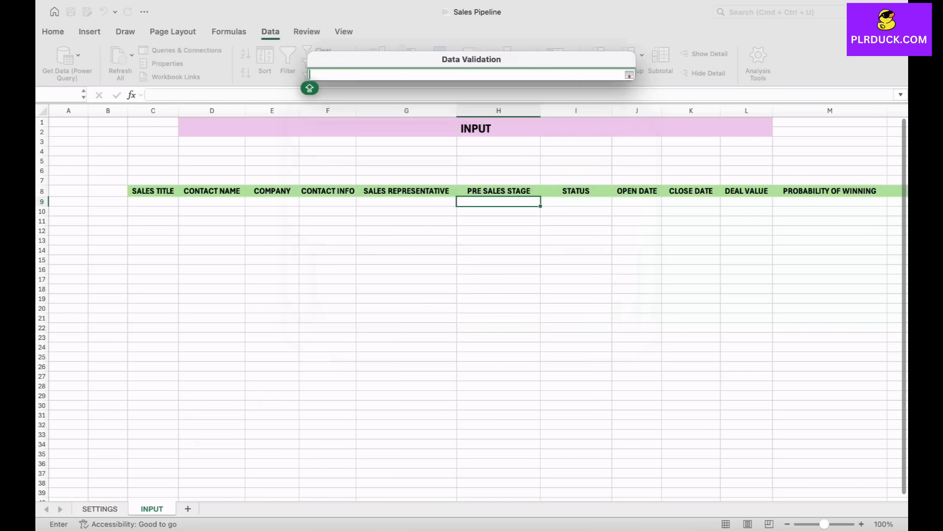
{"action": "left_click", "coordinate": [100, 509]}
{"action": "left_click_drag", "start_coordinate": [329, 193], "coordinate": [366, 222]}
{"action": "key", "text": "Return"}
{"action": "left_click", "coordinate": [605, 308]}
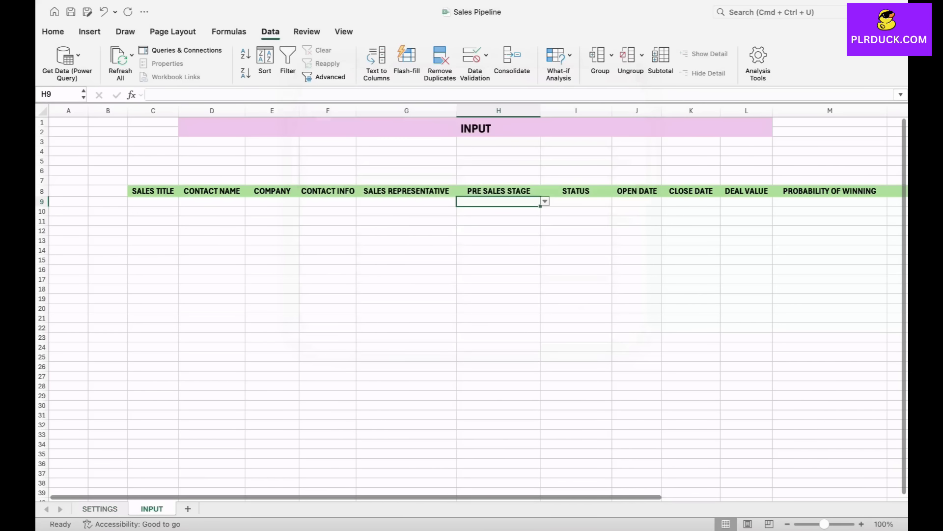
- Copy the drop-down in H9 to the cells below it in the PRE SALES STAGE column
{"action": "left_click", "coordinate": [545, 201]}
{"action": "left_click_drag", "start_coordinate": [540, 207], "coordinate": [541, 457]}
{"action": "left_click", "coordinate": [576, 385]}
- Add list data validation to I9 under STATUS, using =SETTINGS!$F$8:$F$13 as the source
{"action": "scroll", "coordinate": [576, 386], "scroll_direction": "right", "scroll_amount": 2}
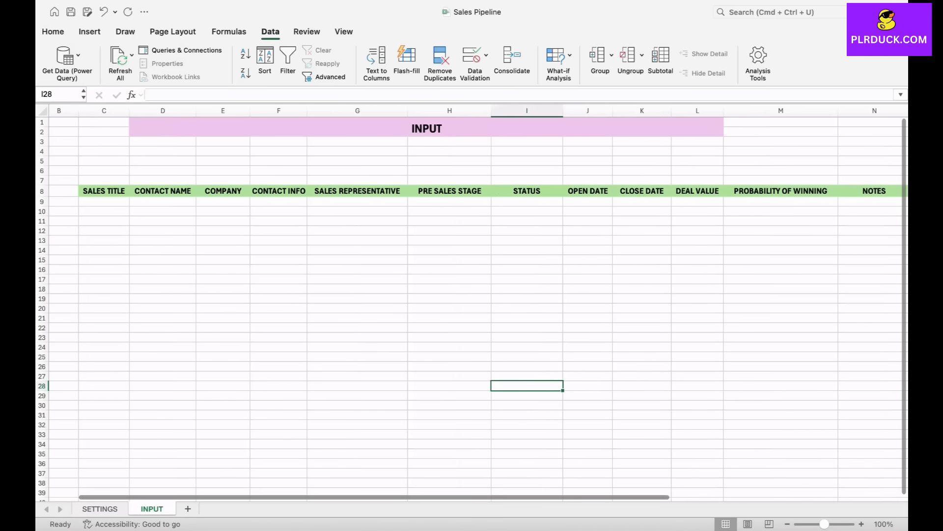
{"action": "left_click", "coordinate": [526, 211]}
{"action": "left_click", "coordinate": [526, 201]}
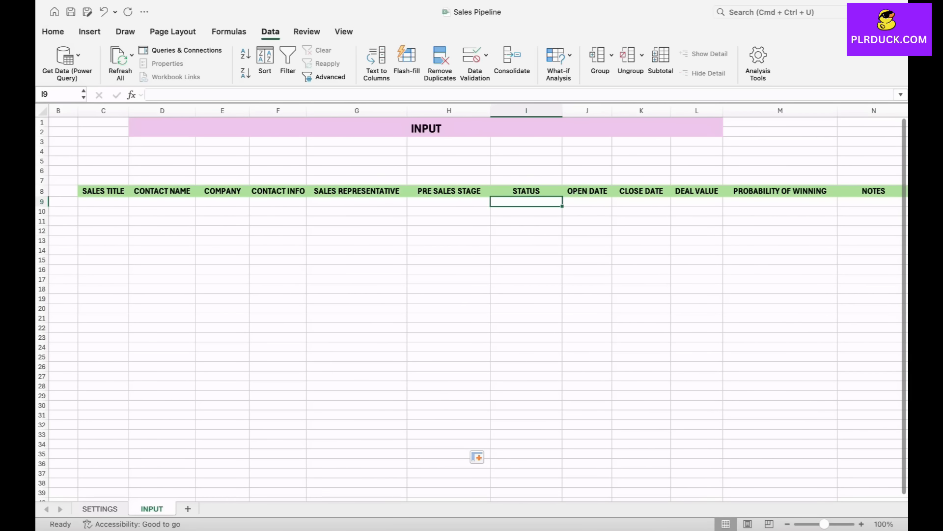
{"action": "left_click", "coordinate": [472, 55]}
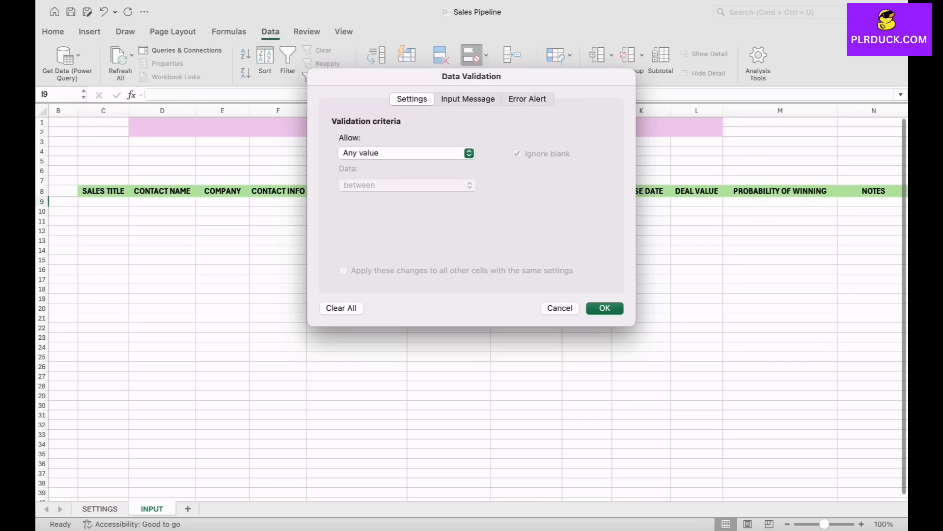
{"action": "left_click", "coordinate": [407, 153]}
{"action": "left_click", "coordinate": [399, 192]}
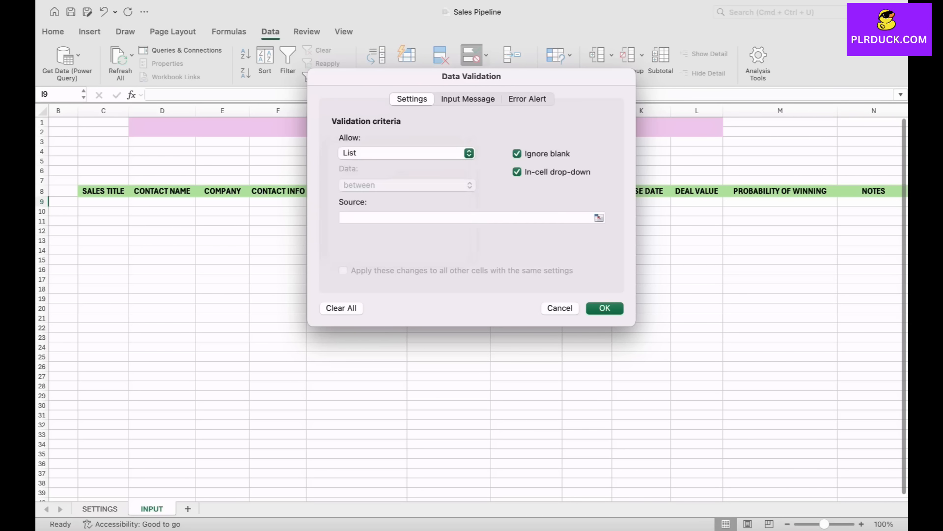
{"action": "left_click", "coordinate": [599, 217]}
{"action": "left_click", "coordinate": [100, 509]}
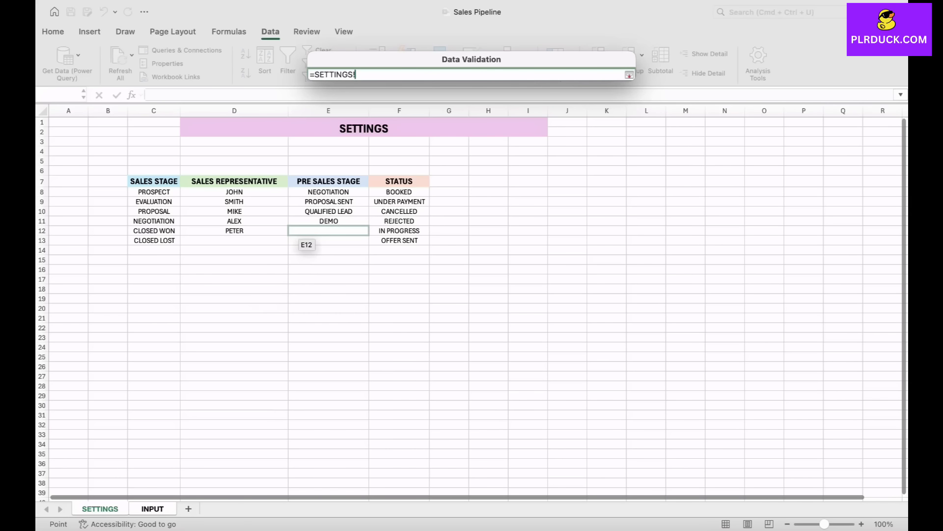
{"action": "left_click_drag", "start_coordinate": [399, 192], "coordinate": [399, 240]}
{"action": "key", "text": "Return"}
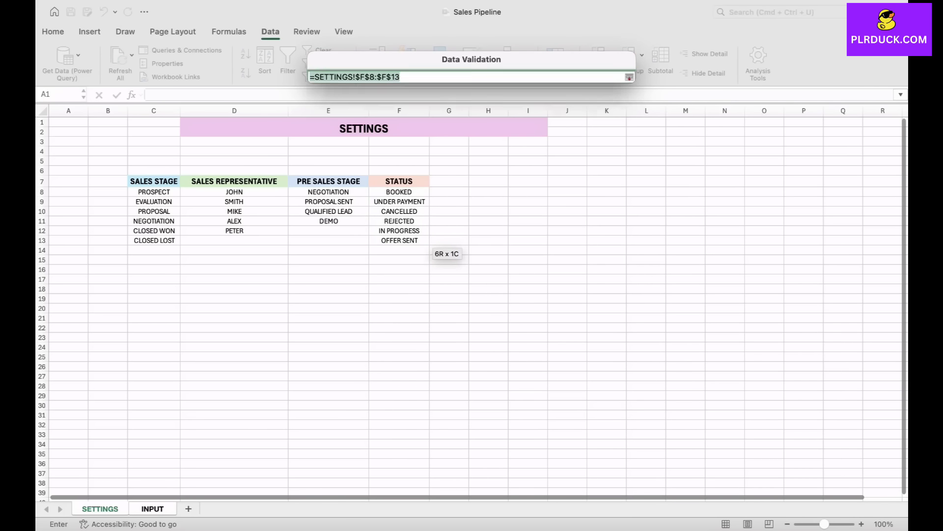
{"action": "key", "text": "Return"}
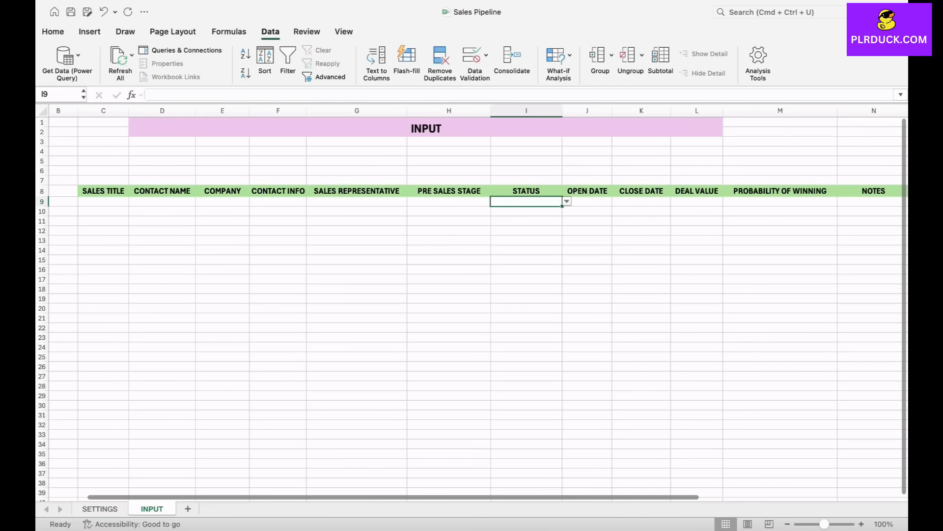
- Copy the drop-down in I9 down the STATUS column to row 33 and check the list in I11
{"action": "left_click_drag", "start_coordinate": [562, 207], "coordinate": [558, 437]}
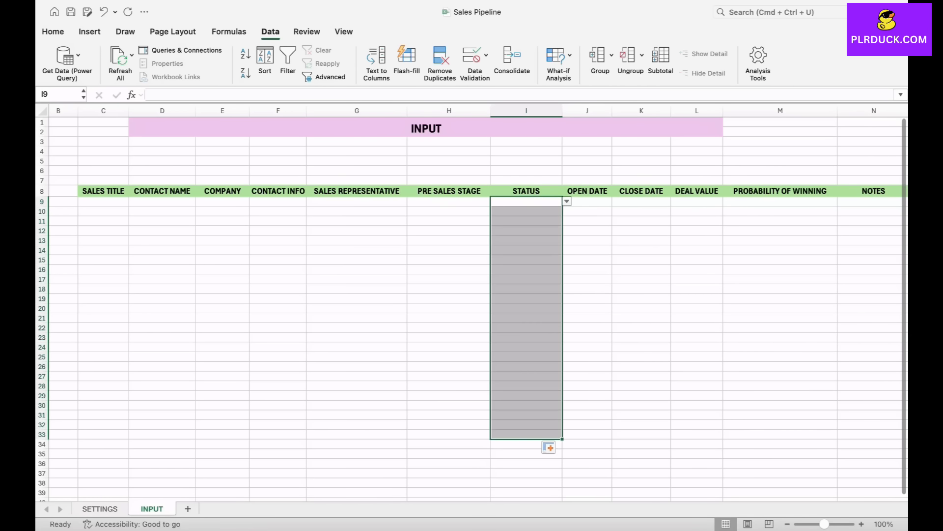
{"action": "left_click", "coordinate": [526, 221]}
{"action": "left_click", "coordinate": [567, 221]}
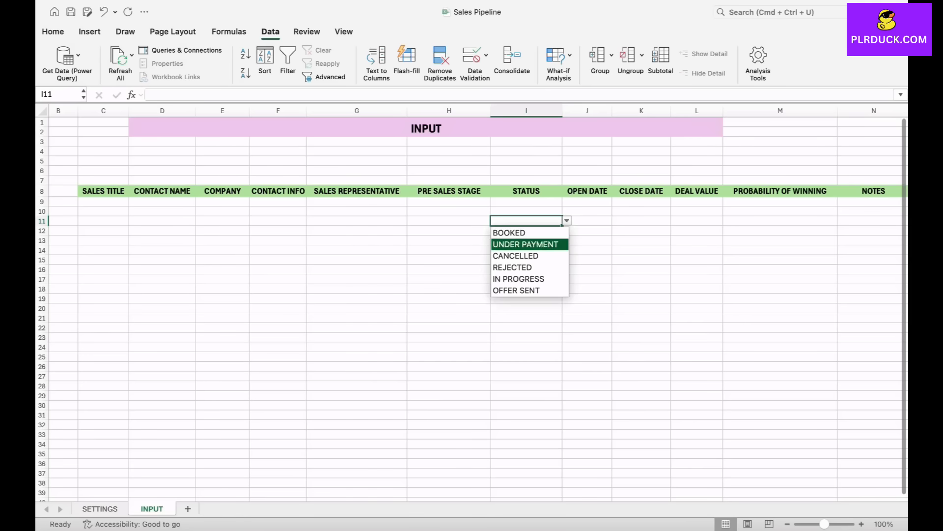
{"action": "key", "text": "Escape"}
- Add list data validation to Q9 under SALES STAGE with source =SETTINGS!$C$8:$C$13, and copy it down to about row 35
{"action": "scroll", "coordinate": [547, 445], "scroll_direction": "right", "scroll_amount": 10}
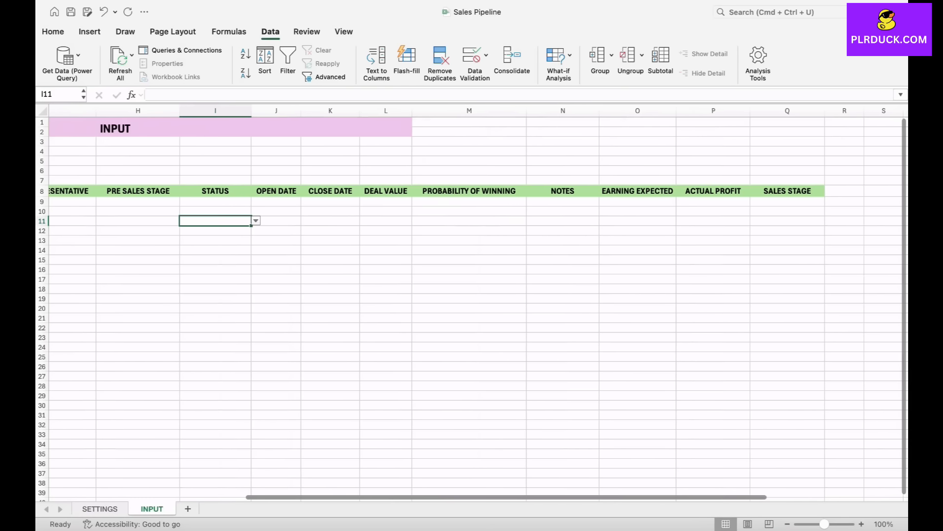
{"action": "left_click", "coordinate": [701, 202]}
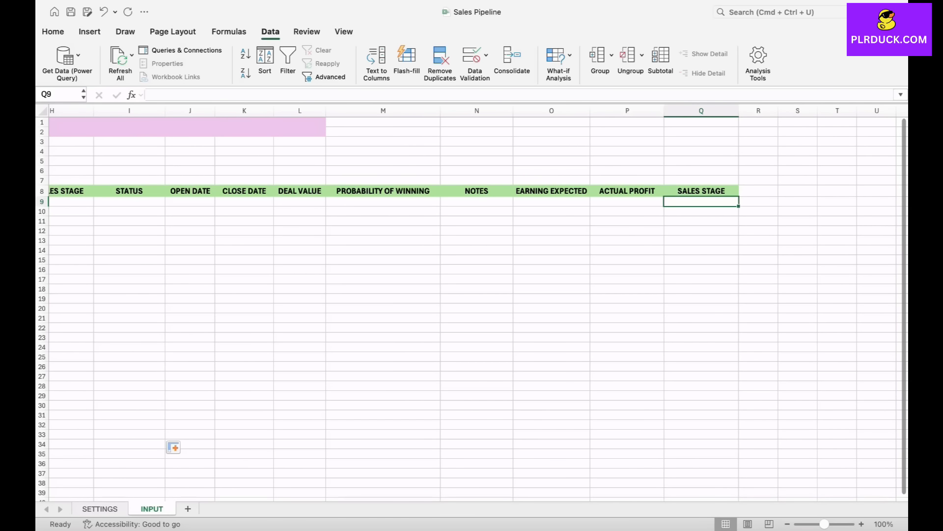
{"action": "left_click", "coordinate": [472, 55]}
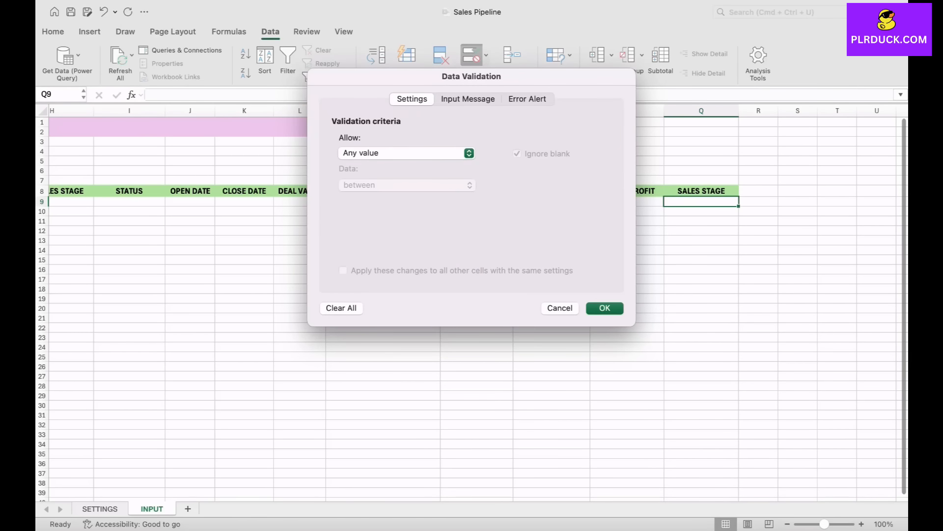
{"action": "left_click", "coordinate": [407, 152]}
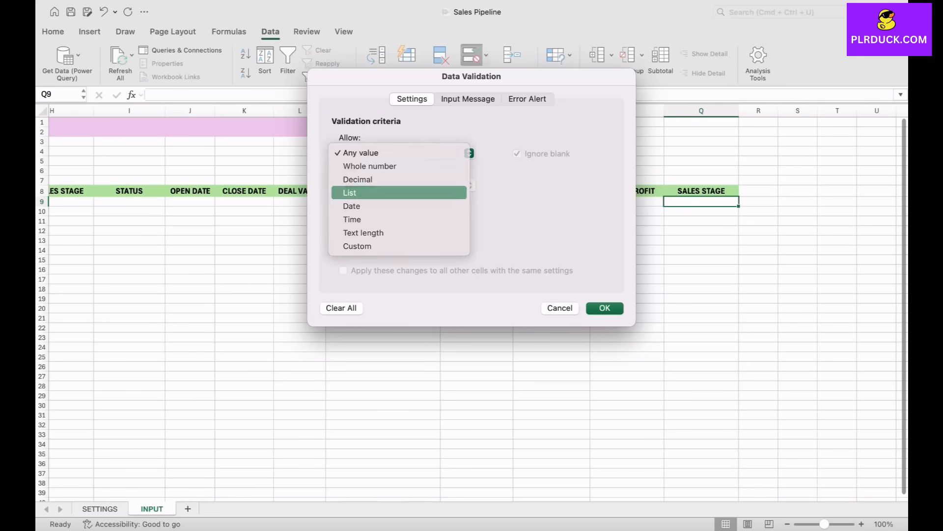
{"action": "left_click", "coordinate": [399, 192]}
{"action": "left_click", "coordinate": [599, 217]}
{"action": "left_click", "coordinate": [100, 509]}
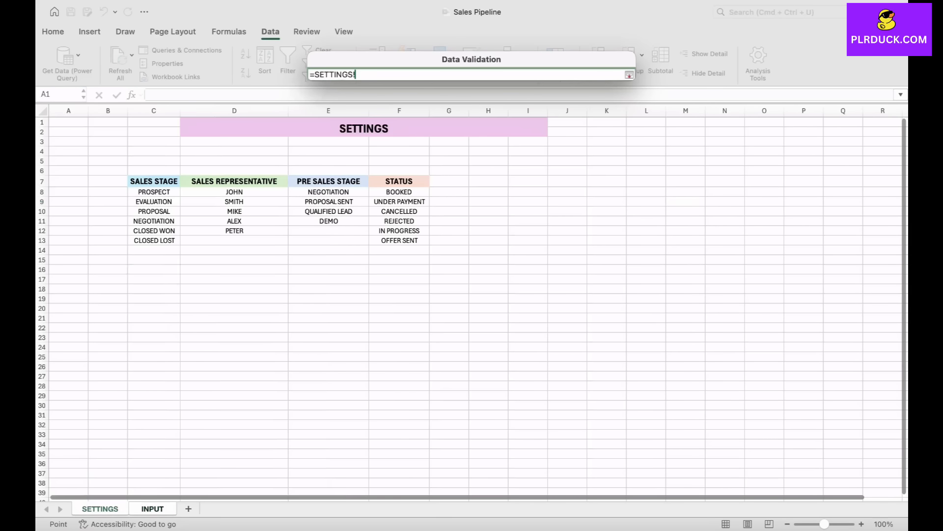
{"action": "left_click_drag", "start_coordinate": [167, 196], "coordinate": [177, 242]}
{"action": "key", "text": "Return"}
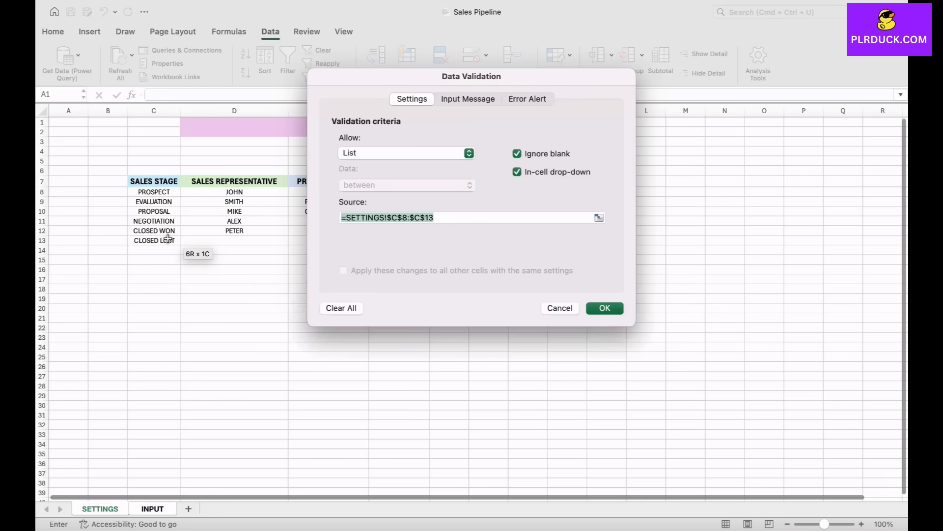
{"action": "key", "text": "Return"}
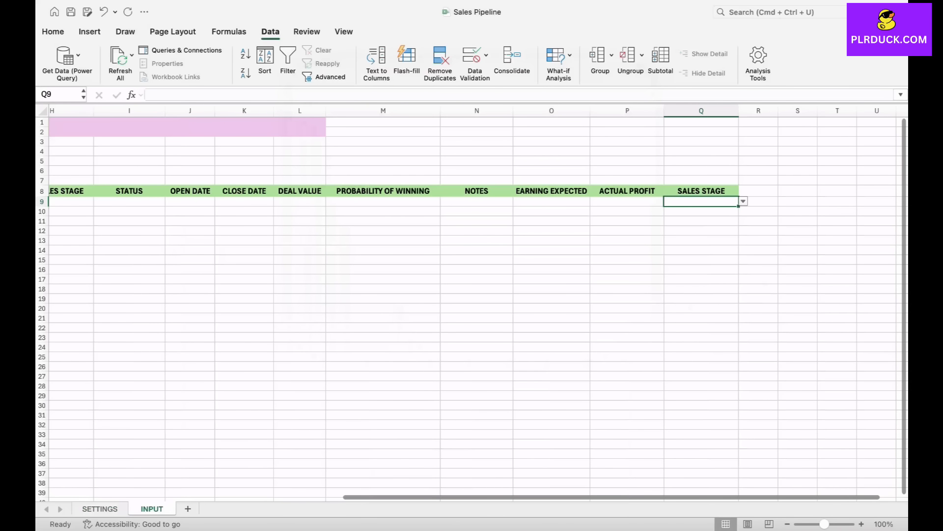
{"action": "left_click_drag", "start_coordinate": [738, 206], "coordinate": [737, 455]}
{"action": "left_click", "coordinate": [383, 366]}
- Start the first deal in row 9 with sales title PROJECT 1, the contact's first name and company META
{"action": "scroll", "coordinate": [384, 366], "scroll_direction": "left", "scroll_amount": 8}
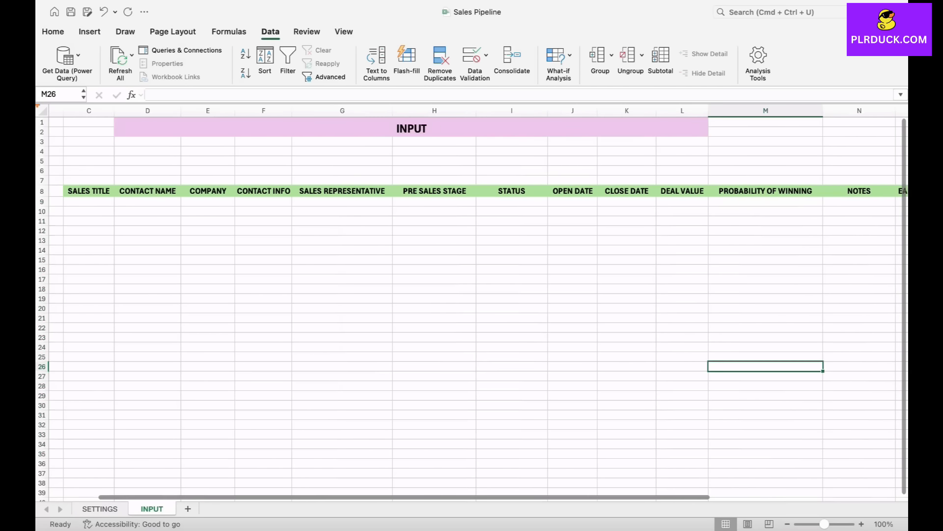
{"action": "scroll", "coordinate": [479, 303], "scroll_direction": "left", "scroll_amount": 2}
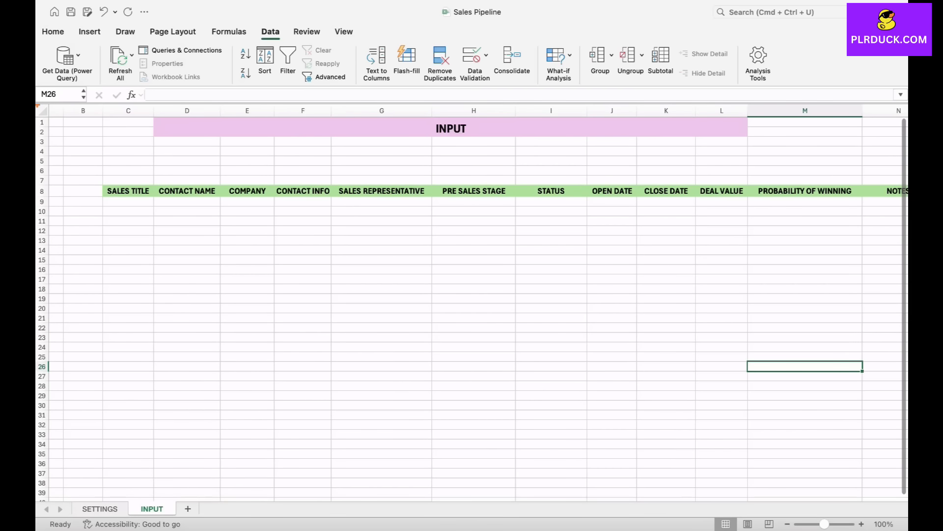
{"action": "left_click", "coordinate": [128, 201]}
{"action": "type", "text": "PROJECT 1"}
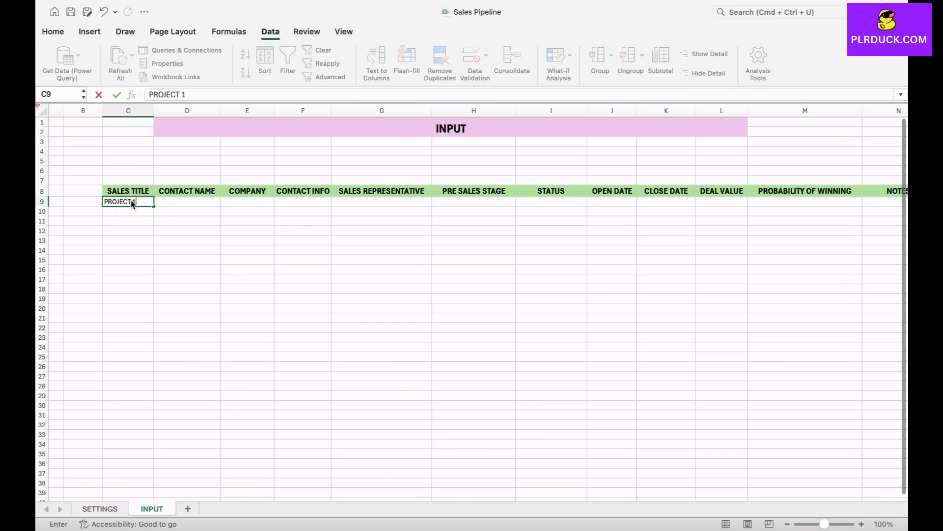
{"action": "key", "text": "Tab"}
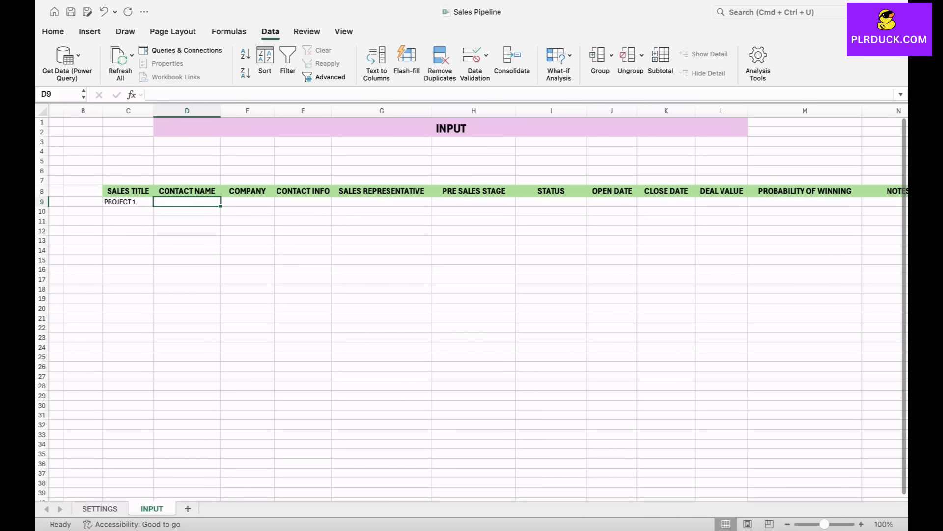
{"action": "type", "text": "SUSAN"}
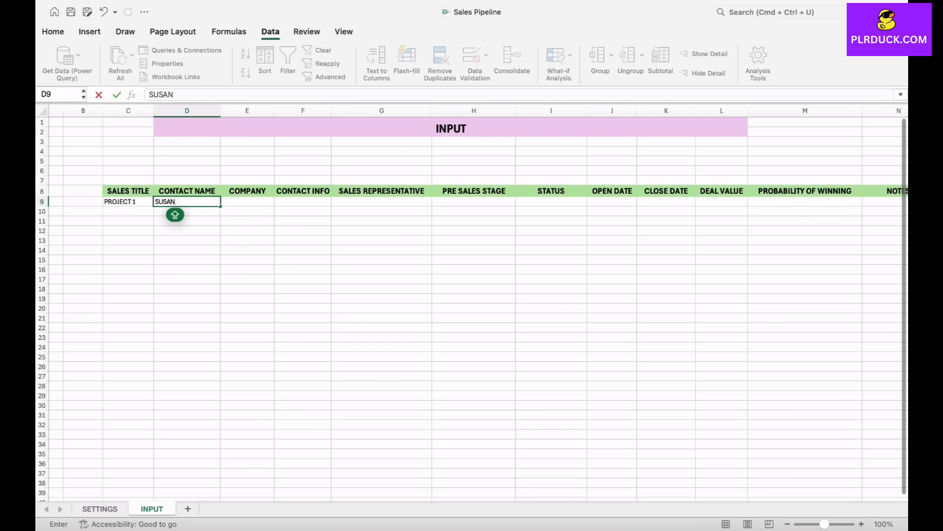
{"action": "key", "text": "Tab"}
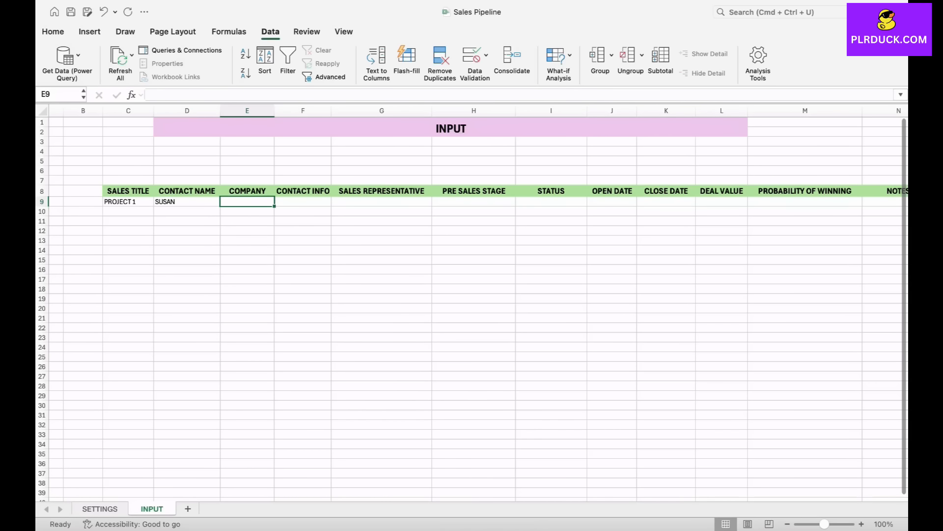
{"action": "type", "text": "META"}
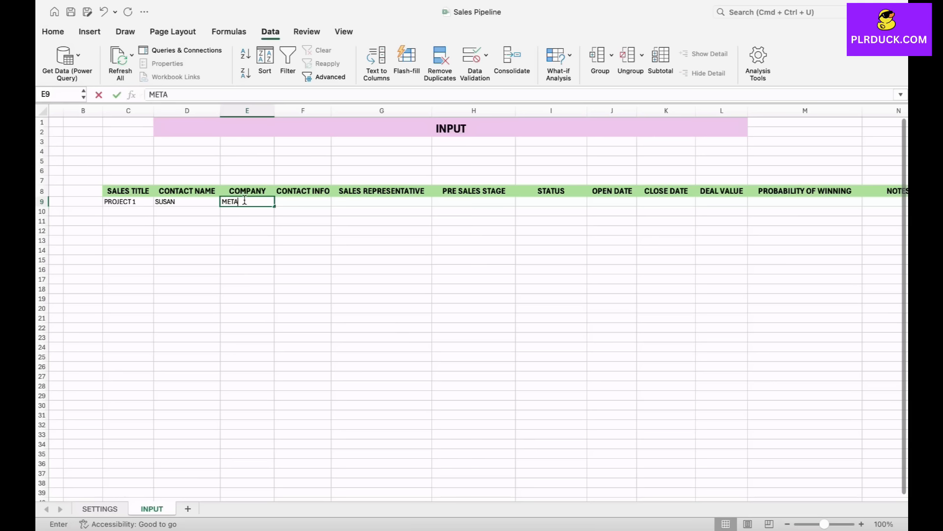
{"action": "key", "text": "Tab"}
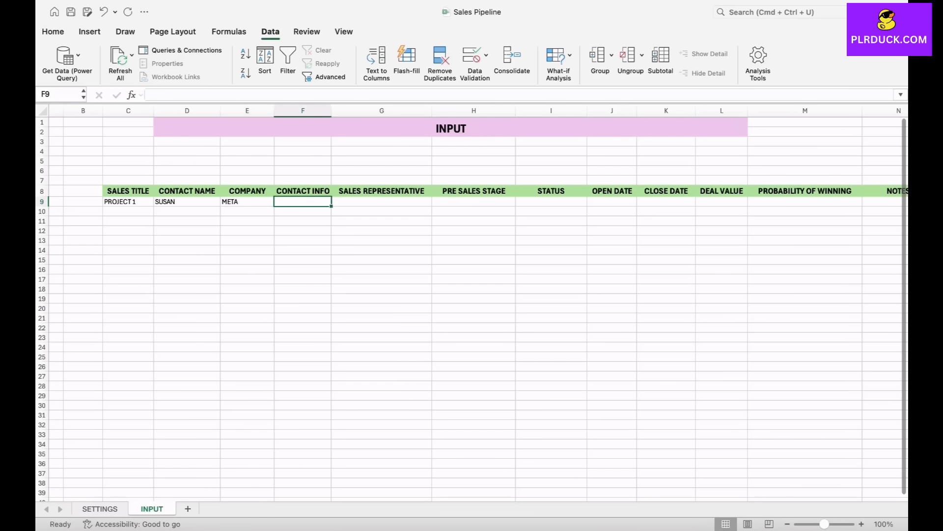
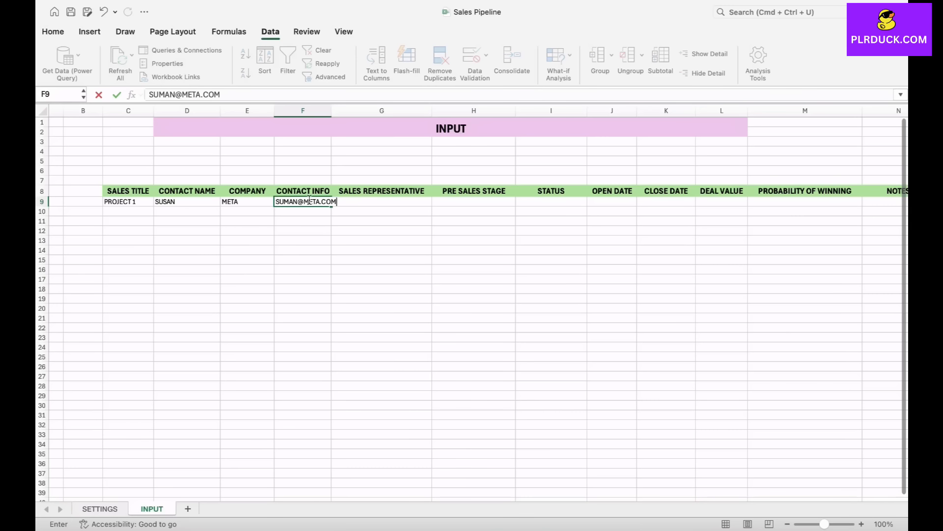
- Enter the contact's e-mail in F9 under CONTACT INFO and widen column F to fit it
{"action": "key", "text": "F2"}
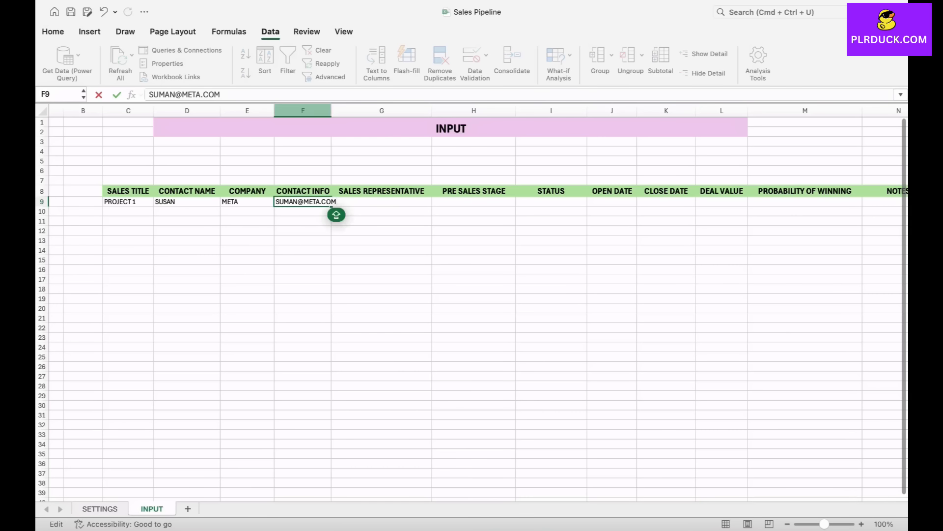
{"action": "left_click", "coordinate": [303, 110]}
{"action": "left_click_drag", "start_coordinate": [332, 111], "coordinate": [347, 111]}
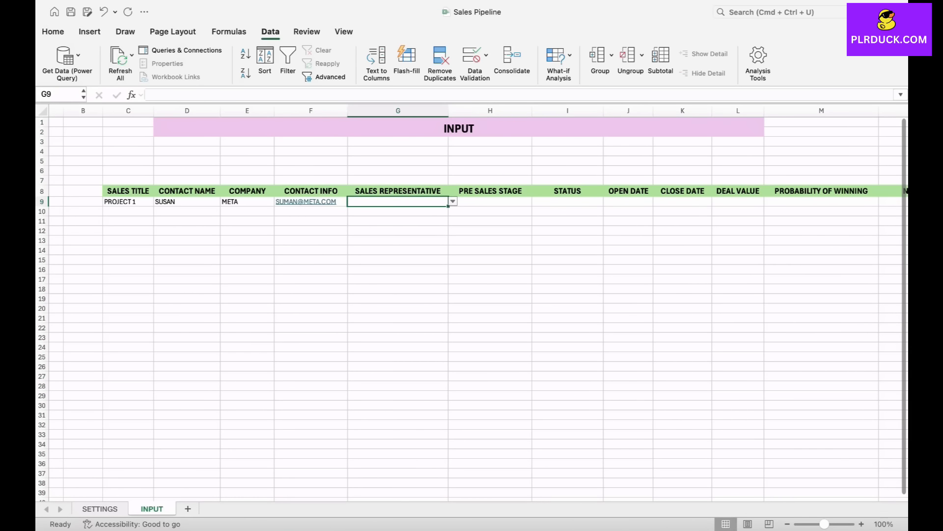
- Choose the third sales representative in the drop-down list of G9 for PROJECT 1
{"action": "key", "text": "alt+Down"}
{"action": "key", "text": "Down"}
{"action": "key", "text": "Down"}
{"action": "key", "text": "Up"}
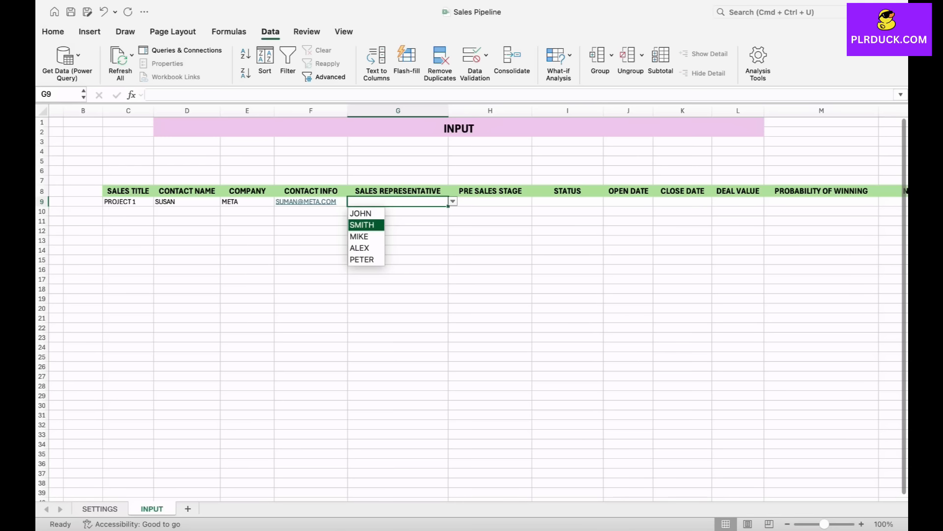
{"action": "key", "text": "Down"}
{"action": "key", "text": "Return"}
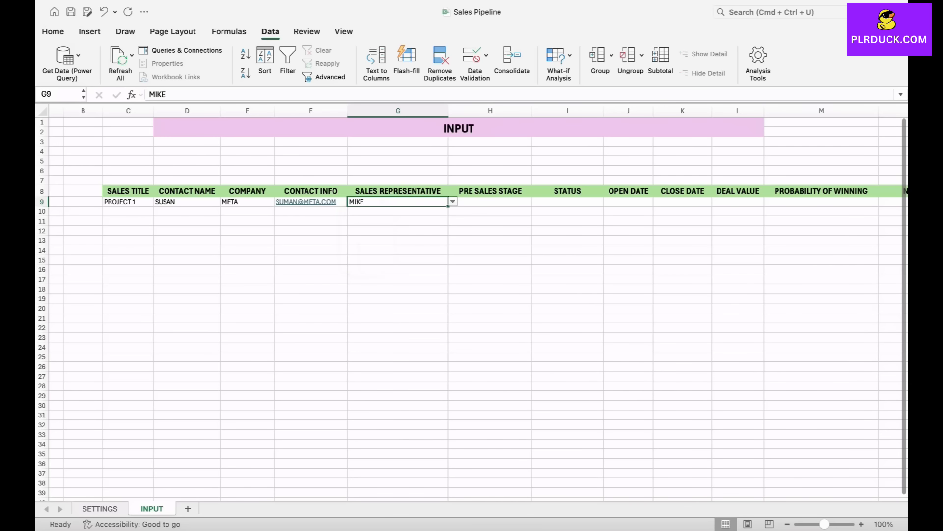
- Set the PRE SALES STAGE of PROJECT 1 in H9 to DEMO from its drop-down list
{"action": "scroll", "coordinate": [472, 305], "scroll_direction": "right", "scroll_amount": 2}
{"action": "key", "text": "Tab"}
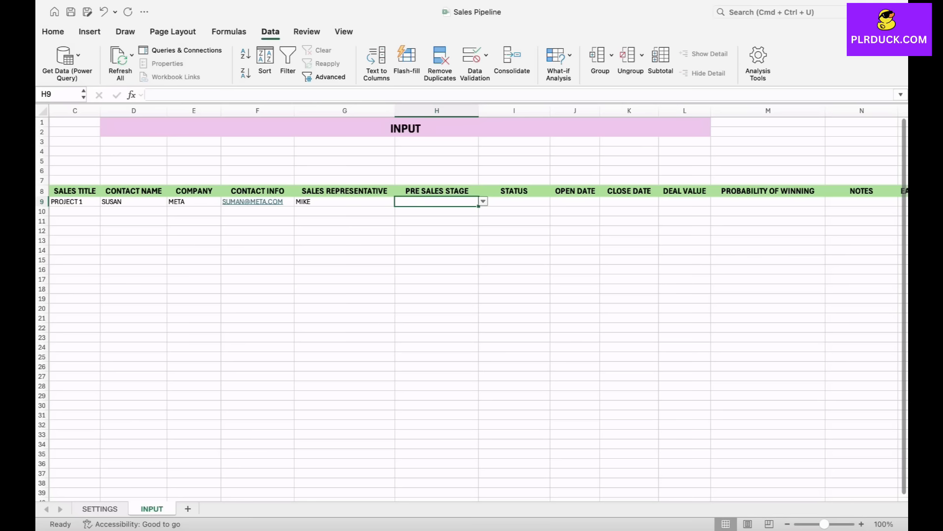
{"action": "key", "text": "alt+Down"}
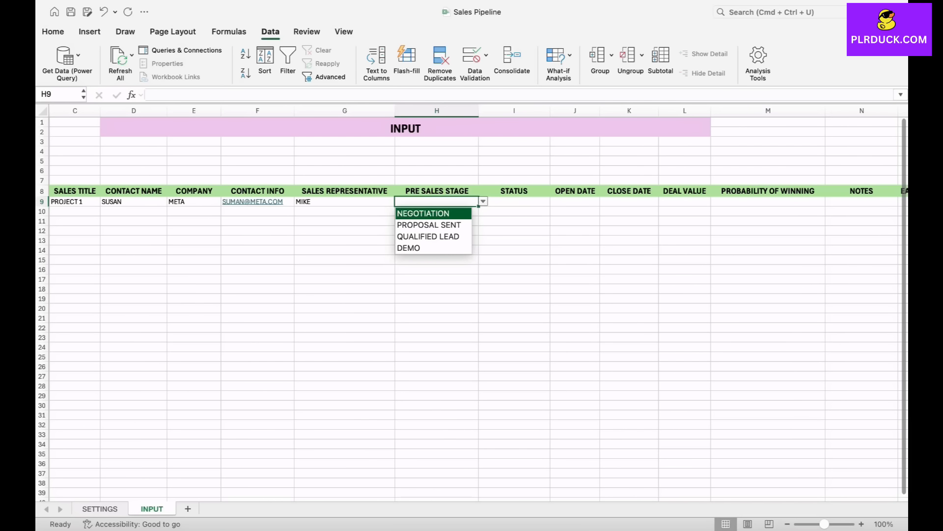
{"action": "key", "text": "Down"}
{"action": "key", "text": "Down"}
{"action": "key", "text": "Down"}
{"action": "key", "text": "Return"}
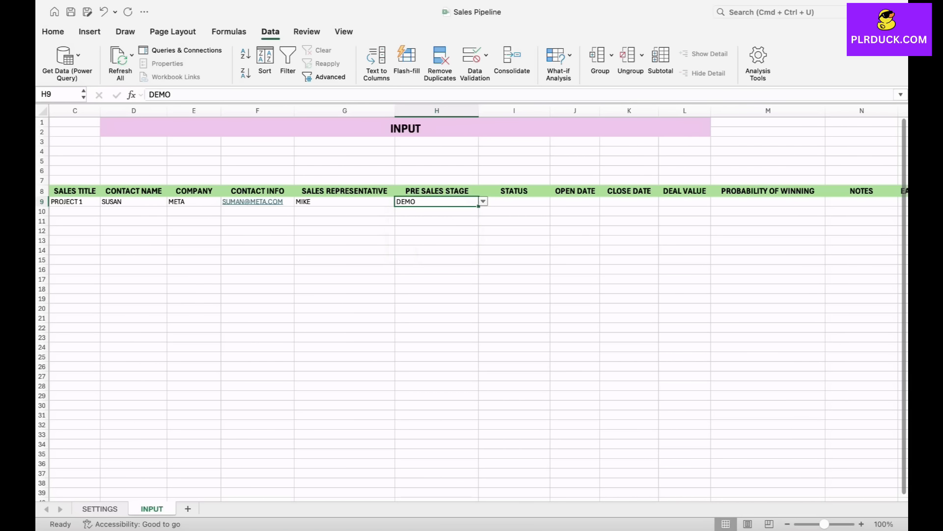
- Set the STATUS of PROJECT 1 in I9 to IN PROGRESS from its drop-down list
{"action": "key", "text": "Right"}
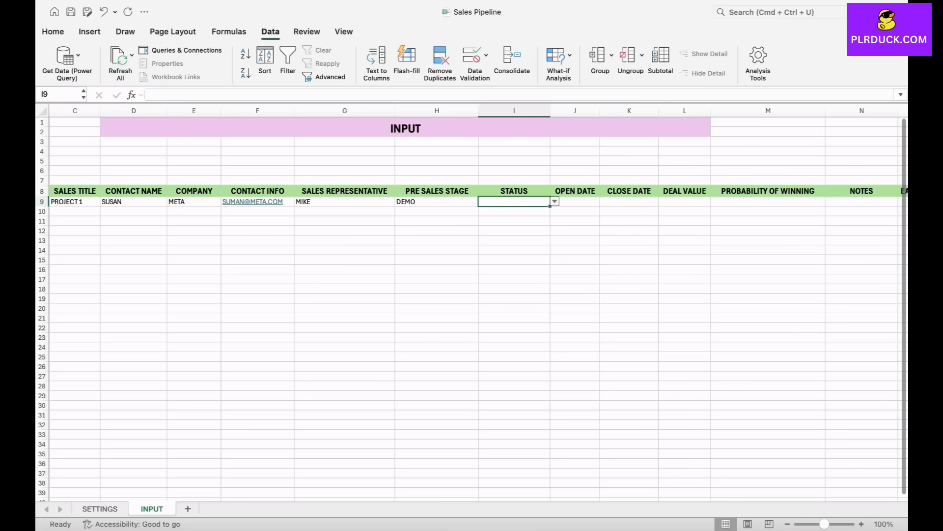
{"action": "key", "text": "alt+Down"}
{"action": "key", "text": "Down"}
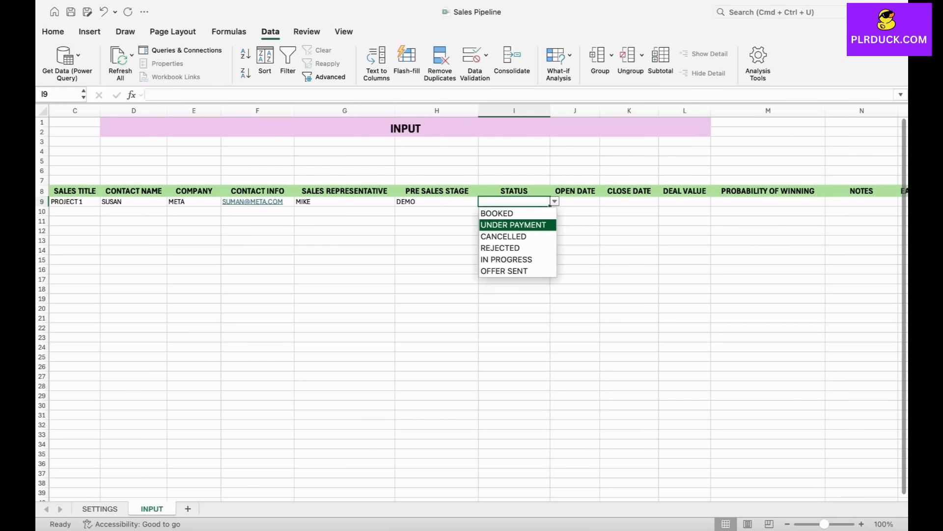
{"action": "key", "text": "Up"}
{"action": "key", "text": "Down"}
{"action": "key", "text": "Down"}
{"action": "key", "text": "Down"}
{"action": "key", "text": "Down"}
{"action": "key", "text": "Return"}
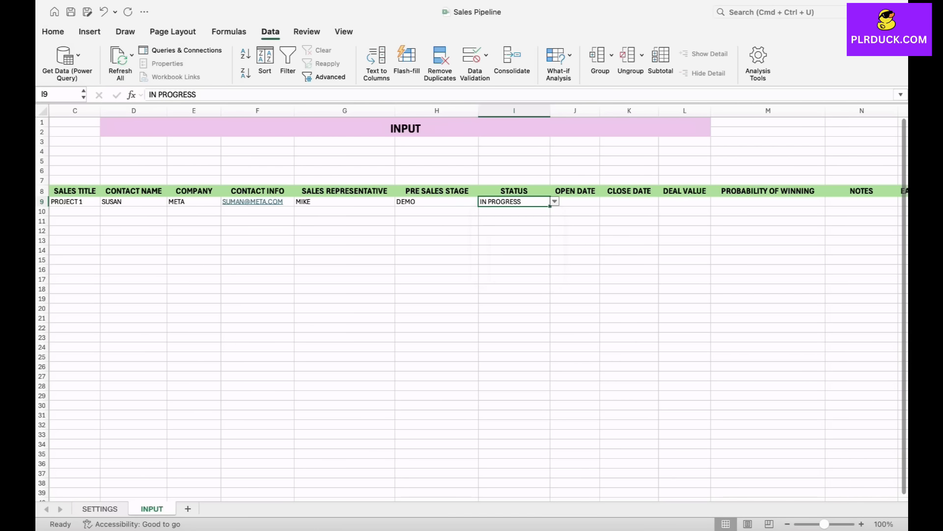
- Enter 5 SEP 2025 as the OPEN DATE of PROJECT 1 in J9
{"action": "scroll", "coordinate": [472, 308], "scroll_direction": "right", "scroll_amount": 2}
{"action": "left_click", "coordinate": [495, 199]}
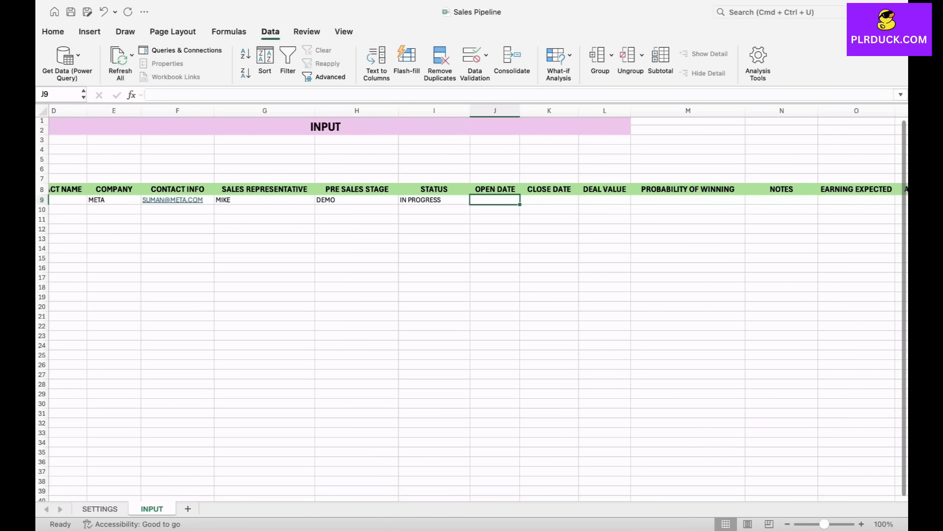
{"action": "type", "text": "5"}
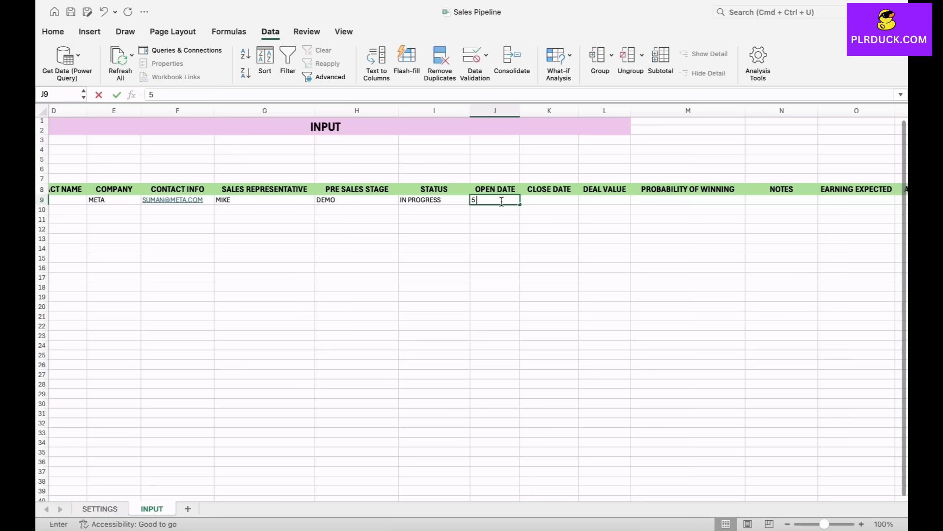
{"action": "type", "text": " SEP 20"}
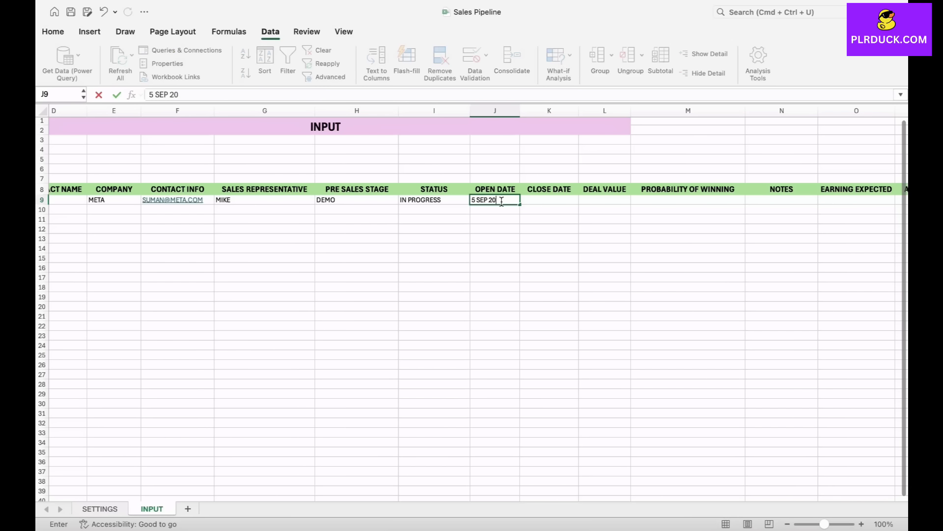
{"action": "type", "text": "25"}
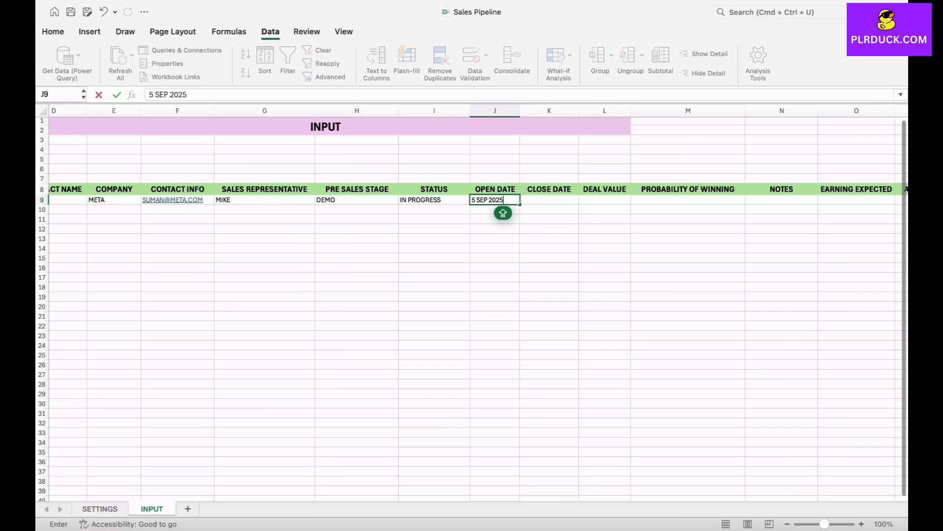
{"action": "left_click", "coordinate": [495, 248]}
- Leave the CLOSE DATE empty and enter a DEAL VALUE of 34000 in L9 with the US dollar accounting format
{"action": "left_click", "coordinate": [549, 200]}
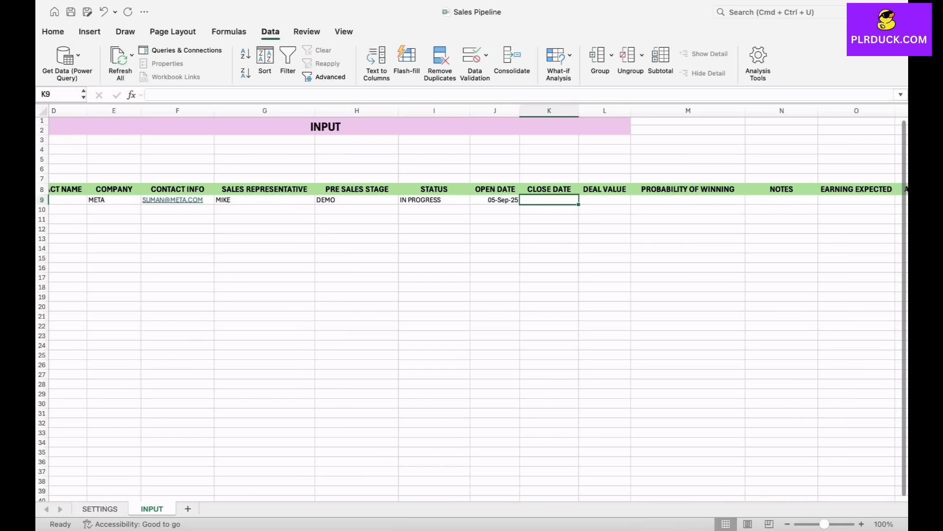
{"action": "scroll", "coordinate": [472, 309], "scroll_direction": "right", "scroll_amount": 2}
{"action": "left_click", "coordinate": [523, 200]}
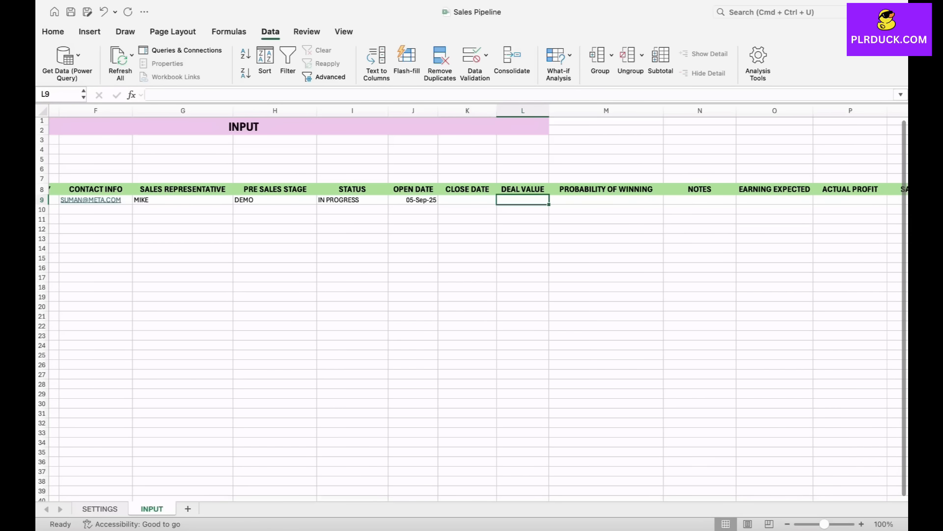
{"action": "type", "text": "3"}
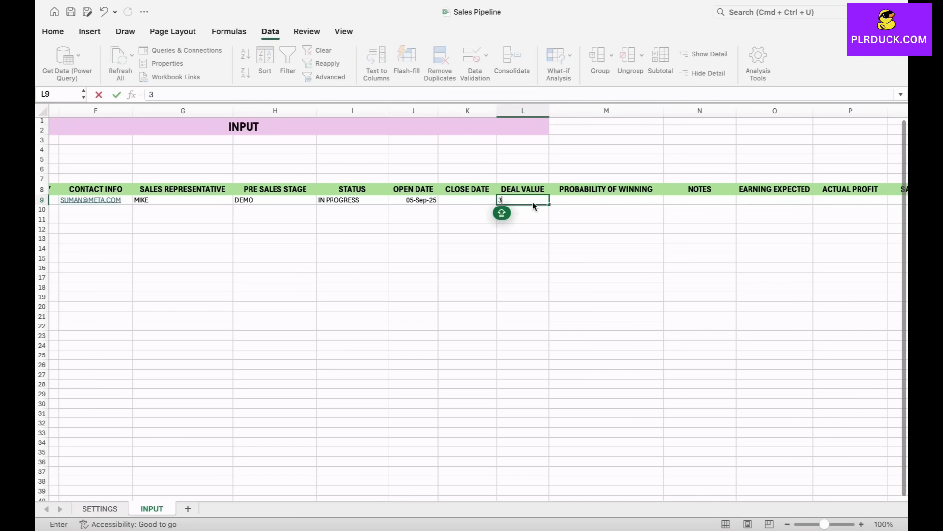
{"action": "type", "text": "4000"}
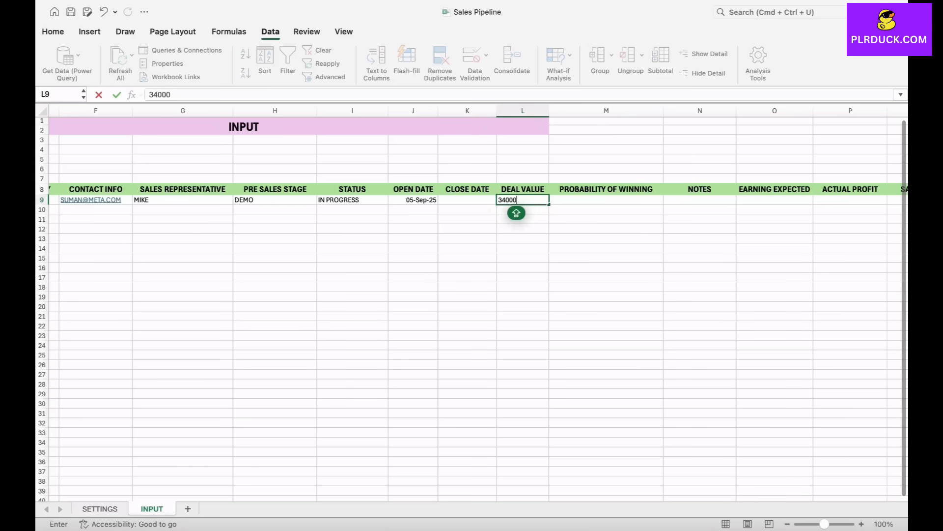
{"action": "left_click", "coordinate": [523, 238]}
{"action": "left_click", "coordinate": [523, 200]}
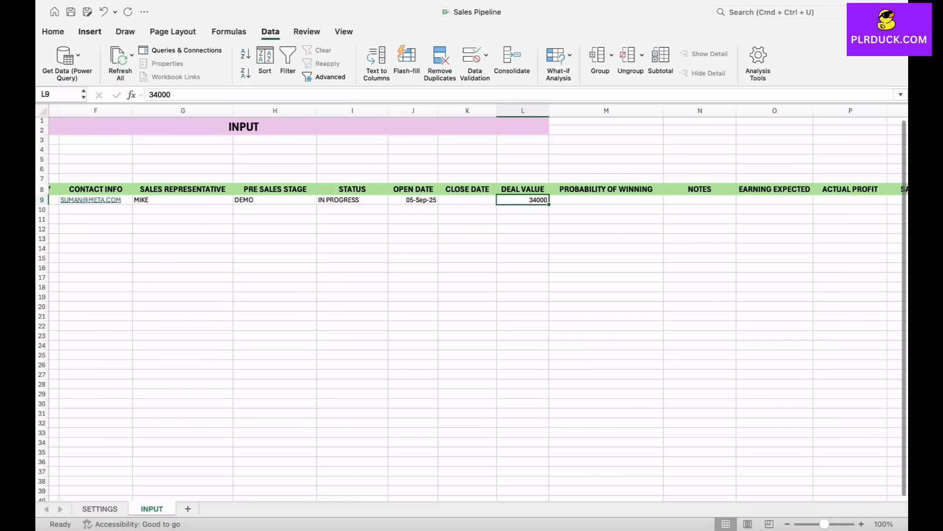
{"action": "left_click", "coordinate": [53, 31]}
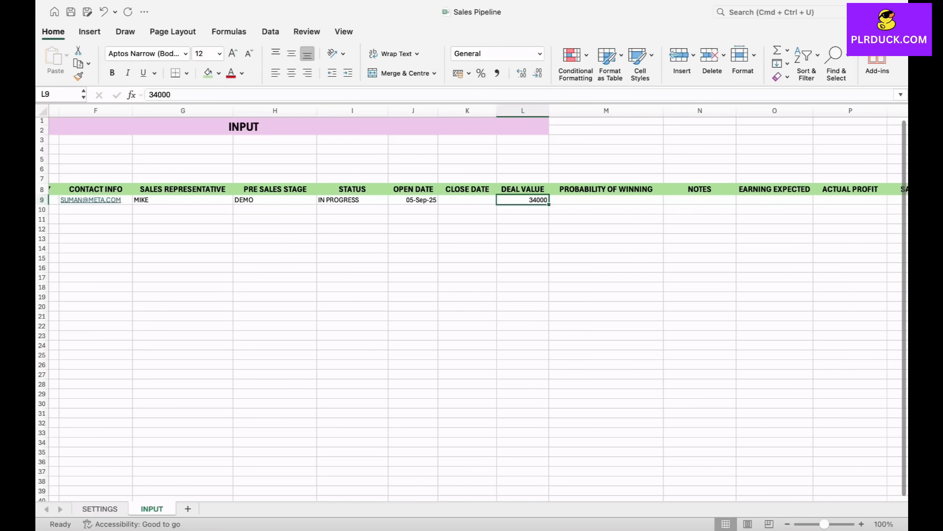
{"action": "left_click", "coordinate": [468, 74]}
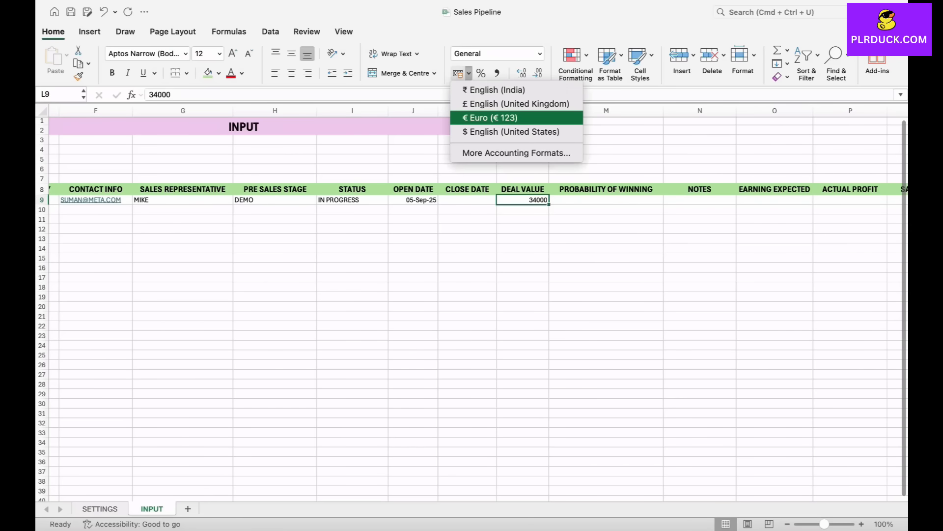
{"action": "left_click", "coordinate": [511, 131]}
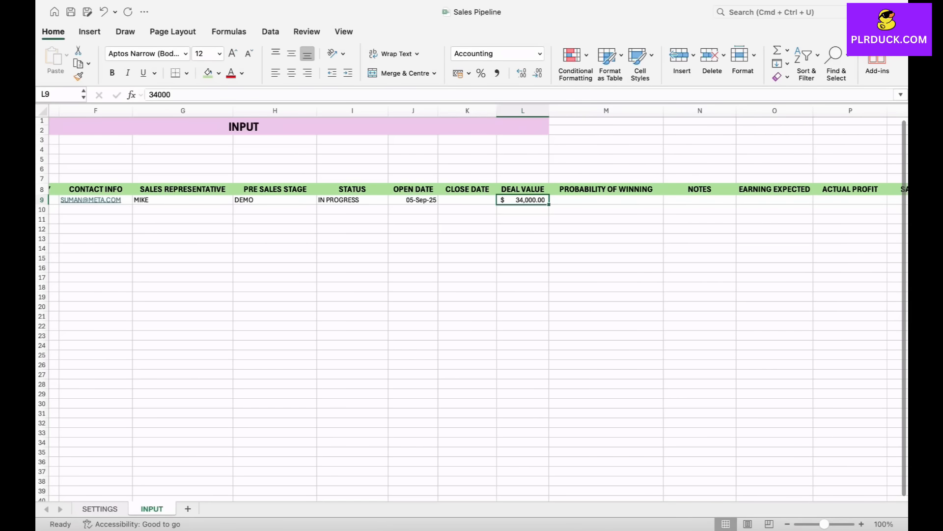
- Format the PROBABILITY OF WINNING cells M9 to M33 as percentages and enter 75% in M9 for PROJECT 1
{"action": "left_click", "coordinate": [606, 199]}
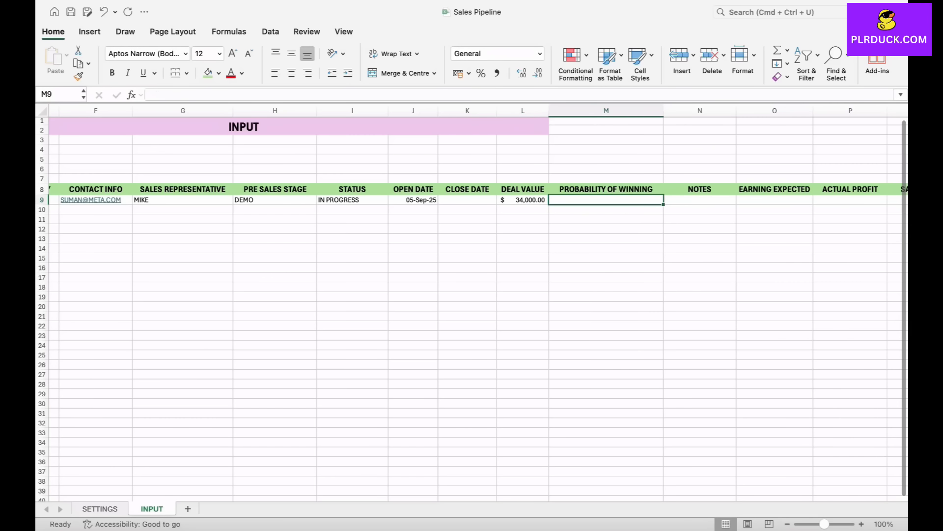
{"action": "type", "text": "75"}
{"action": "left_click", "coordinate": [558, 216]}
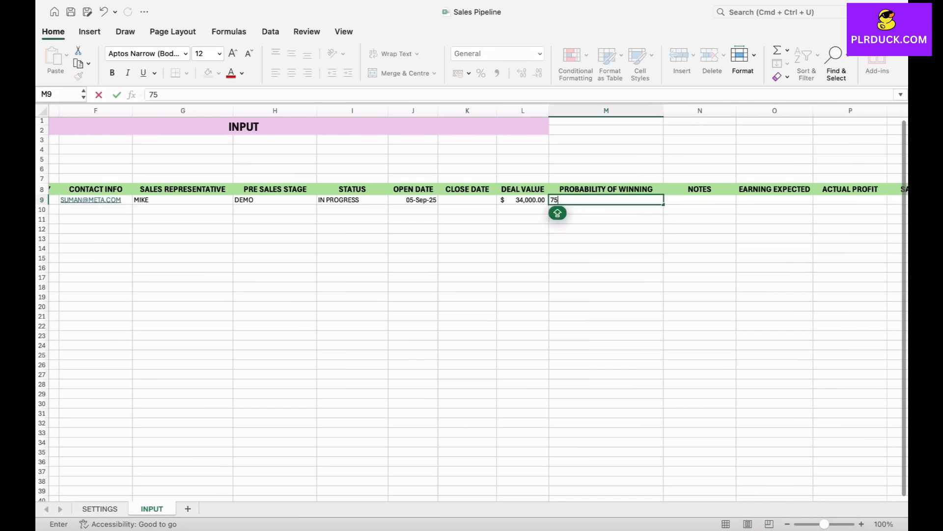
{"action": "left_click_drag", "start_coordinate": [585, 199], "coordinate": [585, 432]}
{"action": "left_click", "coordinate": [481, 73]}
{"action": "left_click", "coordinate": [606, 219]}
{"action": "left_click", "coordinate": [607, 200]}
{"action": "type", "text": "75"}
{"action": "left_click", "coordinate": [606, 229]}
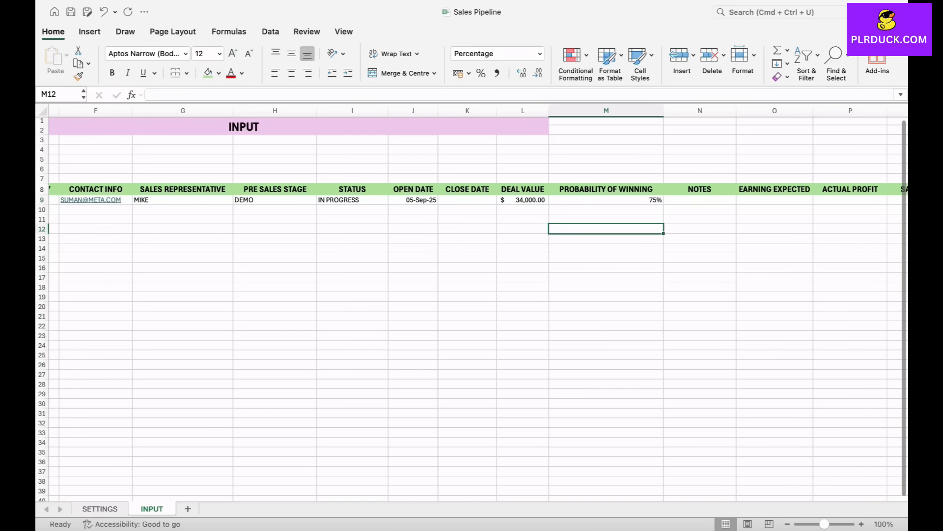
{"action": "left_click", "coordinate": [606, 200]}
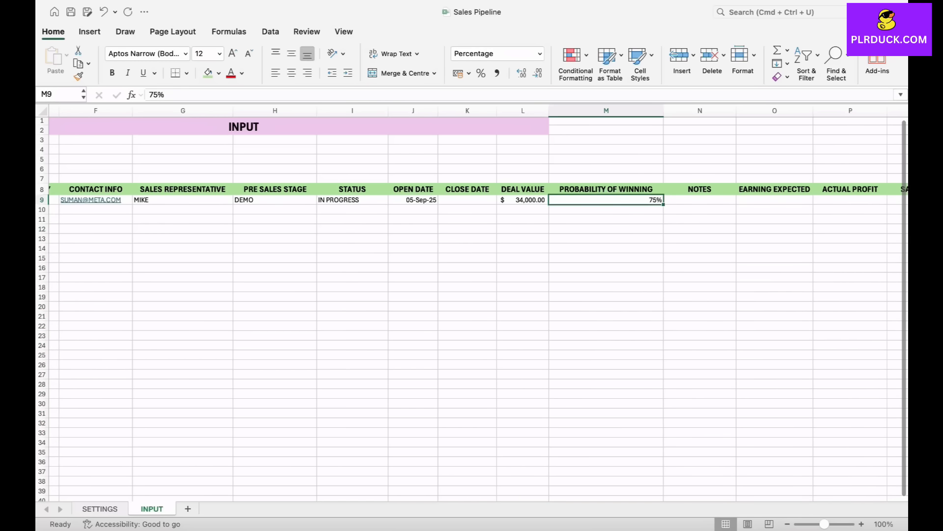
- Enter the note SENT A DEMO CALL EMAIL in N9 and widen the NOTES column to fit it
{"action": "scroll", "coordinate": [575, 201], "scroll_direction": "right", "scroll_amount": 3}
{"action": "left_click", "coordinate": [574, 202]}
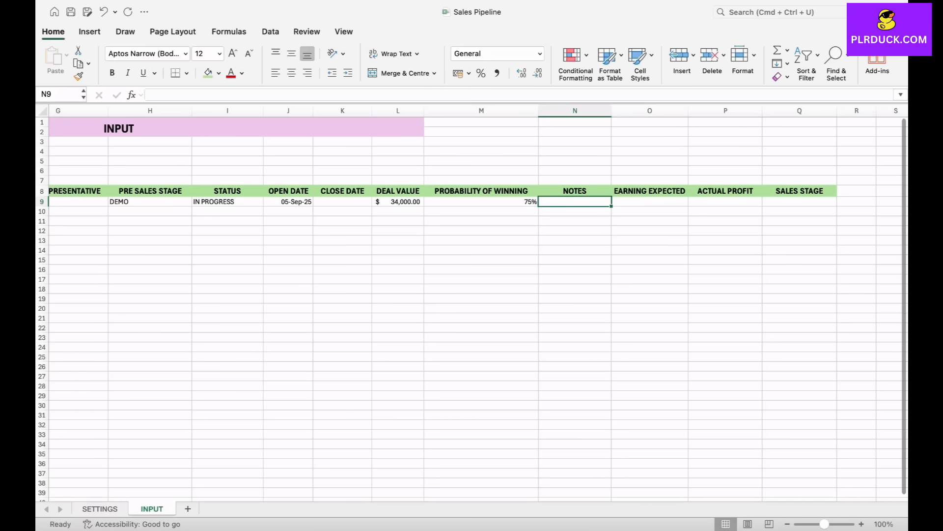
{"action": "type", "text": "SENT"}
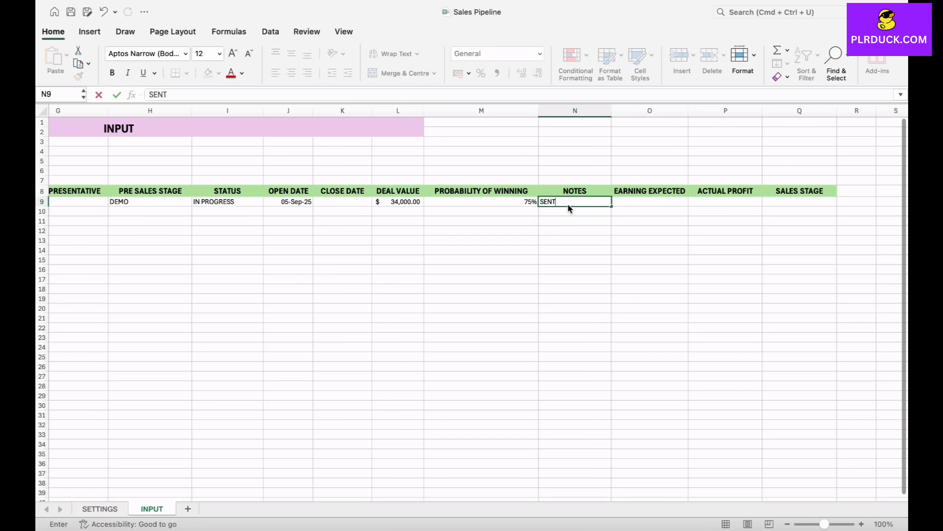
{"action": "type", "text": " A DEMO CALL EMAIL"}
{"action": "left_click", "coordinate": [575, 260]}
{"action": "left_click_drag", "start_coordinate": [612, 110], "coordinate": [644, 110]}
- Enter 11000 as EARNING EXPECTED in O9 and apply the US dollar accounting format to it
{"action": "left_click", "coordinate": [683, 201]}
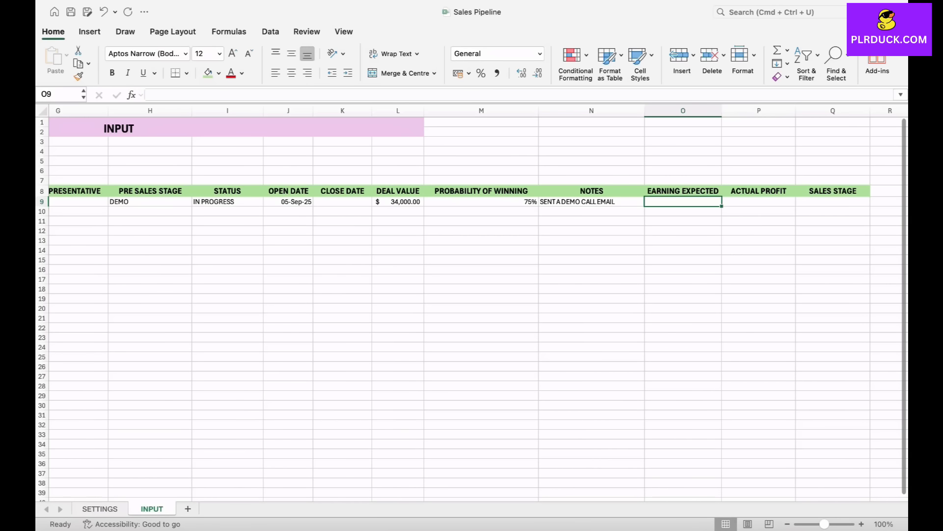
{"action": "type", "text": "11000"}
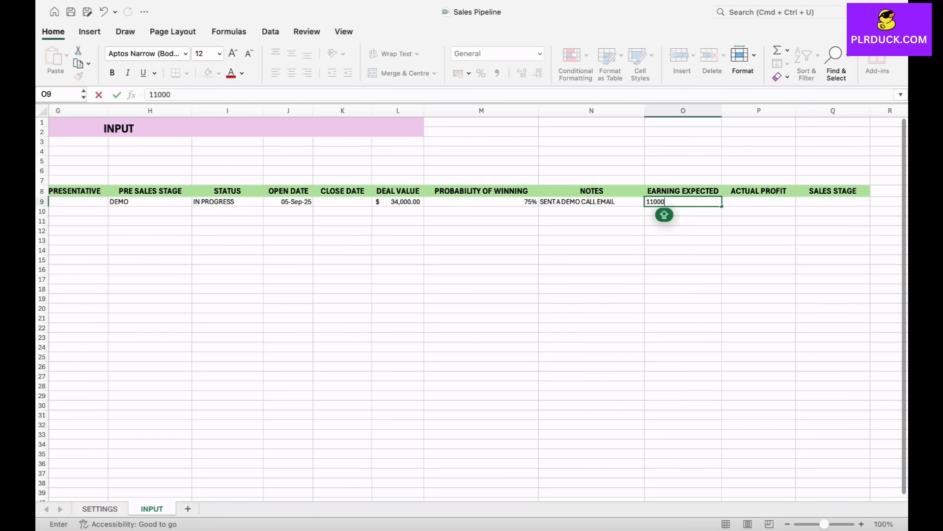
{"action": "left_click", "coordinate": [683, 250]}
{"action": "left_click", "coordinate": [683, 201]}
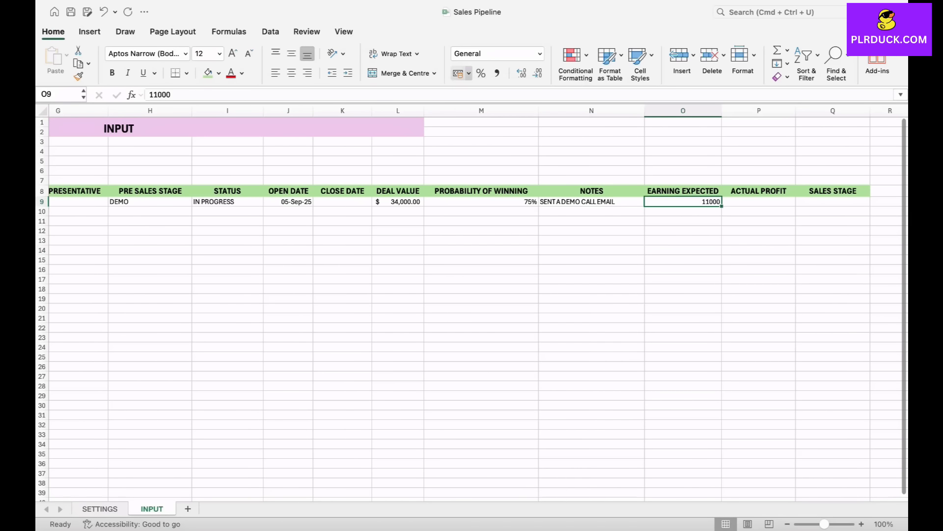
{"action": "left_click", "coordinate": [468, 72]}
{"action": "left_click", "coordinate": [506, 132]}
{"action": "left_click", "coordinate": [683, 231]}
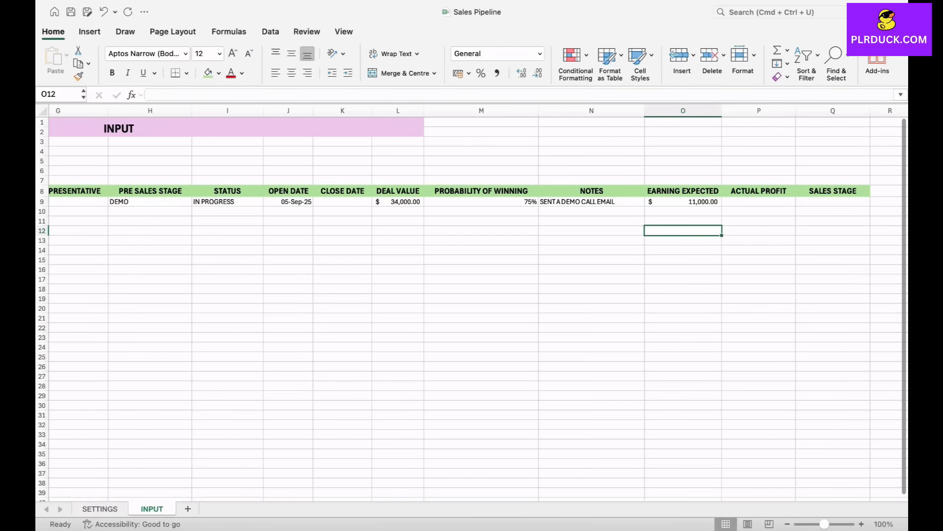
- Leave ACTUAL PROFIT empty and set the SALES STAGE of PROJECT 1 in Q9 to EVALUATION from its drop-down list
{"action": "left_click", "coordinate": [758, 201]}
{"action": "left_click", "coordinate": [833, 201]}
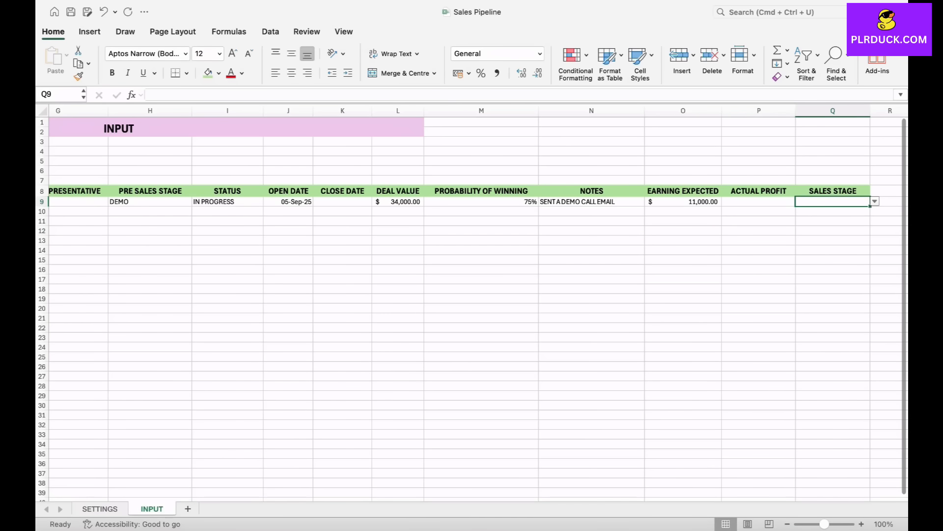
{"action": "left_click", "coordinate": [874, 201]}
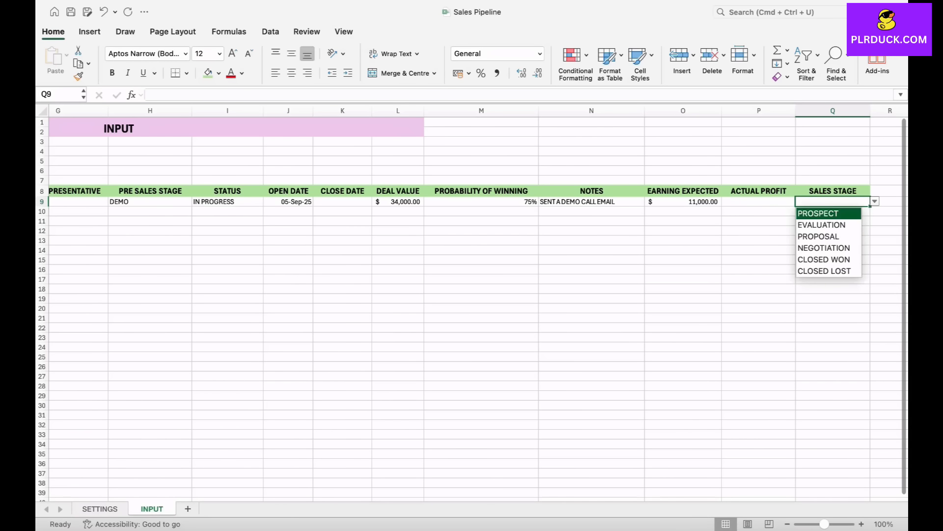
{"action": "key", "text": "Down"}
{"action": "key", "text": "Down"}
{"action": "key", "text": "Up"}
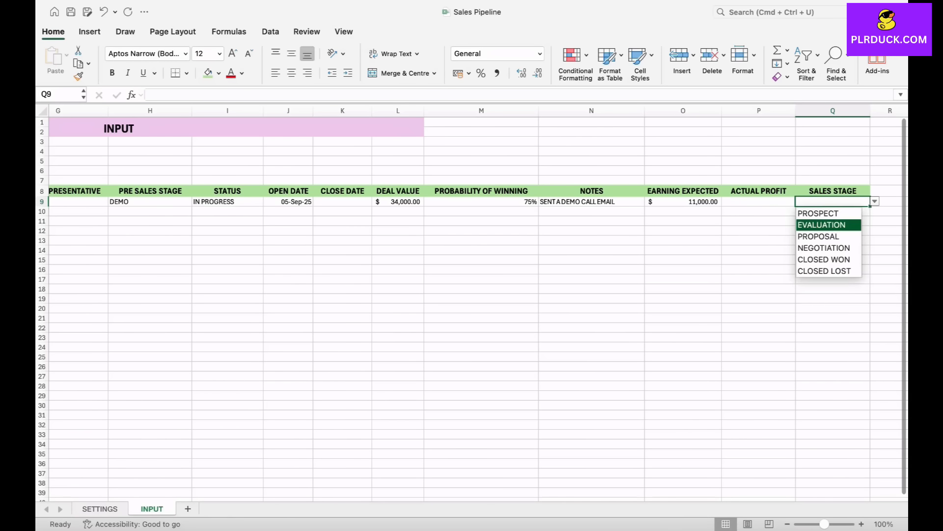
{"action": "key", "text": "Return"}
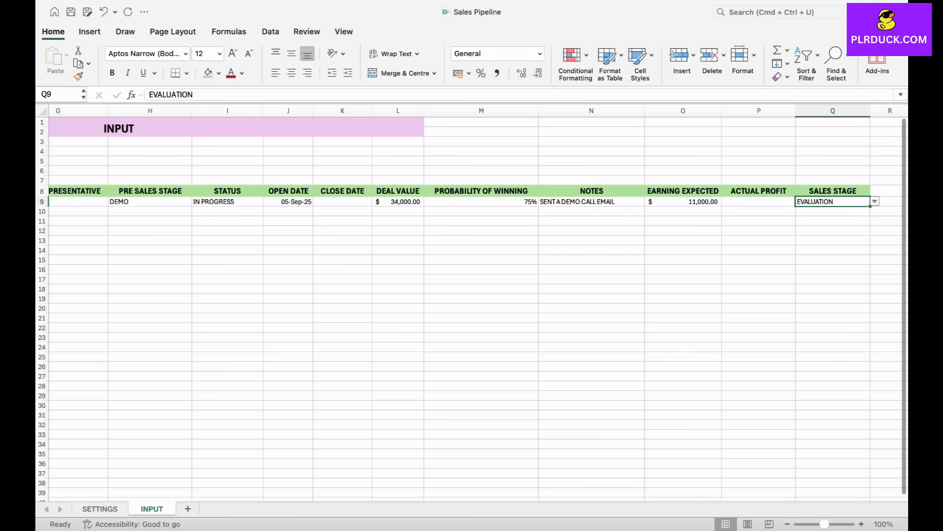
{"action": "left_click", "coordinate": [150, 259]}
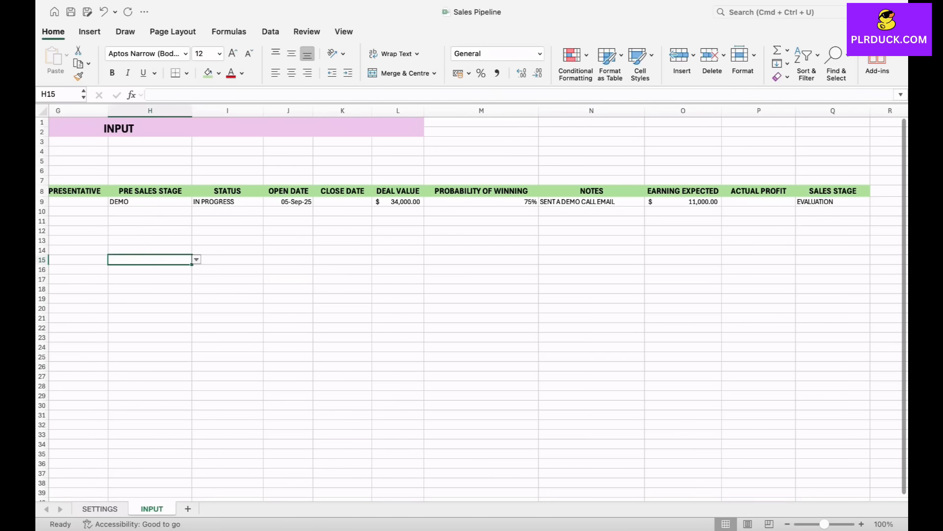
{"action": "scroll", "coordinate": [150, 259], "scroll_direction": "left", "scroll_amount": 3}
{"action": "scroll", "coordinate": [471, 294], "scroll_direction": "left", "scroll_amount": 5}
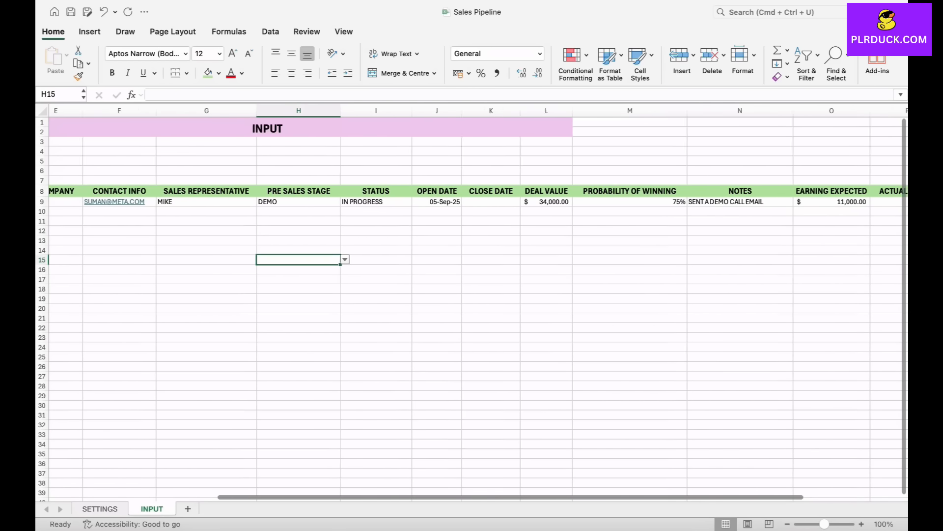
{"action": "scroll", "coordinate": [472, 295], "scroll_direction": "left", "scroll_amount": 3}
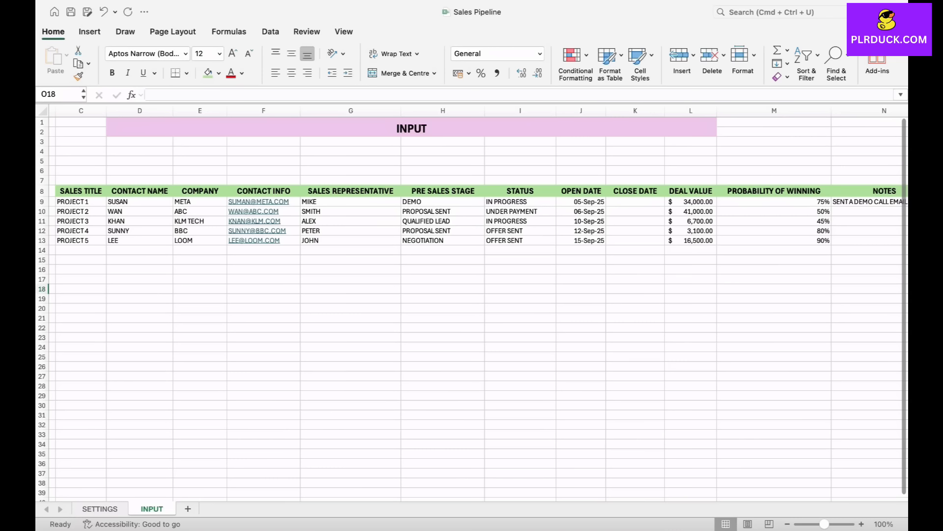
{"action": "scroll", "coordinate": [479, 303], "scroll_direction": "right", "scroll_amount": 10}
{"action": "scroll", "coordinate": [479, 303], "scroll_direction": "left", "scroll_amount": 8}
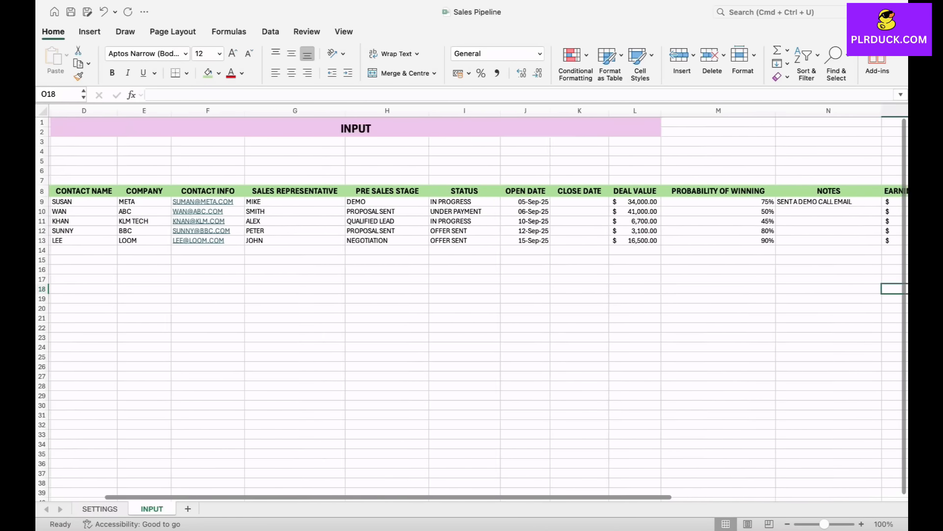
{"action": "scroll", "coordinate": [479, 303], "scroll_direction": "left", "scroll_amount": 3}
- Add a new worksheet after the INPUT sheet and name it DASHBOARD
{"action": "left_click", "coordinate": [187, 509]}
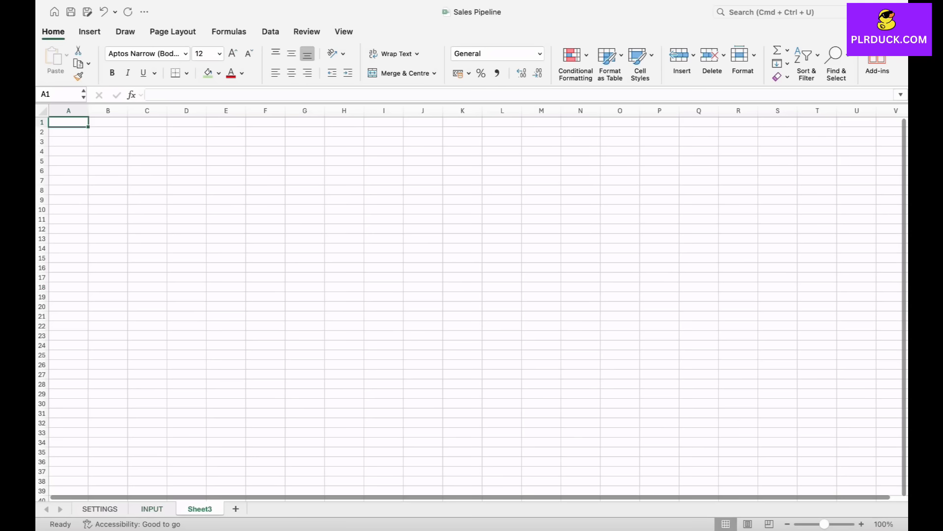
{"action": "double_click", "coordinate": [201, 509]}
{"action": "type", "text": "DA"}
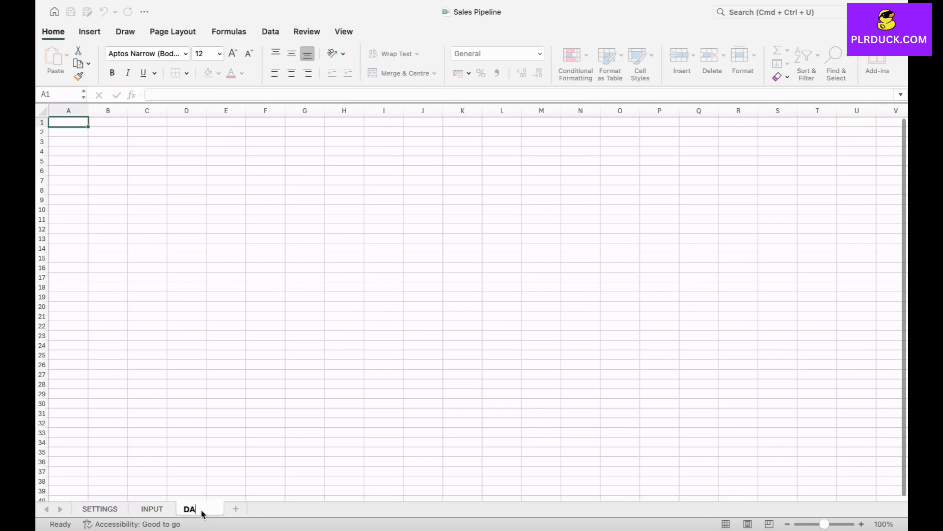
{"action": "type", "text": "SHBOARD"}
{"action": "left_click", "coordinate": [305, 326]}
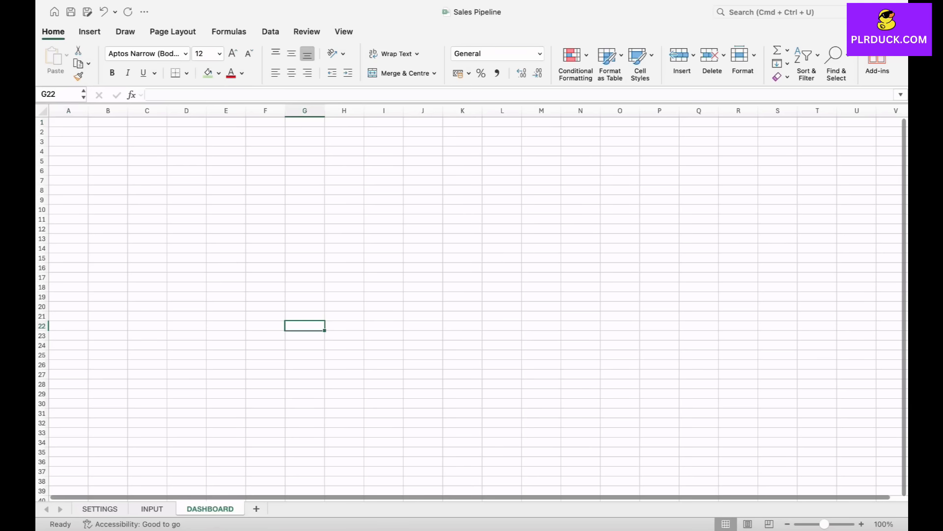
- Merge and centre E1:K3 on the DASHBOARD sheet and enter the title DASHBOARD in it
{"action": "left_click_drag", "start_coordinate": [226, 122], "coordinate": [462, 141]}
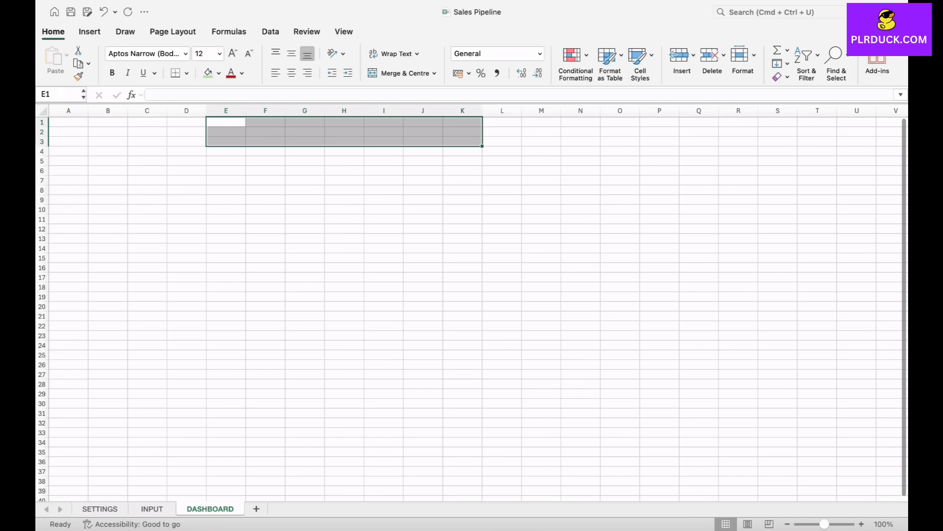
{"action": "left_click", "coordinate": [399, 73]}
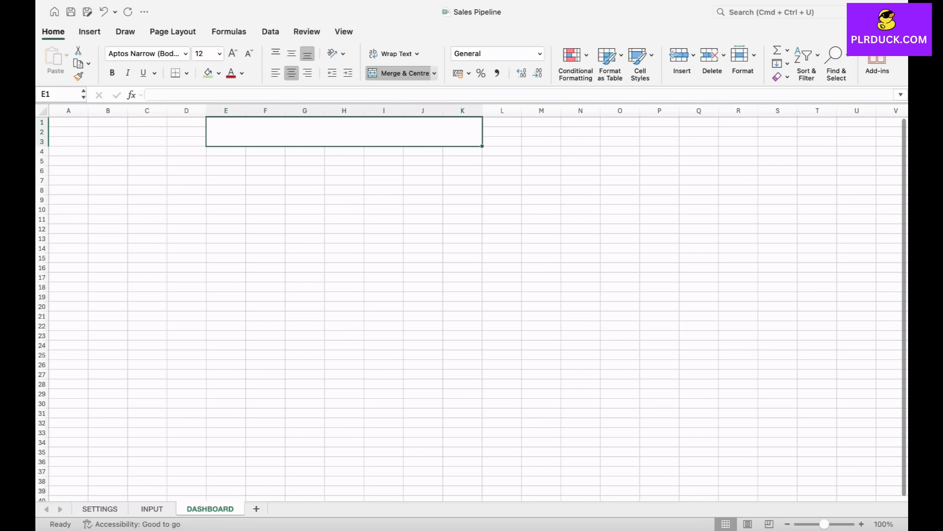
{"action": "type", "text": "DASH"}
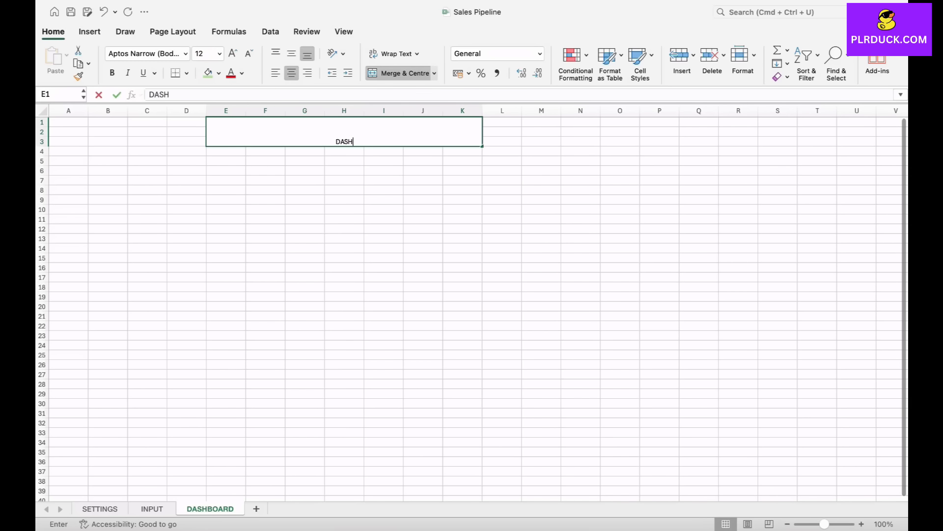
{"action": "type", "text": "BOARD"}
{"action": "left_click", "coordinate": [344, 171]}
- Format the DASHBOARD title as bold, size 22 and vertically centred, with a light green fill
{"action": "left_click", "coordinate": [343, 137]}
{"action": "left_click", "coordinate": [233, 53]}
{"action": "left_click", "coordinate": [233, 53]}
{"action": "left_click", "coordinate": [232, 53]}
{"action": "left_click", "coordinate": [233, 54]}
{"action": "left_click", "coordinate": [233, 53]}
{"action": "left_click", "coordinate": [112, 73]}
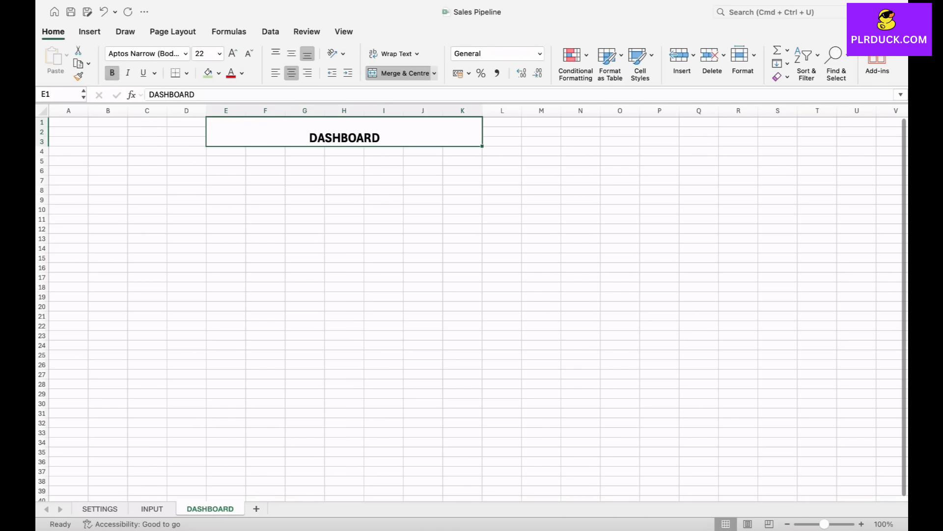
{"action": "left_click", "coordinate": [208, 73]}
{"action": "left_click", "coordinate": [292, 53]}
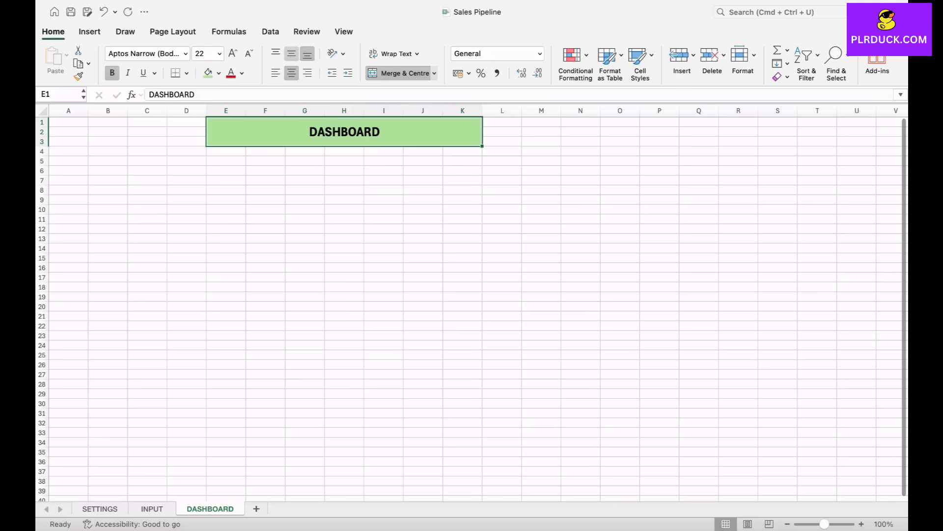
- Merge and centre B7:D8, and separately B9:D10, to form a heading cell with a value cell below it
{"action": "left_click", "coordinate": [226, 220]}
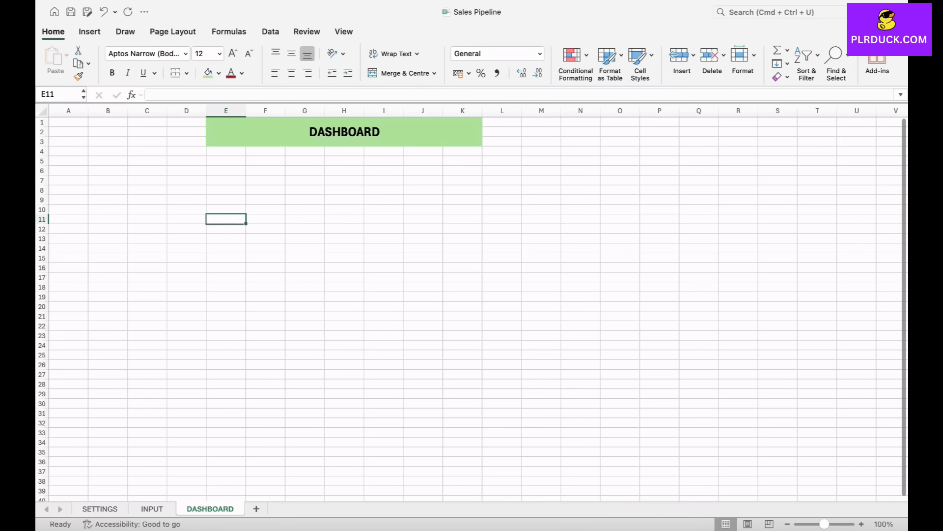
{"action": "left_click_drag", "start_coordinate": [108, 180], "coordinate": [189, 190]}
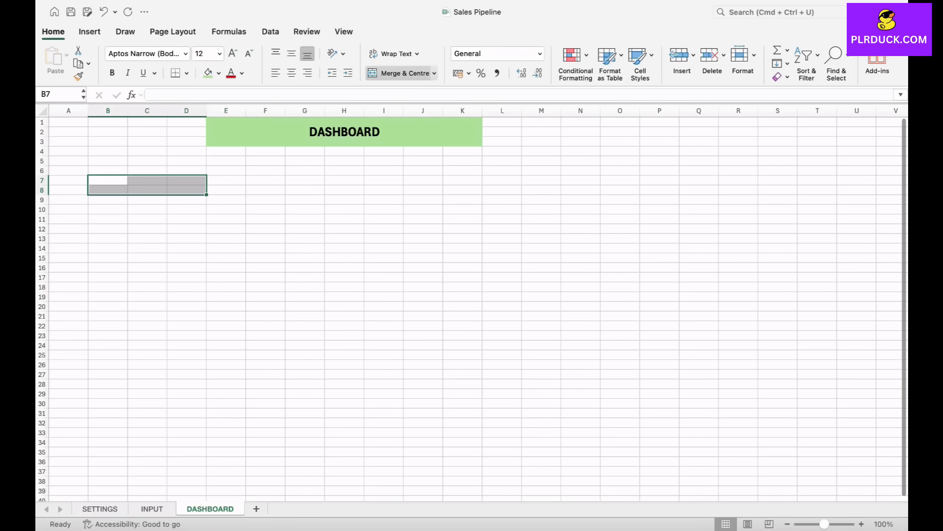
{"action": "left_click", "coordinate": [401, 72]}
{"action": "left_click_drag", "start_coordinate": [108, 200], "coordinate": [188, 210]}
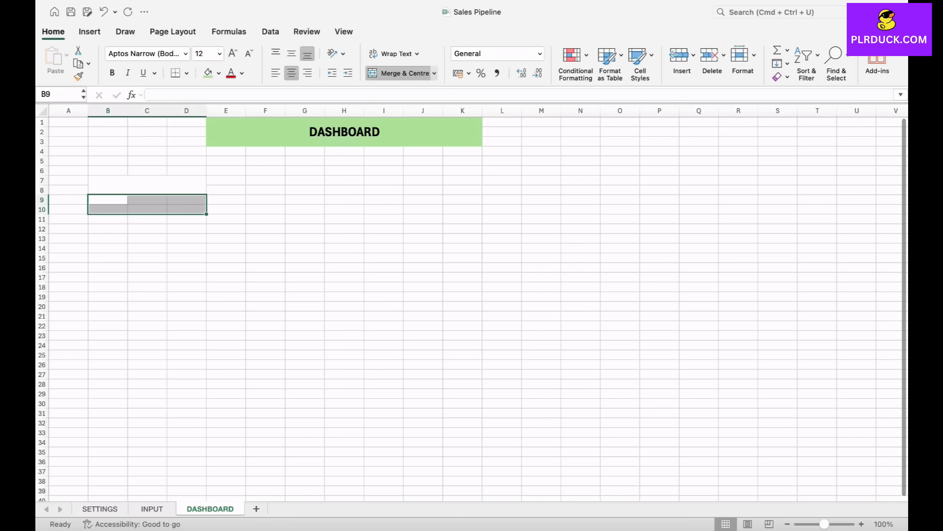
{"action": "left_click", "coordinate": [400, 73]}
- Copy the merged block B7:D10 to F7, J7 and N7 to make three more cards
{"action": "left_click_drag", "start_coordinate": [147, 185], "coordinate": [147, 204]}
{"action": "key", "text": "super+c"}
{"action": "left_click", "coordinate": [270, 184]}
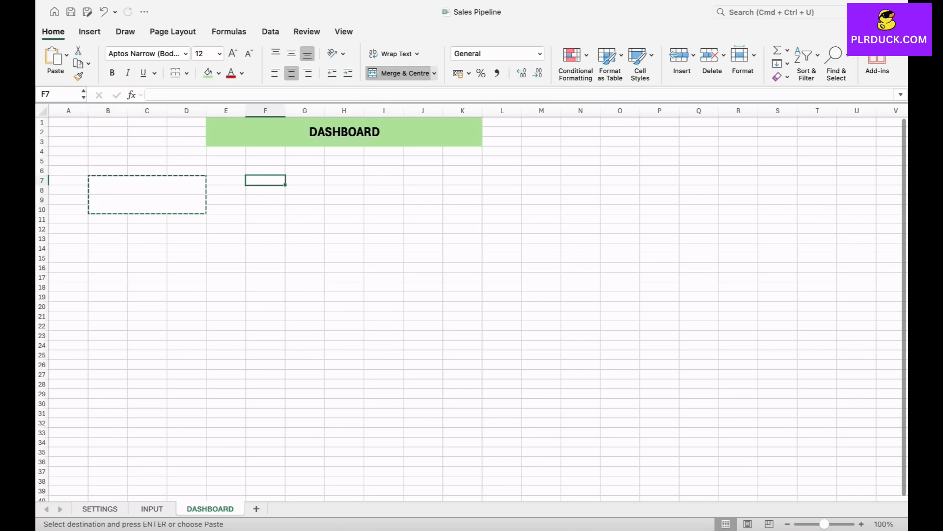
{"action": "key", "text": "super+v"}
{"action": "left_click", "coordinate": [422, 181]}
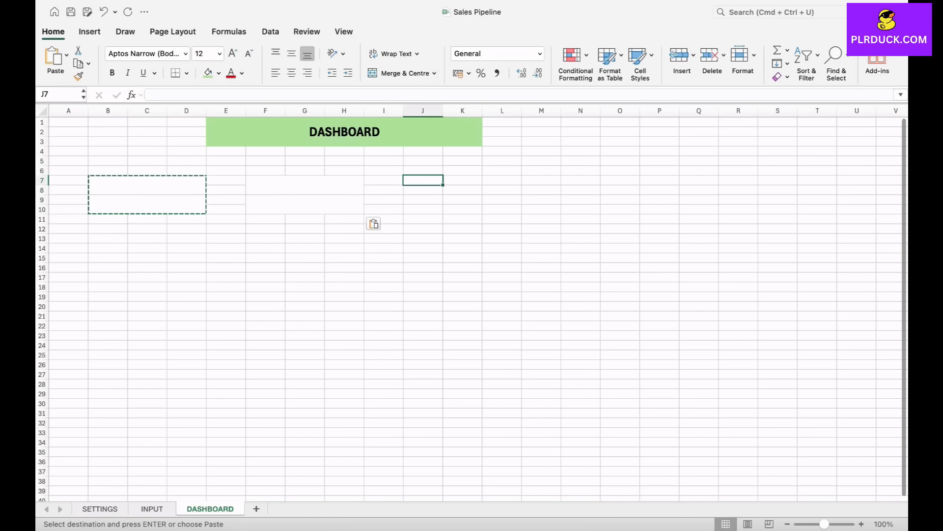
{"action": "key", "text": "super+v"}
{"action": "left_click", "coordinate": [580, 181]}
{"action": "key", "text": "super+v"}
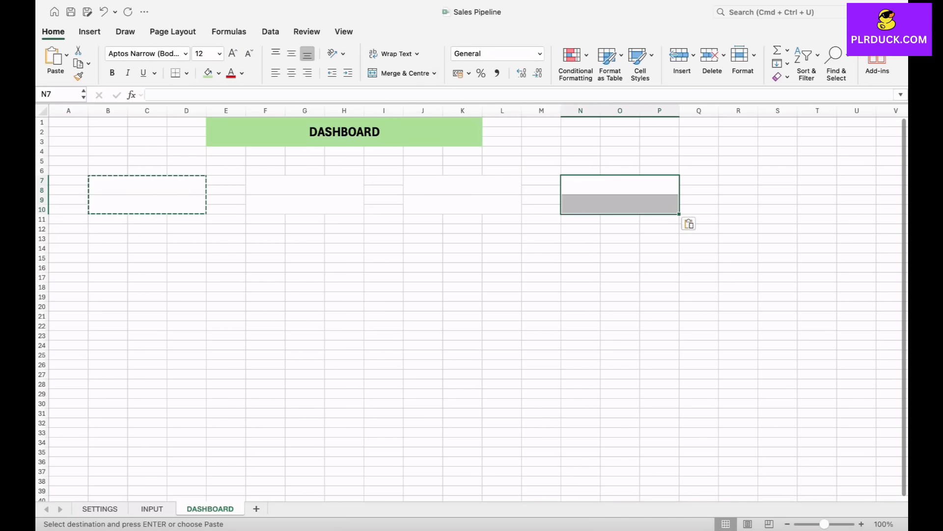
- Enter the card headings TOTAL PROJECTS in B7 and NO OF SALES REPRESENTATIVES in F7
{"action": "left_click", "coordinate": [147, 185]}
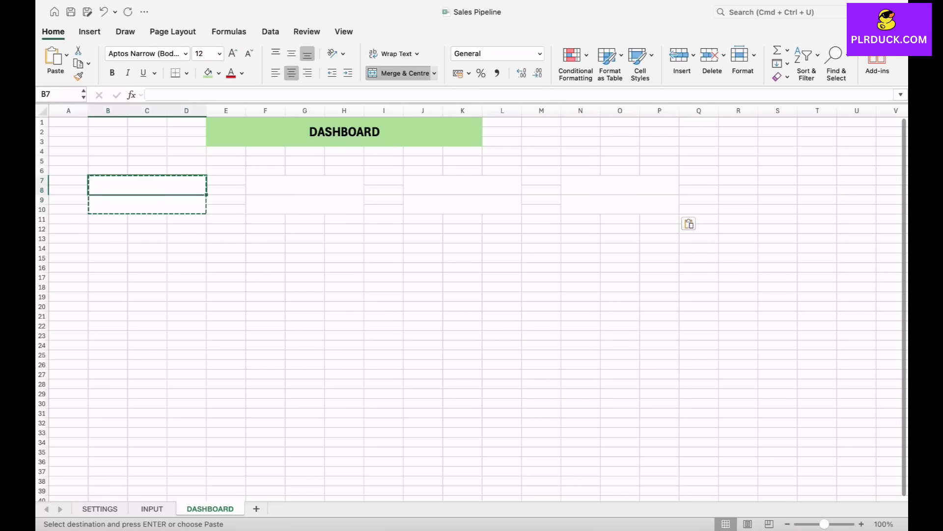
{"action": "type", "text": "TOTAL"}
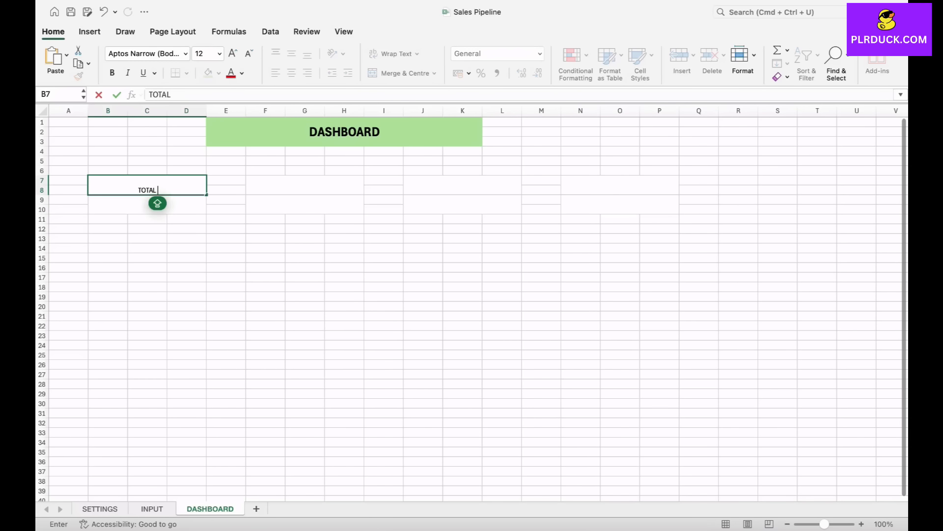
{"action": "type", "text": " PROJECTS"}
{"action": "left_click", "coordinate": [304, 186]}
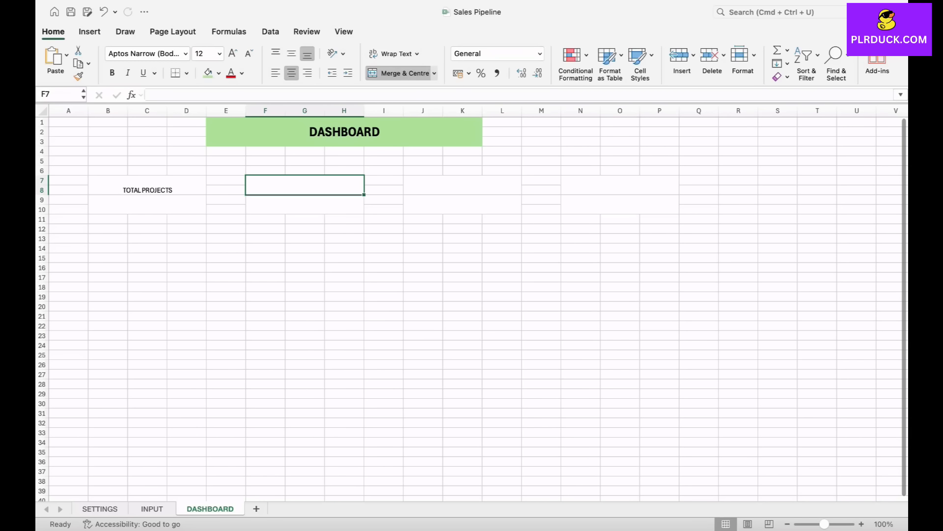
{"action": "type", "text": "N"}
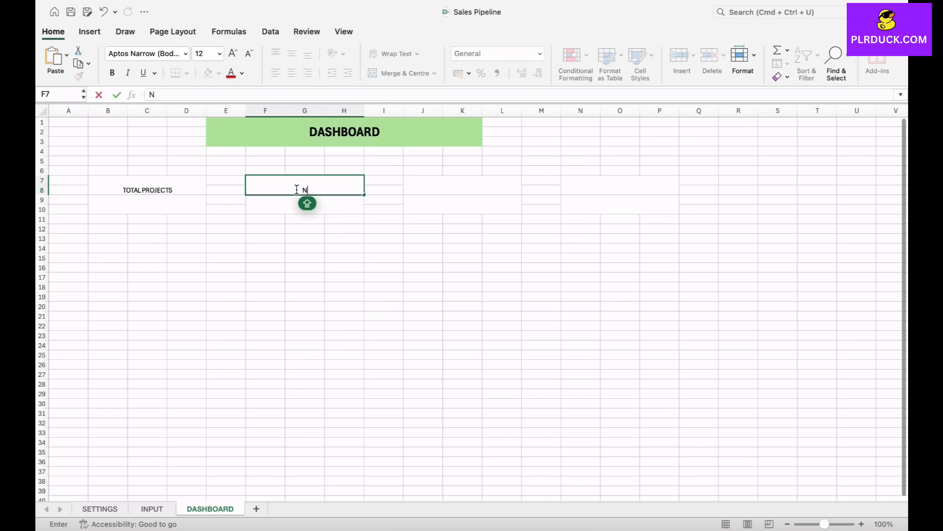
{"action": "type", "text": "O OF SALES R"}
{"action": "type", "text": "EPRESENTATIVES"}
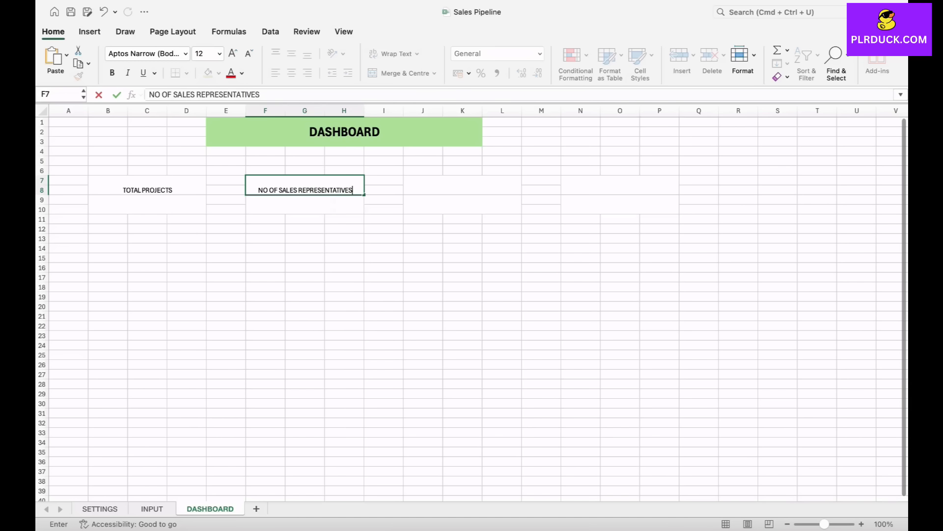
- Enter the heading TOTAL EXPECTED INCOME in the third card at J7
{"action": "left_click", "coordinate": [463, 185]}
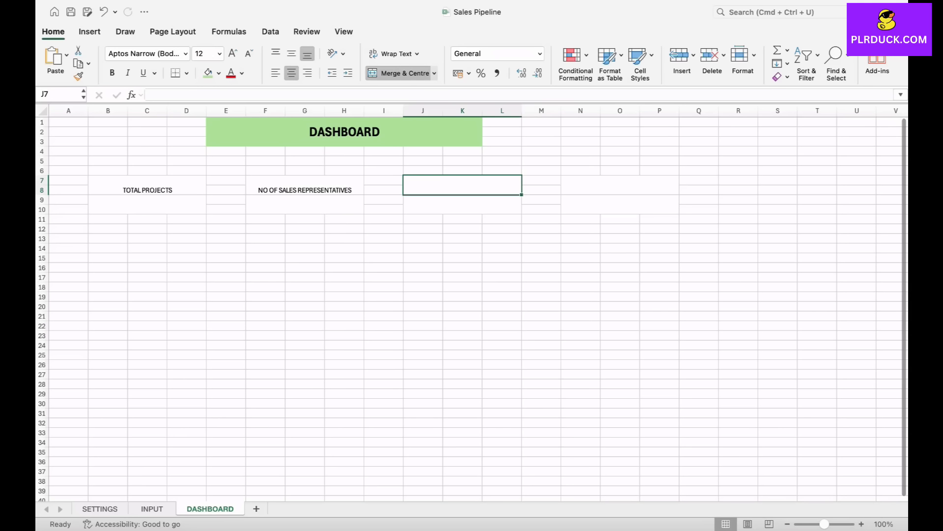
{"action": "type", "text": "TOTAL"}
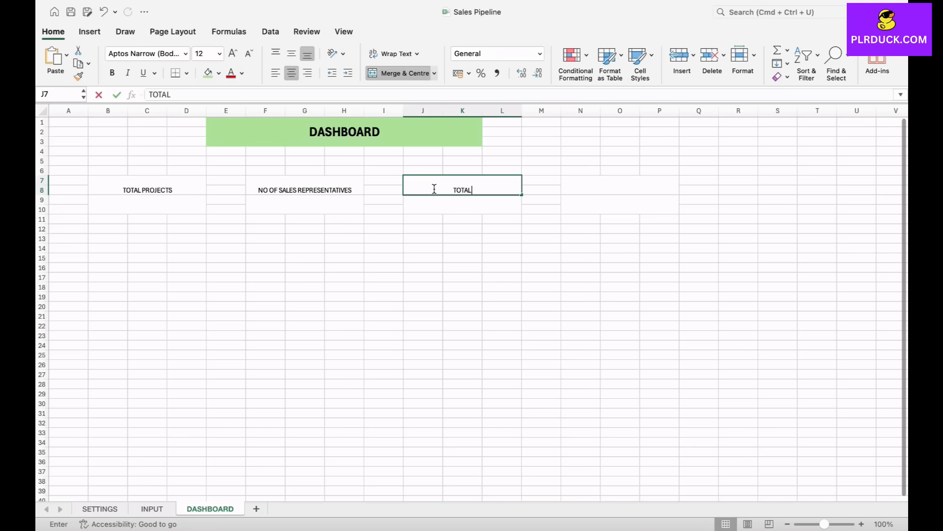
{"action": "type", "text": " EXPECT"}
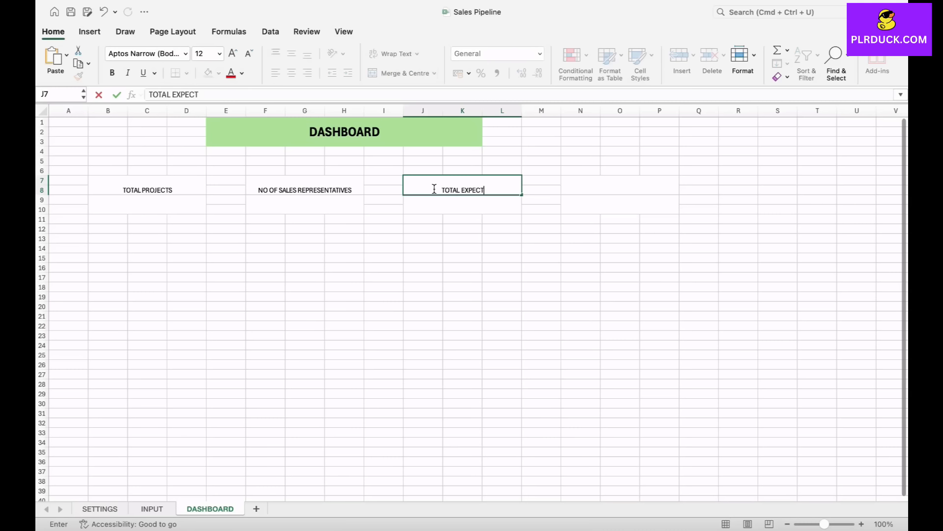
{"action": "type", "text": "ED INCOME"}
- Review the INPUT sheet's columns and enter the heading NO OF CLOSED SALES in the fourth DASHBOARD card at N7
{"action": "left_click", "coordinate": [620, 185]}
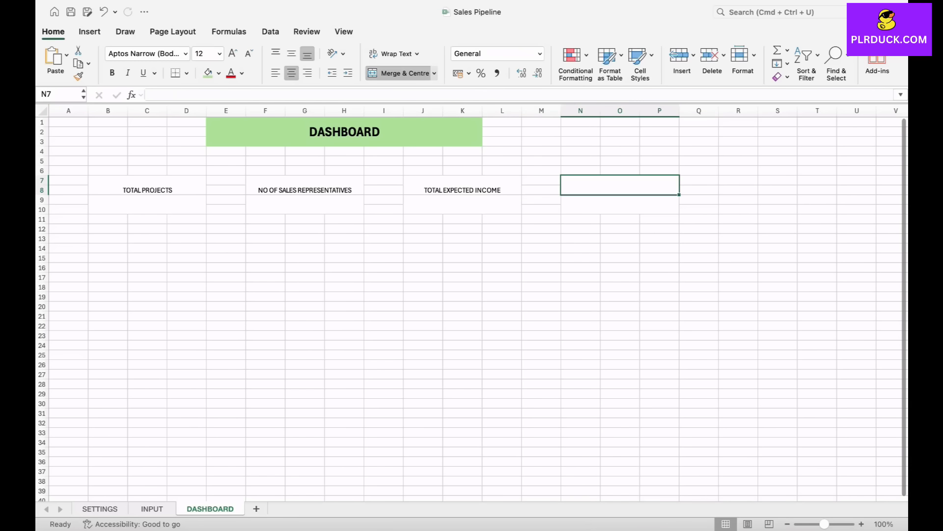
{"action": "left_click", "coordinate": [152, 509]}
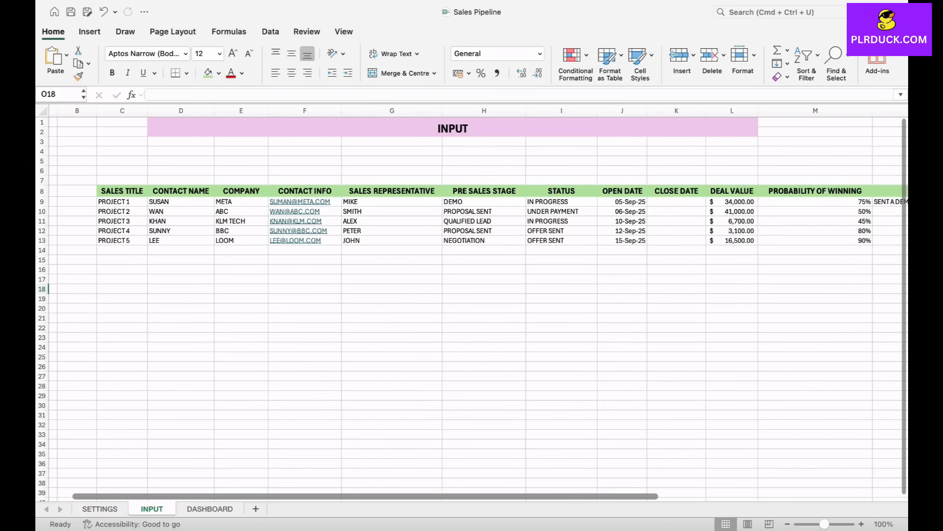
{"action": "scroll", "coordinate": [478, 305], "scroll_direction": "right", "scroll_amount": 1}
{"action": "scroll", "coordinate": [472, 305], "scroll_direction": "right", "scroll_amount": 4}
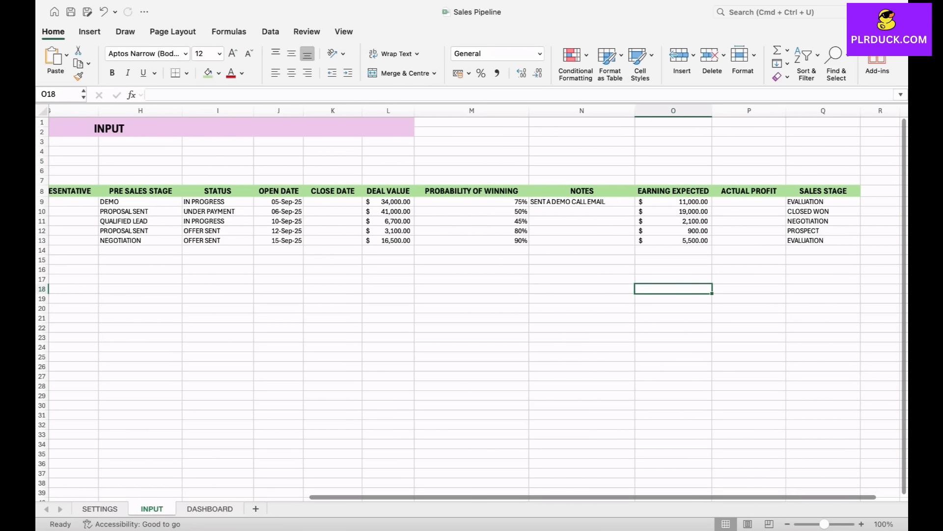
{"action": "left_click", "coordinate": [210, 509]}
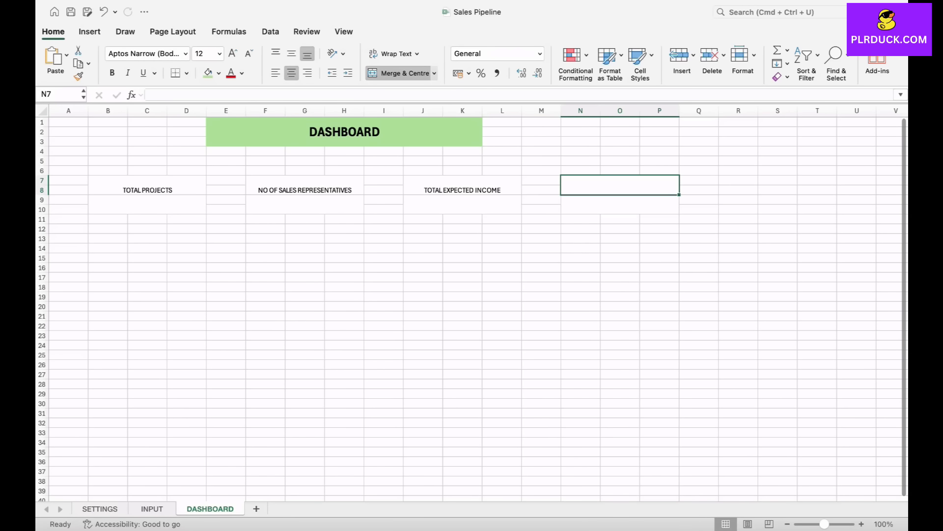
{"action": "type", "text": "NO OF CLOSED S"}
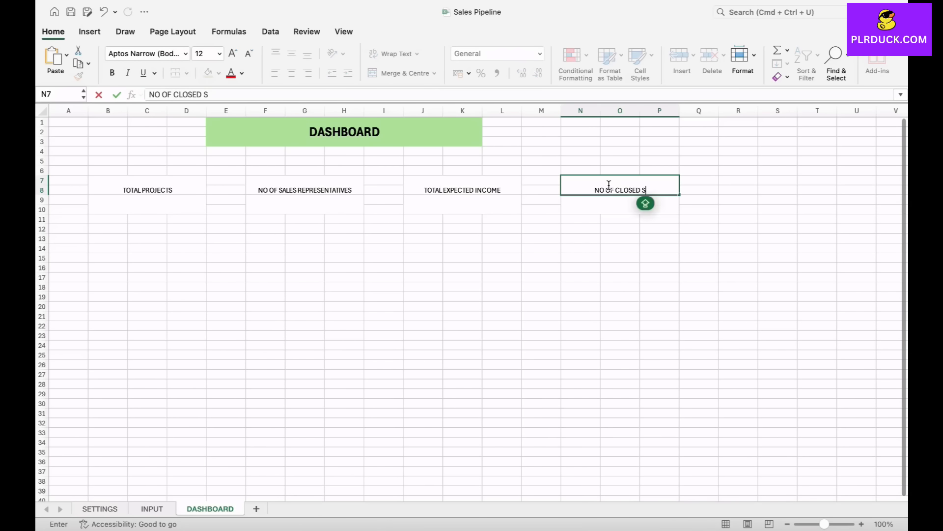
{"action": "type", "text": "ALES"}
{"action": "left_click", "coordinate": [344, 287]}
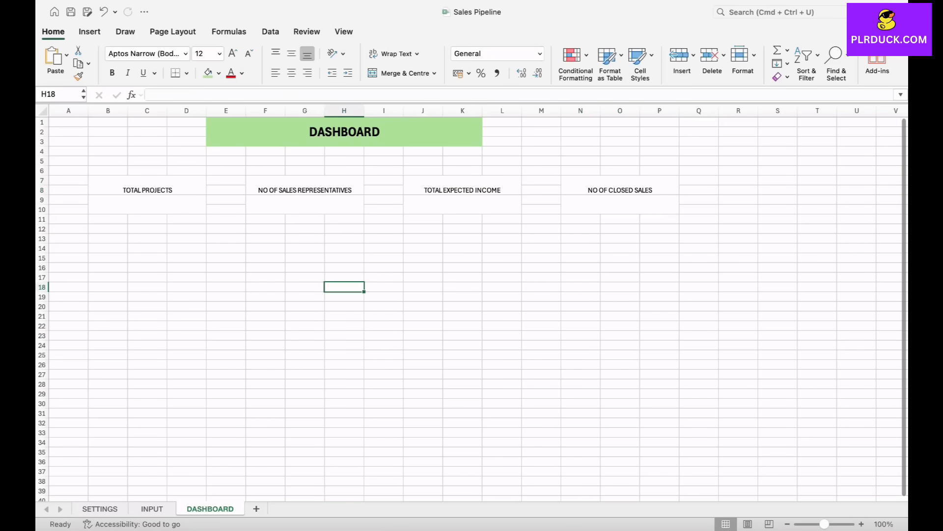
- Format the four card headings in B7, F7, J7 and N7 together as bold, size 14
{"action": "left_click", "coordinate": [148, 186]}
{"action": "left_click", "coordinate": [305, 186], "text": "super"}
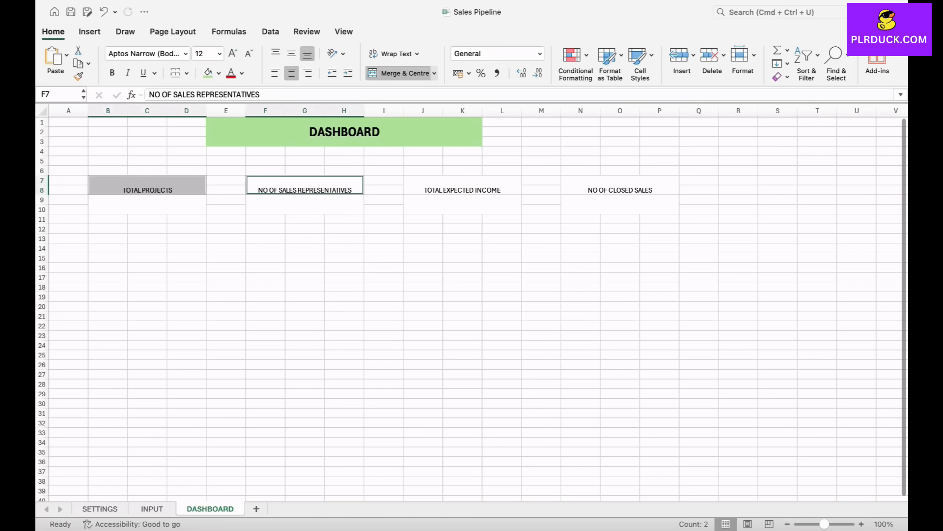
{"action": "left_click", "coordinate": [463, 186], "text": "super"}
{"action": "left_click", "coordinate": [621, 186], "text": "super"}
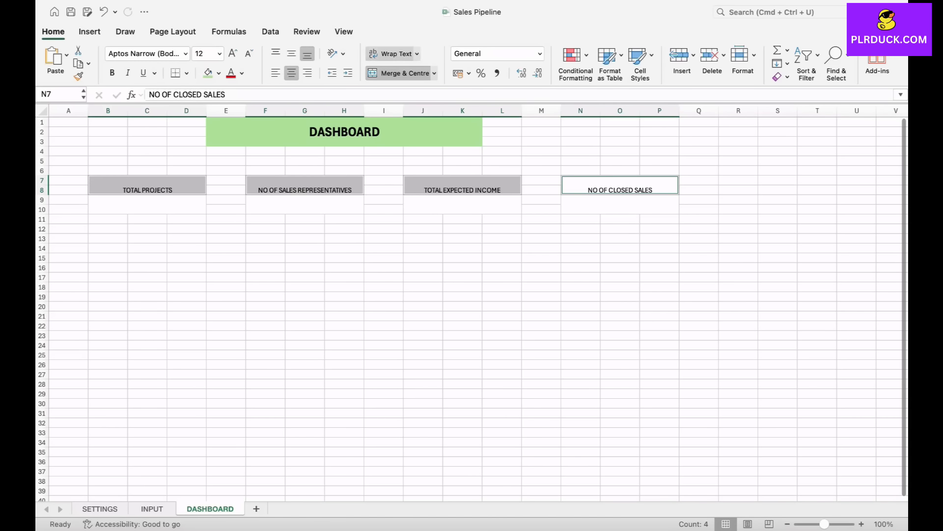
{"action": "left_click", "coordinate": [417, 54]}
{"action": "left_click", "coordinate": [411, 71]}
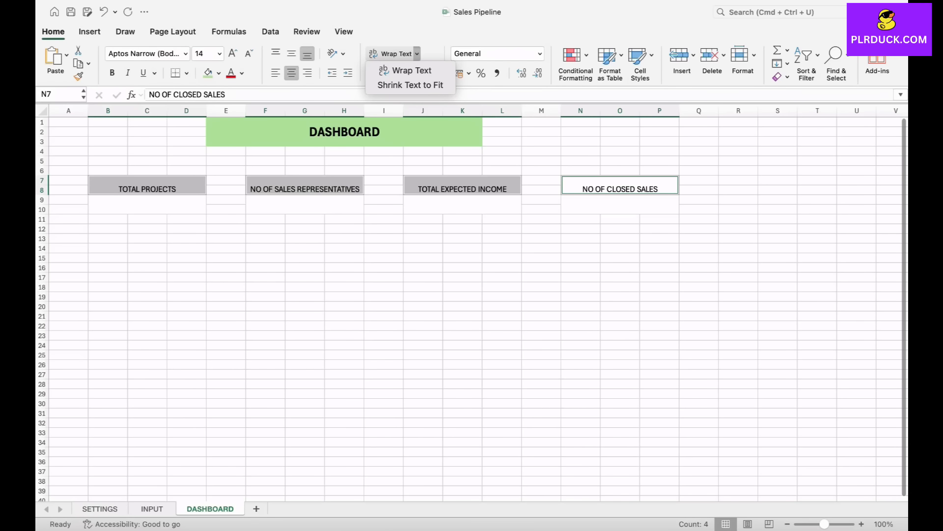
{"action": "left_click", "coordinate": [112, 73]}
{"action": "left_click", "coordinate": [112, 73]}
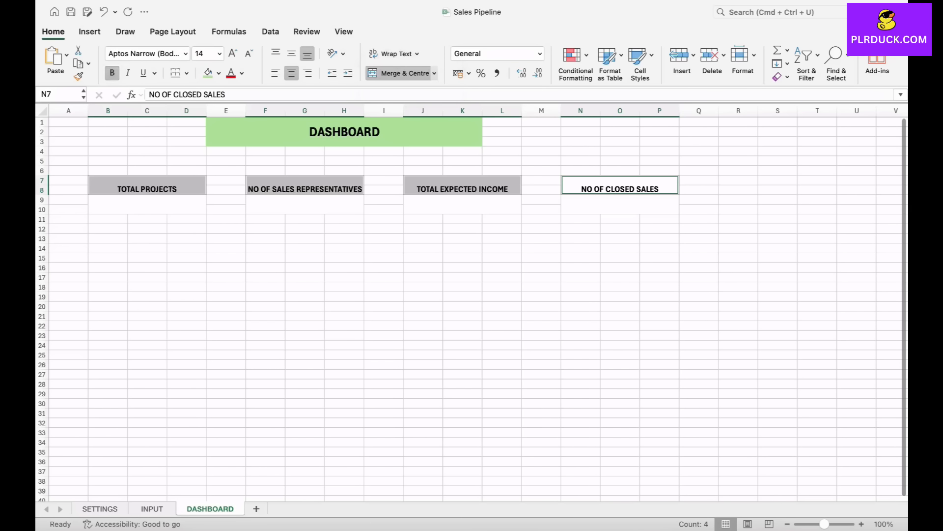
- Fill the TOTAL PROJECTS heading with light green and the NO OF SALES REPRESENTATIVES heading with light purple
{"action": "left_click", "coordinate": [147, 186]}
{"action": "left_click", "coordinate": [219, 73]}
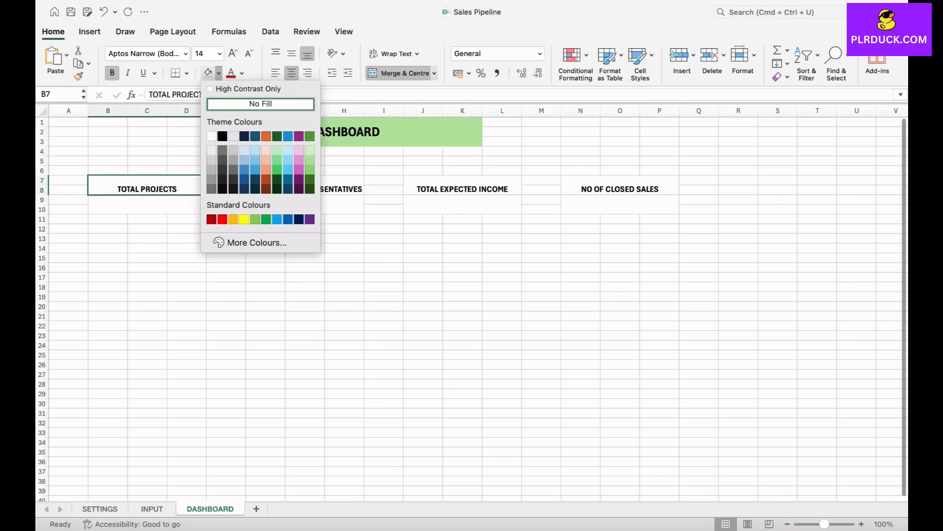
{"action": "left_click", "coordinate": [310, 149]}
{"action": "left_click", "coordinate": [304, 186]}
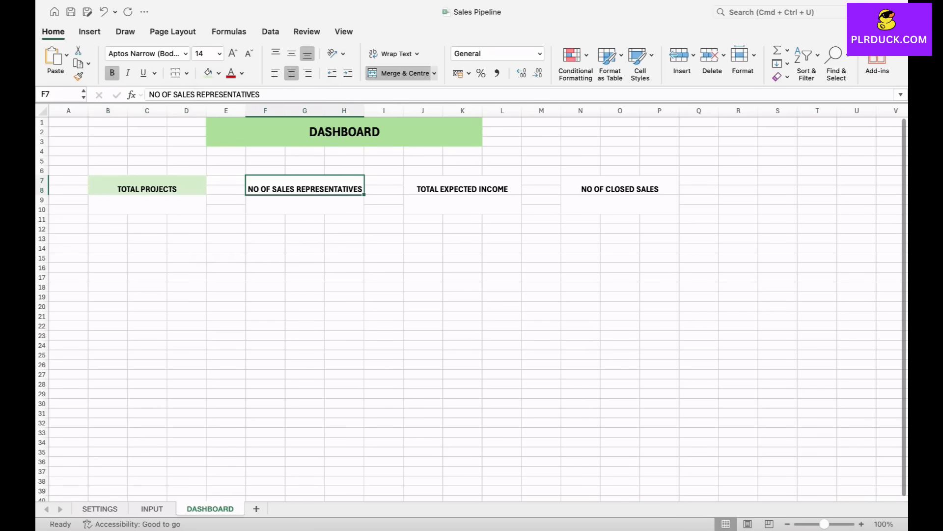
{"action": "left_click", "coordinate": [219, 73]}
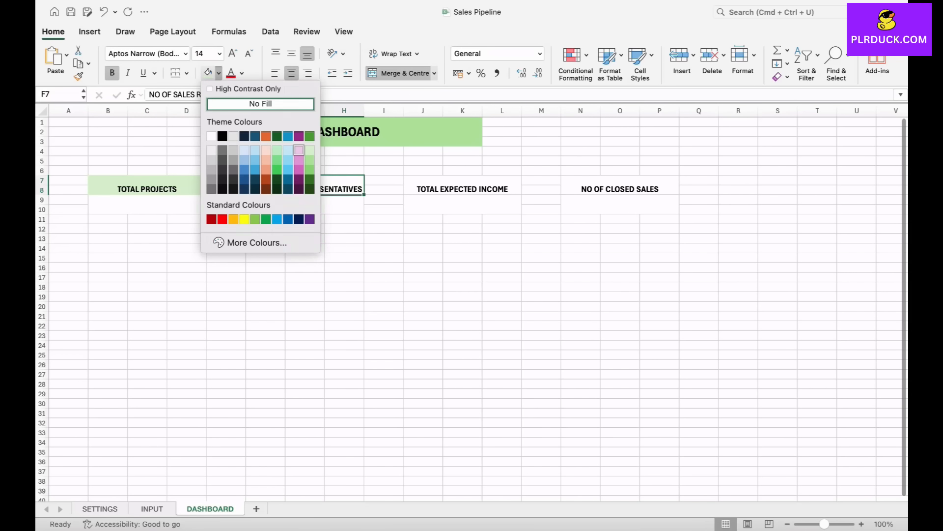
{"action": "left_click", "coordinate": [299, 150]}
- Fill the TOTAL EXPECTED INCOME heading with light orange and the NO OF CLOSED SALES heading with light blue
{"action": "left_click", "coordinate": [462, 187]}
{"action": "left_click", "coordinate": [219, 73]}
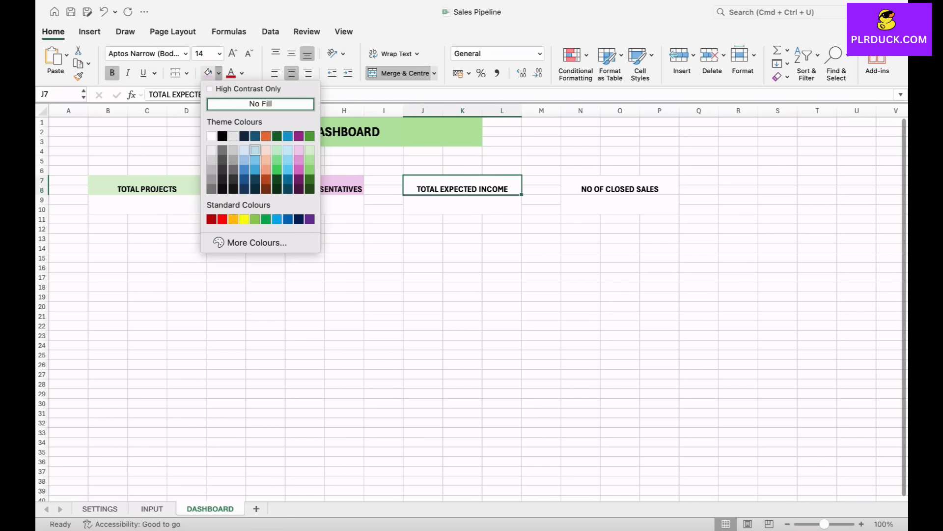
{"action": "left_click", "coordinate": [266, 150]}
{"action": "left_click", "coordinate": [620, 186]}
{"action": "left_click", "coordinate": [219, 72]}
{"action": "left_click", "coordinate": [288, 150]}
{"action": "left_click", "coordinate": [304, 258]}
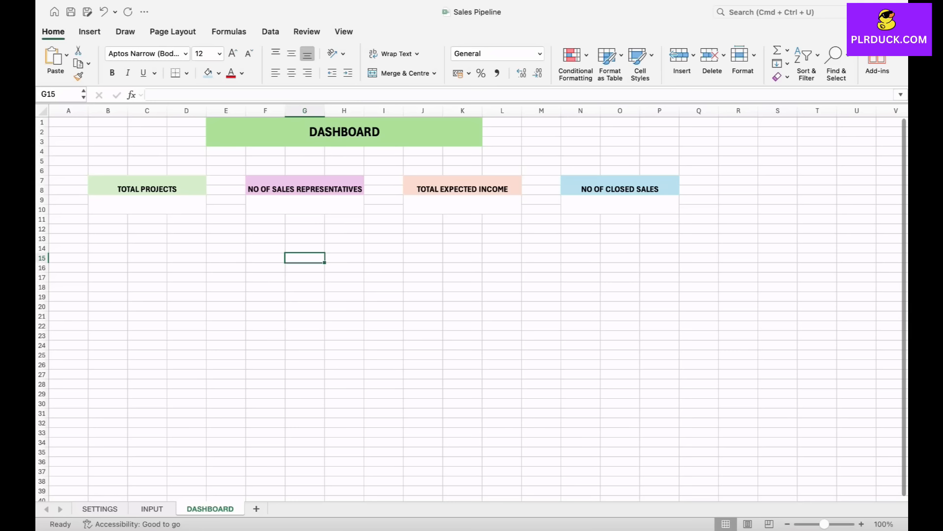
- Apply all borders to the four DASHBOARD cards, covering each heading and its value cell below
{"action": "left_click_drag", "start_coordinate": [147, 186], "coordinate": [146, 204]}
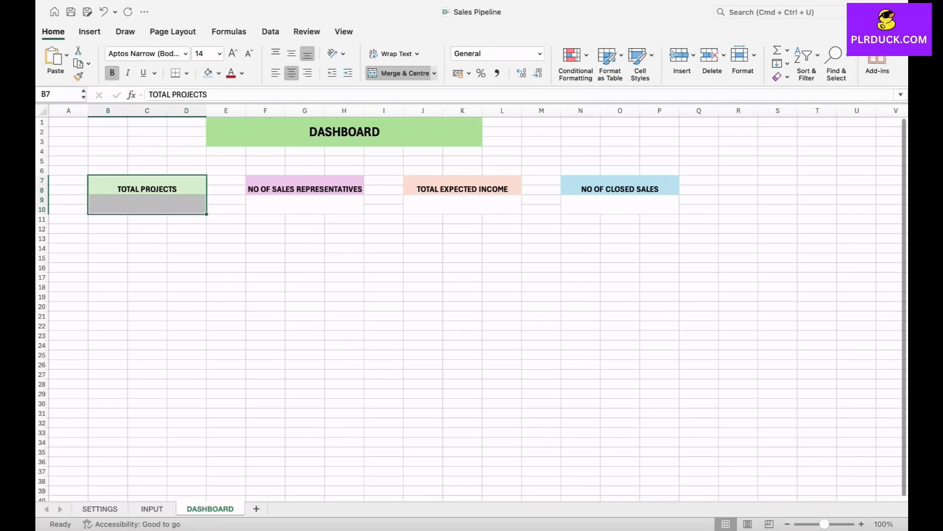
{"action": "left_click_drag", "start_coordinate": [305, 185], "coordinate": [305, 204]}
{"action": "left_click_drag", "start_coordinate": [463, 186], "coordinate": [462, 205]}
{"action": "left_click_drag", "start_coordinate": [621, 185], "coordinate": [620, 204]}
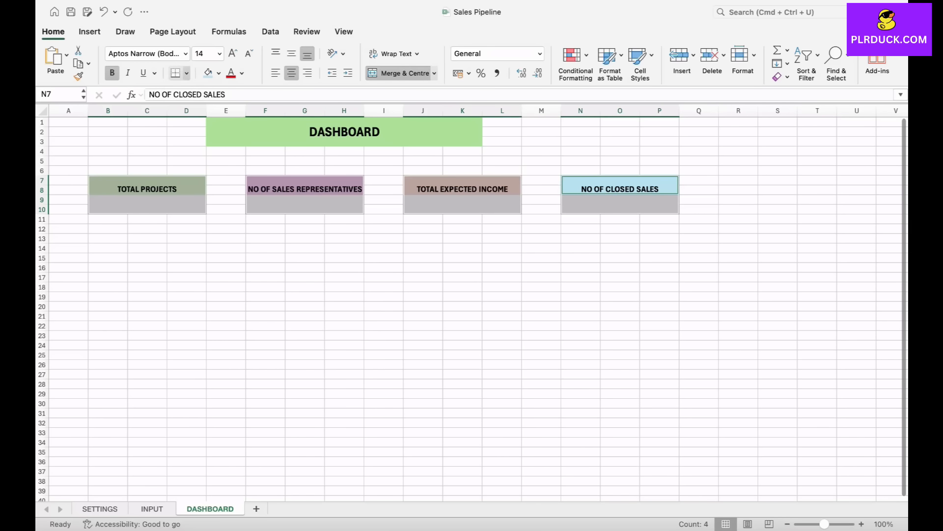
{"action": "left_click", "coordinate": [187, 73]}
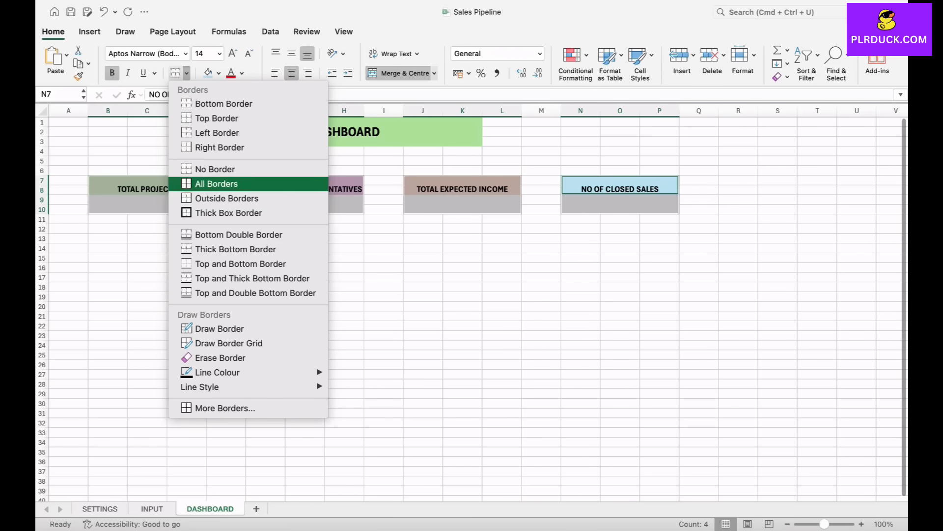
{"action": "left_click", "coordinate": [217, 183]}
{"action": "left_click", "coordinate": [107, 247]}
- Try counting the projects in the TOTAL PROJECTS card at B9 with =COUNT(INPUT!C9:C28), and clear the formula
{"action": "left_click", "coordinate": [147, 205]}
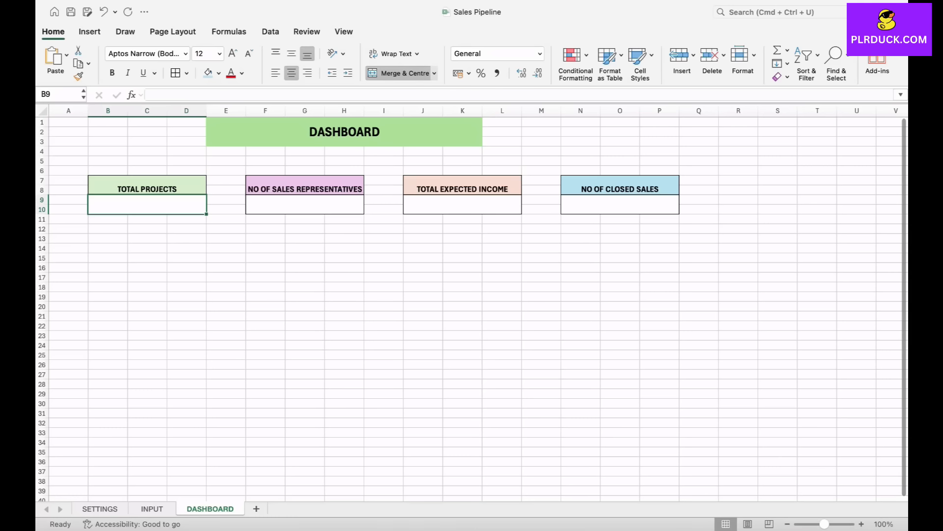
{"action": "type", "text": "=CO"}
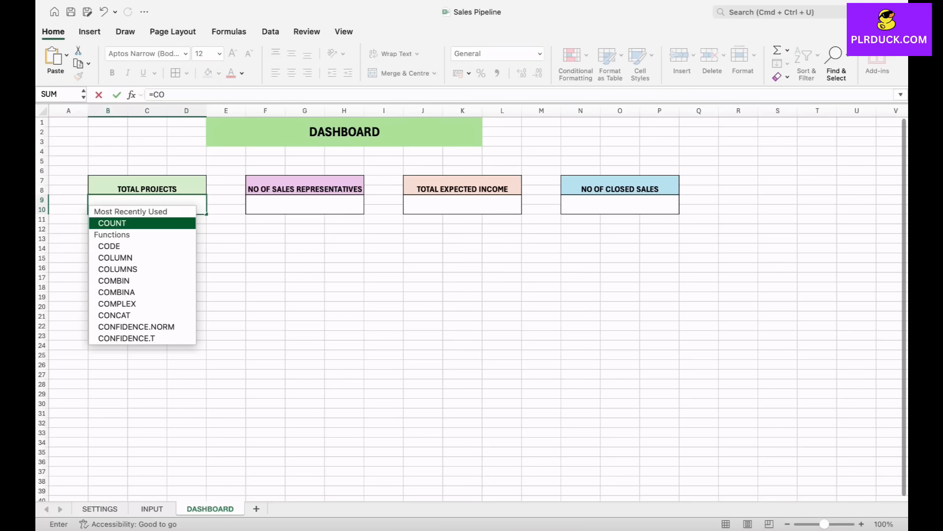
{"action": "type", "text": "UNT"}
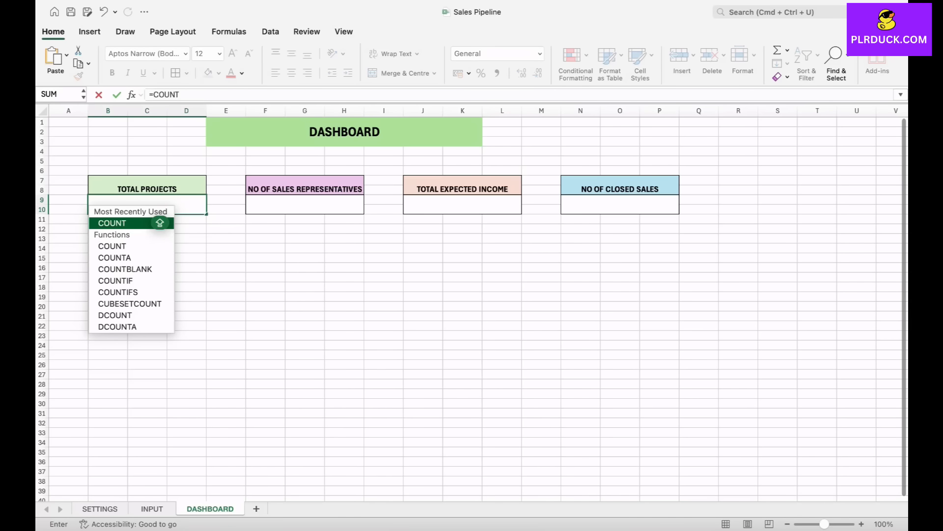
{"action": "double_click", "coordinate": [159, 223]}
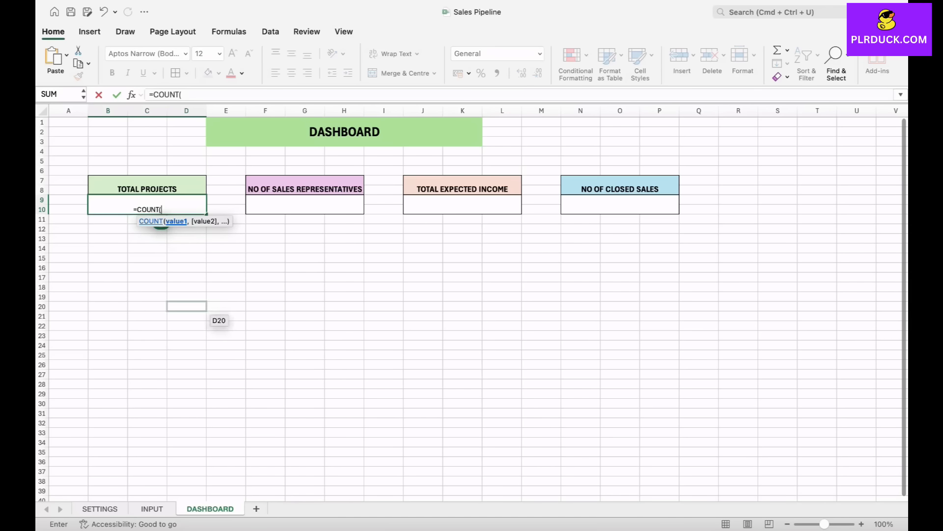
{"action": "left_click", "coordinate": [152, 508]}
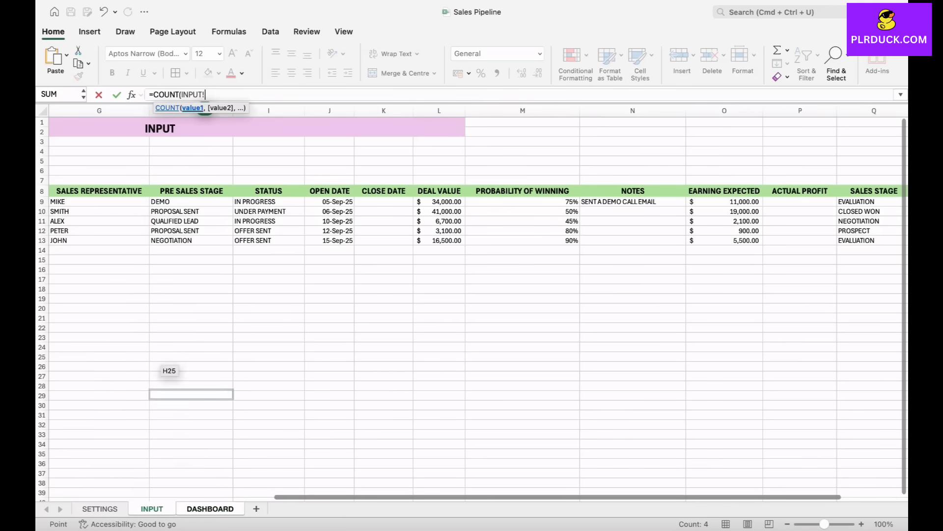
{"action": "left_click_drag", "start_coordinate": [152, 202], "coordinate": [153, 385]}
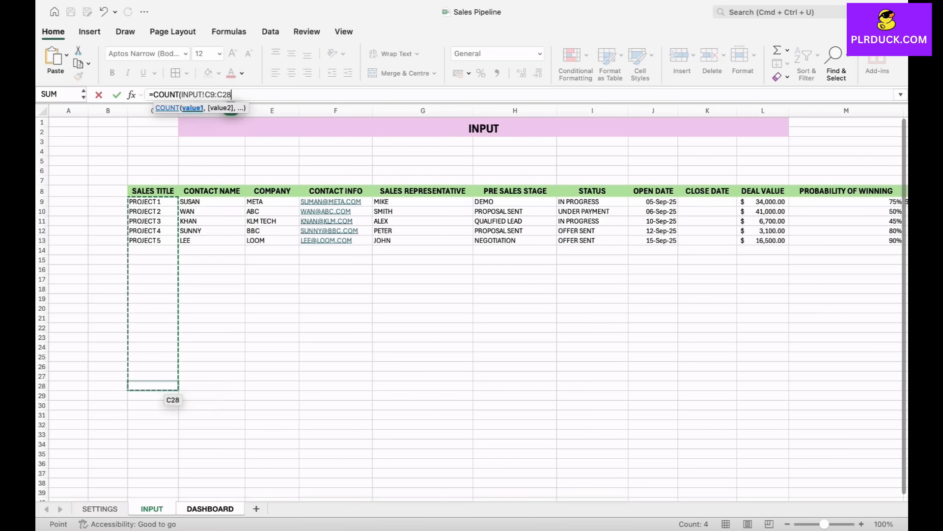
{"action": "type", "text": ")"}
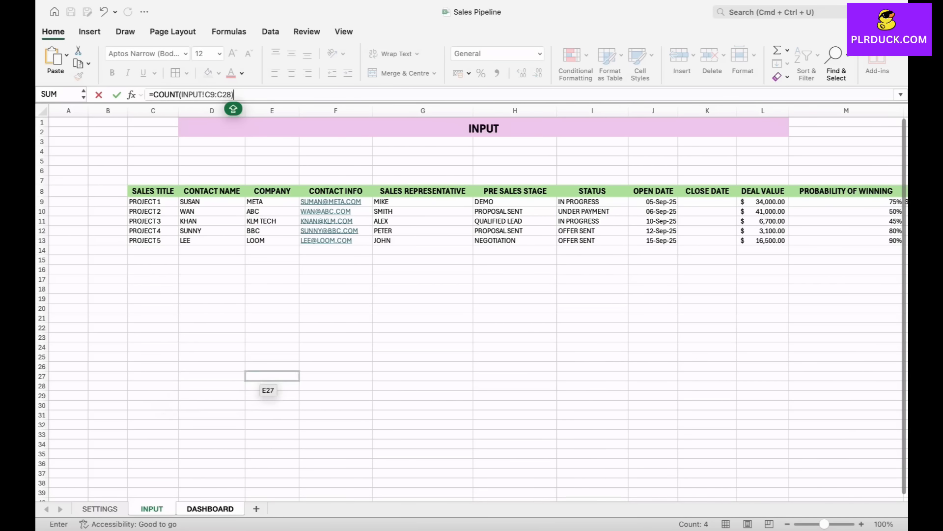
{"action": "key", "text": "Return"}
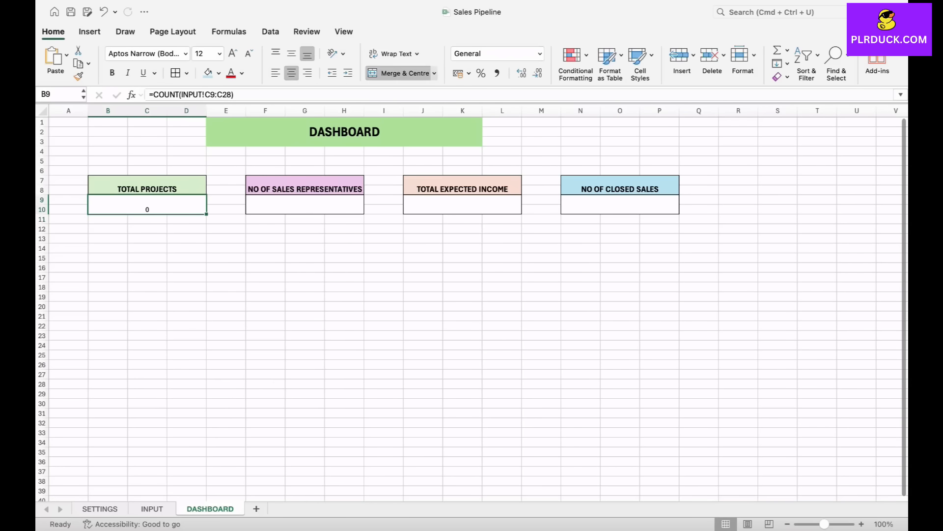
{"action": "key", "text": "Delete"}
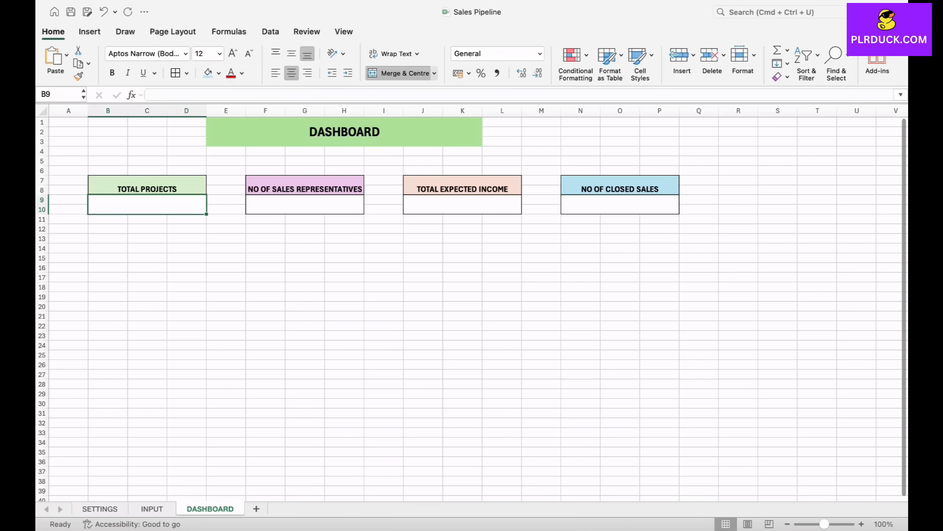
- Count the INPUT sheet's sales titles in the TOTAL PROJECTS card at B9 with =COUNTA(INPUT!C9:C28)
{"action": "type", "text": "=COU"}
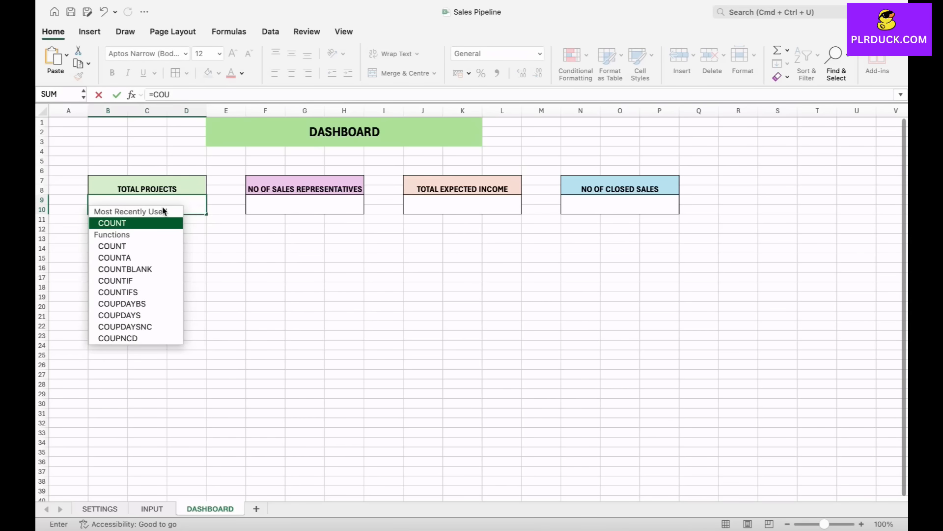
{"action": "type", "text": "N"}
{"action": "left_click", "coordinate": [157, 258]}
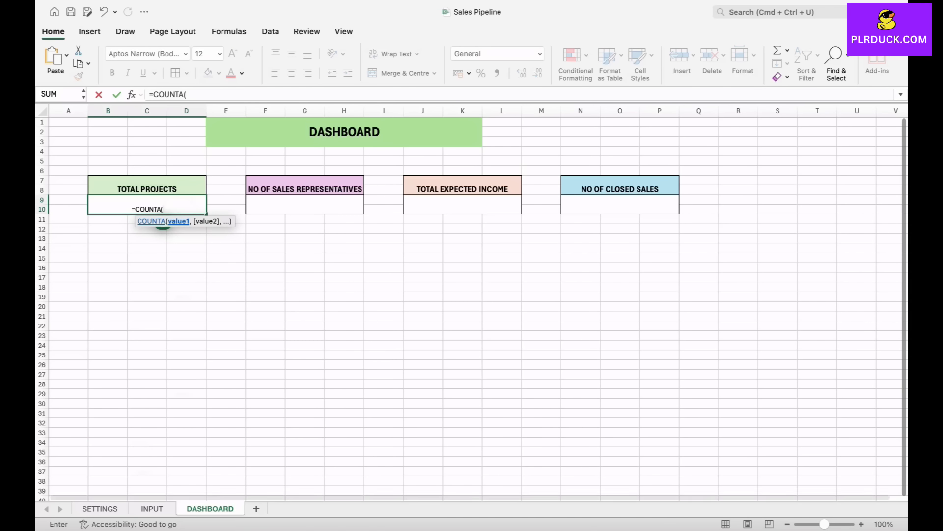
{"action": "left_click", "coordinate": [152, 509]}
{"action": "left_click_drag", "start_coordinate": [153, 202], "coordinate": [175, 389]}
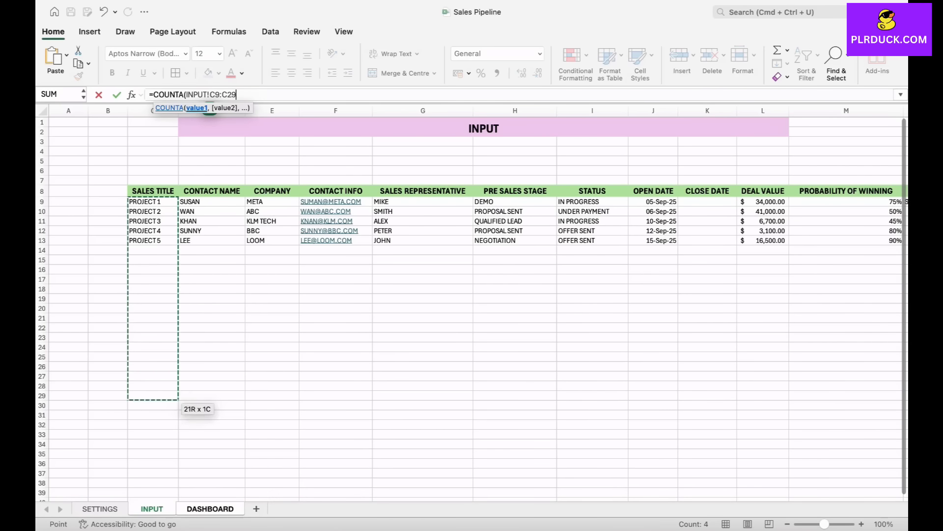
{"action": "key", "text": "Return"}
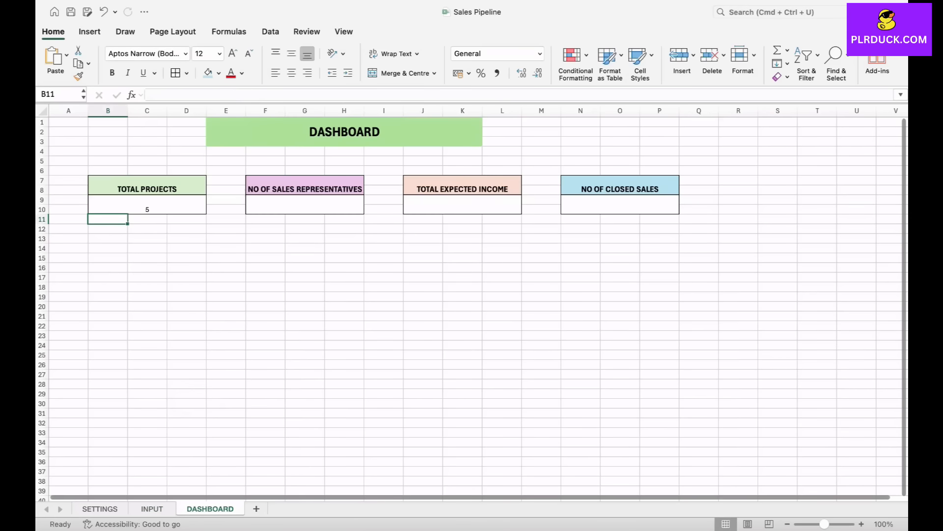
- Format the four card value cells B9, F9, J9 and N9 together as bold, size 18
{"action": "key", "text": "Up"}
{"action": "left_click", "coordinate": [304, 204], "text": "super"}
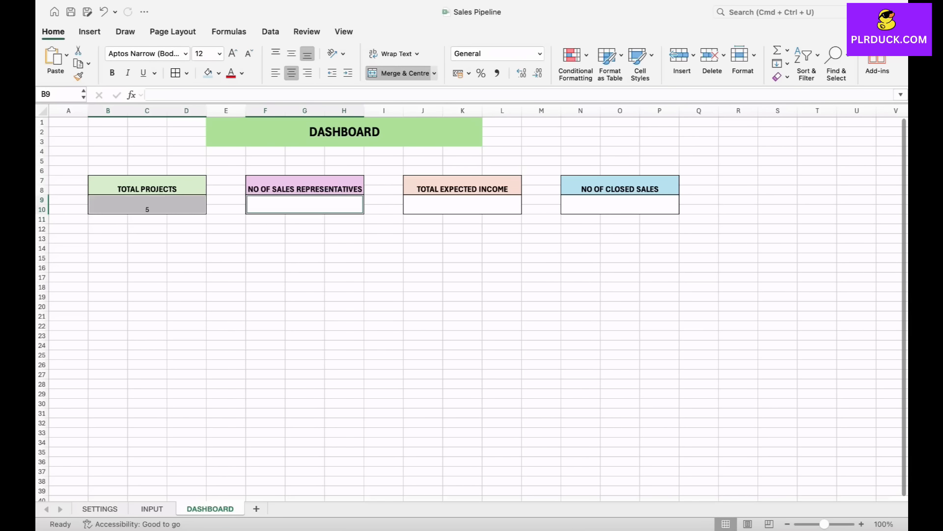
{"action": "left_click", "coordinate": [462, 204], "text": "super"}
{"action": "left_click", "coordinate": [620, 204], "text": "super"}
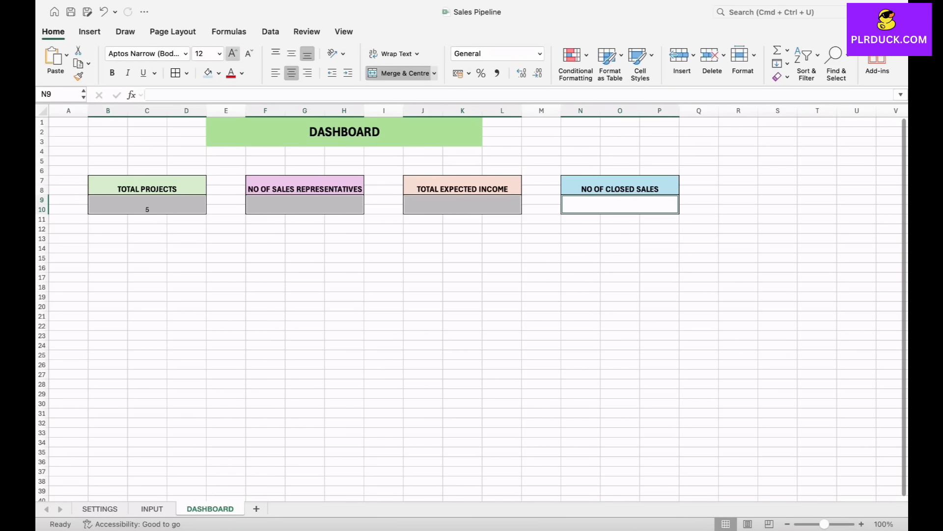
{"action": "left_click", "coordinate": [233, 53]}
{"action": "left_click", "coordinate": [112, 72]}
{"action": "left_click", "coordinate": [147, 205]}
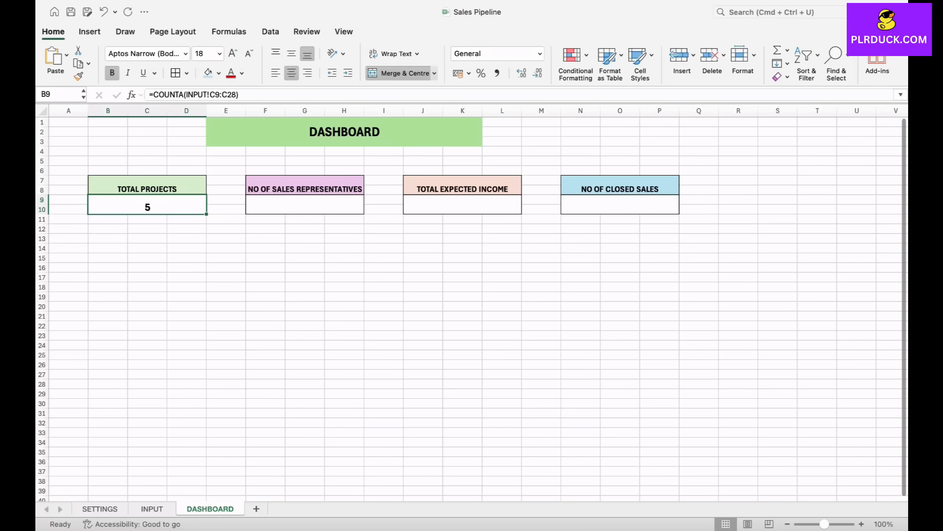
- Count the sales representatives listed on SETTINGS in the second card at F9 with =COUNTA(SETTINGS!D8:D24)
{"action": "left_click", "coordinate": [305, 205]}
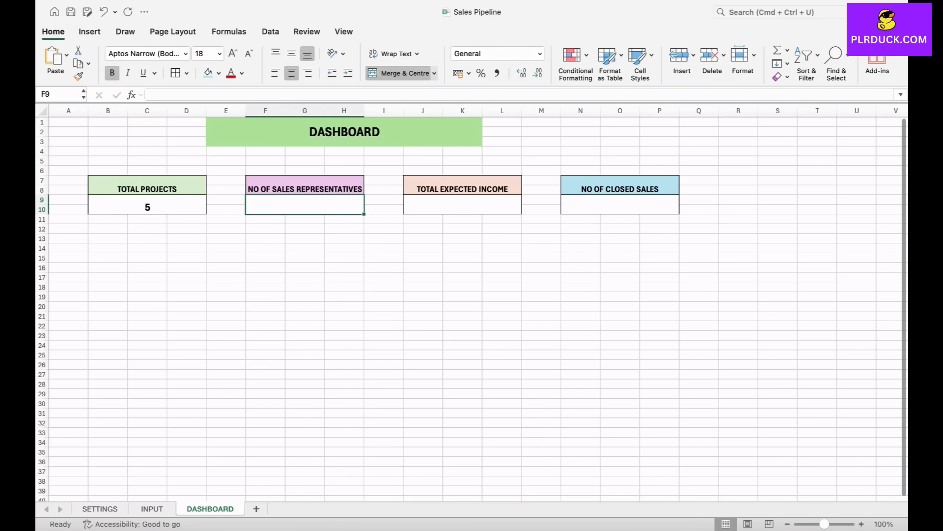
{"action": "type", "text": "=CO"}
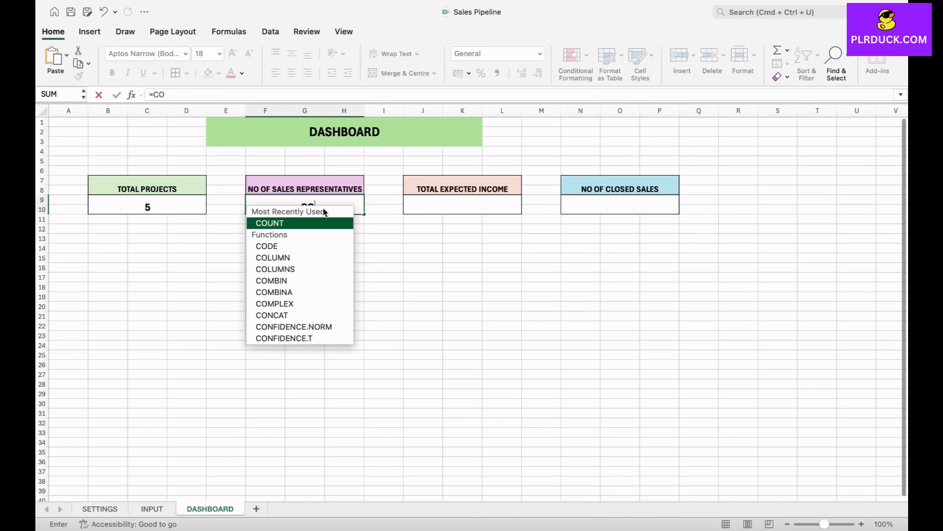
{"action": "type", "text": "UNTA"}
{"action": "double_click", "coordinate": [327, 222]}
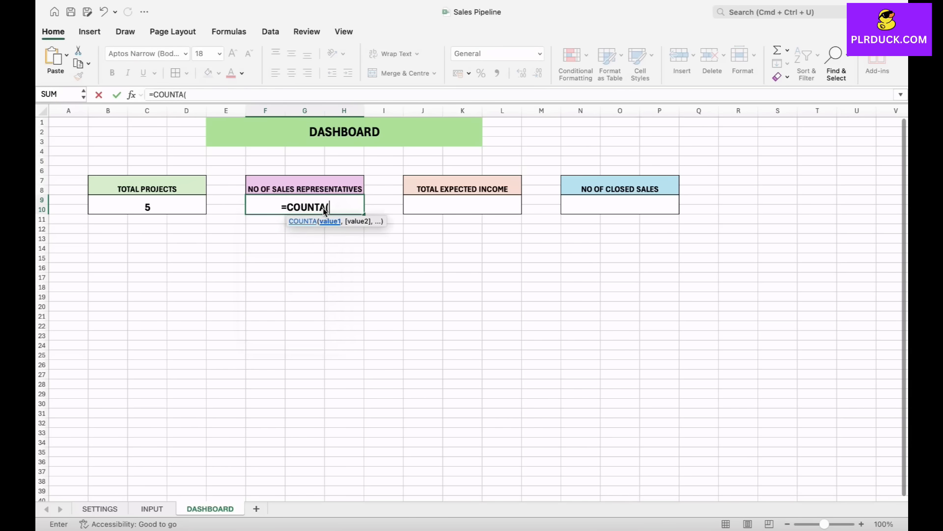
{"action": "left_click", "coordinate": [100, 508]}
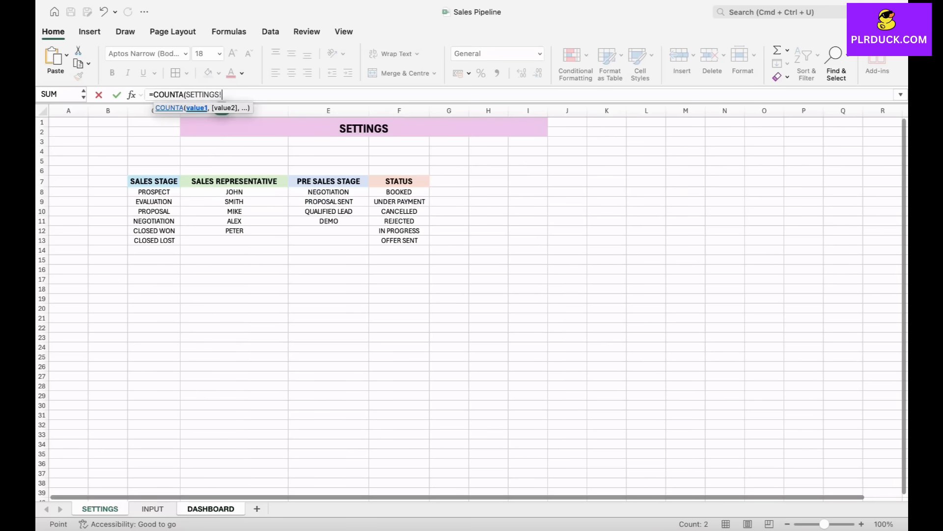
{"action": "left_click_drag", "start_coordinate": [235, 191], "coordinate": [284, 349]}
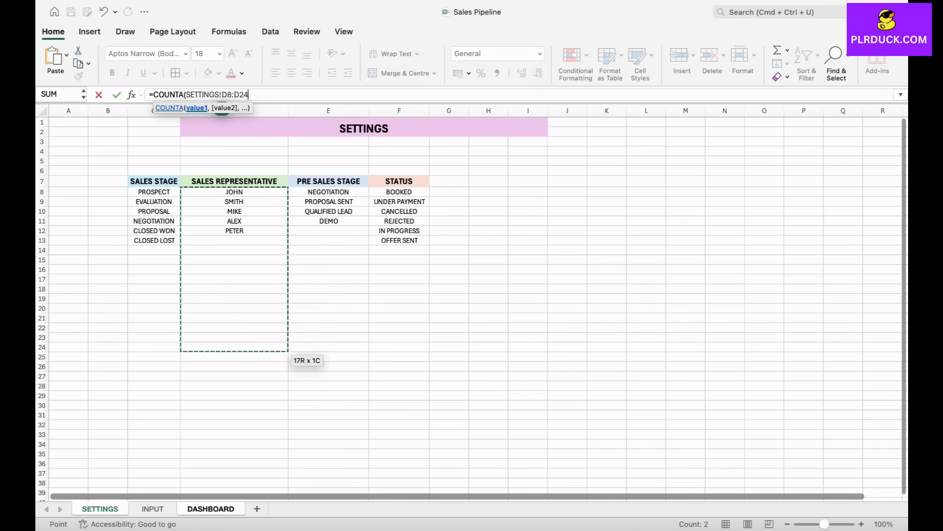
{"action": "type", "text": ")"}
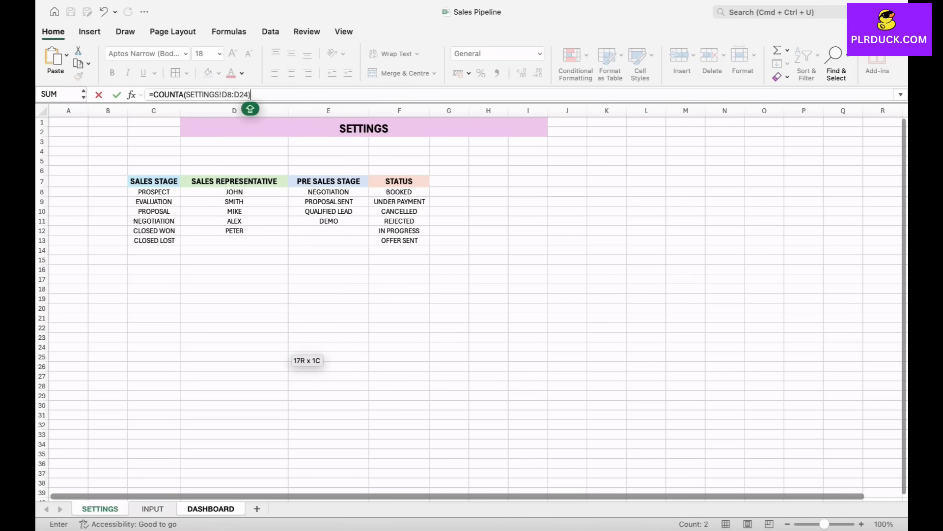
{"action": "key", "text": "Return"}
{"action": "left_click", "coordinate": [305, 204]}
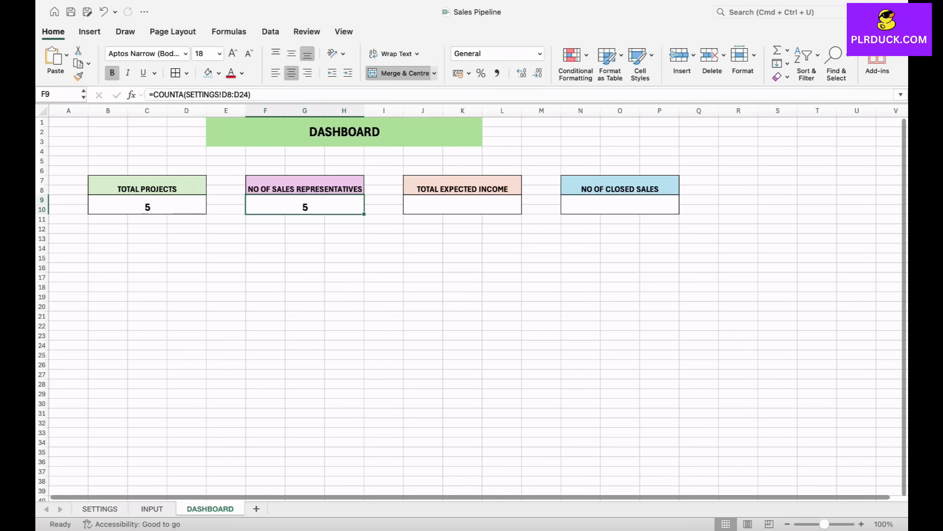
- Total the INPUT sheet's EARNING EXPECTED column in the TOTAL EXPECTED INCOME card at J9 with =SUM(INPUT!O9:O28)
{"action": "left_click", "coordinate": [463, 204]}
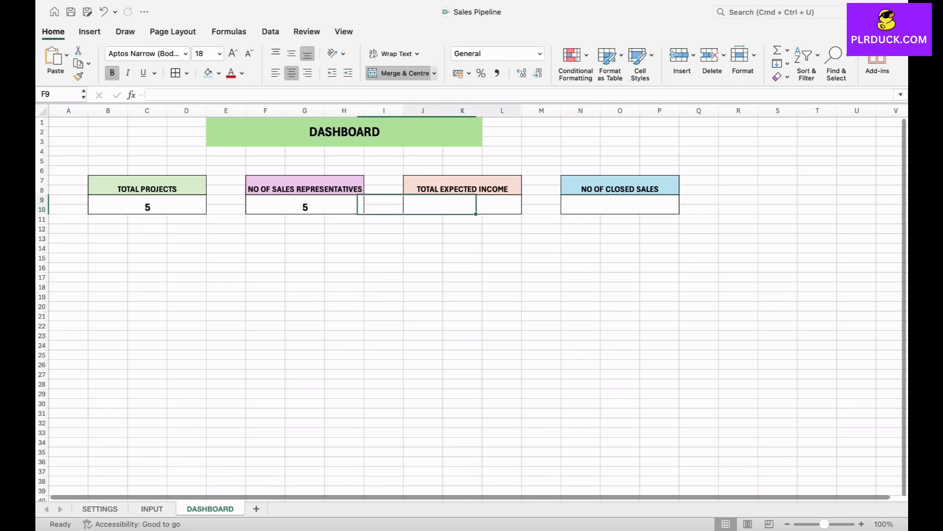
{"action": "type", "text": "="}
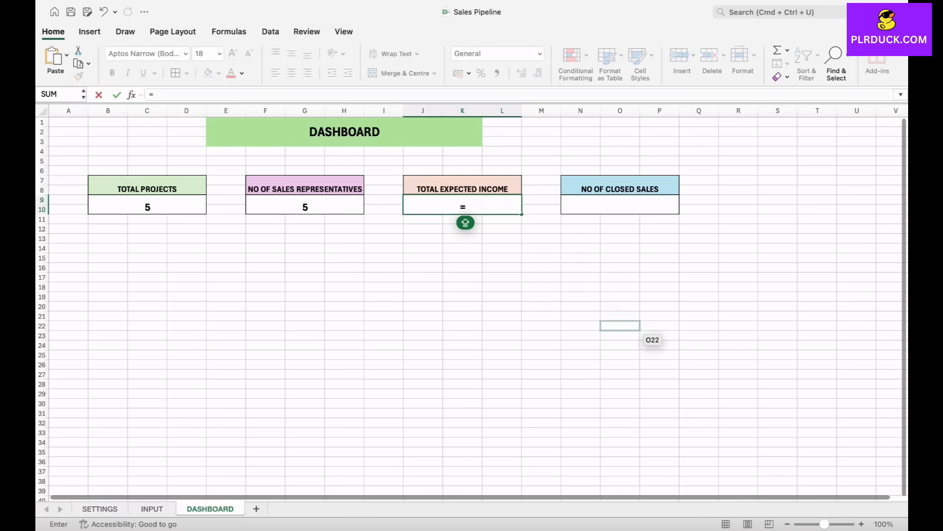
{"action": "type", "text": "SUM("}
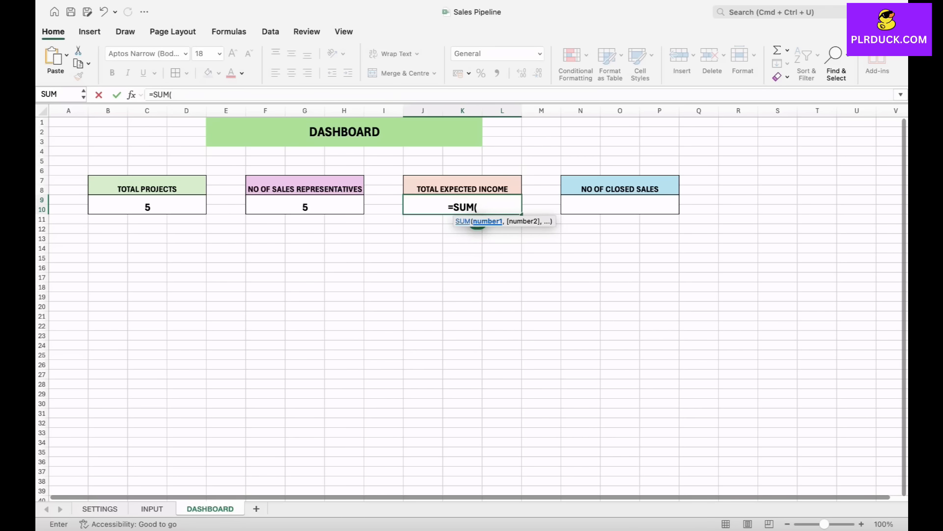
{"action": "left_click", "coordinate": [152, 508]}
{"action": "scroll", "coordinate": [590, 384], "scroll_direction": "right", "scroll_amount": 10}
{"action": "left_click_drag", "start_coordinate": [759, 201], "coordinate": [796, 379]}
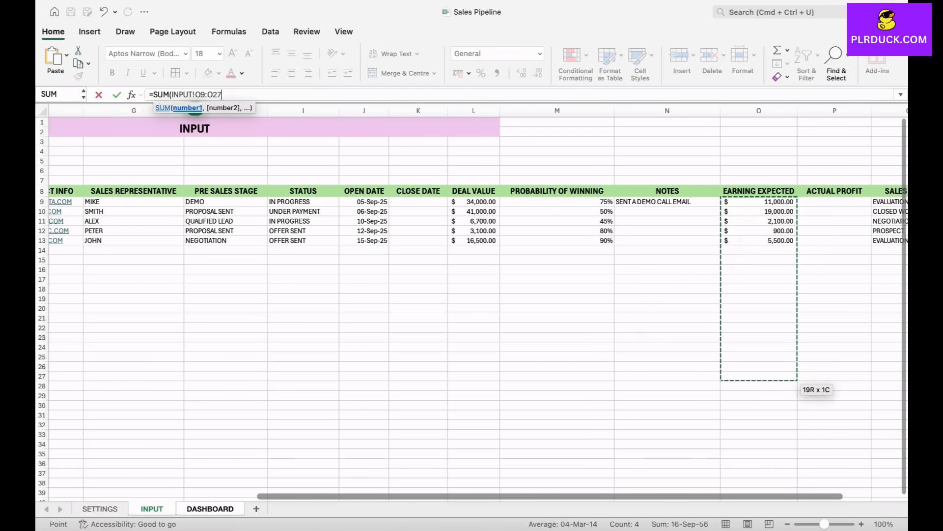
{"action": "key", "text": "Return"}
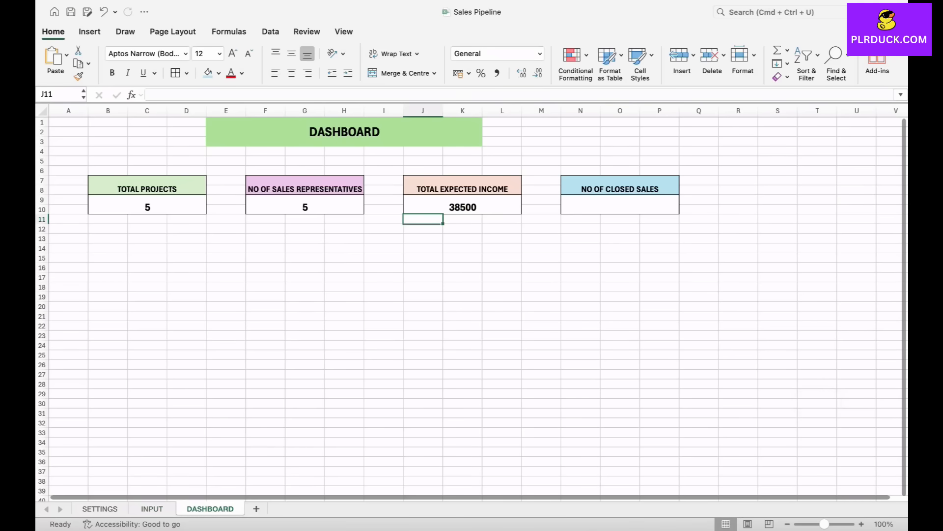
- Apply the dollar accounting number format to the TOTAL EXPECTED INCOME value in J9
{"action": "left_click", "coordinate": [433, 205]}
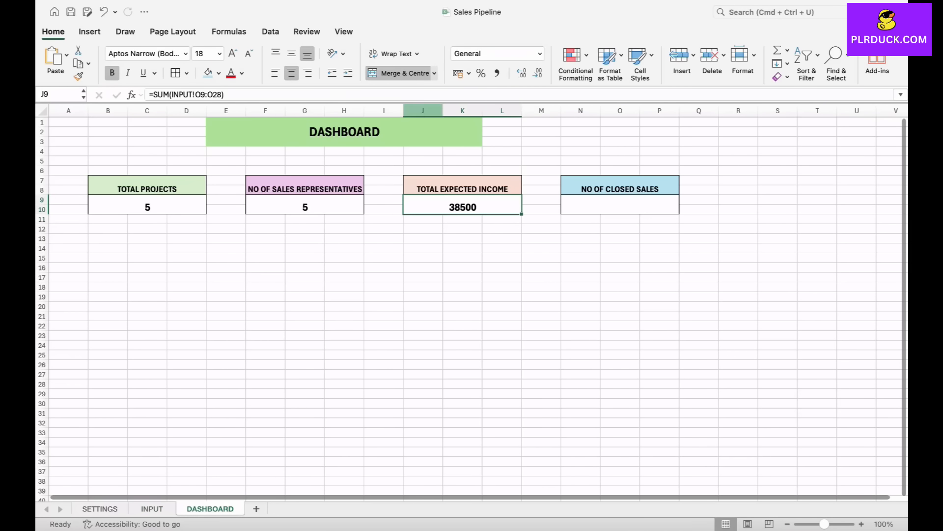
{"action": "left_click", "coordinate": [469, 74]}
{"action": "left_click", "coordinate": [511, 131]}
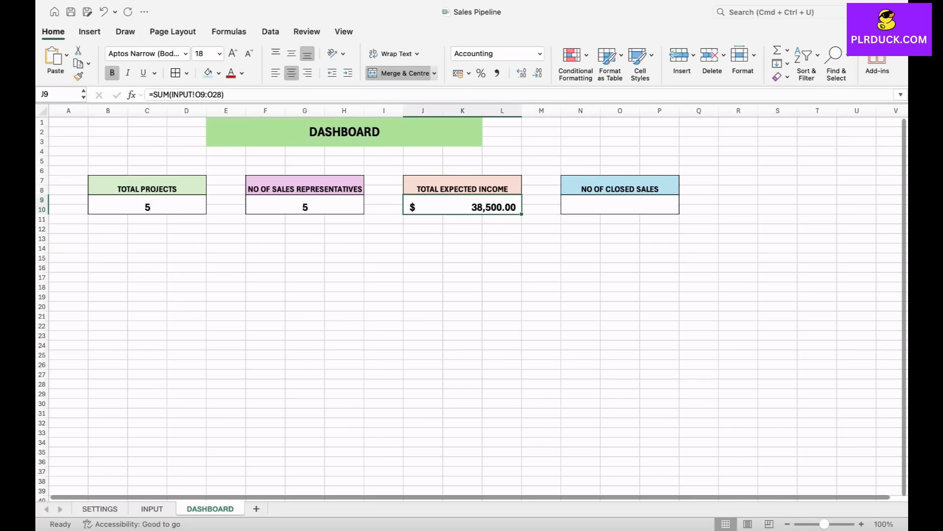
- Count the INPUT sheet's CLOSED WON deals in the NO OF CLOSED SALES card at N9 with =COUNTIF(INPUT!Q9:Q28,"CLOSED WON")
{"action": "left_click", "coordinate": [620, 205]}
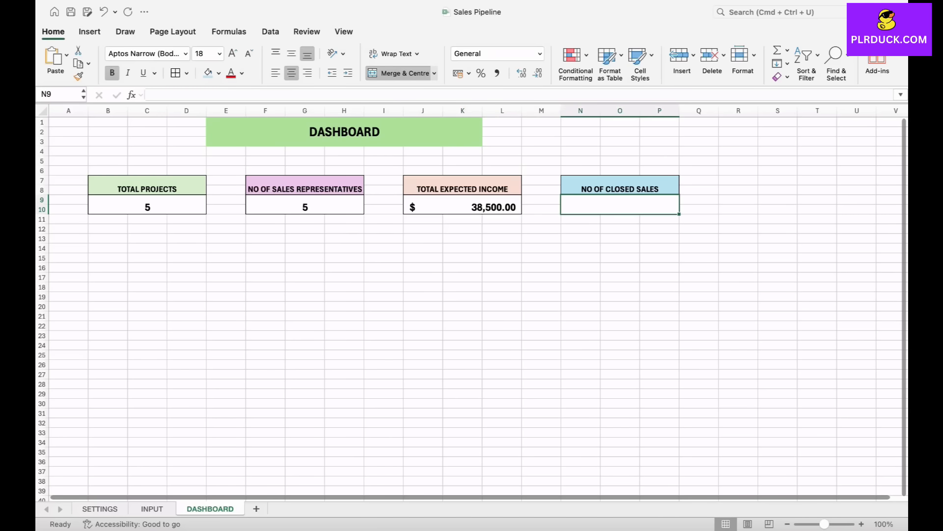
{"action": "scroll", "coordinate": [604, 205], "scroll_direction": "right", "scroll_amount": 1}
{"action": "double_click", "coordinate": [581, 205]}
{"action": "type", "text": "=COU"}
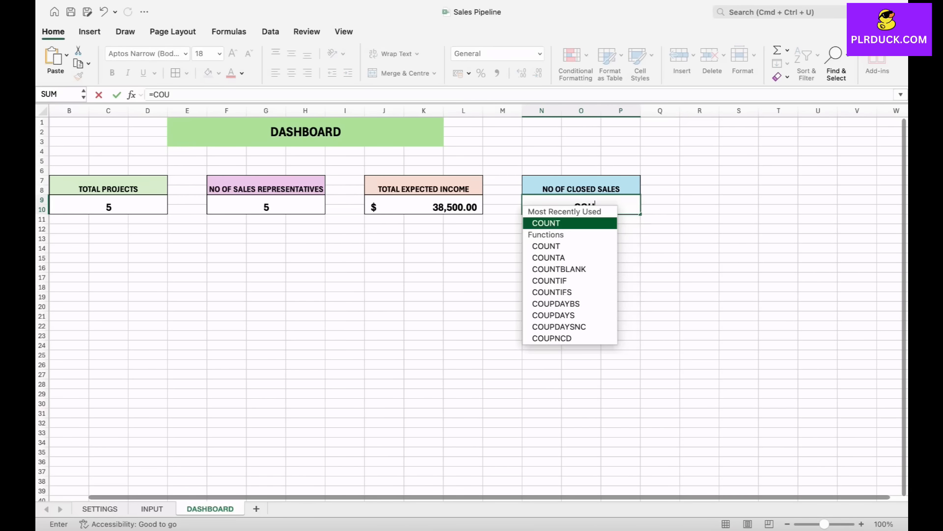
{"action": "type", "text": "NTIF"}
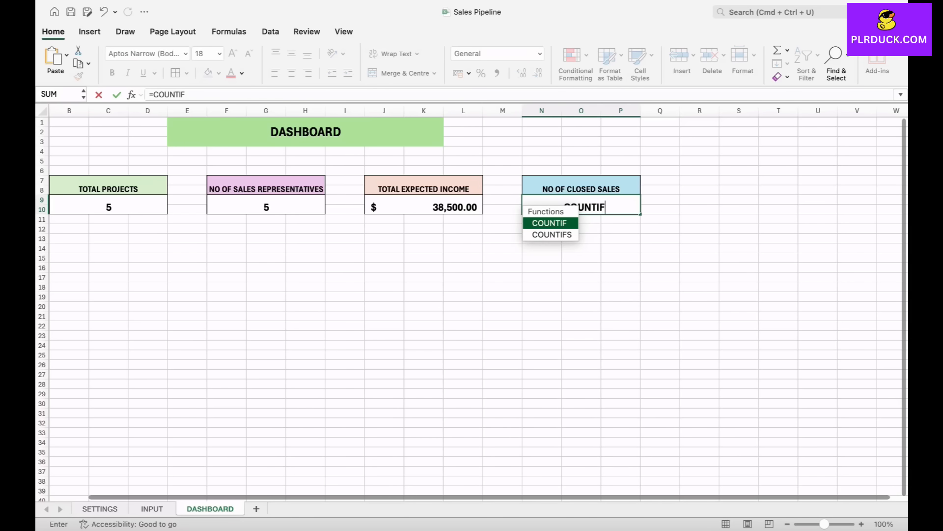
{"action": "type", "text": "("}
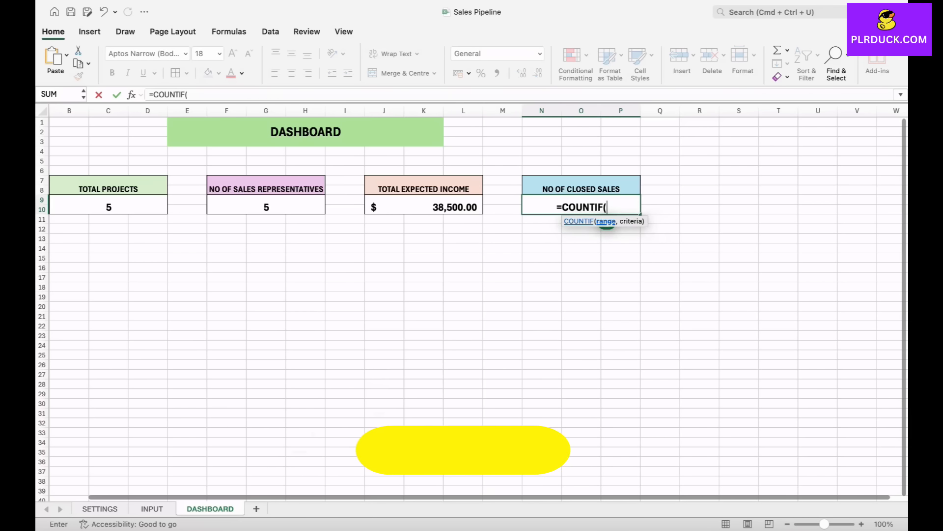
{"action": "left_click", "coordinate": [152, 509]}
{"action": "scroll", "coordinate": [580, 366], "scroll_direction": "right", "scroll_amount": 5}
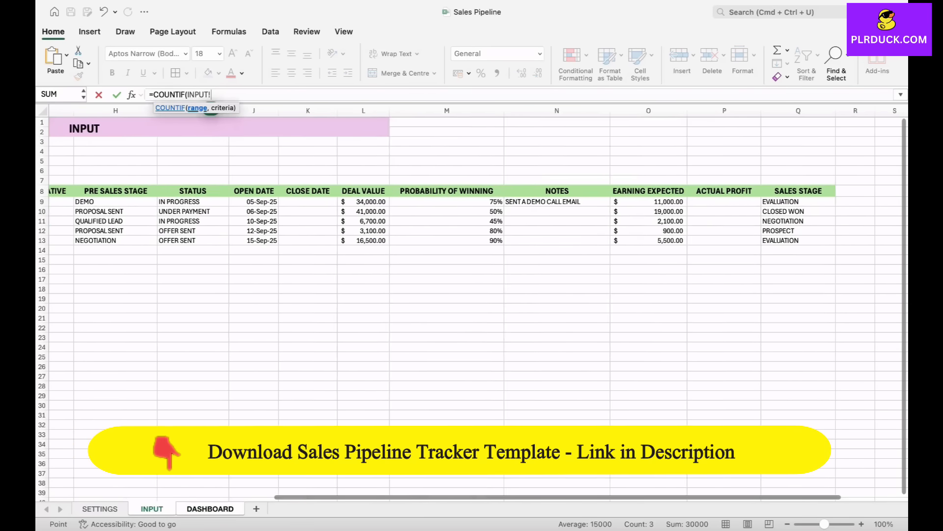
{"action": "left_click_drag", "start_coordinate": [639, 201], "coordinate": [684, 390]}
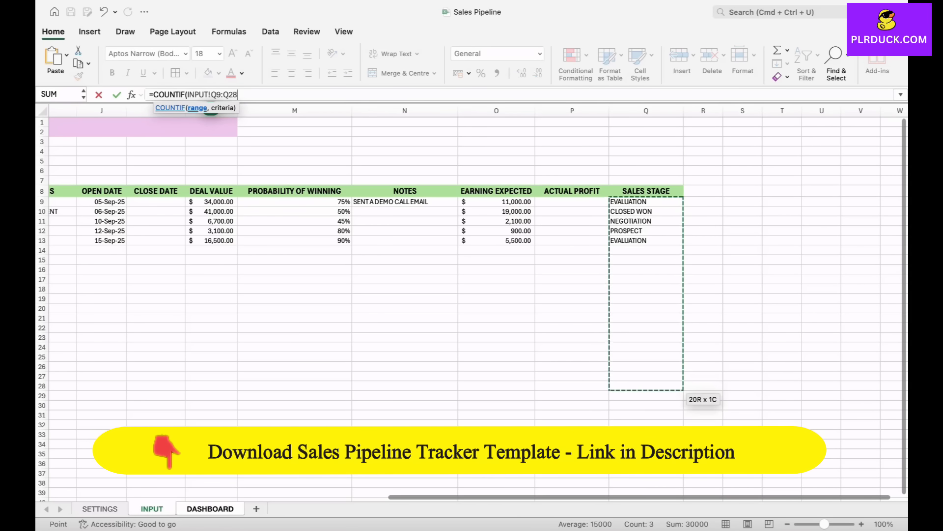
{"action": "type", "text": ","}
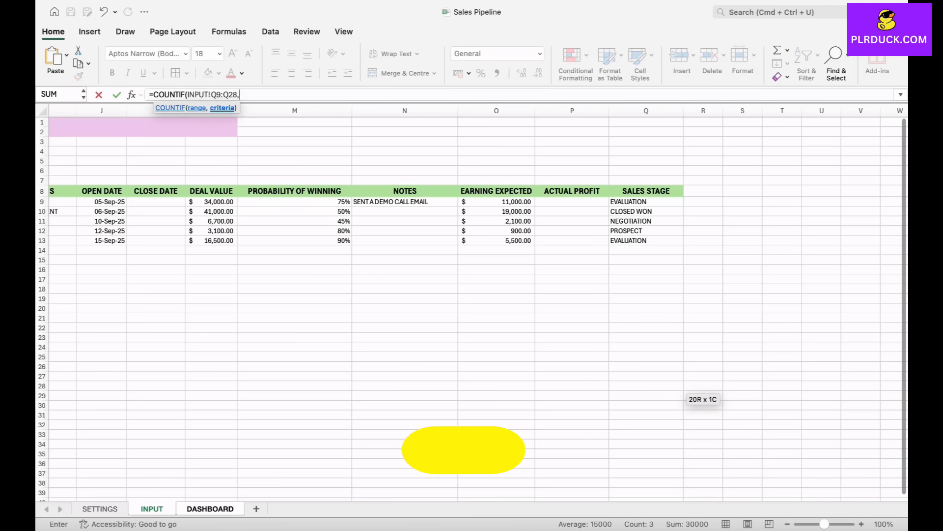
{"action": "type", "text": "\""}
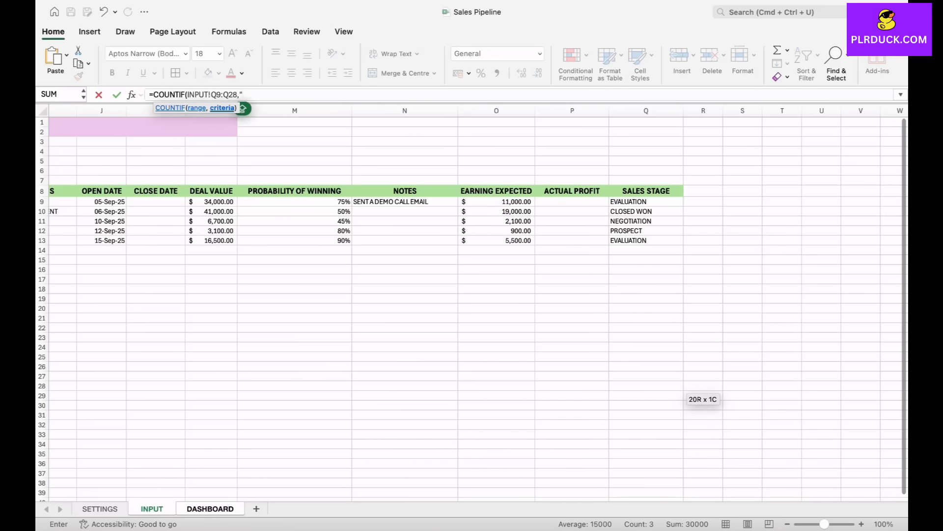
{"action": "type", "text": "C"}
{"action": "type", "text": "LOSE"}
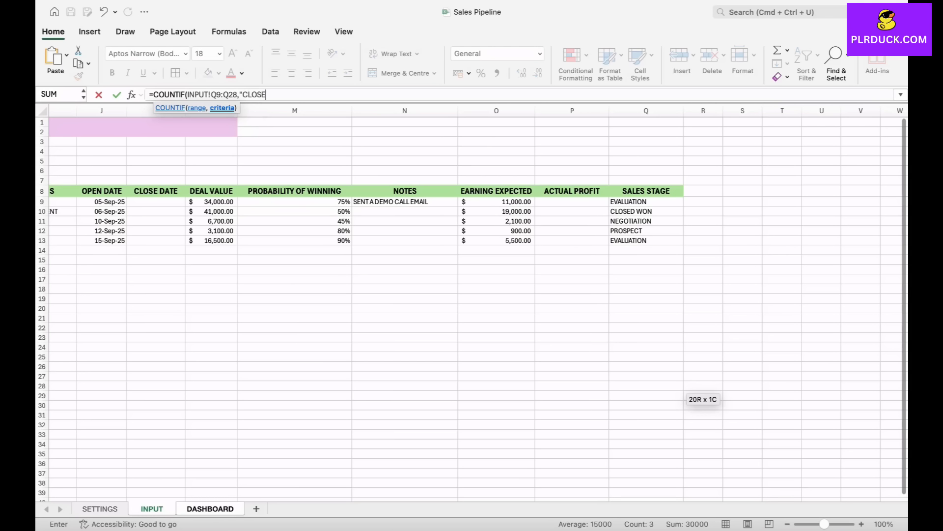
{"action": "type", "text": "D WON"}
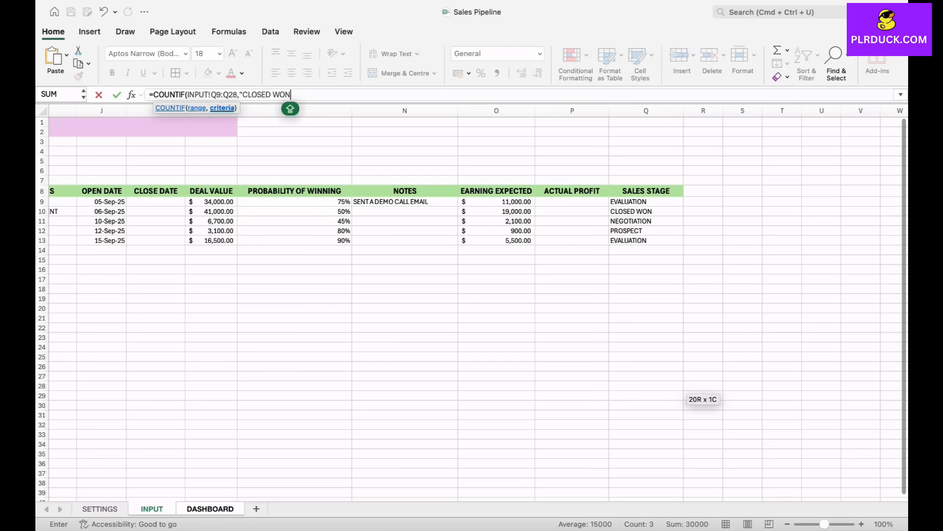
{"action": "type", "text": "\")"}
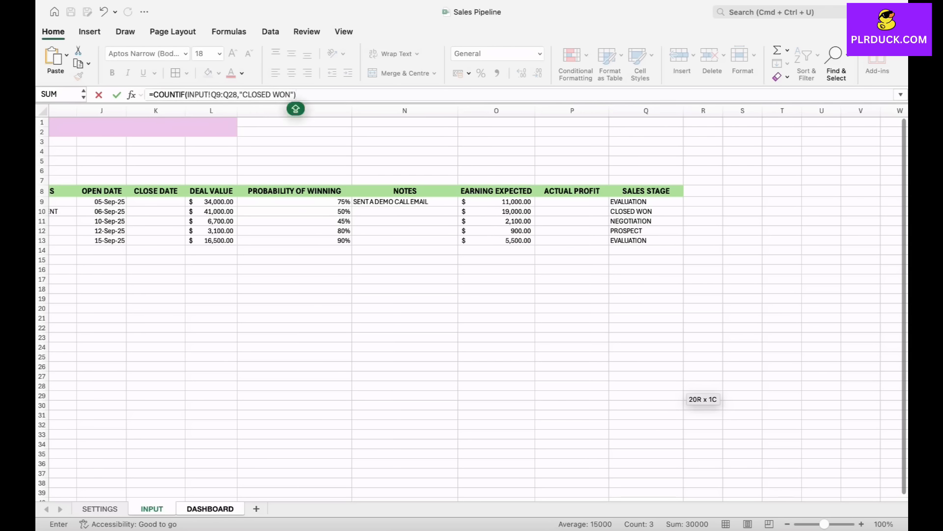
{"action": "key", "text": "Return"}
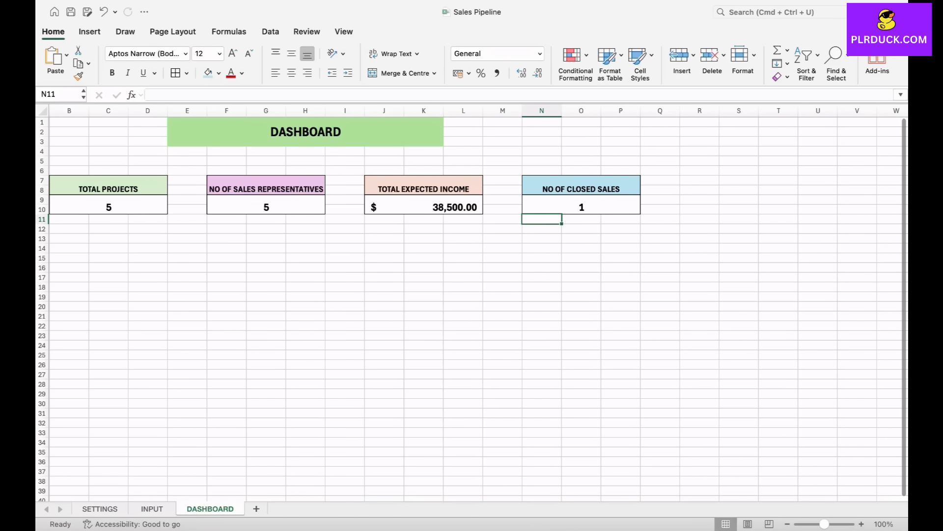
{"action": "left_click", "coordinate": [581, 205]}
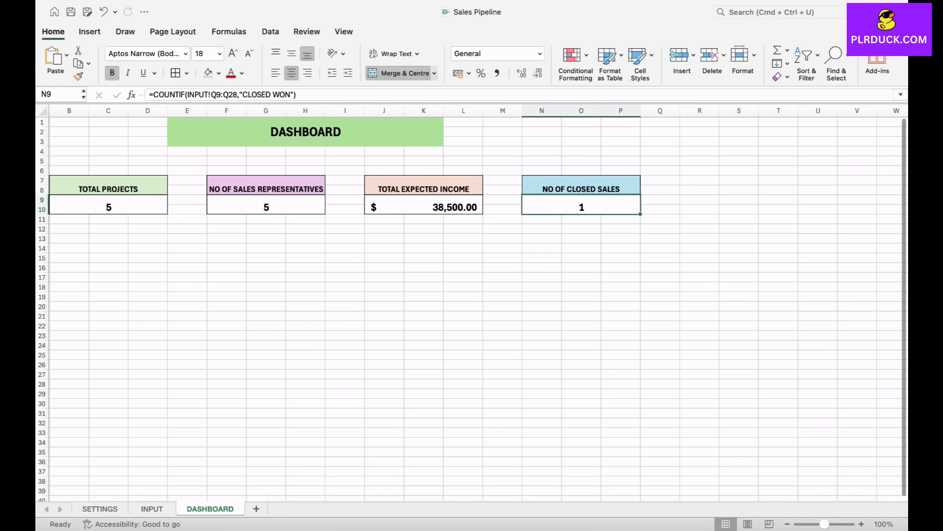
{"action": "scroll", "coordinate": [470, 303], "scroll_direction": "left", "scroll_amount": 2}
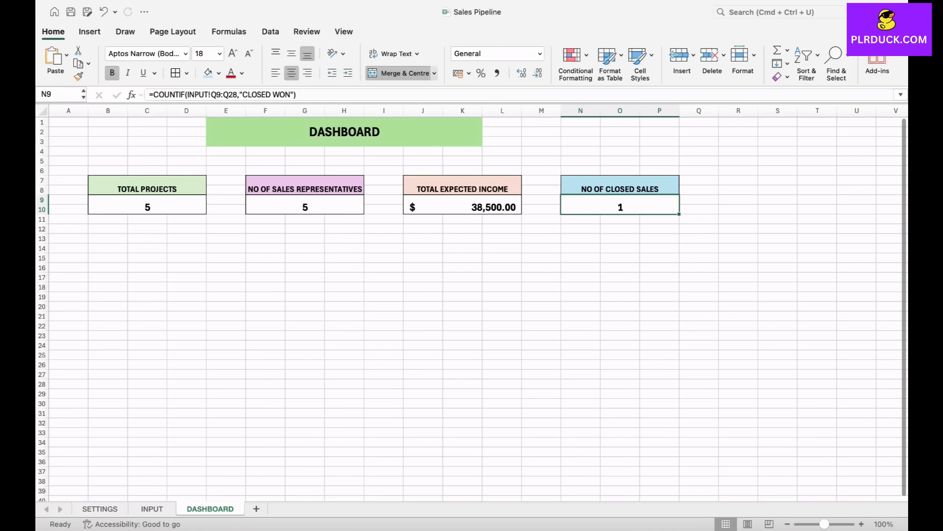
{"action": "left_click", "coordinate": [186, 268]}
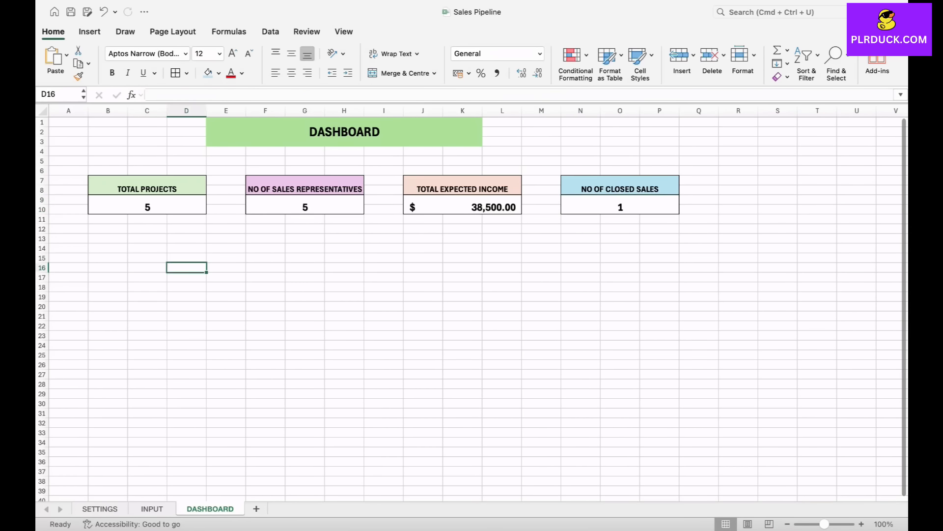
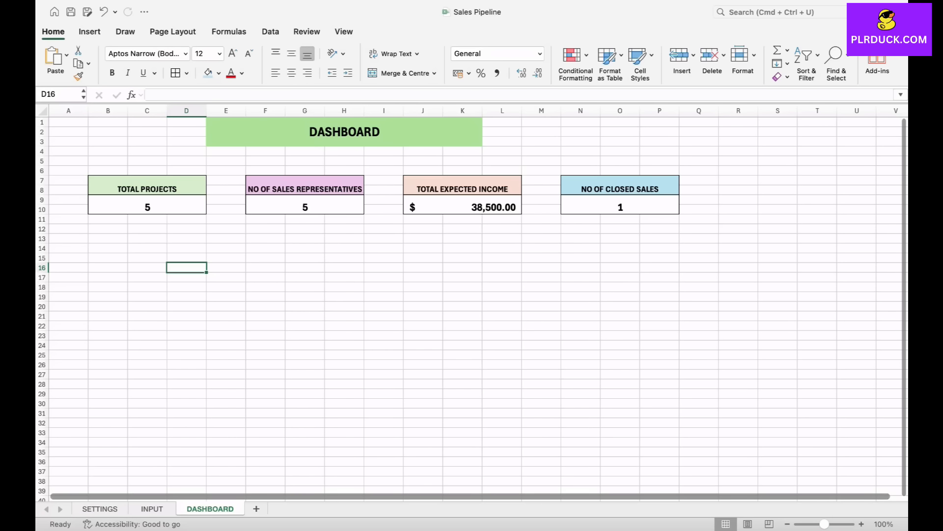
- Copy the STATUS entries from SETTINGS F8:F13 to DASHBOARD starting at X14, and widen column X to fit them
{"action": "key", "text": "ctrl+Page_Up"}
{"action": "key", "text": "ctrl+Page_Up"}
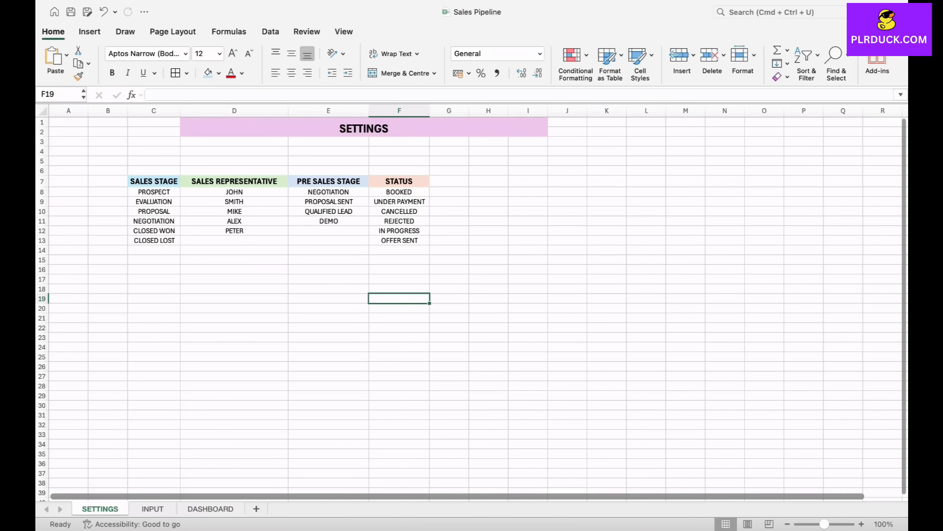
{"action": "left_click_drag", "start_coordinate": [399, 192], "coordinate": [399, 240]}
{"action": "key", "text": "super+c"}
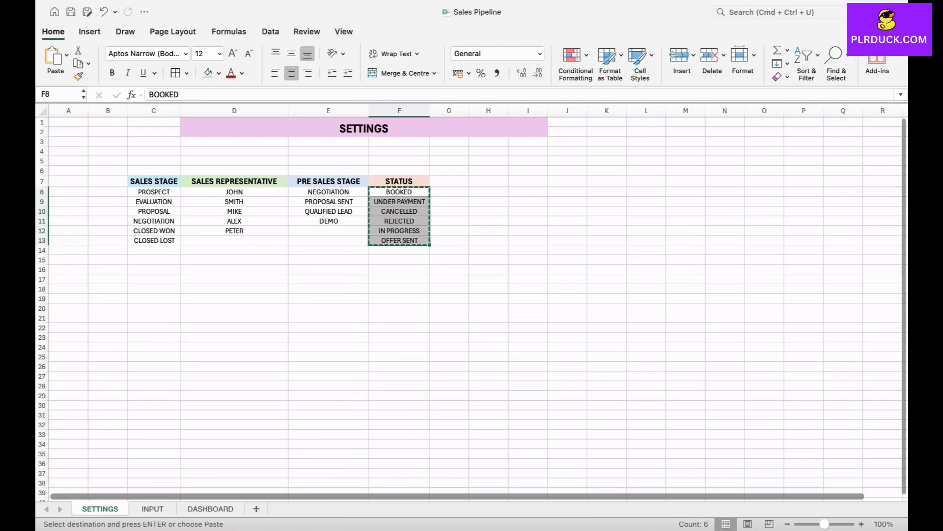
{"action": "key", "text": "ctrl+Page_Down"}
{"action": "key", "text": "ctrl+Page_Down"}
{"action": "scroll", "coordinate": [472, 305], "scroll_direction": "right", "scroll_amount": 6}
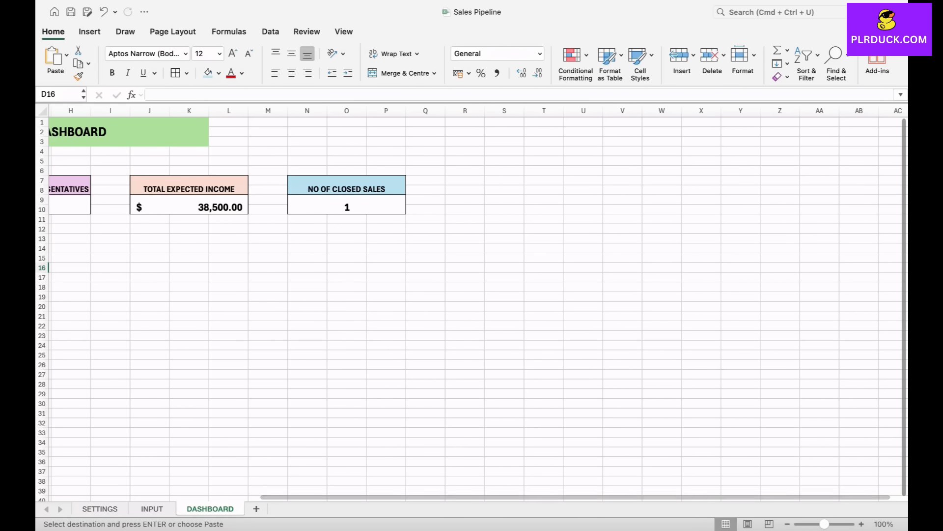
{"action": "left_click", "coordinate": [701, 248]}
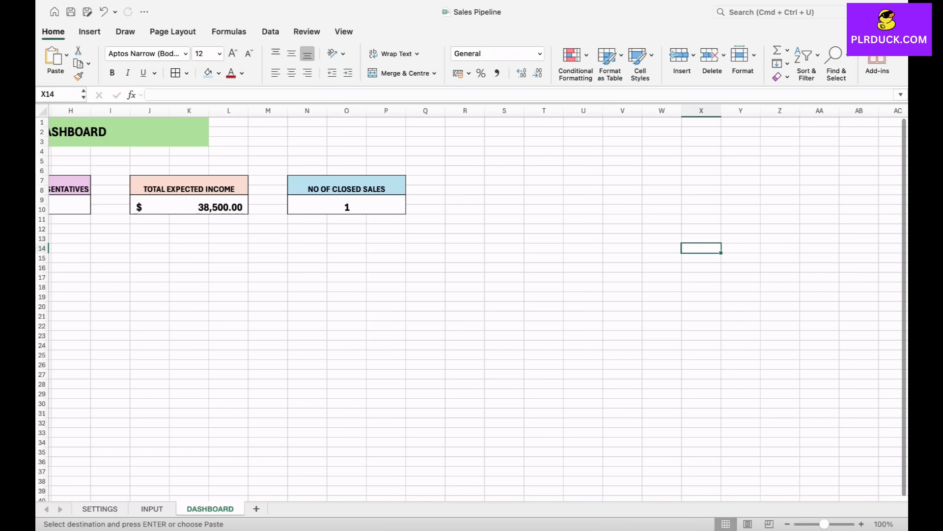
{"action": "key", "text": "super+v"}
{"action": "left_click_drag", "start_coordinate": [721, 111], "coordinate": [755, 110]}
{"action": "scroll", "coordinate": [737, 196], "scroll_direction": "right", "scroll_amount": 4}
- Enter the heading STATUS in X12 above the copied status list
{"action": "left_click", "coordinate": [630, 248]}
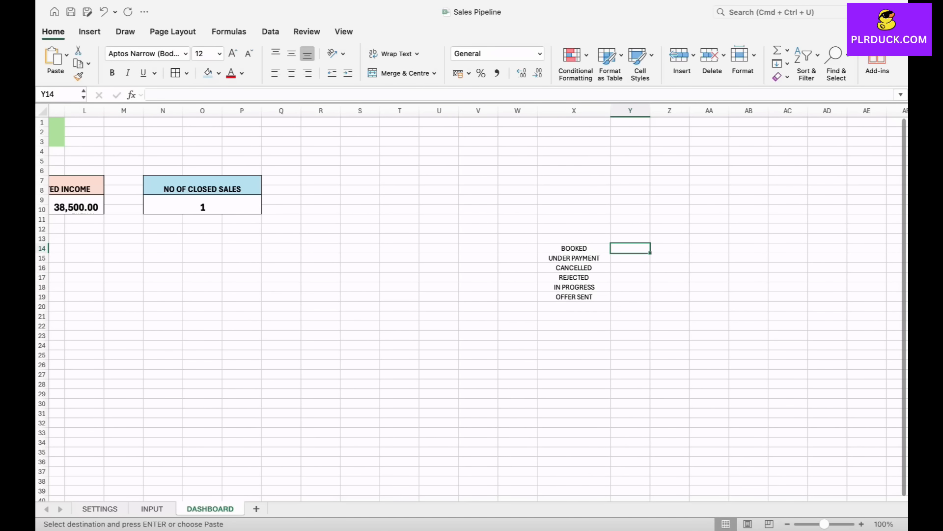
{"action": "left_click", "coordinate": [630, 268]}
{"action": "left_click", "coordinate": [630, 287]}
{"action": "left_click", "coordinate": [630, 248]}
{"action": "left_click", "coordinate": [581, 228]}
{"action": "type", "text": "STATUS"}
{"action": "left_click", "coordinate": [574, 258]}
- Count the INPUT sheet's deals with the BOOKED status in Y14 with =COUNTIF(INPUT!I9:I28,DASHBOARD!X14)
{"action": "left_click", "coordinate": [631, 248]}
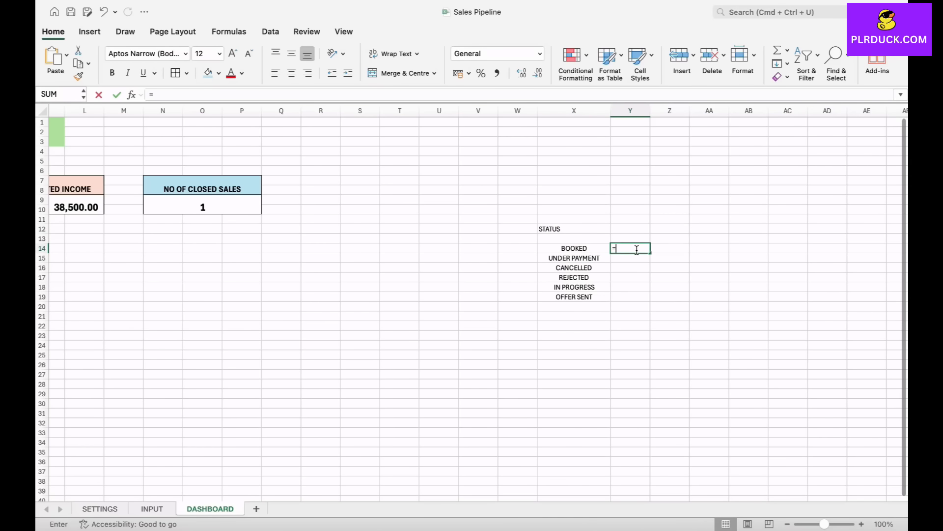
{"action": "type", "text": "=COUT"}
{"action": "key", "text": "BackSpace"}
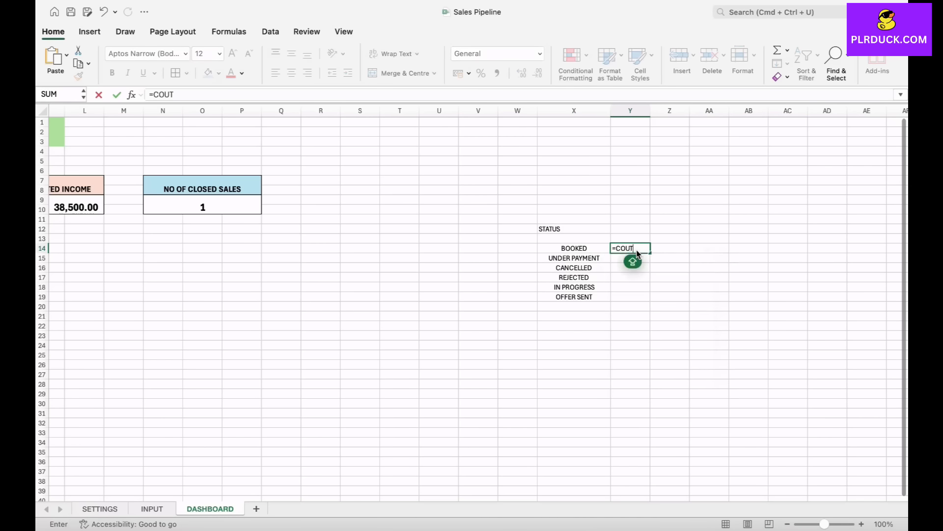
{"action": "type", "text": "NTIF"}
{"action": "double_click", "coordinate": [641, 271]}
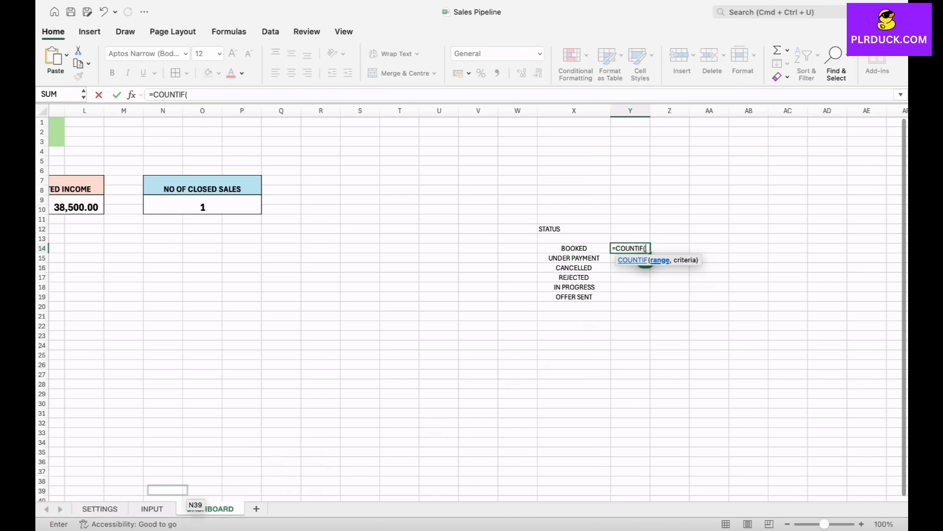
{"action": "left_click", "coordinate": [152, 508]}
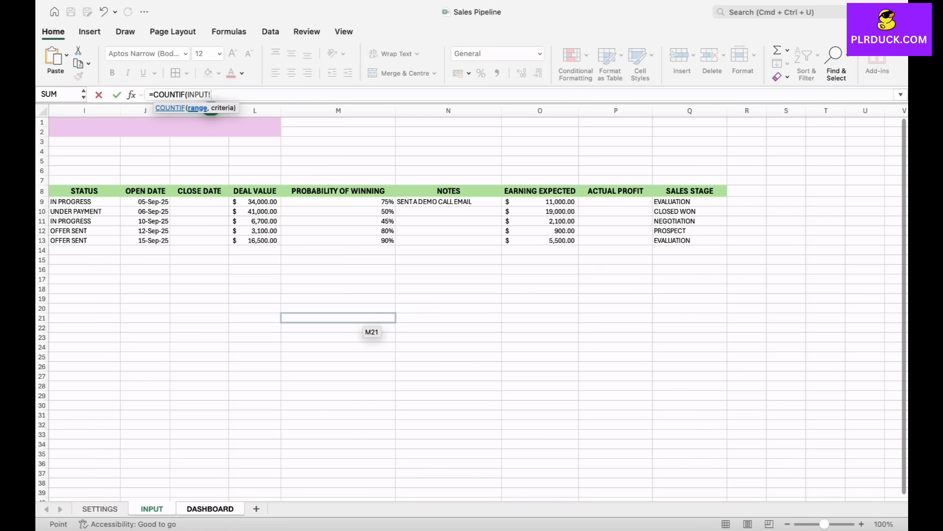
{"action": "left_click", "coordinate": [210, 508]}
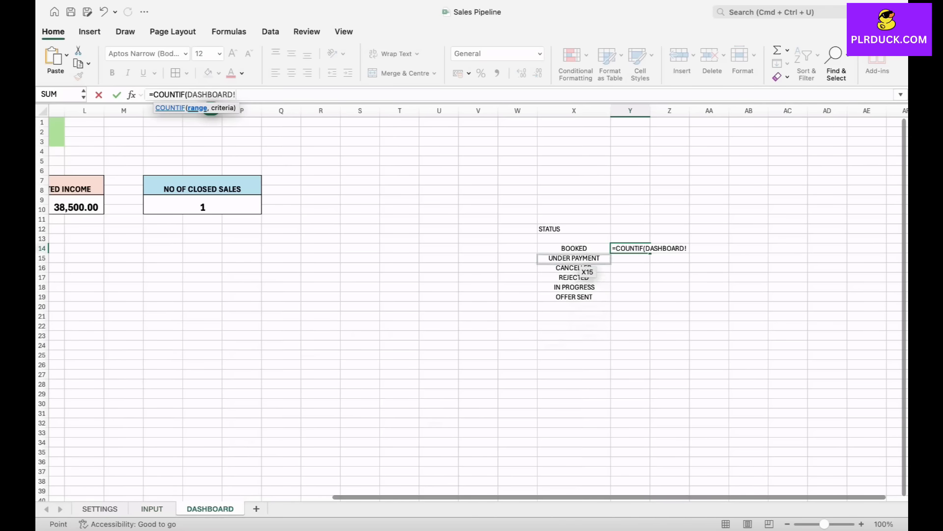
{"action": "left_click", "coordinate": [152, 509]}
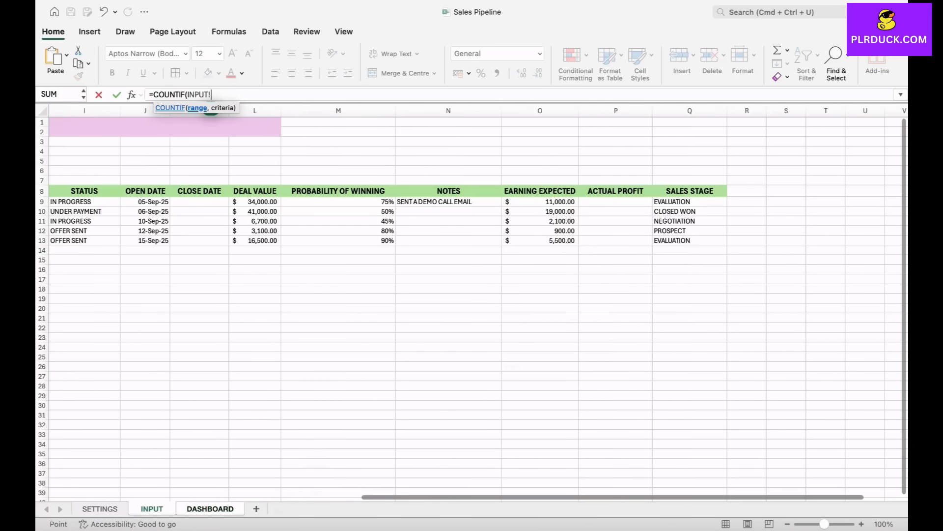
{"action": "scroll", "coordinate": [412, 244], "scroll_direction": "left", "scroll_amount": 2}
{"action": "left_click_drag", "start_coordinate": [390, 202], "coordinate": [426, 391]}
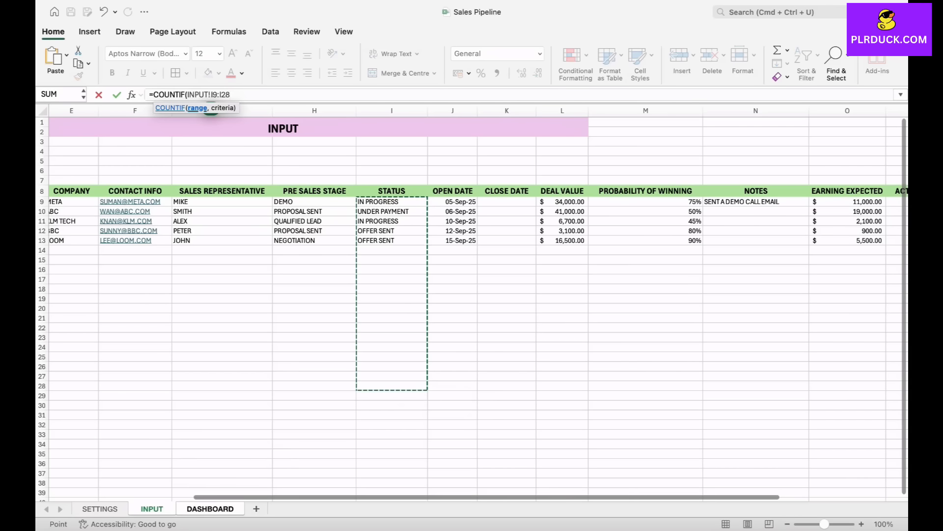
{"action": "left_click", "coordinate": [211, 509]}
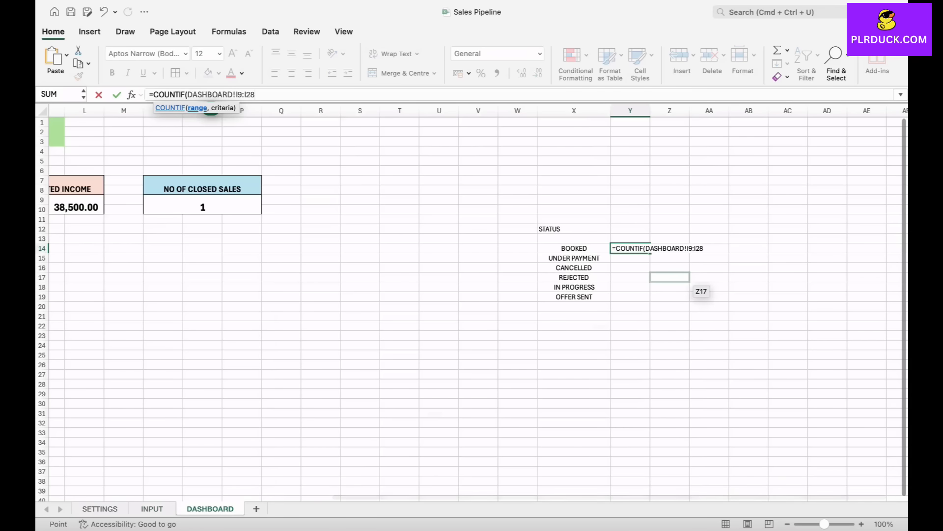
{"action": "left_click", "coordinate": [152, 508]}
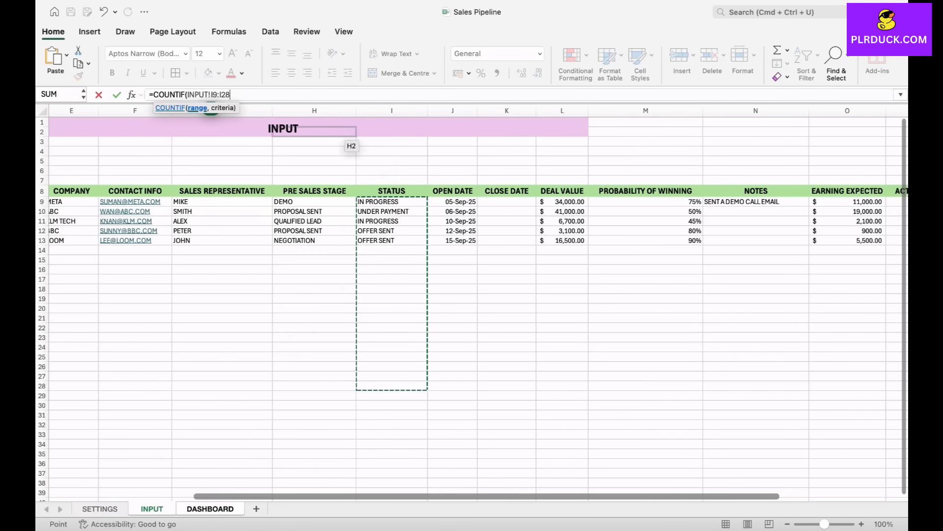
{"action": "type", "text": ","}
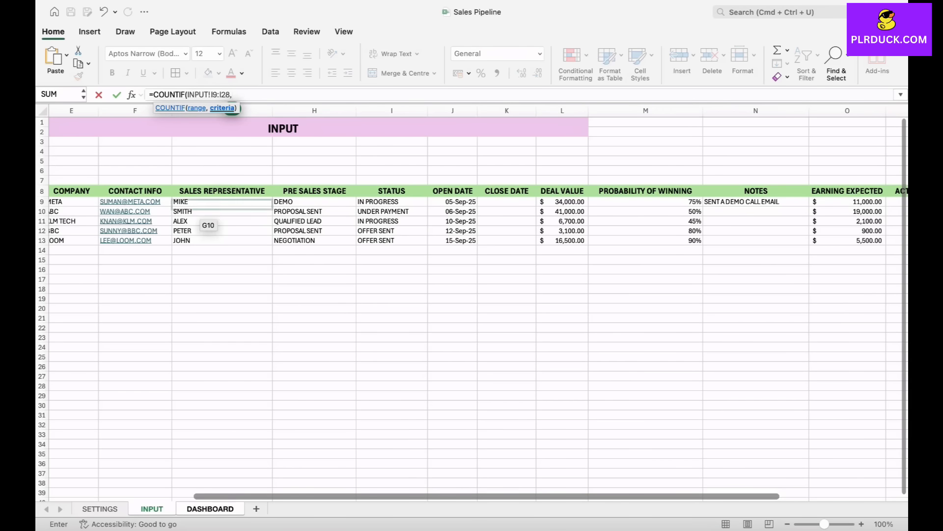
{"action": "left_click", "coordinate": [210, 509]}
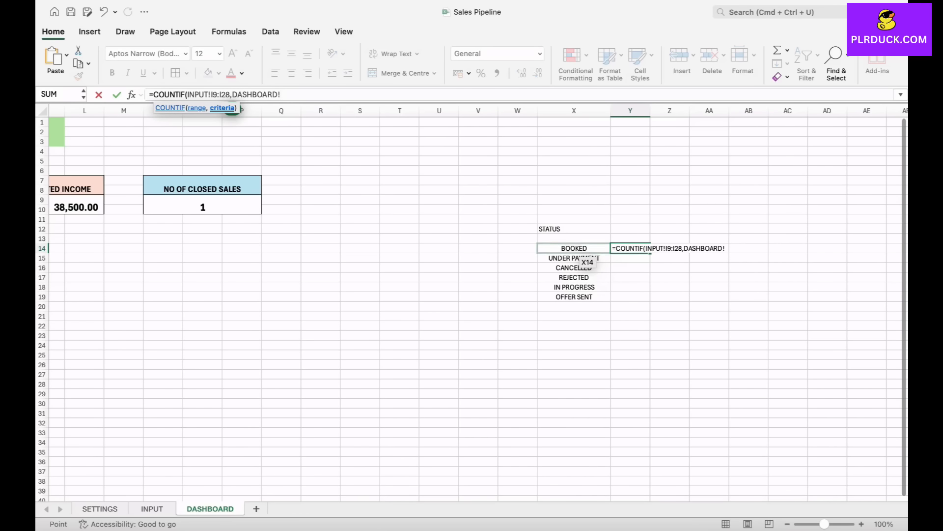
{"action": "left_click", "coordinate": [582, 251]}
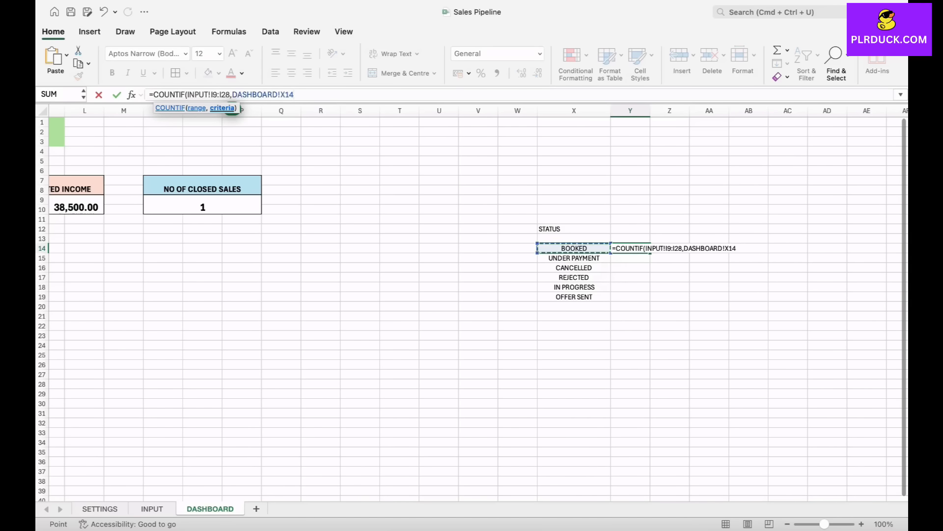
{"action": "type", "text": ")"}
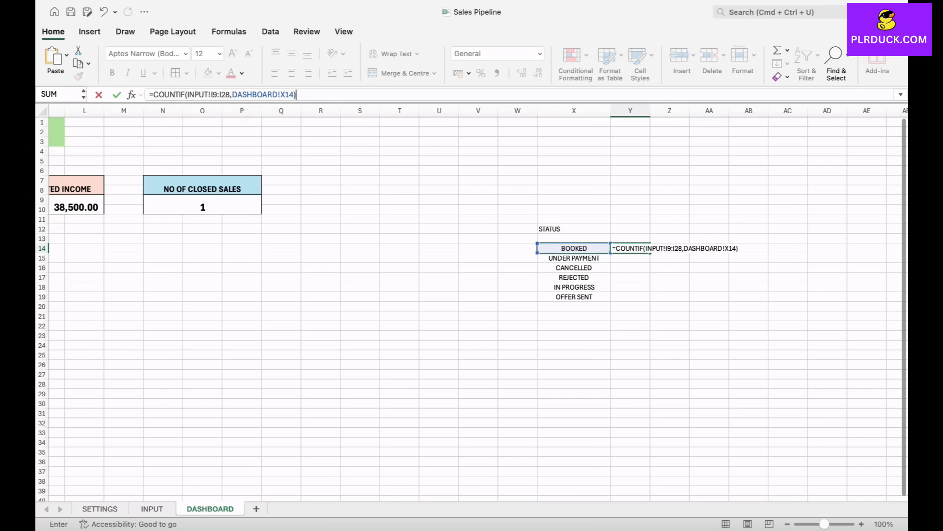
{"action": "key", "text": "Return"}
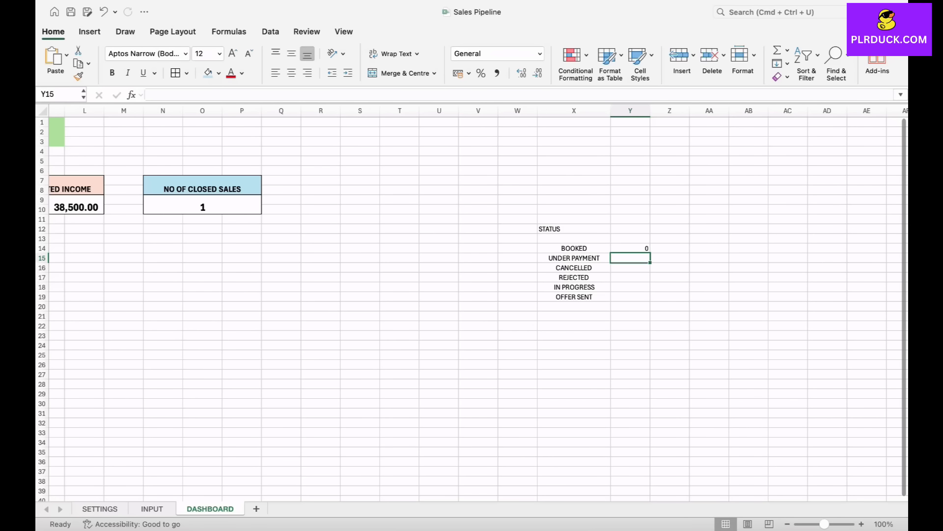
- Make the range in Y14's formula absolute so it reads =COUNTIF(INPUT!$I$9:$I$28,DASHBOARD!X14)
{"action": "key", "text": "Up"}
{"action": "left_click", "coordinate": [211, 96]}
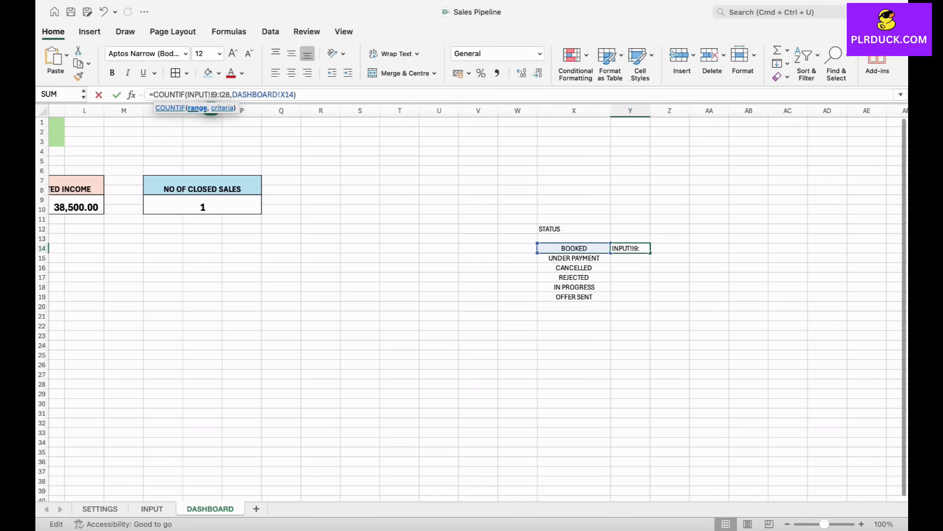
{"action": "type", "text": "$"}
{"action": "key", "text": "Right"}
{"action": "type", "text": "$I"}
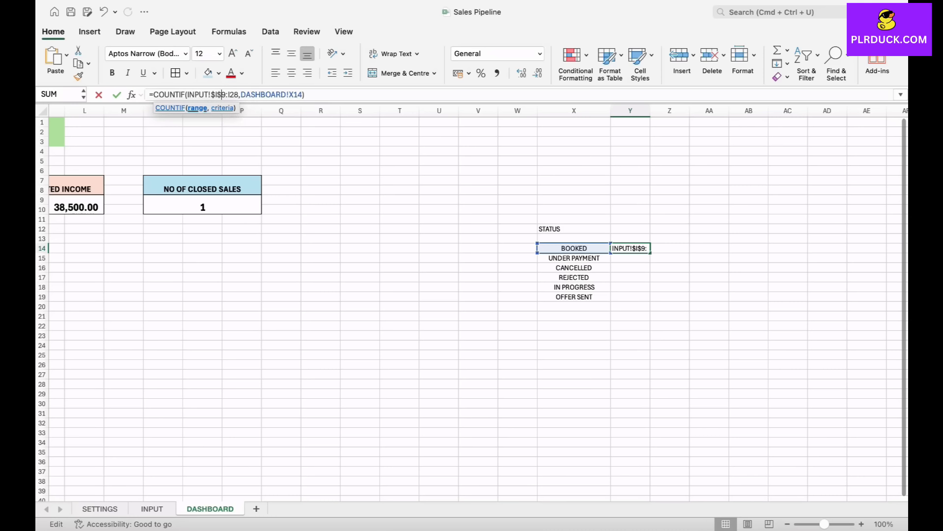
{"action": "type", "text": "$"}
{"action": "key", "text": "Right"}
{"action": "type", "text": "$"}
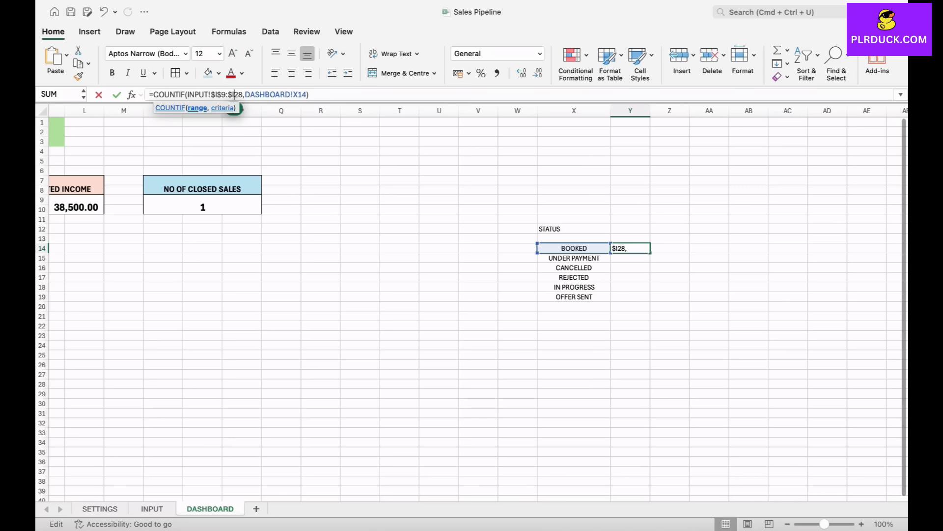
{"action": "key", "text": "Return"}
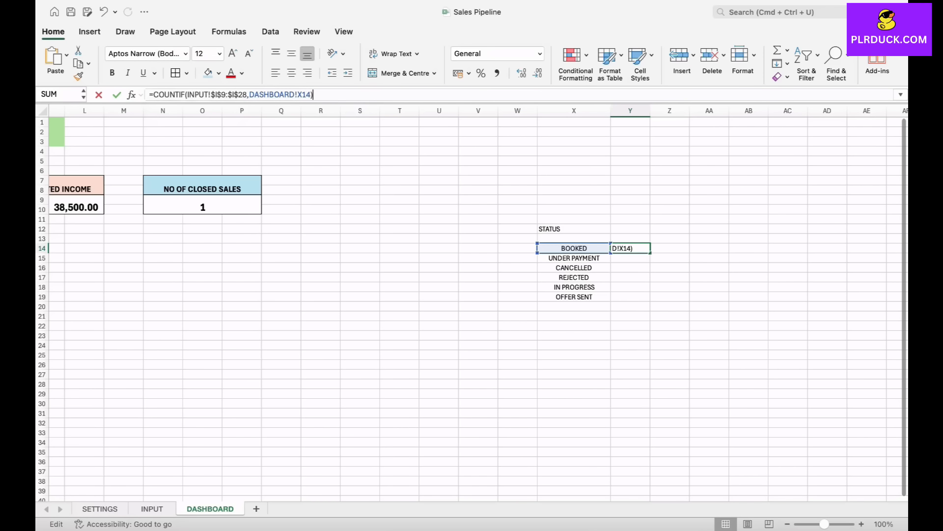
- Fill the Y14 count formula down to Y19 for the remaining statuses and check the copied formulas
{"action": "left_click", "coordinate": [630, 249]}
{"action": "left_click_drag", "start_coordinate": [650, 253], "coordinate": [650, 300]}
{"action": "left_click", "coordinate": [670, 278]}
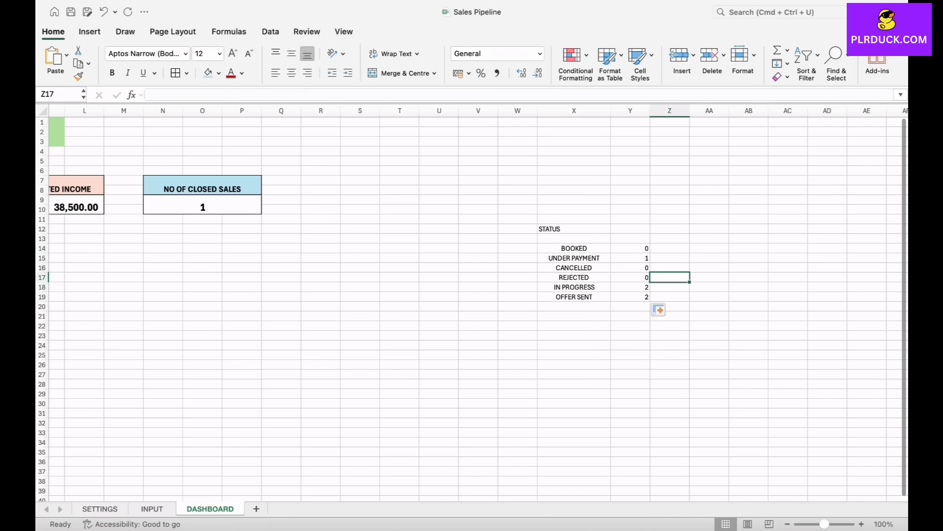
{"action": "left_click", "coordinate": [631, 258]}
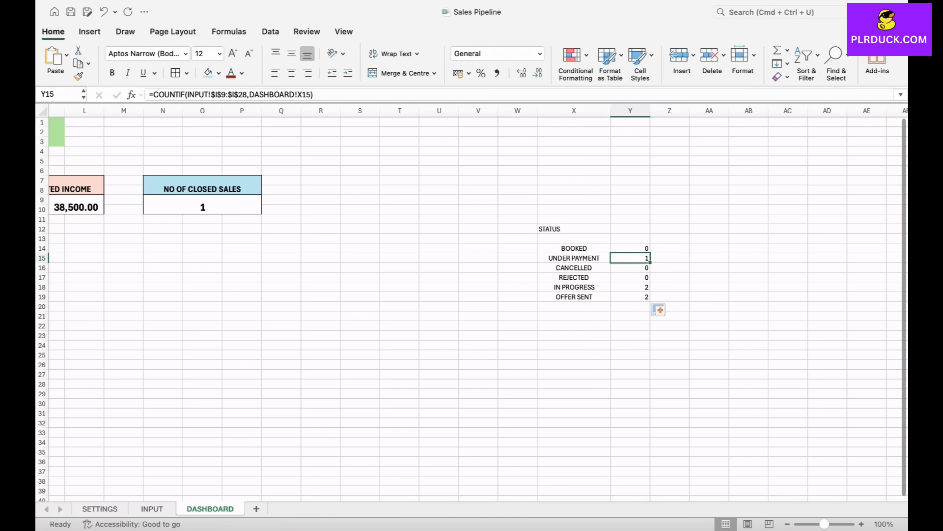
{"action": "left_click", "coordinate": [631, 287]}
{"action": "left_click", "coordinate": [630, 297]}
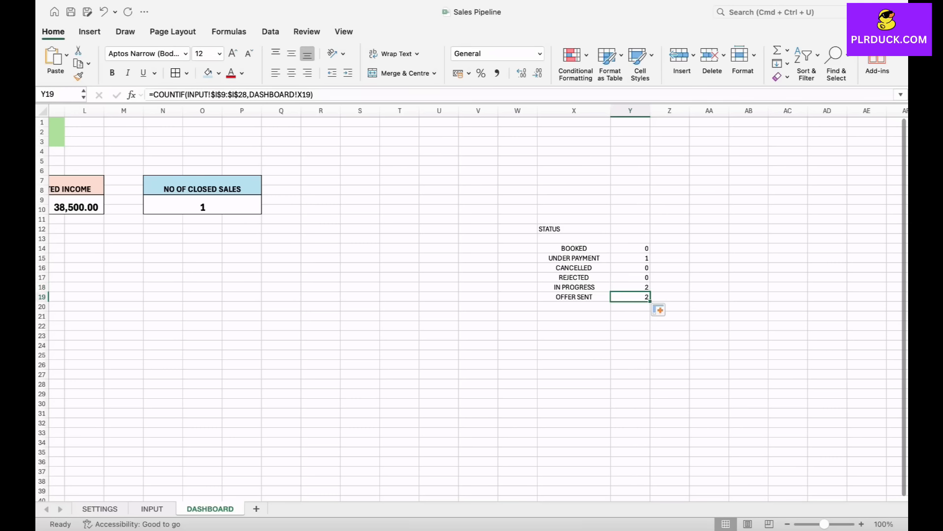
- Insert a 2D clustered column chart from X14:Y19 and place it below the TOTAL PROJECTS card
{"action": "left_click_drag", "start_coordinate": [574, 248], "coordinate": [630, 297]}
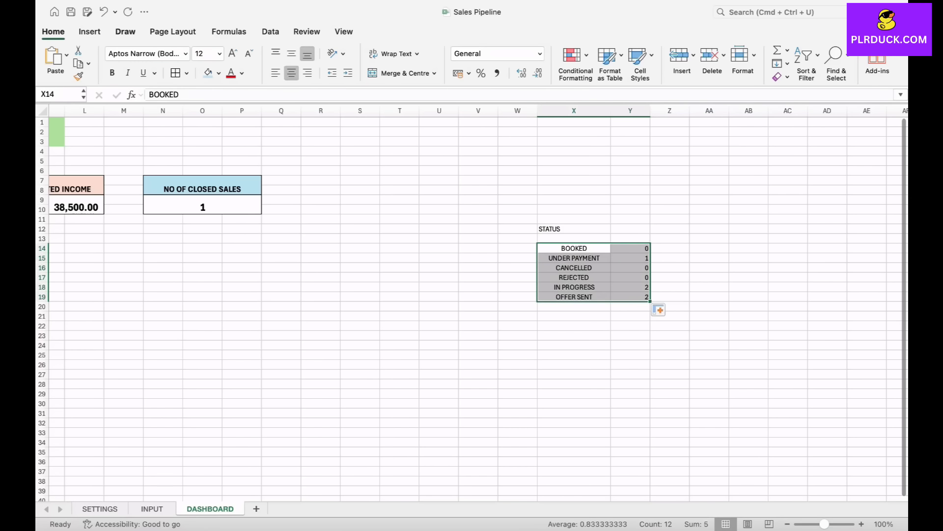
{"action": "left_click", "coordinate": [90, 32]}
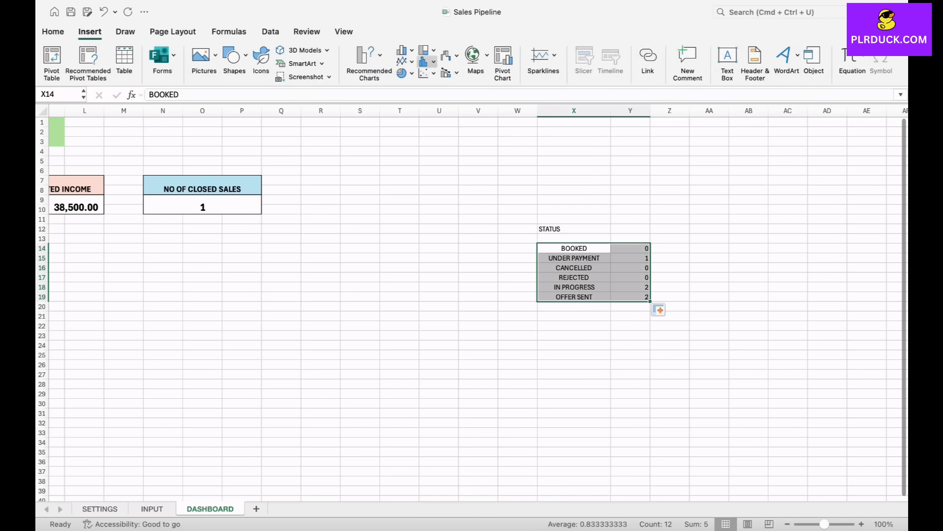
{"action": "left_click", "coordinate": [428, 61]}
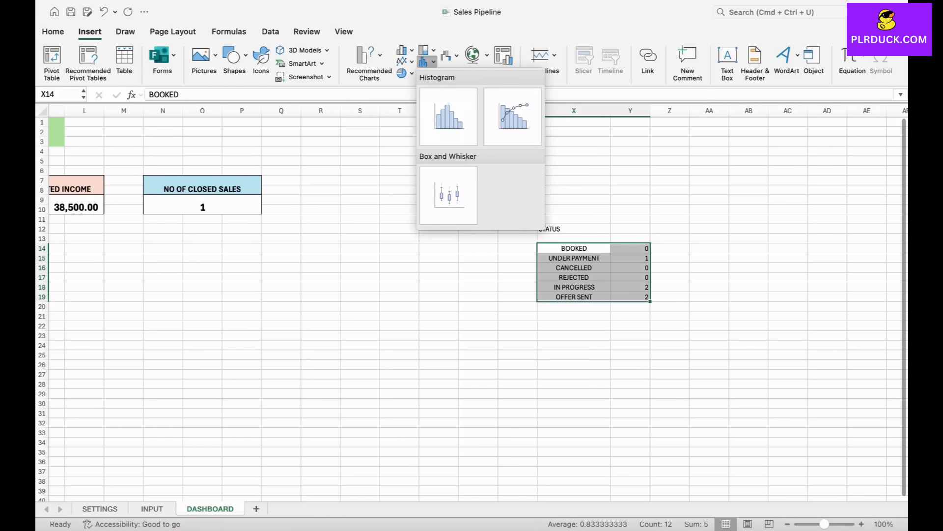
{"action": "left_click", "coordinate": [427, 62]}
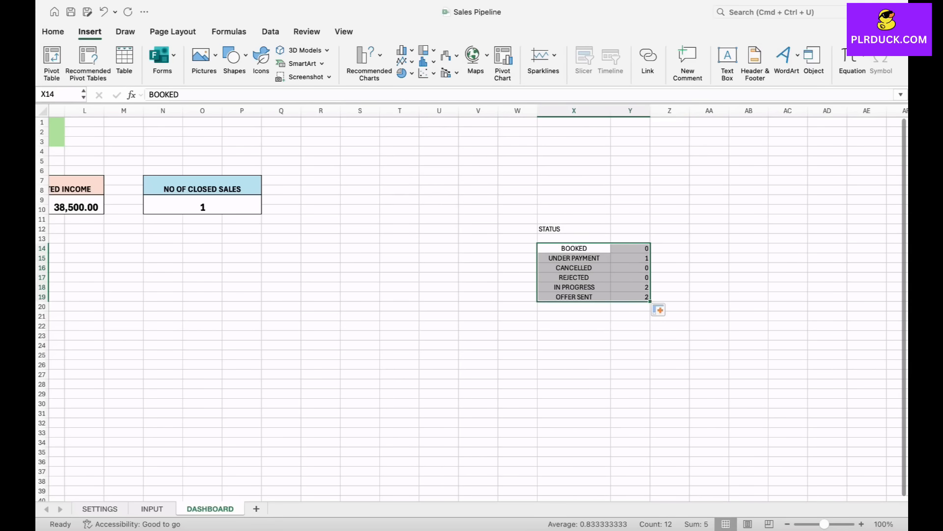
{"action": "left_click", "coordinate": [406, 50]}
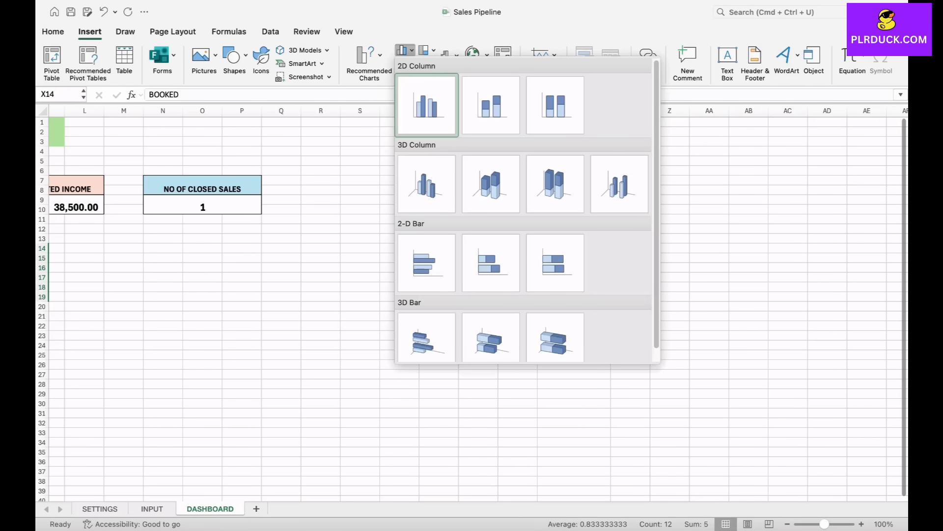
{"action": "left_click", "coordinate": [430, 97]}
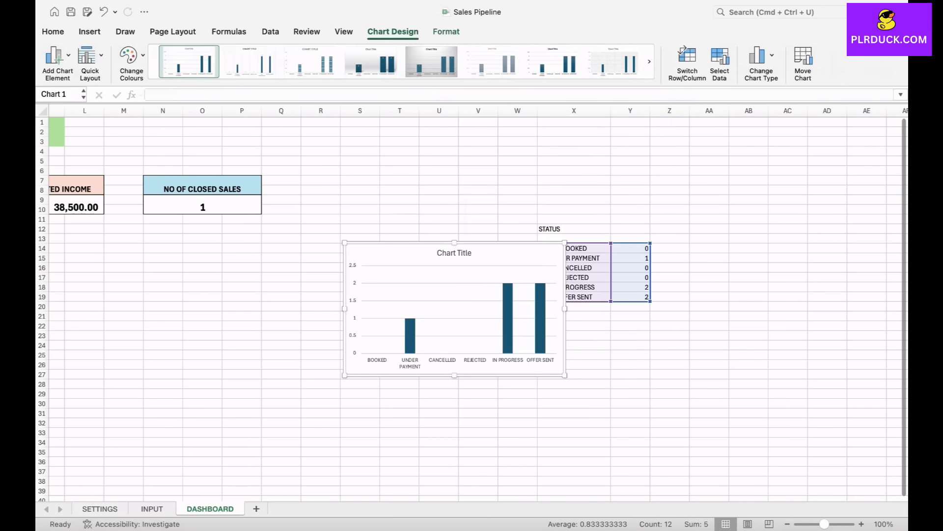
{"action": "left_click_drag", "start_coordinate": [521, 306], "coordinate": [116, 258]}
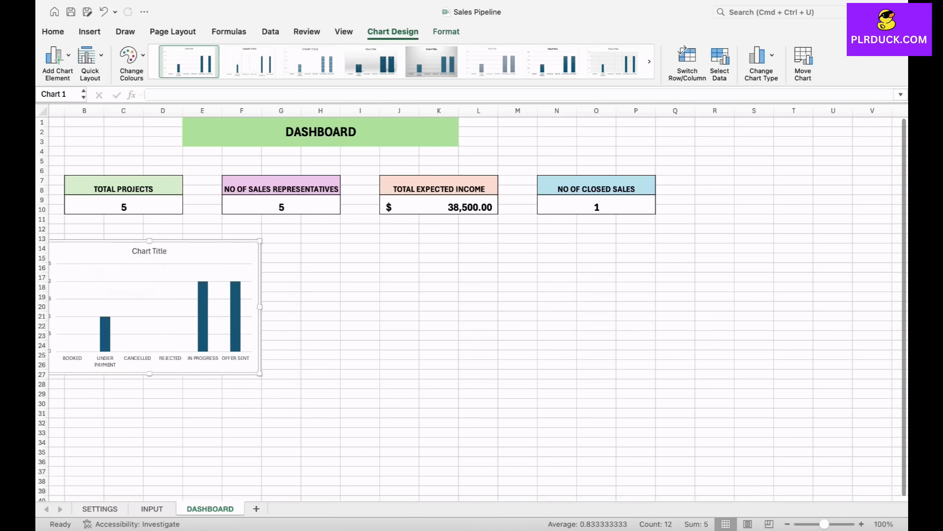
- Title the column chart SALES BY STATUS
{"action": "double_click", "coordinate": [173, 251]}
{"action": "type", "text": "SALES"}
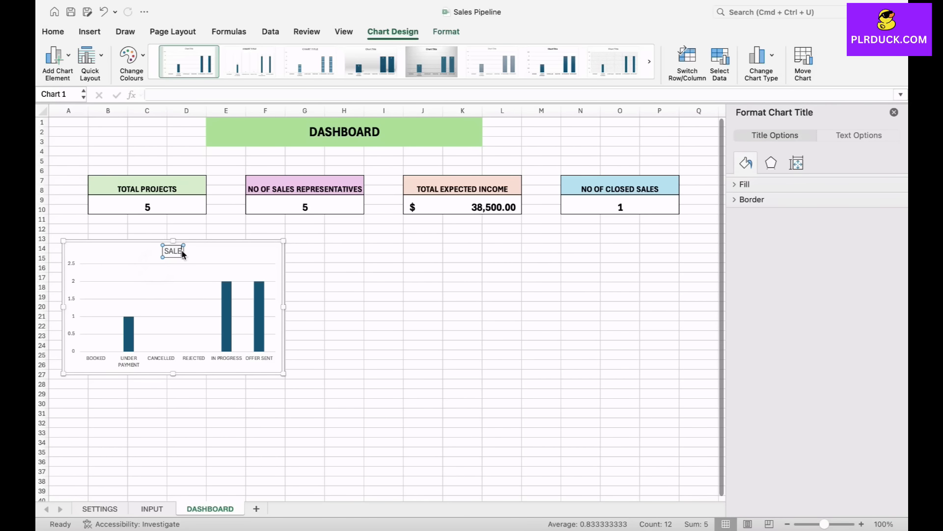
{"action": "type", "text": " BY STATUS"}
{"action": "left_click", "coordinate": [344, 296]}
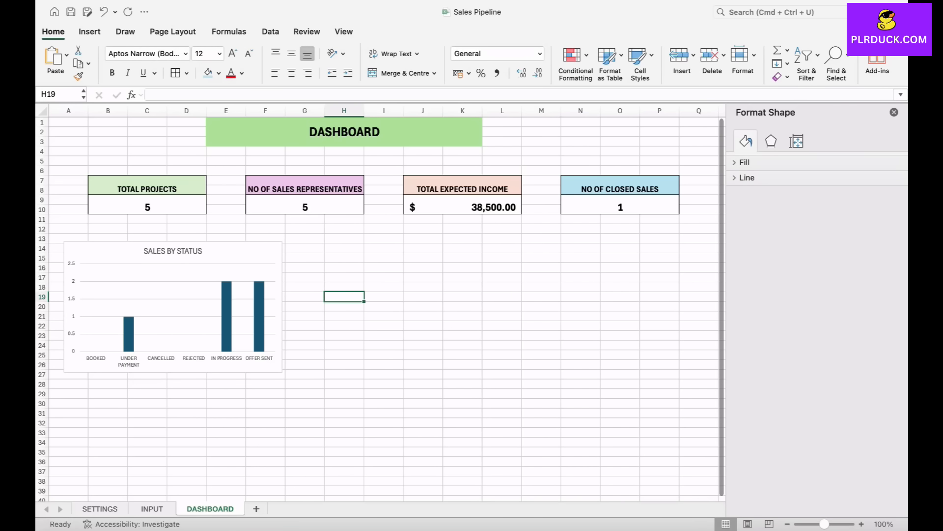
- Fill the columns of the SALES BY STATUS chart with a solid light pink theme colour and close the formatting pane
{"action": "left_click", "coordinate": [129, 339]}
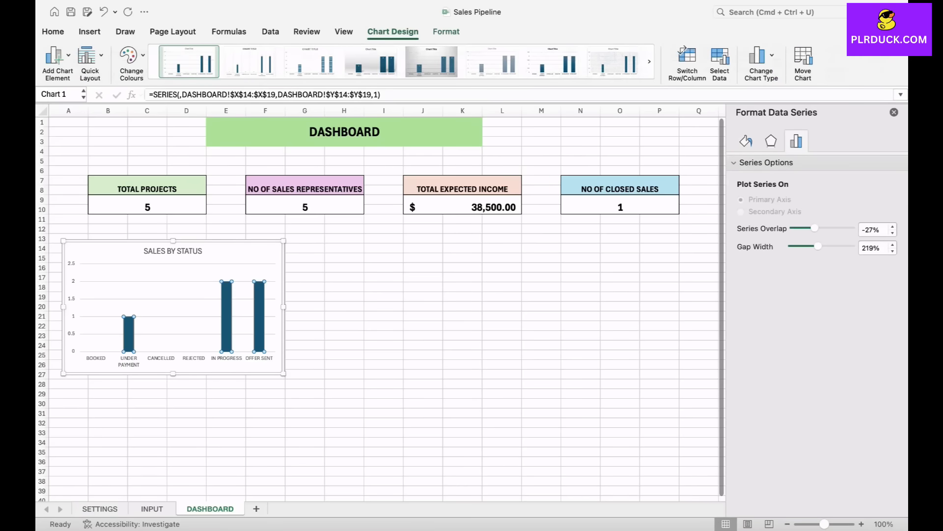
{"action": "left_click", "coordinate": [746, 141]}
{"action": "left_click", "coordinate": [745, 162]}
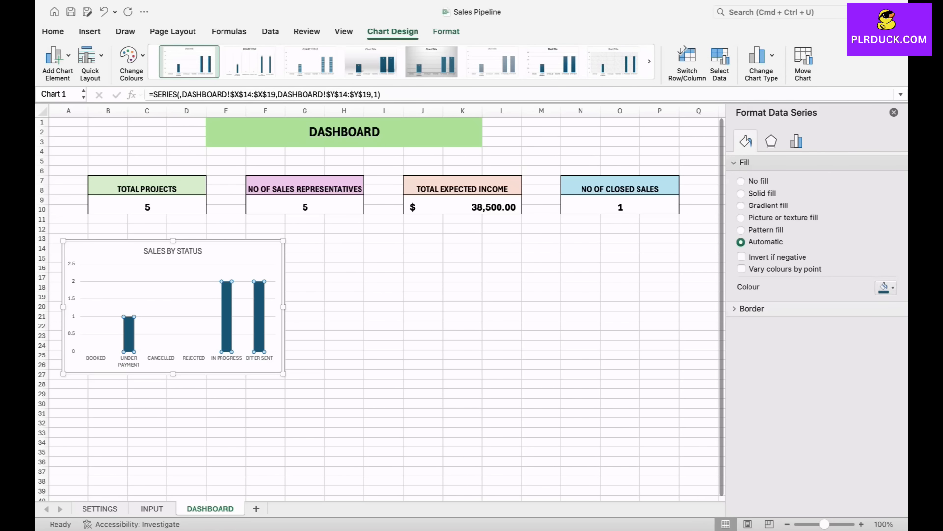
{"action": "left_click", "coordinate": [887, 287]}
{"action": "left_click", "coordinate": [887, 344]}
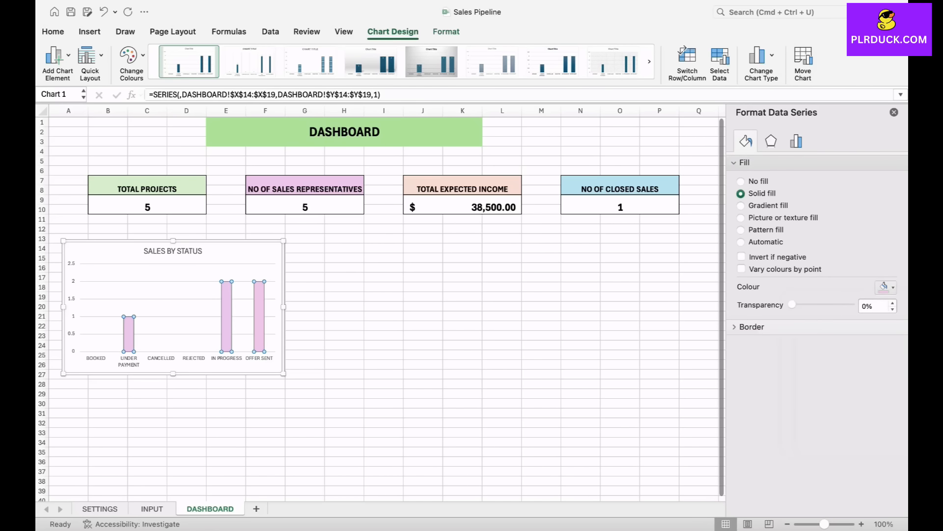
{"action": "left_click", "coordinate": [384, 325]}
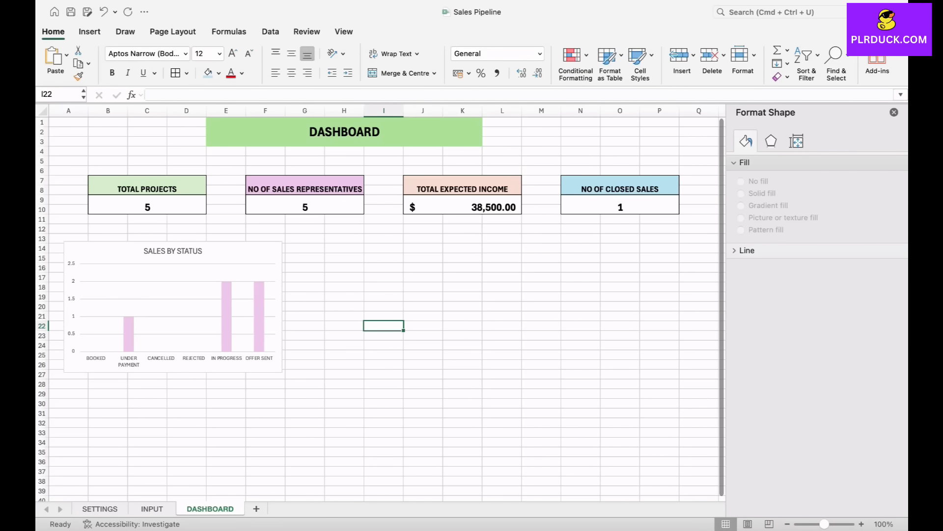
{"action": "left_click", "coordinate": [895, 112]}
- Examine the SALES REPRESENTATIVE entries in G9:G13 on the INPUT sheet
{"action": "scroll", "coordinate": [473, 303], "scroll_direction": "right", "scroll_amount": 1}
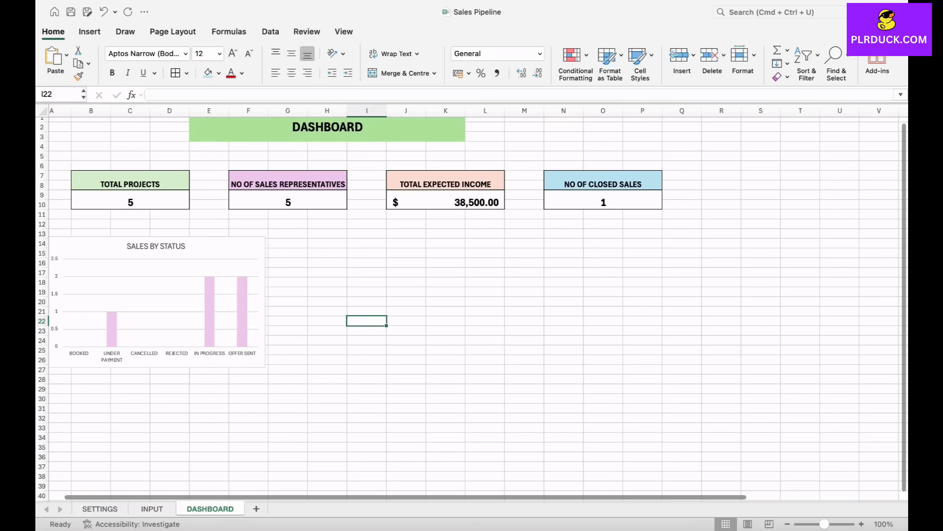
{"action": "left_click", "coordinate": [152, 509]}
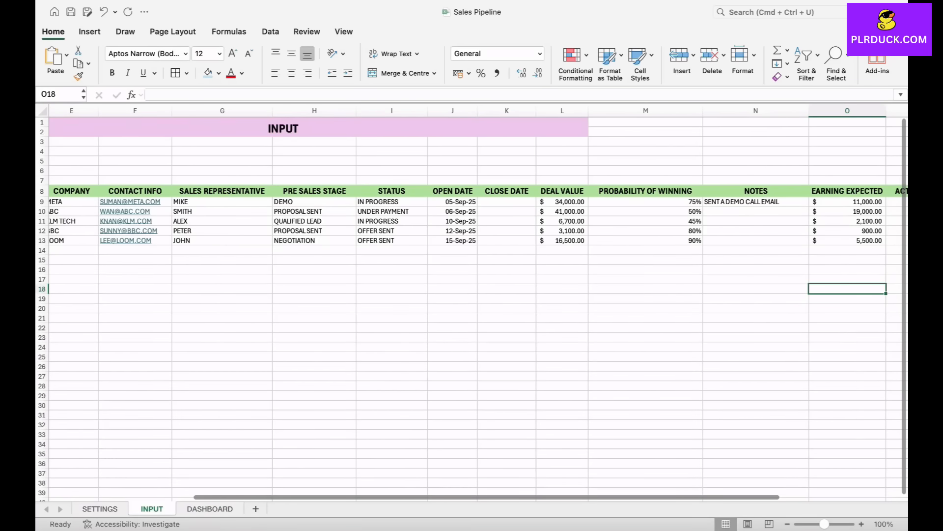
{"action": "scroll", "coordinate": [473, 303], "scroll_direction": "left", "scroll_amount": 1}
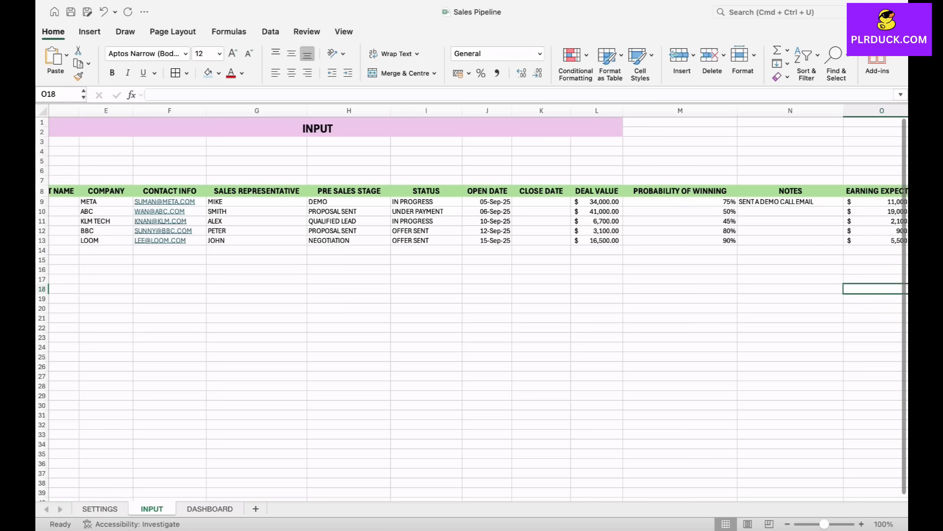
{"action": "scroll", "coordinate": [471, 295], "scroll_direction": "left", "scroll_amount": 3}
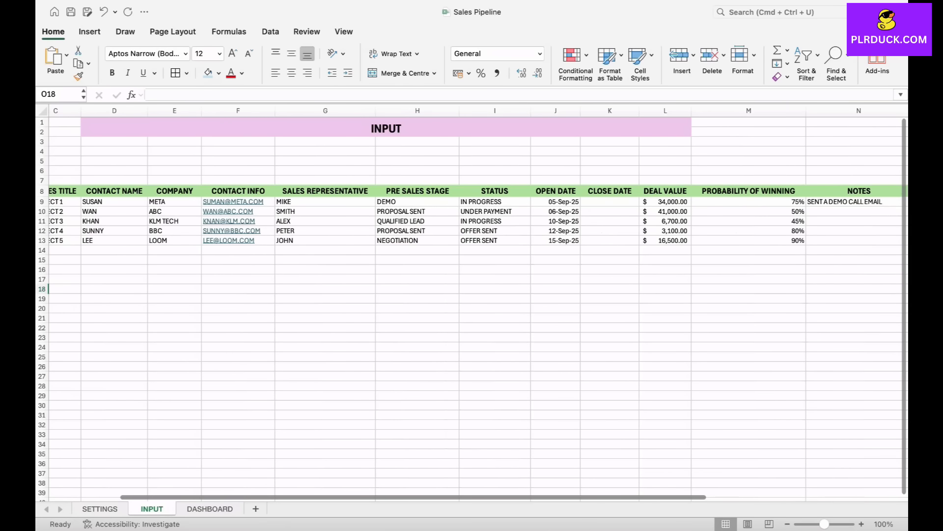
{"action": "left_click_drag", "start_coordinate": [326, 202], "coordinate": [325, 249]}
{"action": "left_click", "coordinate": [325, 289]}
{"action": "left_click", "coordinate": [325, 202]}
{"action": "left_click_drag", "start_coordinate": [326, 201], "coordinate": [326, 241]}
{"action": "left_click", "coordinate": [325, 299]}
{"action": "left_click", "coordinate": [325, 201]}
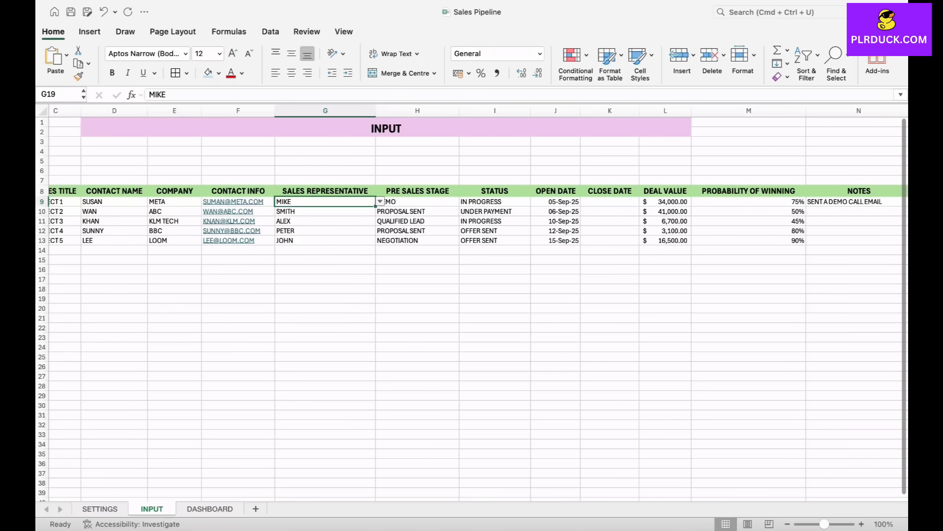
{"action": "left_click_drag", "start_coordinate": [326, 201], "coordinate": [326, 241]}
{"action": "left_click", "coordinate": [325, 269]}
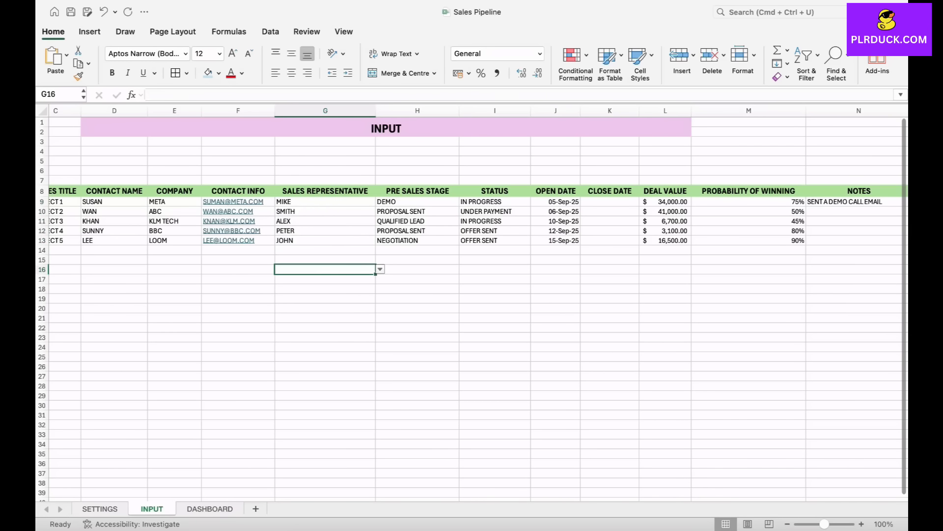
- Copy the sales representative list D8:D12 from the SETTINGS sheet to the DASHBOARD sheet starting at X25
{"action": "left_click", "coordinate": [100, 509]}
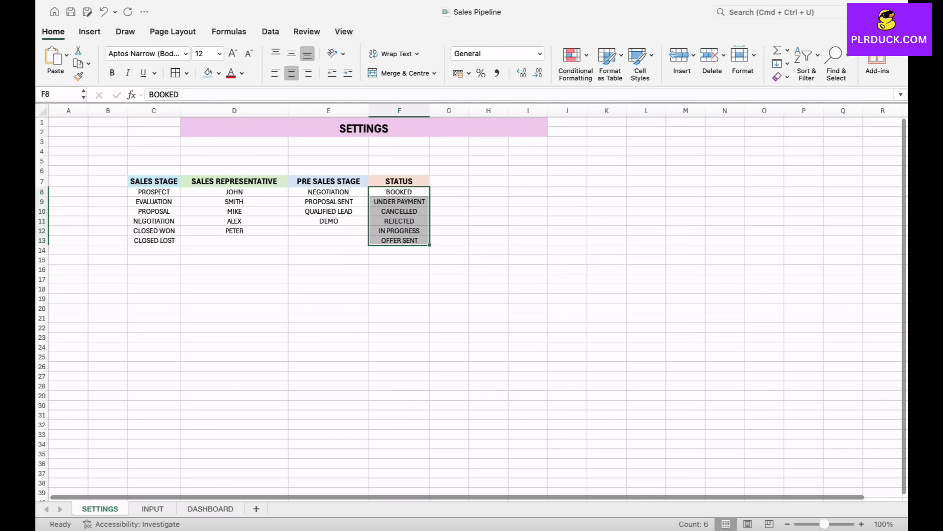
{"action": "left_click_drag", "start_coordinate": [234, 192], "coordinate": [234, 230]}
{"action": "key", "text": "super+c"}
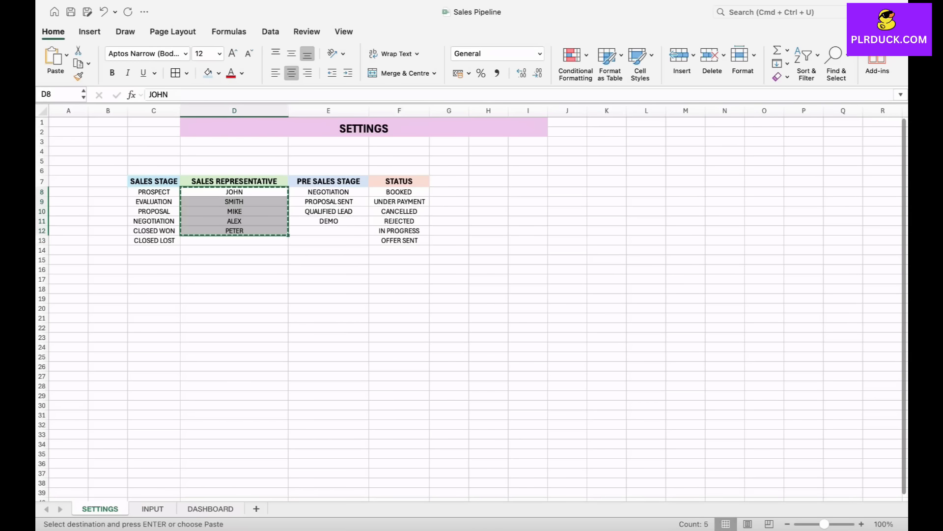
{"action": "left_click", "coordinate": [210, 509]}
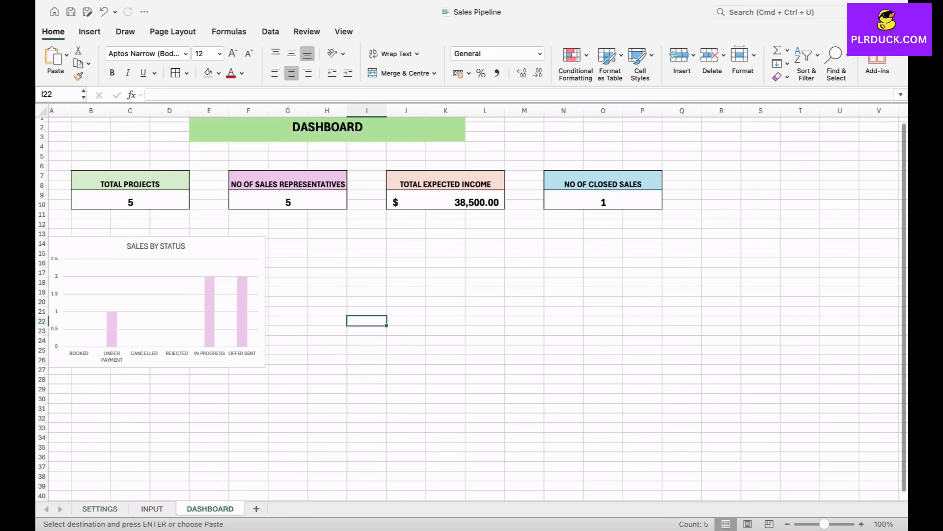
{"action": "scroll", "coordinate": [471, 304], "scroll_direction": "right", "scroll_amount": 8}
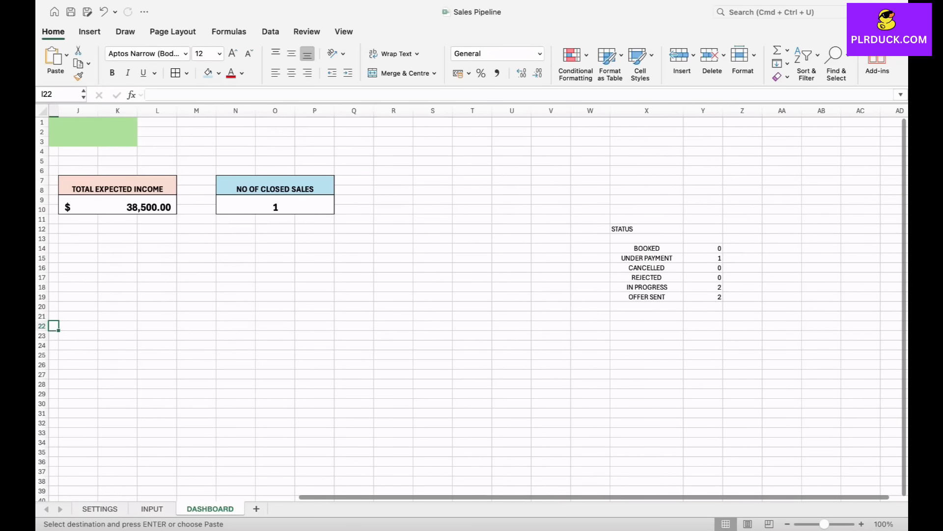
{"action": "left_click", "coordinate": [647, 355]}
{"action": "key", "text": "super+v"}
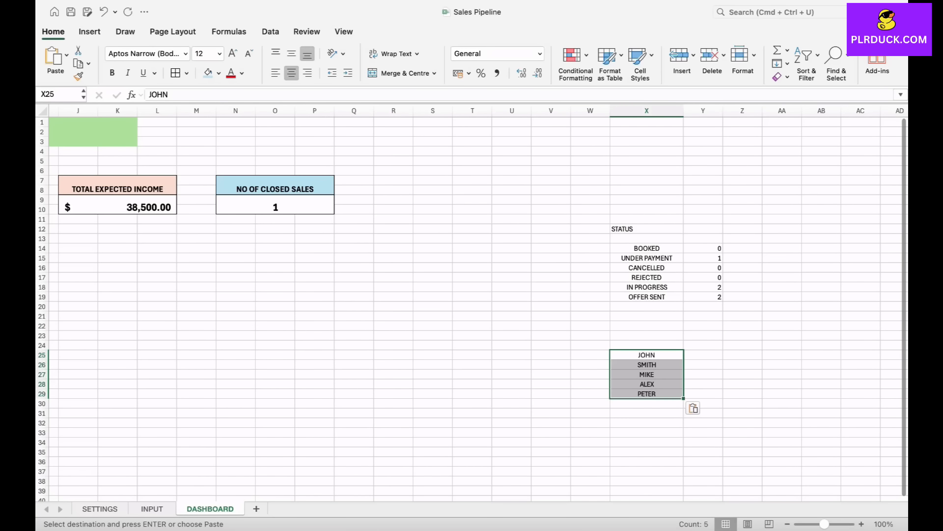
- Enter =COUNTIF(INPUT!G9:G28,DASHBOARD!X25) in Y25 to count the deals of the first sales representative
{"action": "left_click", "coordinate": [703, 355]}
{"action": "key", "text": "Escape"}
{"action": "type", "text": "=CO"}
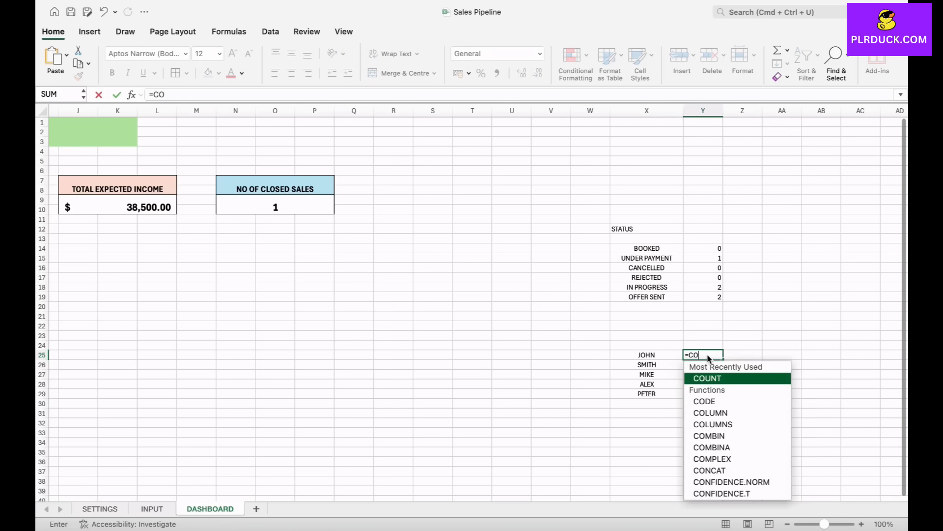
{"action": "type", "text": "UNTIF"}
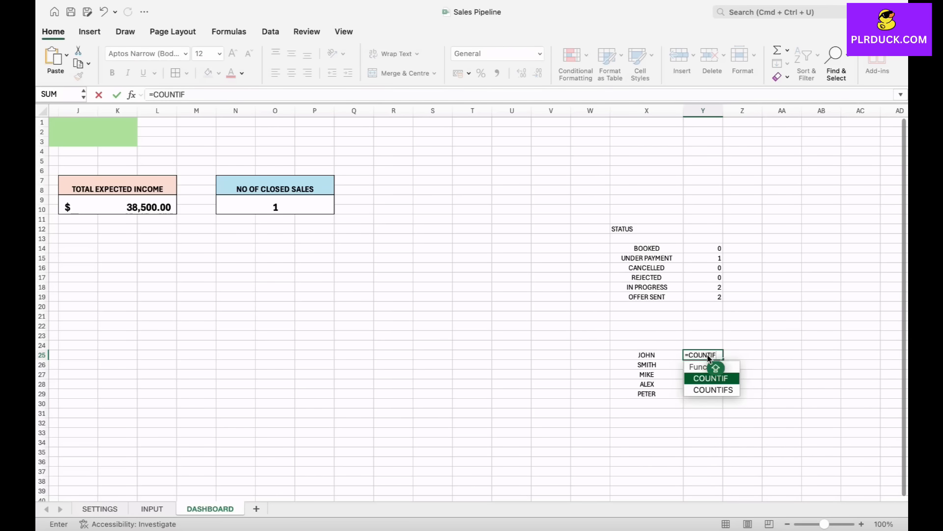
{"action": "type", "text": "("}
{"action": "left_click", "coordinate": [152, 508]}
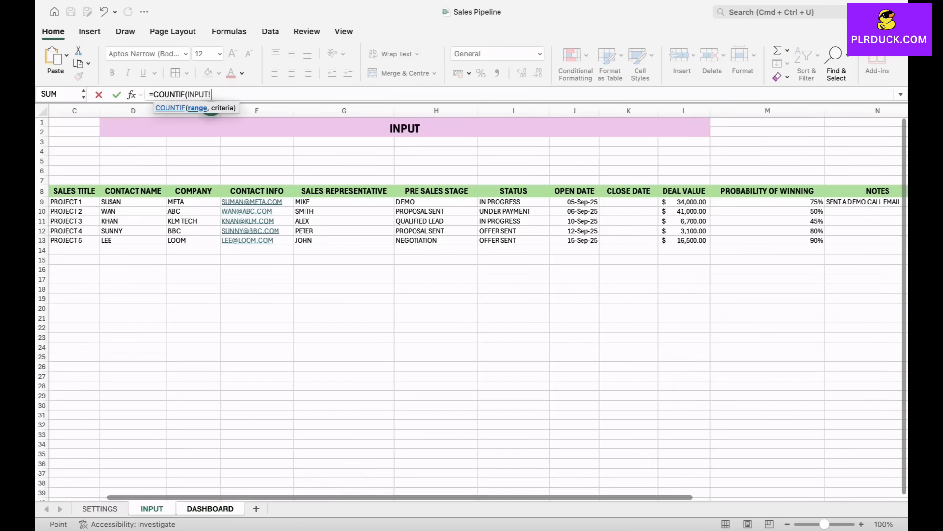
{"action": "scroll", "coordinate": [300, 358], "scroll_direction": "left", "scroll_amount": 2}
{"action": "left_click_drag", "start_coordinate": [386, 202], "coordinate": [441, 386]}
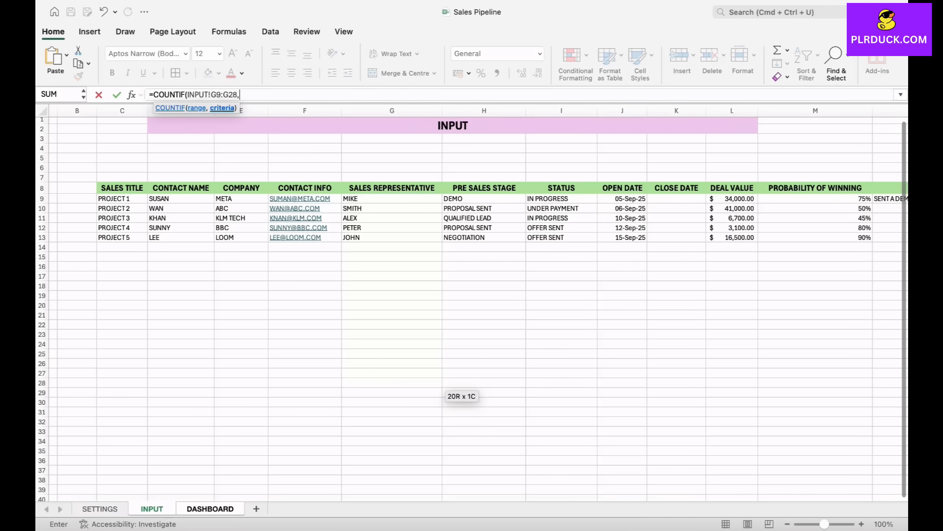
{"action": "type", "text": ","}
{"action": "left_click", "coordinate": [210, 508]}
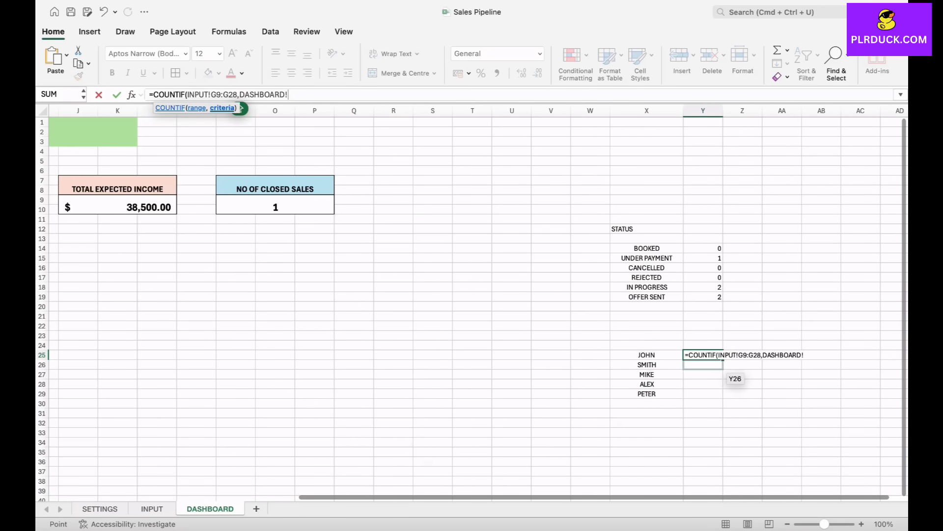
{"action": "left_click", "coordinate": [647, 355]}
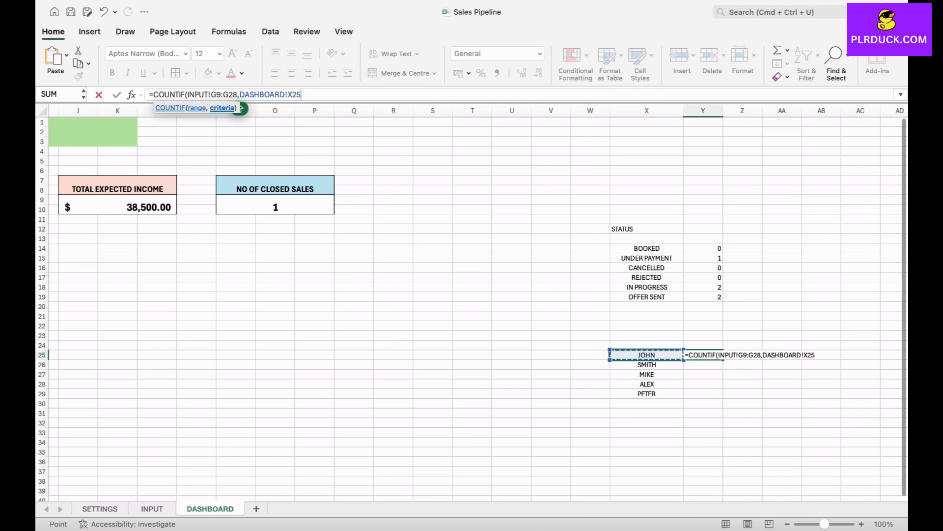
{"action": "type", "text": ")"}
{"action": "key", "text": "Return"}
- Make the range in Y25's formula absolute so it reads =COUNTIF(INPUT!$G$9:$G$28,DASHBOARD!X25)
{"action": "left_click", "coordinate": [647, 355]}
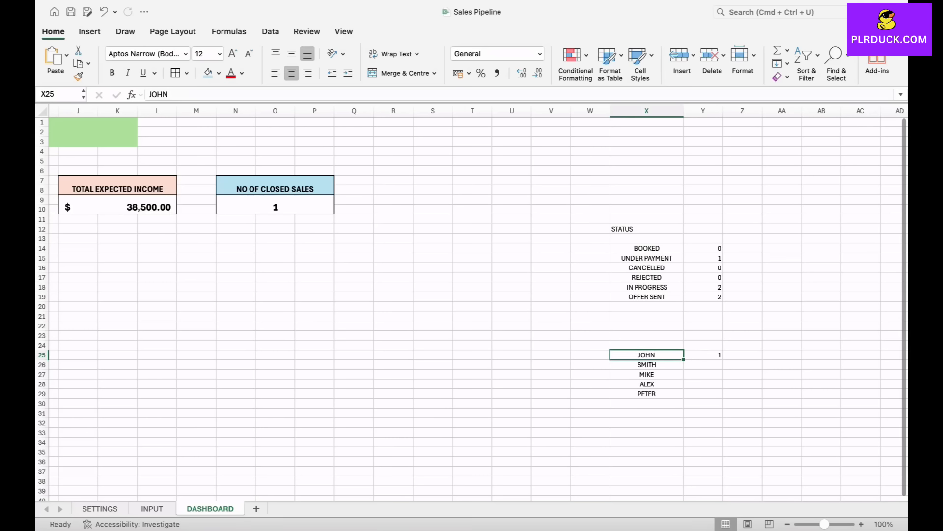
{"action": "left_click", "coordinate": [703, 355]}
{"action": "left_click", "coordinate": [212, 95]}
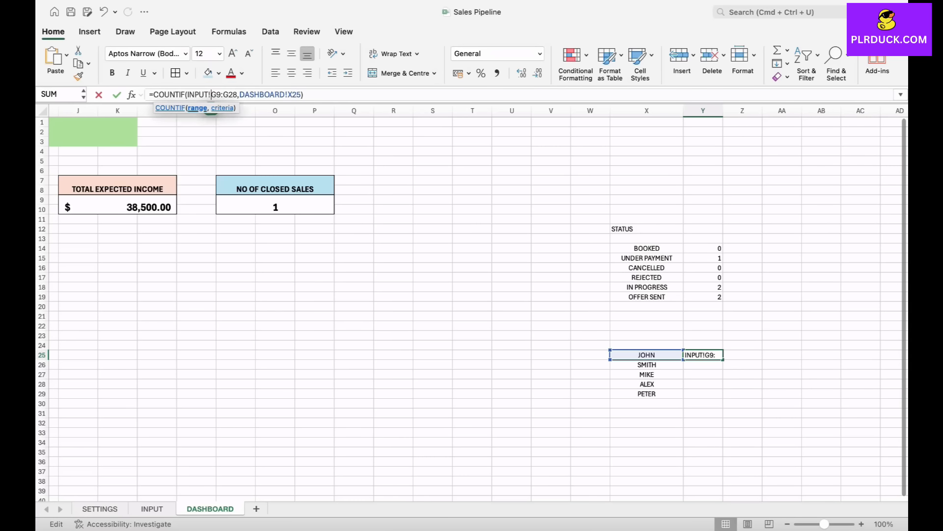
{"action": "type", "text": "$G$"}
{"action": "key", "text": "Return"}
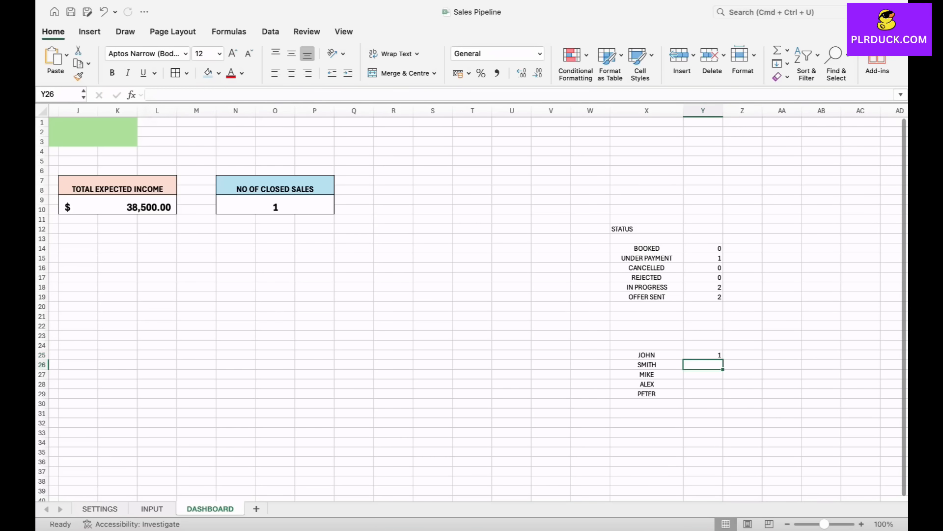
- Fill the Y25 count formula down to Y29 for the remaining sales representatives
{"action": "left_click", "coordinate": [703, 355]}
{"action": "left_click_drag", "start_coordinate": [723, 359], "coordinate": [723, 397]}
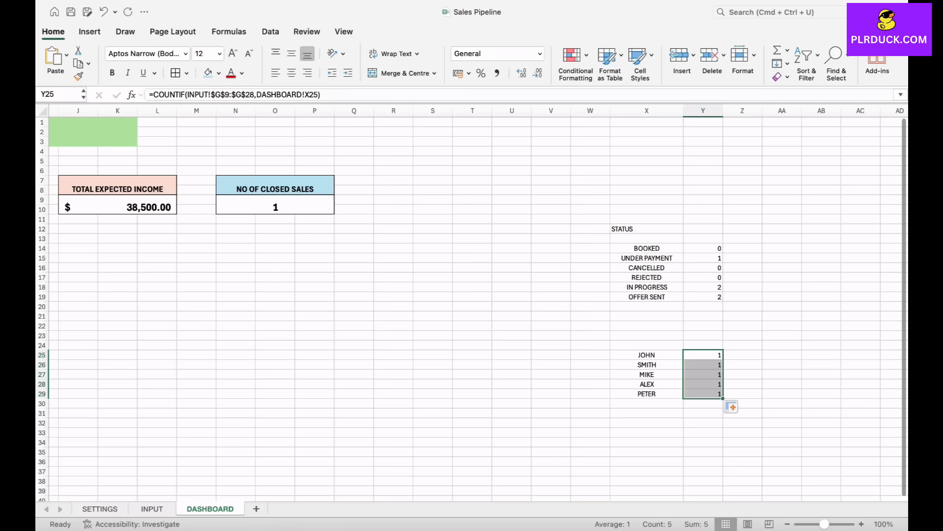
{"action": "left_click", "coordinate": [782, 384]}
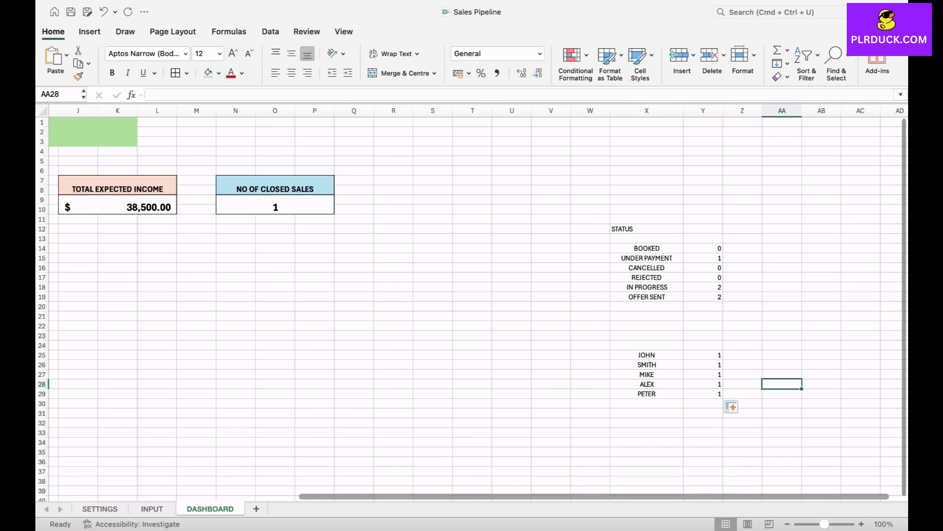
- Change PROJECT 2's sales representative in G10 of the INPUT sheet to the one assigned to PROJECT 1, and check the DASHBOARD counts
{"action": "left_click", "coordinate": [152, 509]}
{"action": "left_click", "coordinate": [392, 208]}
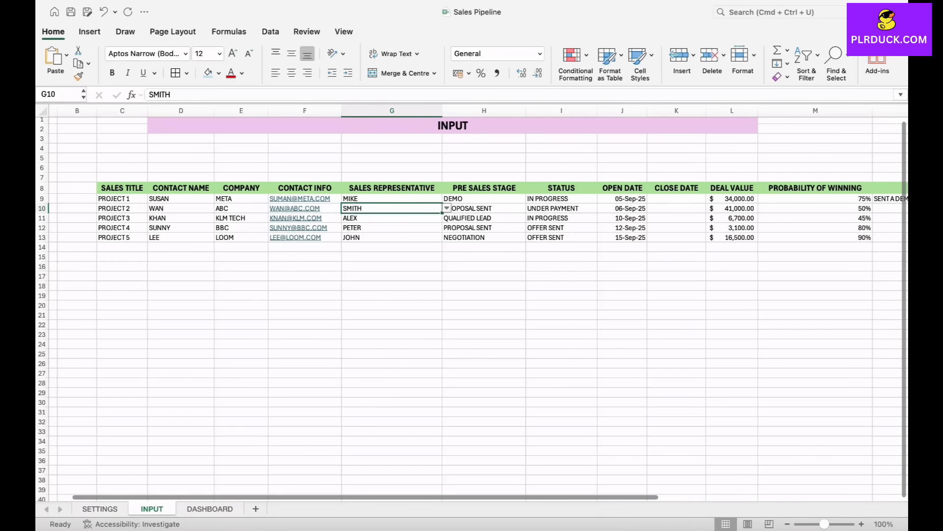
{"action": "left_click", "coordinate": [446, 208]}
{"action": "left_click", "coordinate": [357, 242]}
{"action": "left_click", "coordinate": [392, 286]}
{"action": "left_click", "coordinate": [210, 509]}
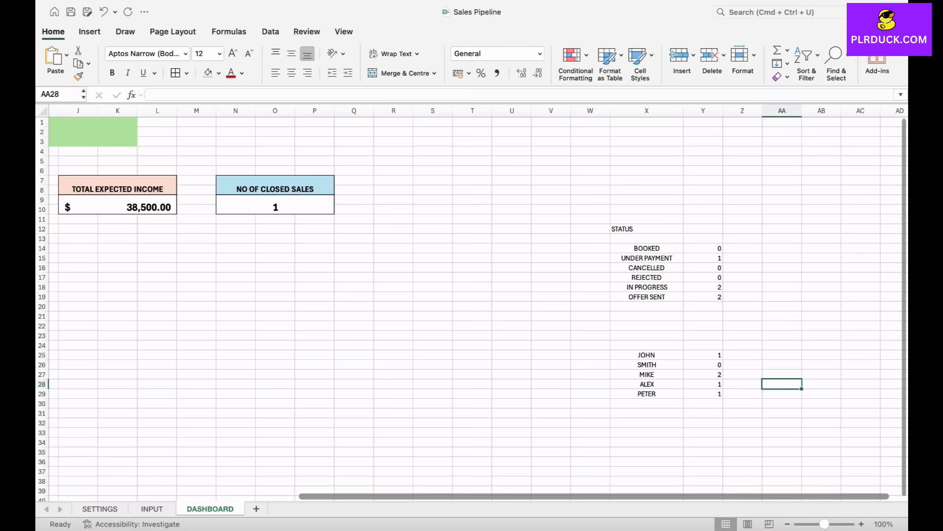
- Insert a 2D pie chart from the sales representative counts in X25:Y29
{"action": "left_click_drag", "start_coordinate": [647, 354], "coordinate": [703, 394]}
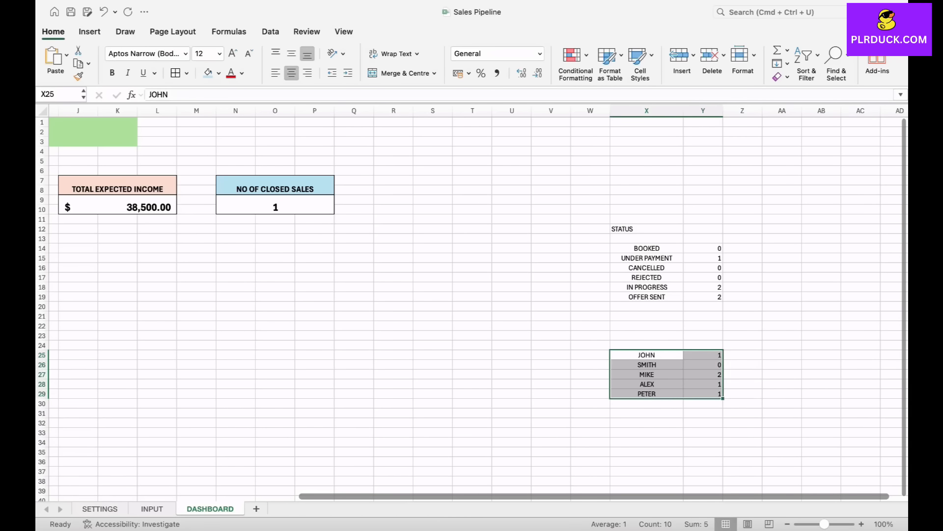
{"action": "left_click", "coordinate": [90, 31]}
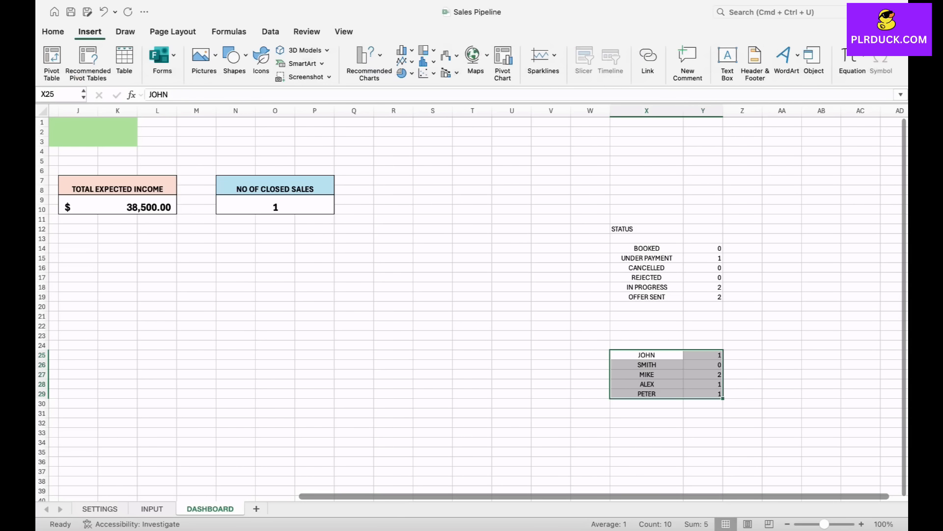
{"action": "left_click", "coordinate": [404, 73]}
{"action": "left_click", "coordinate": [426, 128]}
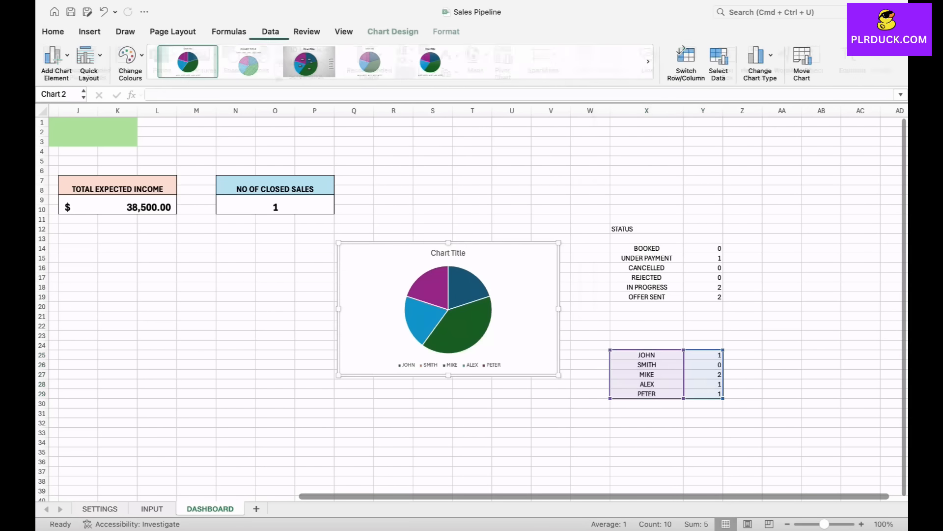
- Place the pie chart below the TOTAL EXPECTED INCOME card, beside the column chart, and enlarge it
{"action": "left_click_drag", "start_coordinate": [499, 259], "coordinate": [255, 286]}
{"action": "scroll", "coordinate": [255, 287], "scroll_direction": "left", "scroll_amount": 5}
{"action": "scroll", "coordinate": [255, 286], "scroll_direction": "right", "scroll_amount": 1}
{"action": "left_click_drag", "start_coordinate": [484, 305], "coordinate": [315, 256]}
{"action": "key", "text": "super+z"}
{"action": "left_click_drag", "start_coordinate": [496, 374], "coordinate": [548, 393]}
{"action": "left_click_drag", "start_coordinate": [510, 309], "coordinate": [595, 310]}
- Enlarge the SALES BY STATUS chart to span about columns B to H and nudge the pie chart into line beside it
{"action": "left_click", "coordinate": [172, 298]}
{"action": "left_click_drag", "start_coordinate": [254, 372], "coordinate": [288, 394]}
{"action": "left_click_drag", "start_coordinate": [245, 251], "coordinate": [270, 250]}
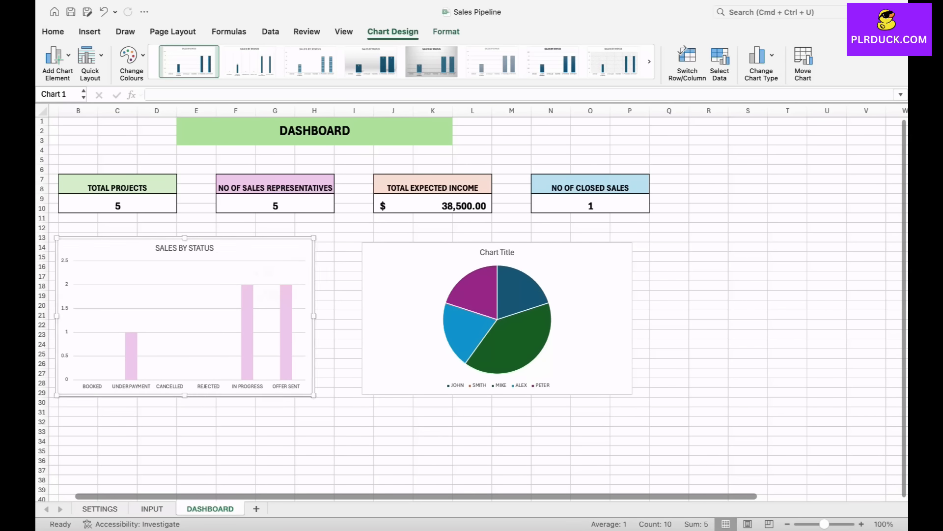
{"action": "left_click_drag", "start_coordinate": [413, 273], "coordinate": [409, 272]}
- Title the pie chart SALES REPRESENTATIVE
{"action": "left_click", "coordinate": [493, 251]}
{"action": "double_click", "coordinate": [494, 251]}
{"action": "triple_click", "coordinate": [497, 250]}
{"action": "type", "text": "SA"}
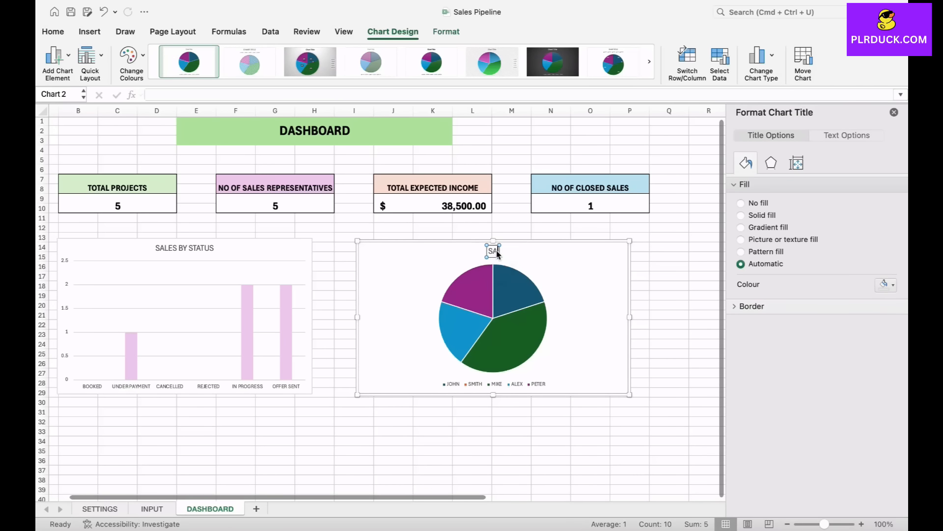
{"action": "type", "text": "LES REPRESENTATIVE"}
{"action": "key", "text": "Escape"}
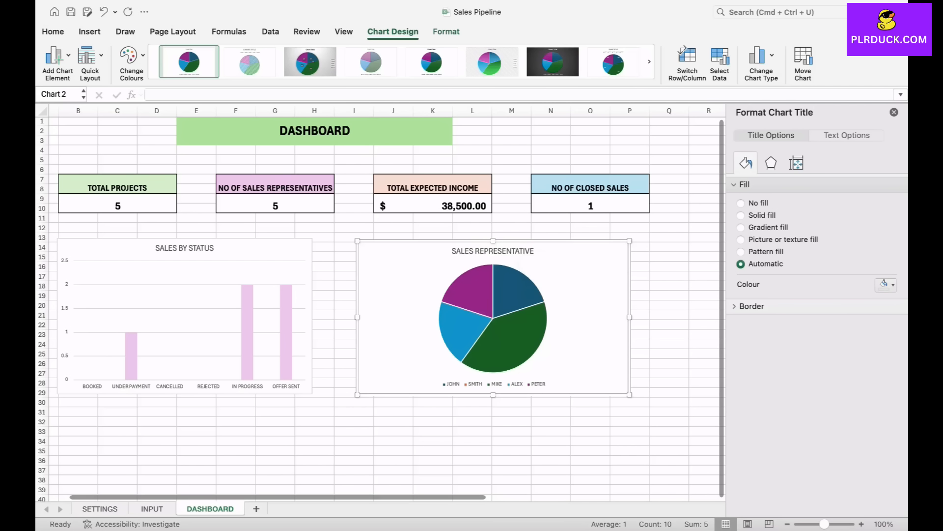
- Recolour the SALES REPRESENTATIVE pie chart's purple slice light pink and its dark blue slice light green
{"action": "left_click", "coordinate": [474, 292]}
{"action": "left_click", "coordinate": [474, 292]}
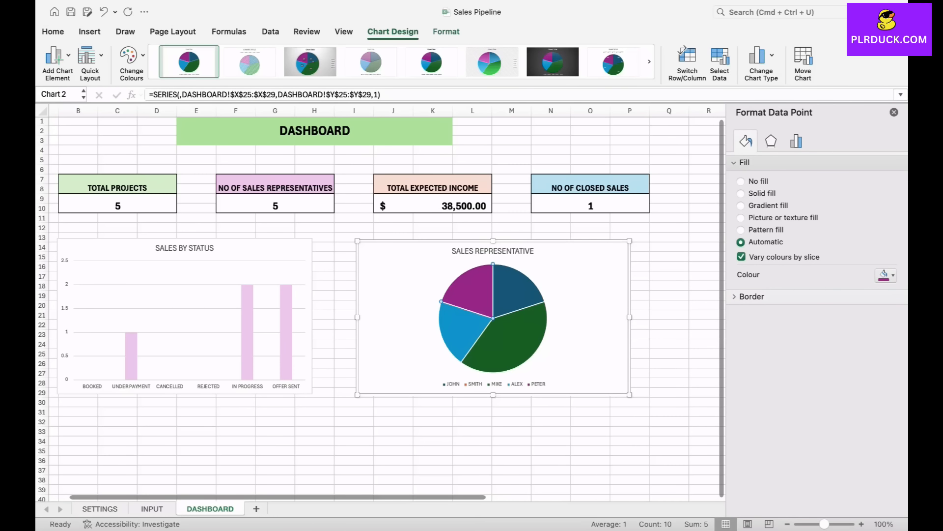
{"action": "left_click", "coordinate": [887, 275]}
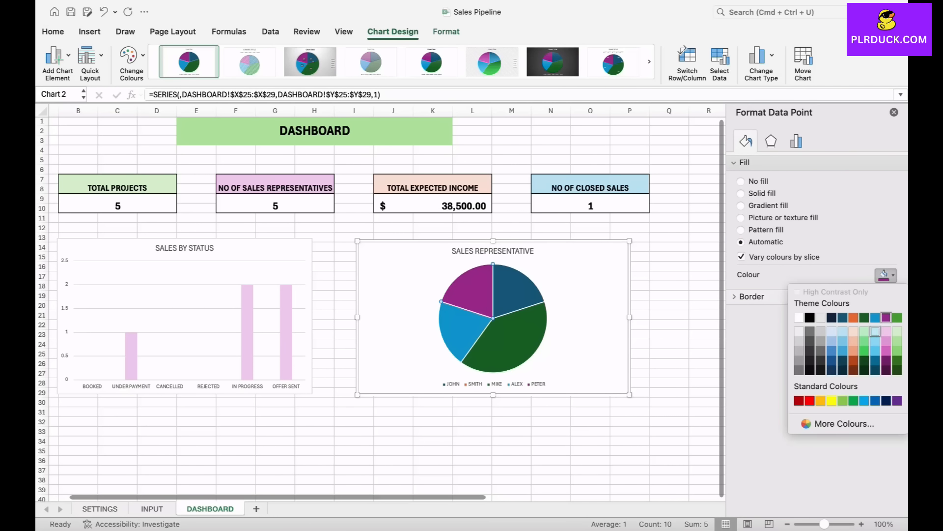
{"action": "left_click", "coordinate": [887, 331]}
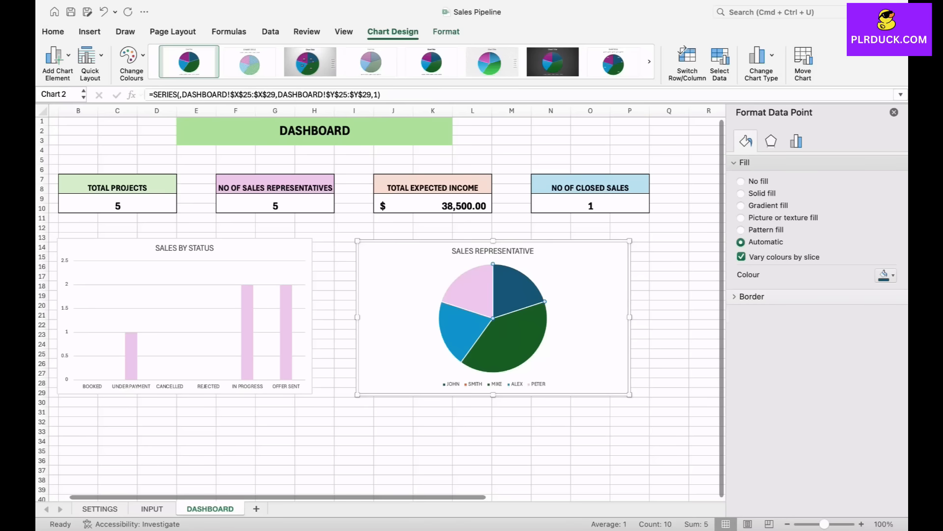
{"action": "left_click", "coordinate": [887, 275]}
{"action": "left_click", "coordinate": [897, 332]}
- Recolour the pie chart's dark green slice light orange and its bright blue slice grey, and deselect the chart
{"action": "left_click", "coordinate": [516, 337]}
{"action": "left_click", "coordinate": [887, 275]}
{"action": "left_click", "coordinate": [865, 331]}
{"action": "left_click", "coordinate": [887, 275]}
{"action": "left_click", "coordinate": [854, 331]}
{"action": "left_click", "coordinate": [464, 326]}
{"action": "left_click", "coordinate": [887, 275]}
{"action": "left_click", "coordinate": [821, 341]}
{"action": "left_click", "coordinate": [669, 344]}
{"action": "left_click", "coordinate": [551, 440]}
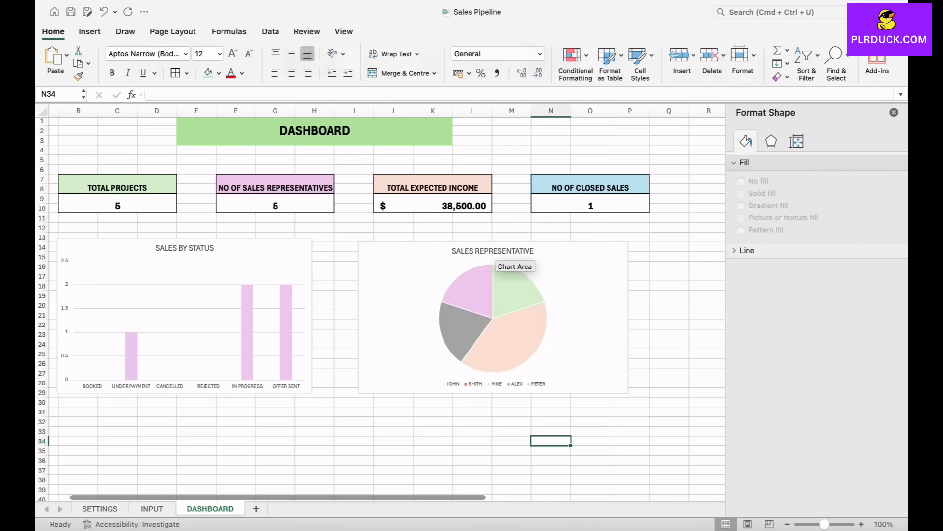
- Review the sales representative and deal value columns on the INPUT sheet
{"action": "mouse_move", "coordinate": [477, 309]}
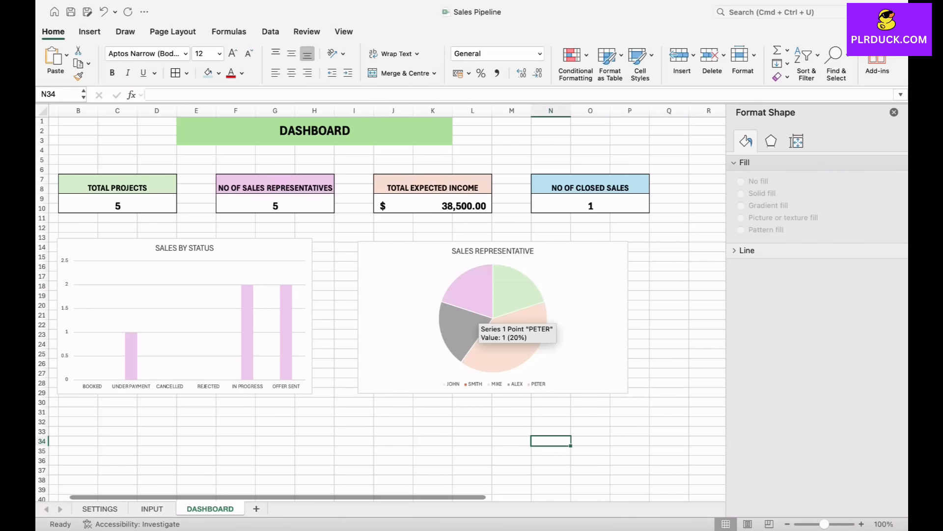
{"action": "scroll", "coordinate": [477, 325], "scroll_direction": "right", "scroll_amount": 7}
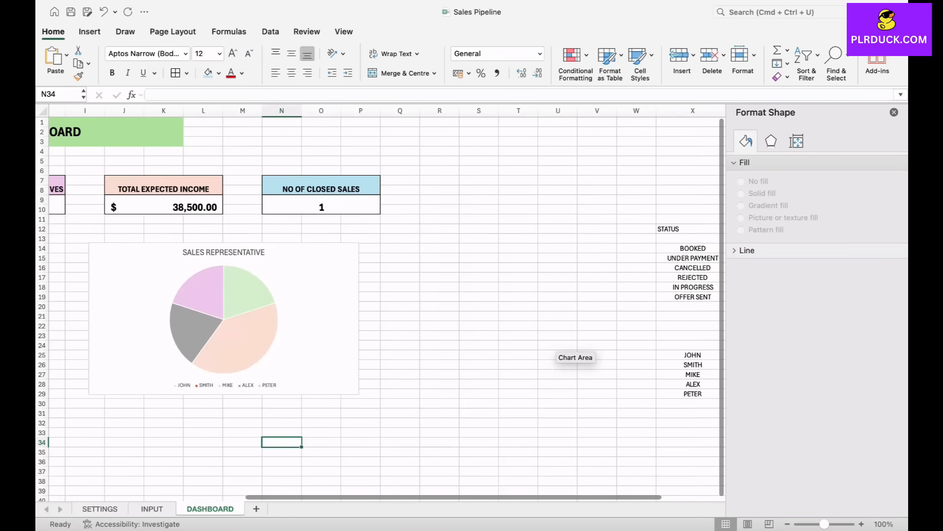
{"action": "scroll", "coordinate": [555, 344], "scroll_direction": "left", "scroll_amount": 6}
{"action": "left_click", "coordinate": [152, 509]}
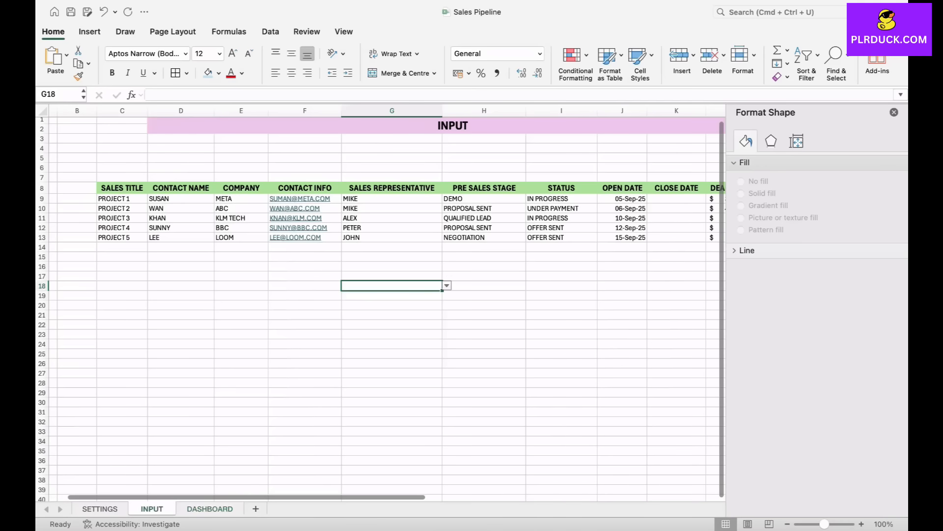
{"action": "scroll", "coordinate": [381, 303], "scroll_direction": "right", "scroll_amount": 3}
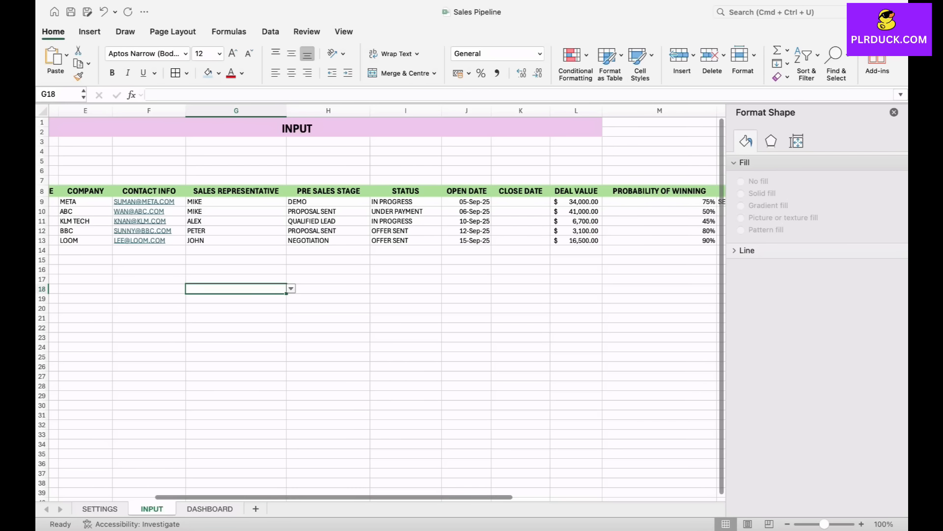
- Copy the sales representative names from X25:X29 on the DASHBOARD sheet to the cells starting at X36
{"action": "left_click", "coordinate": [210, 508]}
{"action": "scroll", "coordinate": [381, 309], "scroll_direction": "right", "scroll_amount": 4}
{"action": "scroll", "coordinate": [570, 344], "scroll_direction": "right", "scroll_amount": 4}
{"action": "scroll", "coordinate": [570, 344], "scroll_direction": "down", "scroll_amount": 3}
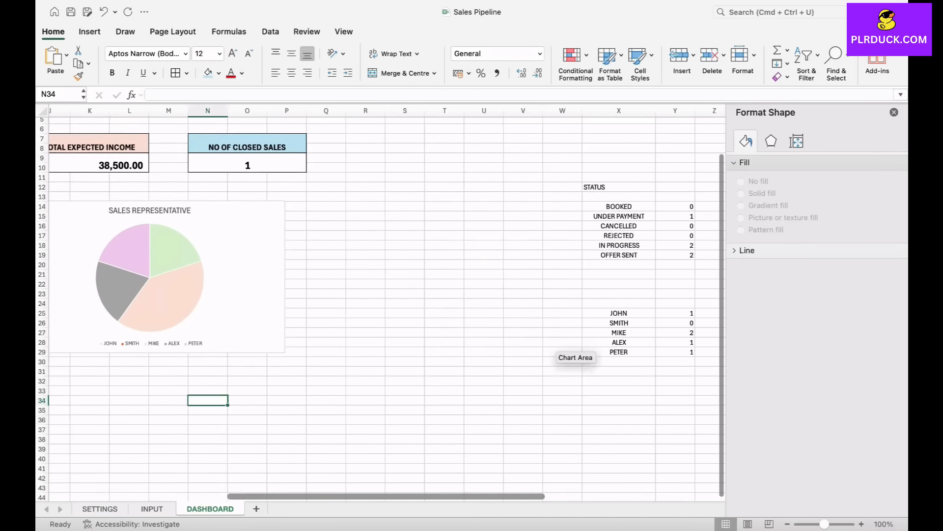
{"action": "left_click_drag", "start_coordinate": [552, 284], "coordinate": [552, 323]}
{"action": "key", "text": "super+c"}
{"action": "left_click", "coordinate": [552, 391]}
{"action": "key", "text": "super+v"}
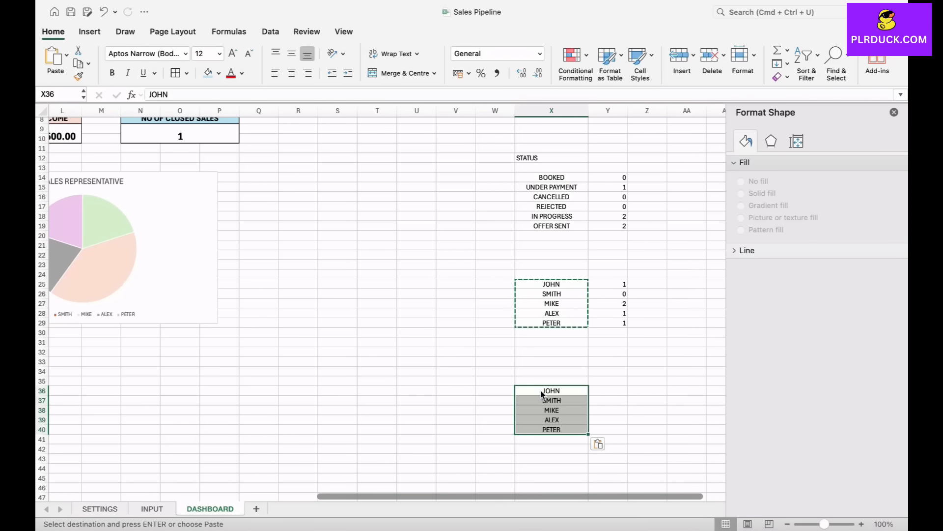
- Enter =SUMIF(INPUT!G9:G28,DASHBOARD!X36,INPUT!L9:L28) in Y36 to total the first representative's deal values
{"action": "scroll", "coordinate": [381, 305], "scroll_direction": "right", "scroll_amount": 2}
{"action": "scroll", "coordinate": [381, 305], "scroll_direction": "down", "scroll_amount": 1}
{"action": "left_click", "coordinate": [544, 380]}
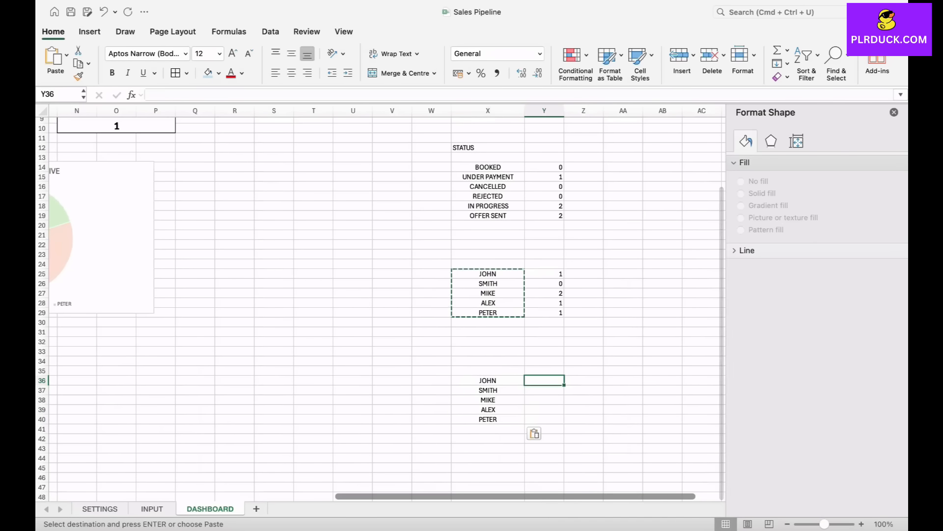
{"action": "type", "text": "=SUMIF("}
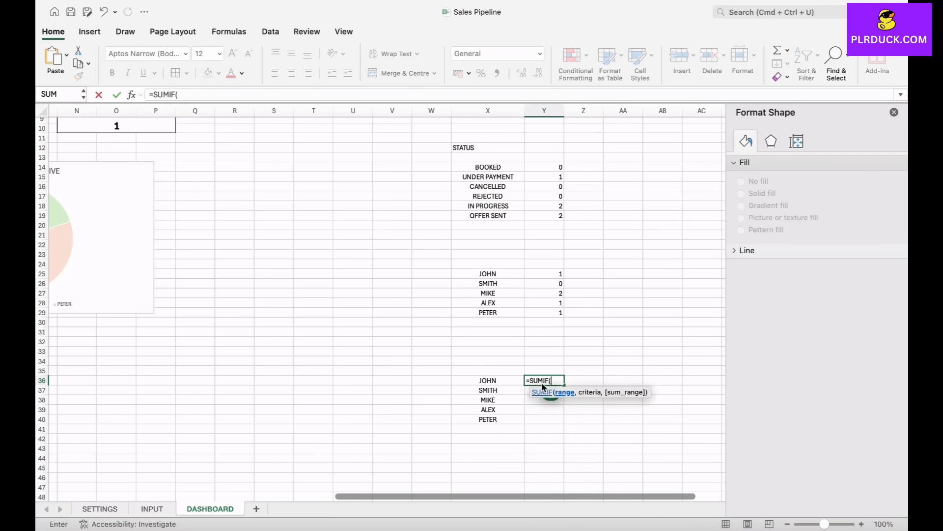
{"action": "left_click_drag", "start_coordinate": [543, 387], "coordinate": [584, 391]}
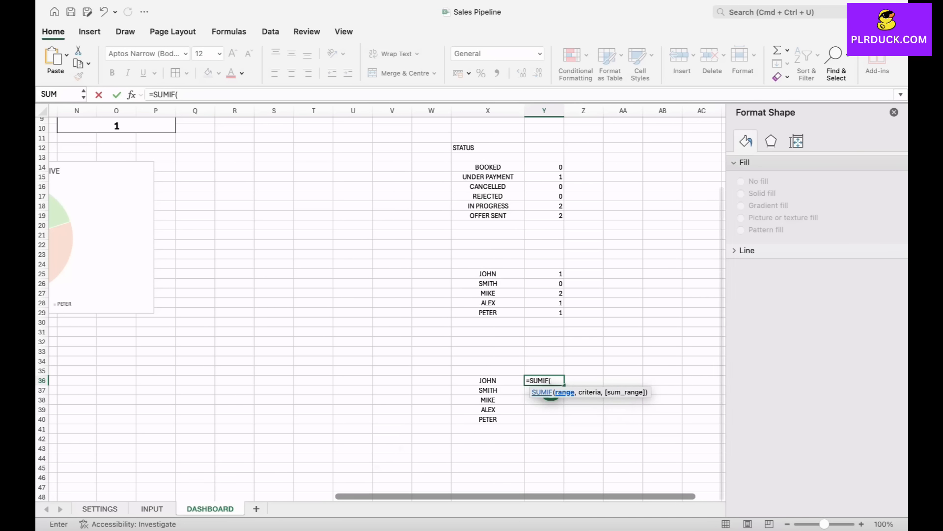
{"action": "left_click", "coordinate": [152, 508]}
{"action": "left_click_drag", "start_coordinate": [275, 202], "coordinate": [340, 387]}
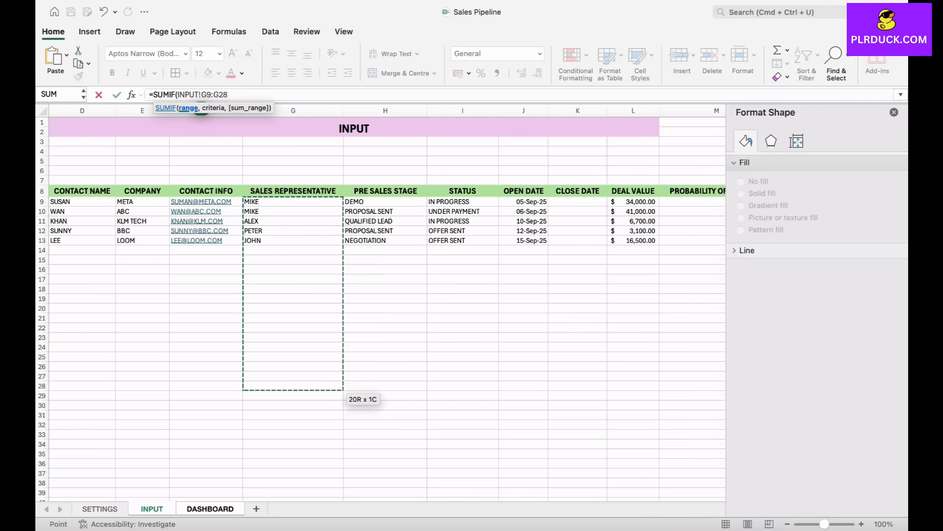
{"action": "type", "text": ","}
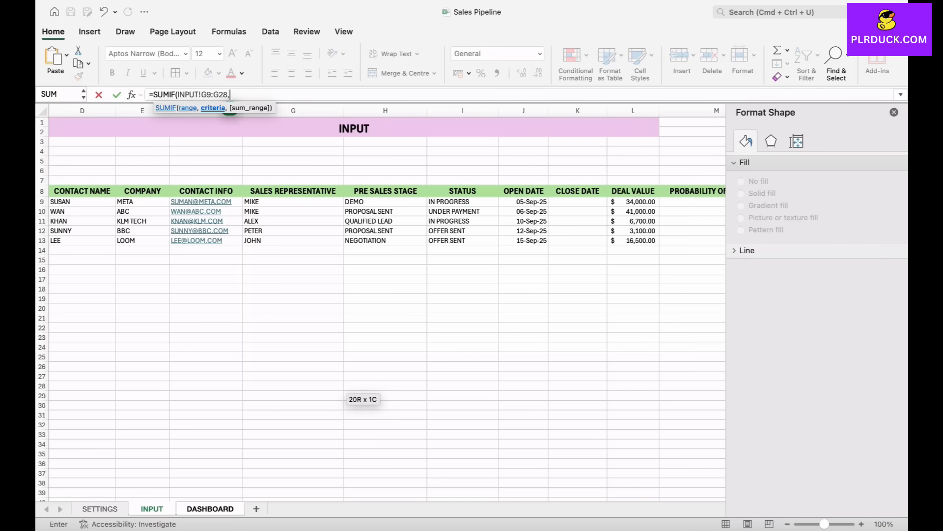
{"action": "left_click", "coordinate": [211, 509]}
{"action": "left_click", "coordinate": [488, 380]}
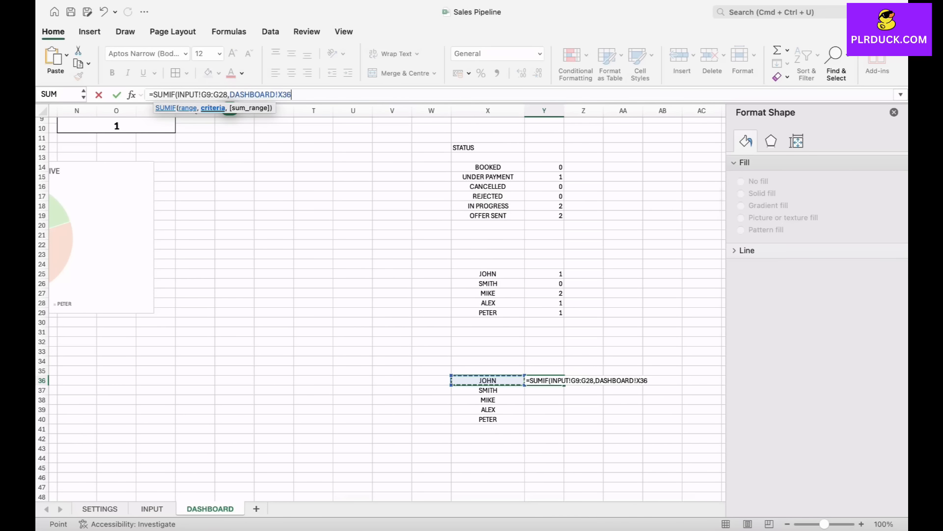
{"action": "type", "text": ","}
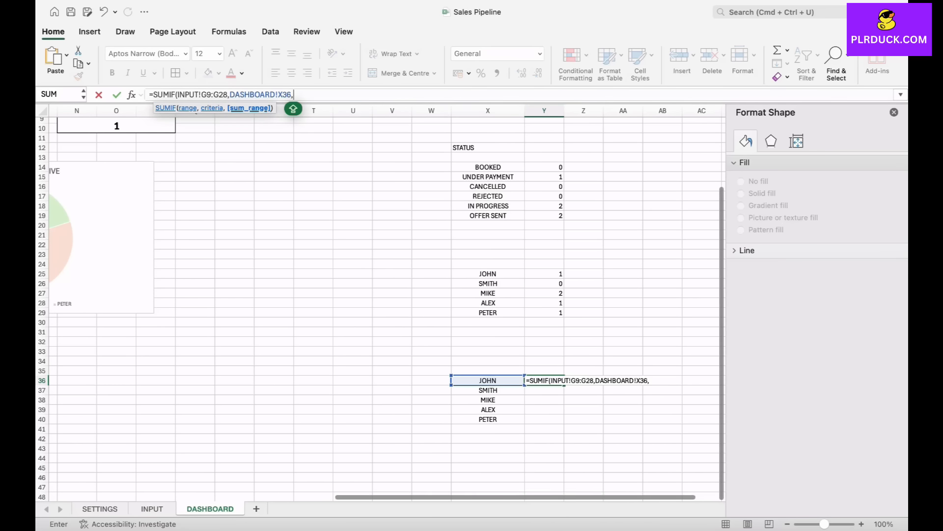
{"action": "left_click", "coordinate": [152, 509]}
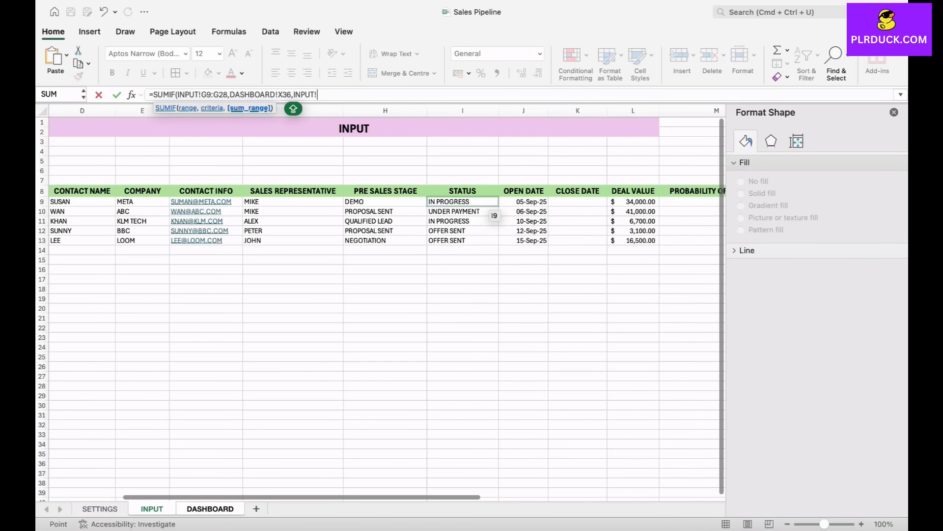
{"action": "left_click_drag", "start_coordinate": [634, 201], "coordinate": [634, 386]}
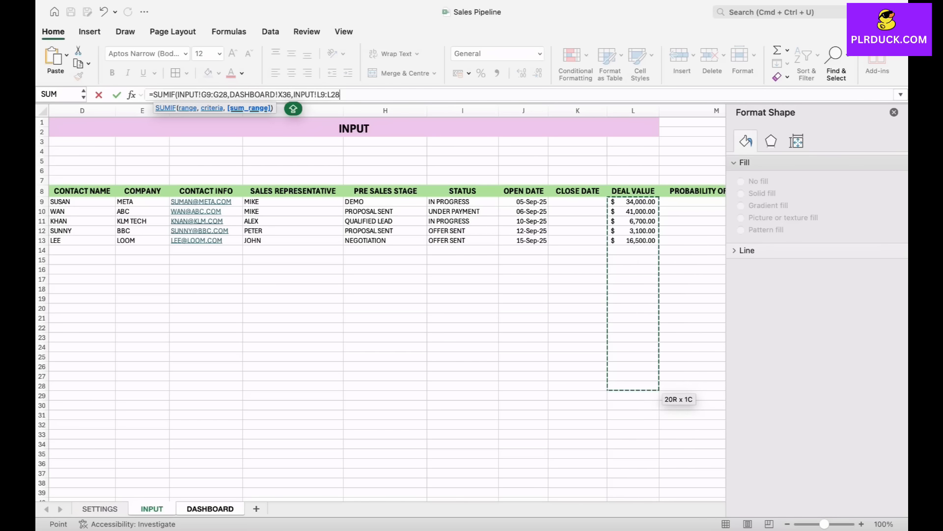
{"action": "type", "text": ")"}
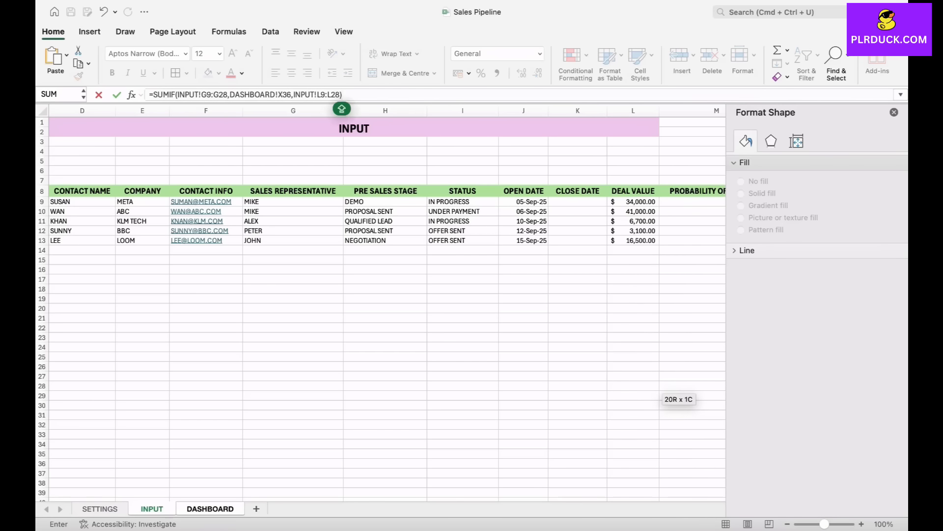
{"action": "key", "text": "Return"}
- Make the criteria range in the Y36 formula absolute as INPUT!$G$9:$G$28
{"action": "key", "text": "Up"}
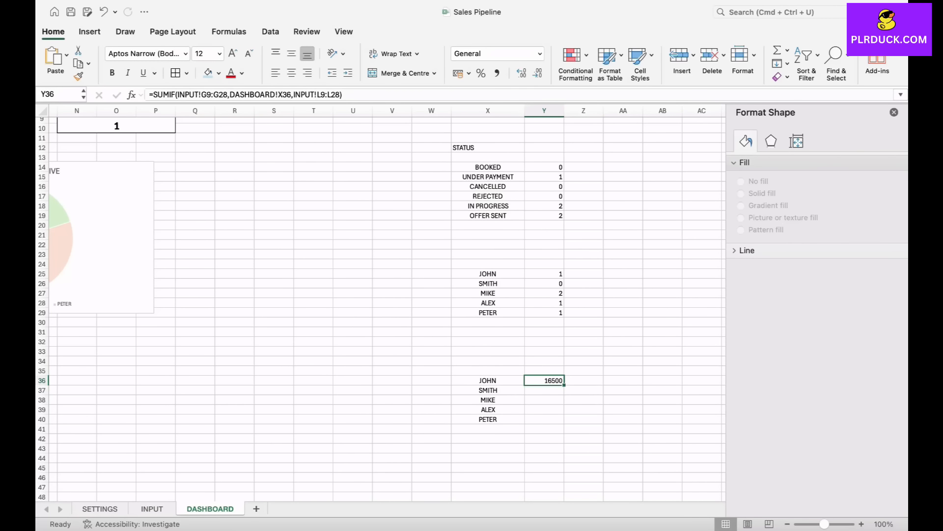
{"action": "left_click", "coordinate": [202, 95]}
{"action": "type", "text": "$"}
{"action": "key", "text": "Right"}
{"action": "type", "text": "$"}
{"action": "key", "text": "Right"}
{"action": "key", "text": "Right"}
{"action": "type", "text": "$G$"}
{"action": "key", "text": "Right"}
{"action": "key", "text": "Right"}
{"action": "key", "text": "Right"}
{"action": "key", "text": "Right"}
- Make the sum range in the Y36 formula absolute as INPUT!$L$9:$L$28 and commit the formula
{"action": "key", "text": "Right"}
{"action": "key", "text": "Right"}
{"action": "key", "text": "Right"}
{"action": "key", "text": "Right"}
{"action": "key", "text": "Right"}
{"action": "key", "text": "Right"}
{"action": "key", "text": "Right"}
{"action": "key", "text": "Right"}
{"action": "key", "text": "Right"}
{"action": "key", "text": "Right"}
{"action": "key", "text": "Right"}
{"action": "key", "text": "Right"}
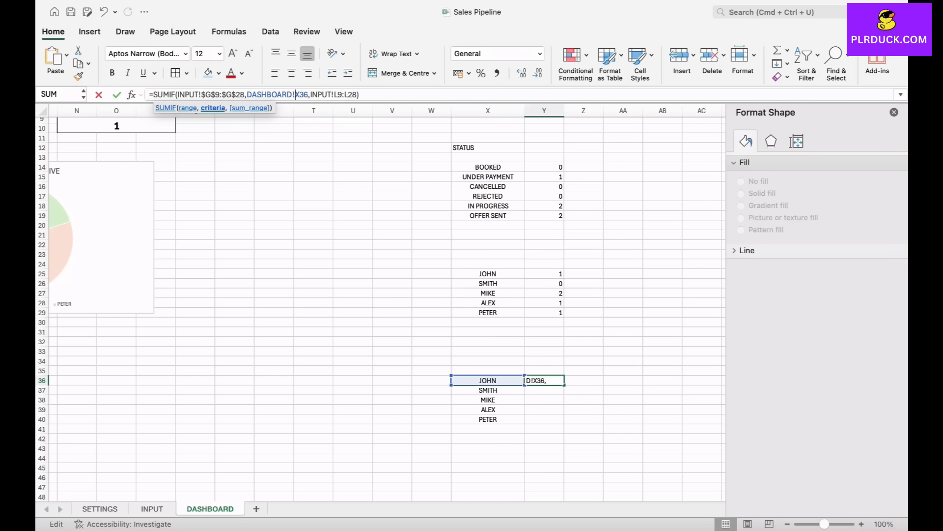
{"action": "key", "text": "Right"}
{"action": "key", "text": "Right"}
{"action": "type", "text": "$G$"}
{"action": "key", "text": "Right"}
{"action": "key", "text": "Right"}
{"action": "type", "text": "$"}
{"action": "key", "text": "Right"}
{"action": "type", "text": "$"}
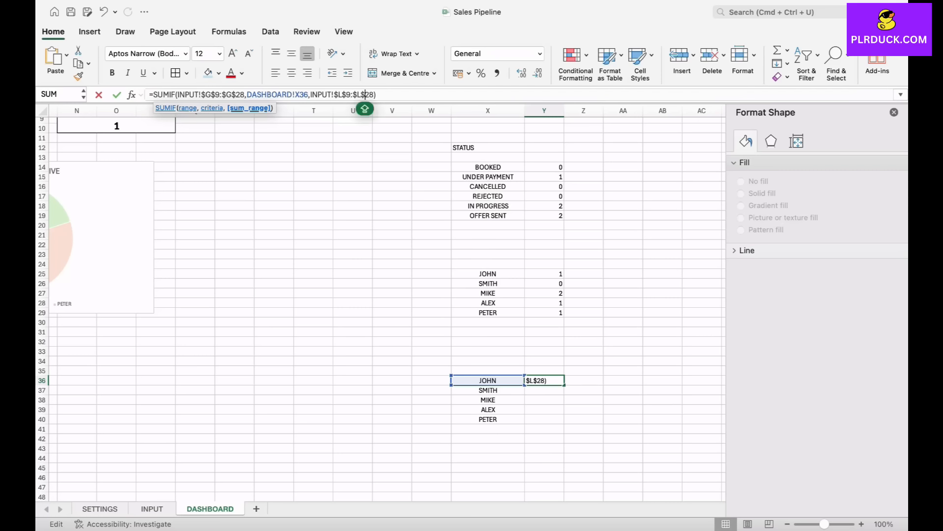
{"action": "key", "text": "Return"}
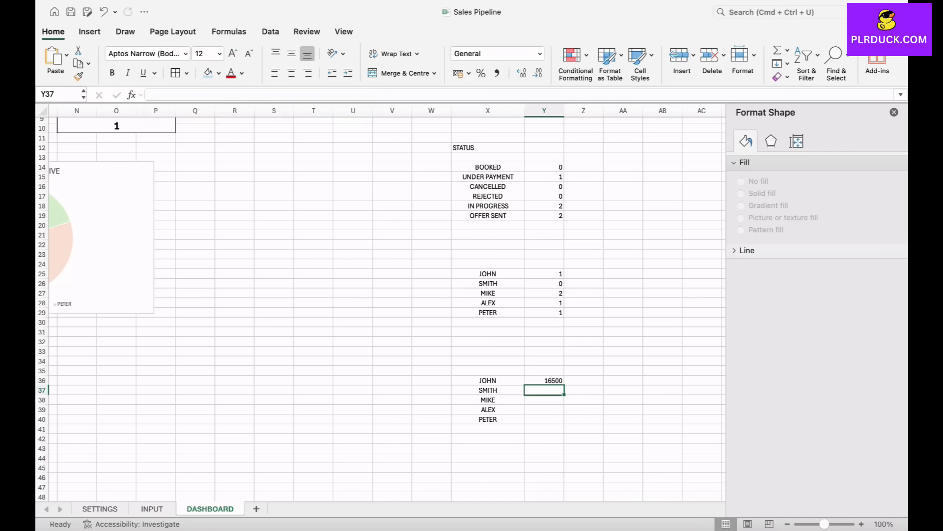
- Fill the Y36 formula down to Y40 and check the copied formulas
{"action": "key", "text": "Up"}
{"action": "left_click_drag", "start_coordinate": [564, 385], "coordinate": [564, 421]}
{"action": "key", "text": "Down"}
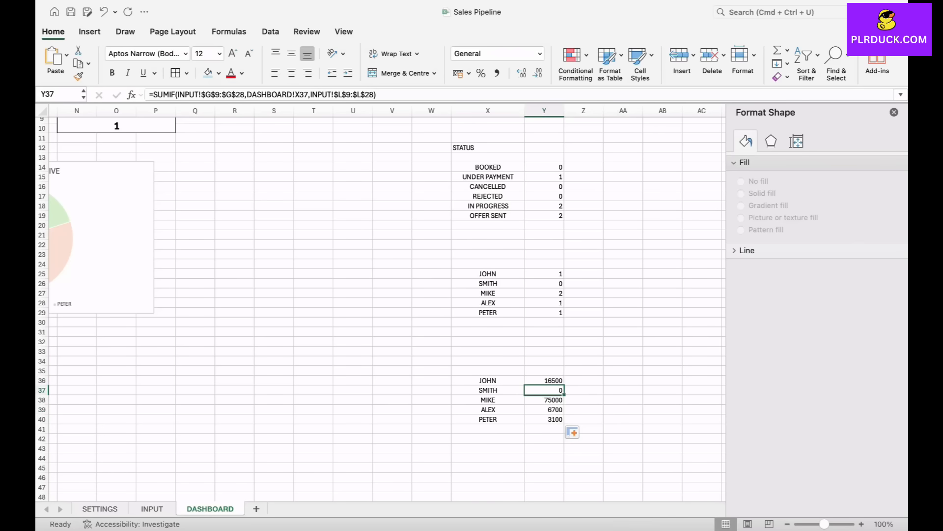
{"action": "key", "text": "Down"}
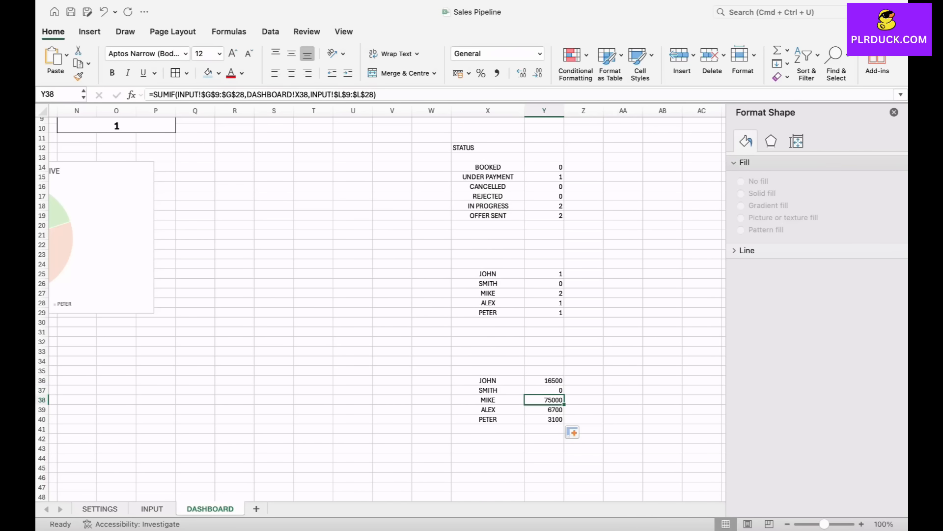
- Format the deal value totals in Y36:Y40 as Accounting with the dollar sign
{"action": "left_click_drag", "start_coordinate": [544, 381], "coordinate": [545, 419]}
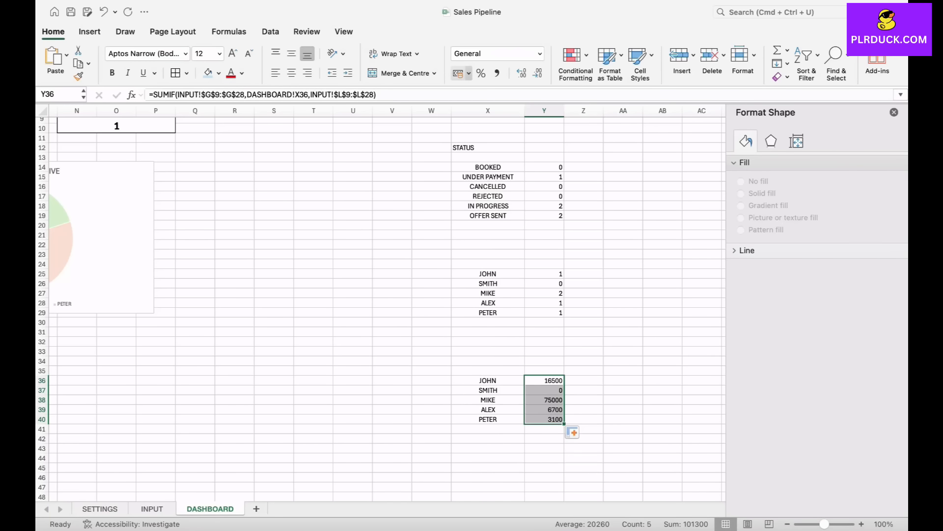
{"action": "left_click", "coordinate": [469, 73]}
{"action": "left_click", "coordinate": [491, 131]}
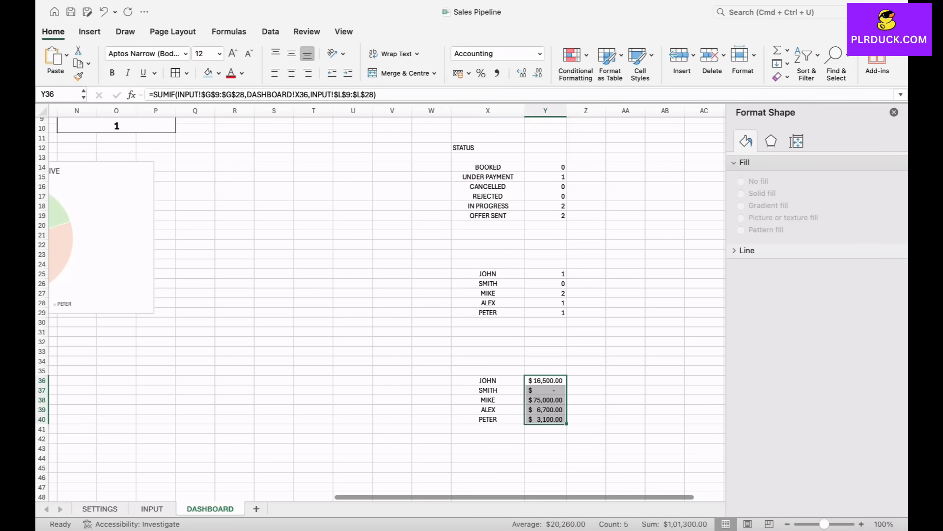
{"action": "left_click", "coordinate": [587, 399]}
- Insert a 2-D clustered bar chart from the representatives' deal value totals in X36:Y40
{"action": "left_click_drag", "start_coordinate": [488, 381], "coordinate": [546, 419]}
{"action": "left_click", "coordinate": [90, 31]}
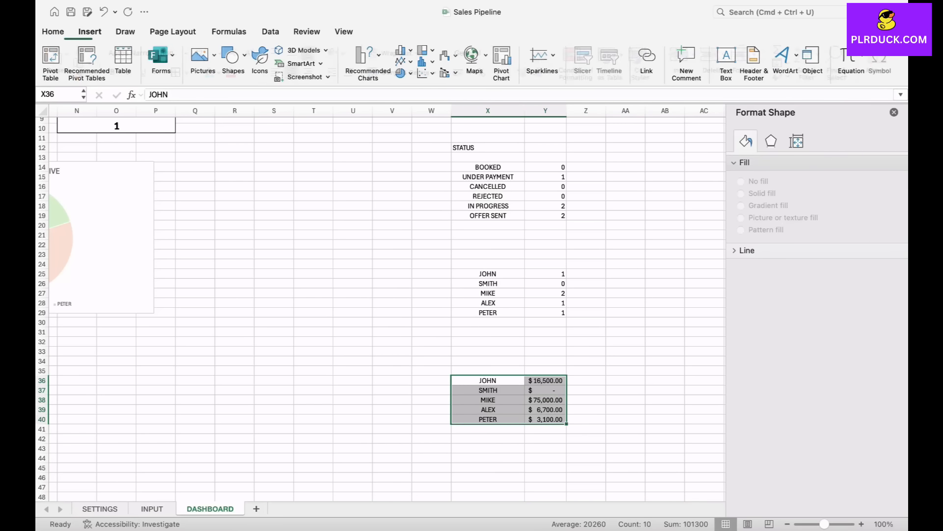
{"action": "left_click", "coordinate": [404, 50]}
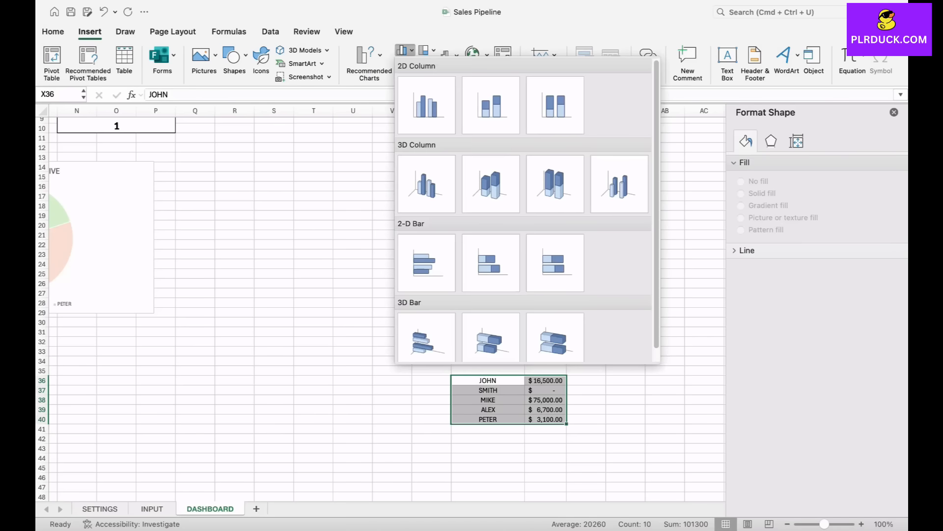
{"action": "left_click", "coordinate": [427, 262]}
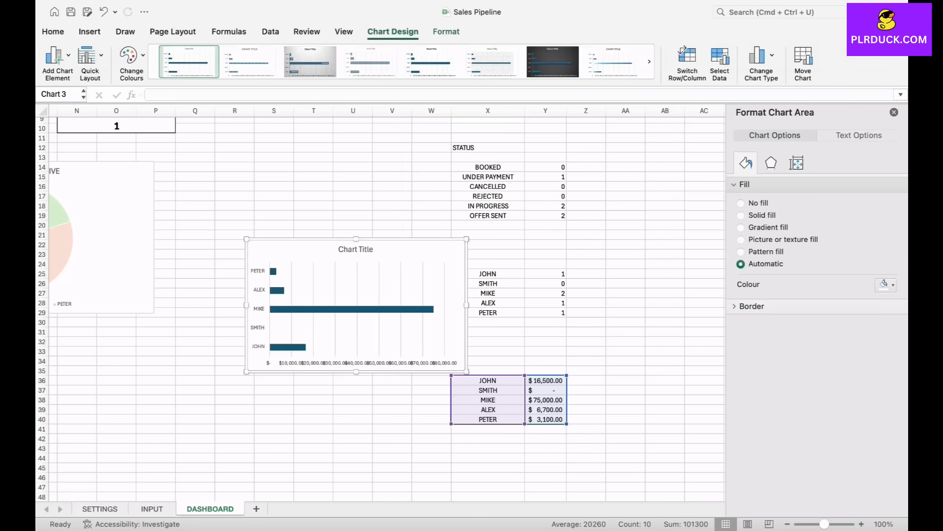
- Place the bar chart below the two existing charts and enlarge it to span about columns B to N, rows 31 to 50
{"action": "left_click_drag", "start_coordinate": [422, 250], "coordinate": [248, 359]}
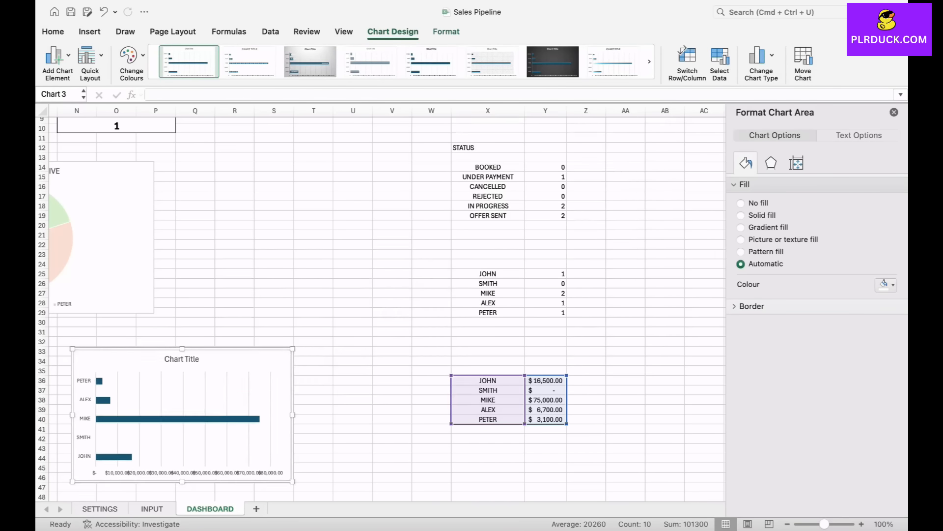
{"action": "scroll", "coordinate": [248, 359], "scroll_direction": "left", "scroll_amount": 10}
{"action": "scroll", "coordinate": [388, 307], "scroll_direction": "right", "scroll_amount": 2}
{"action": "left_click_drag", "start_coordinate": [597, 344], "coordinate": [126, 328]}
{"action": "left_click_drag", "start_coordinate": [295, 390], "coordinate": [582, 390]}
{"action": "left_click_drag", "start_coordinate": [328, 456], "coordinate": [328, 511]}
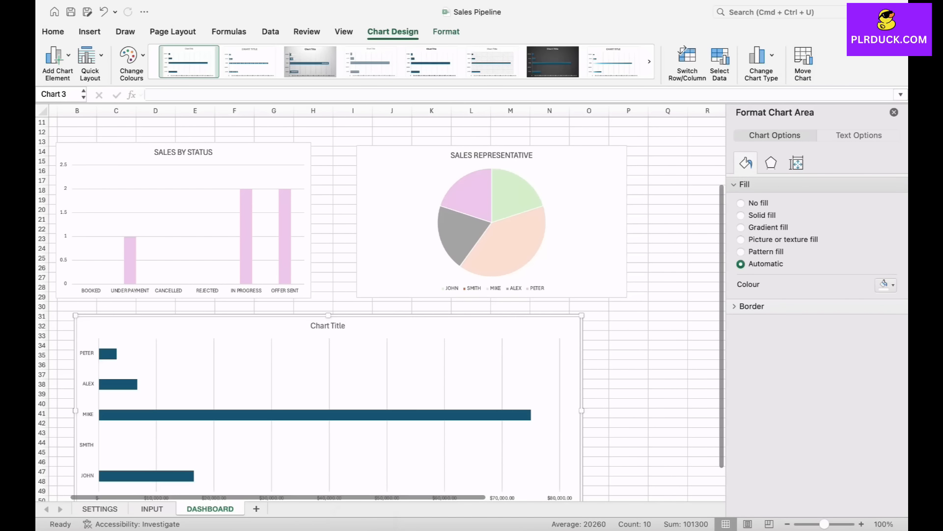
- Title the representatives' bar chart "DEAL VALUE BY SALES REPRESENTATIVE"
{"action": "scroll", "coordinate": [382, 307], "scroll_direction": "down", "scroll_amount": 4}
{"action": "double_click", "coordinate": [351, 233]}
{"action": "type", "text": "DE"}
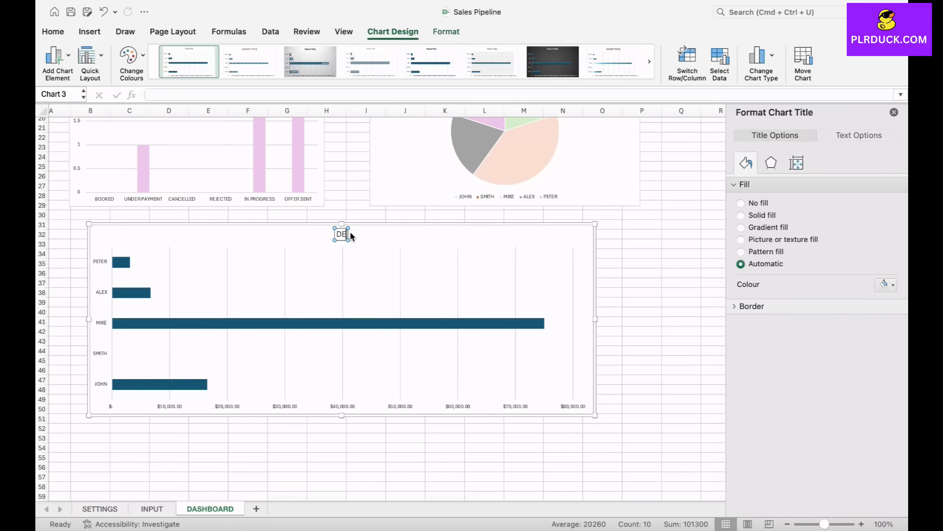
{"action": "type", "text": "AL VALUE BY SALES"}
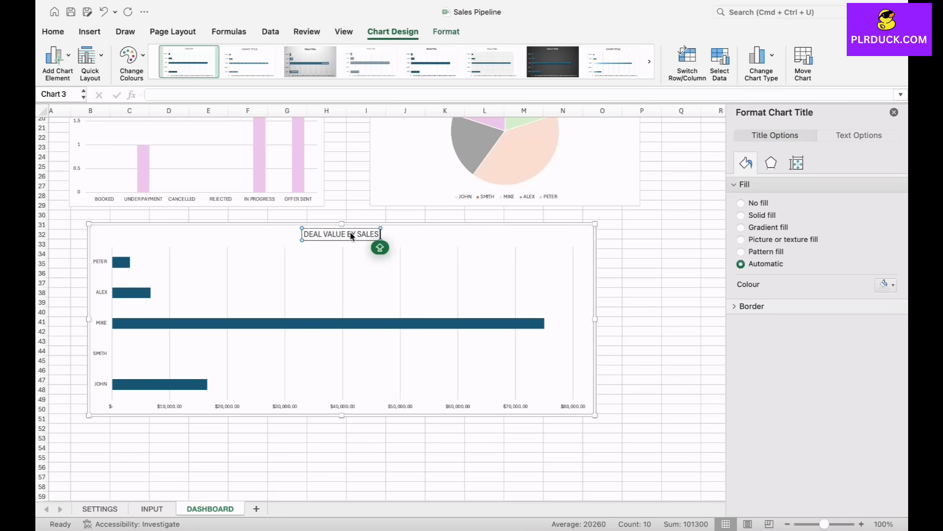
{"action": "type", "text": " REPRESENTATIVE"}
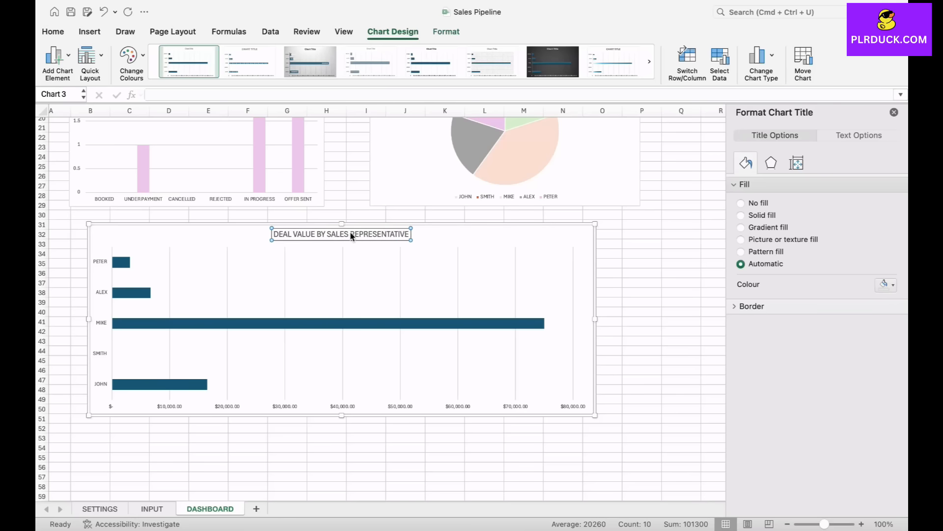
- Fill the deal value chart's bars with solid light green and close the formatting pane
{"action": "left_click", "coordinate": [355, 301]}
{"action": "left_click", "coordinate": [355, 323]}
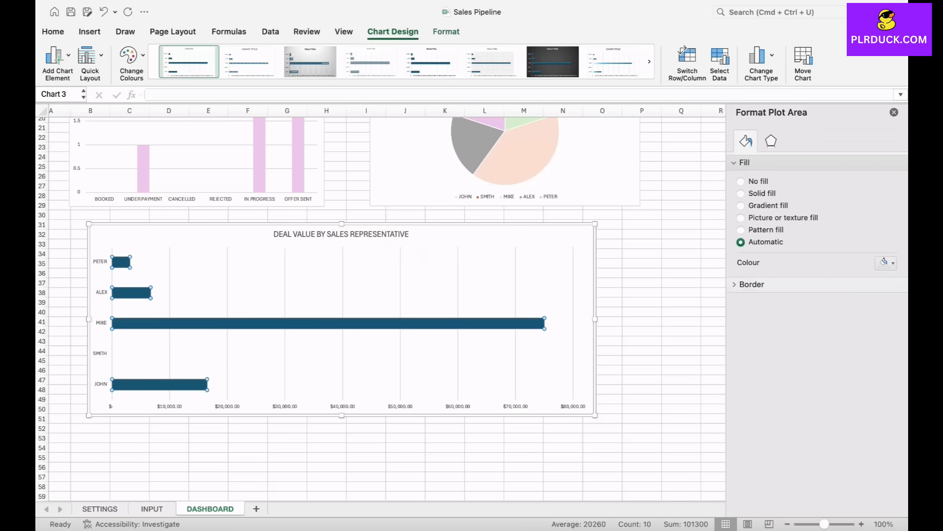
{"action": "left_click", "coordinate": [886, 287]}
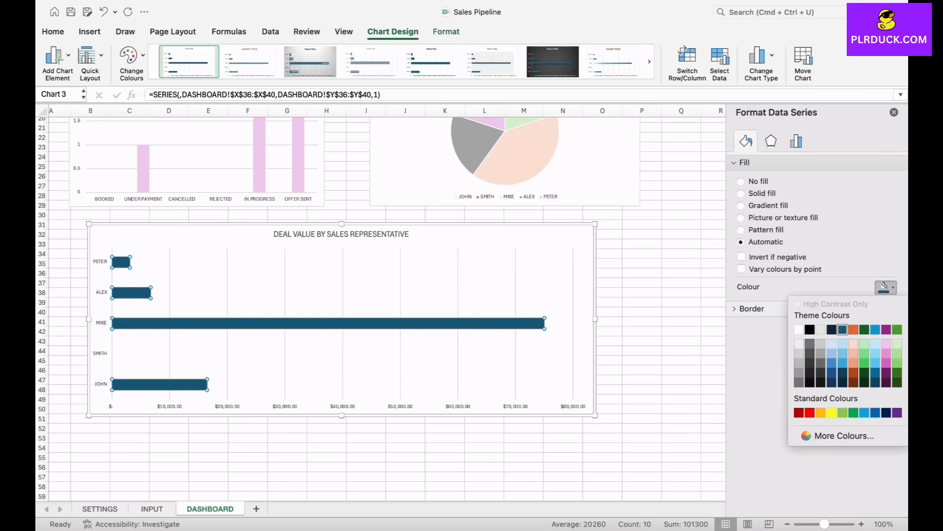
{"action": "left_click", "coordinate": [864, 353]}
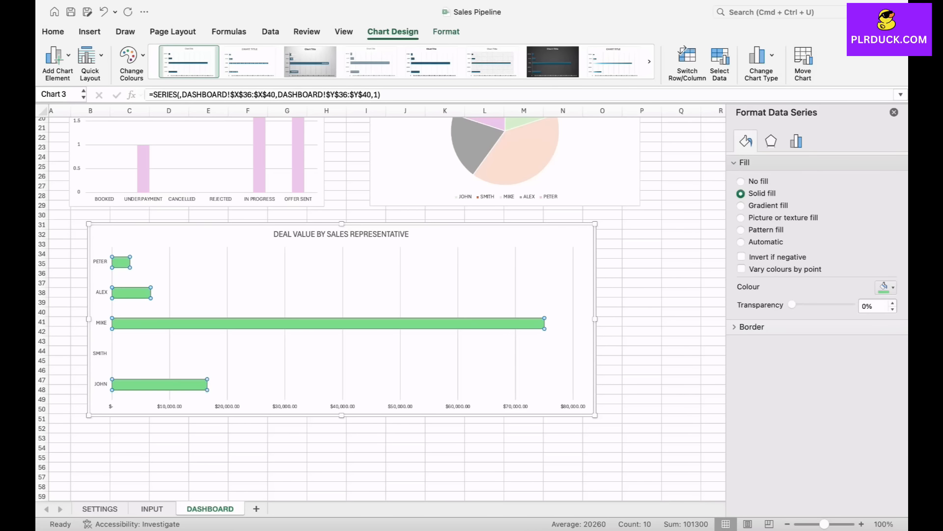
{"action": "left_click", "coordinate": [643, 341]}
{"action": "left_click", "coordinate": [643, 293]}
{"action": "scroll", "coordinate": [643, 293], "scroll_direction": "up", "scroll_amount": 3}
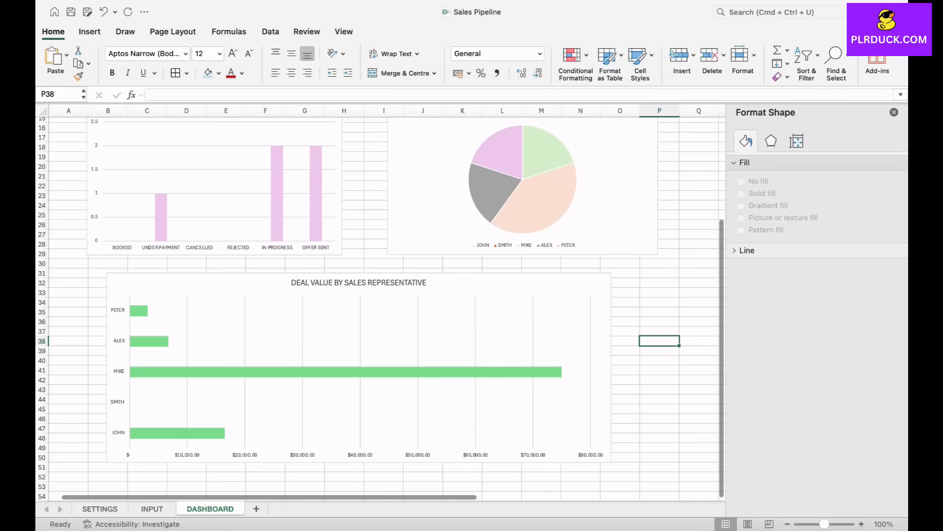
{"action": "left_click", "coordinate": [894, 113]}
- Review the dashboard's summary cards and three charts, and look over the SETTINGS lists
{"action": "scroll", "coordinate": [472, 308], "scroll_direction": "up", "scroll_amount": 5}
{"action": "scroll", "coordinate": [471, 309], "scroll_direction": "down", "scroll_amount": 5}
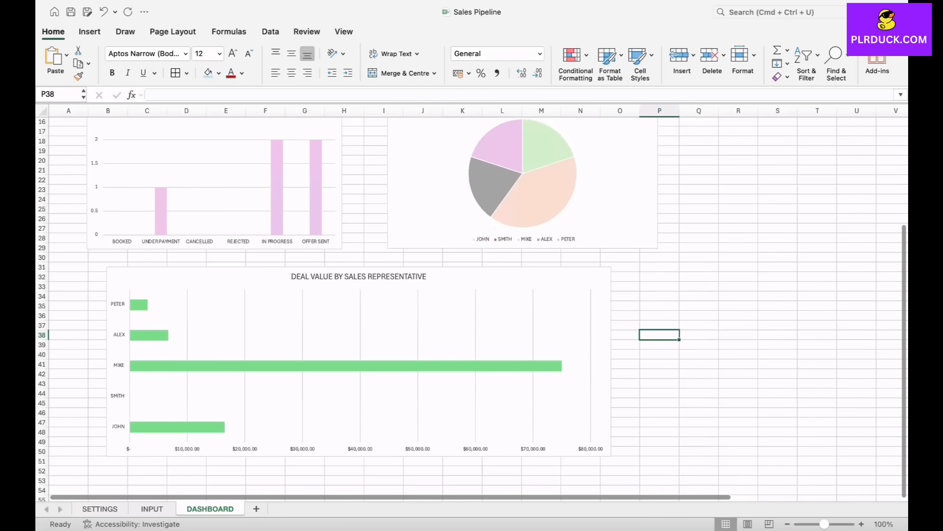
{"action": "scroll", "coordinate": [472, 309], "scroll_direction": "up", "scroll_amount": 3}
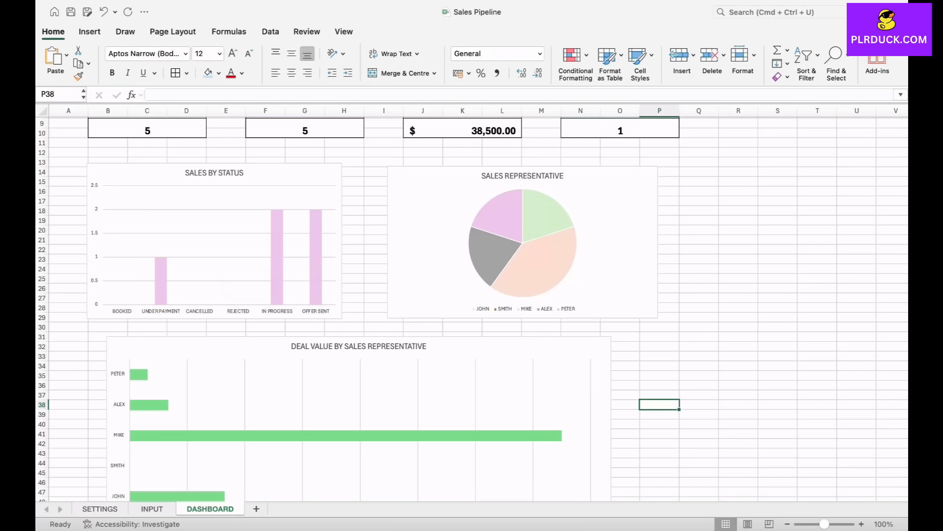
{"action": "scroll", "coordinate": [560, 325], "scroll_direction": "down", "scroll_amount": 3}
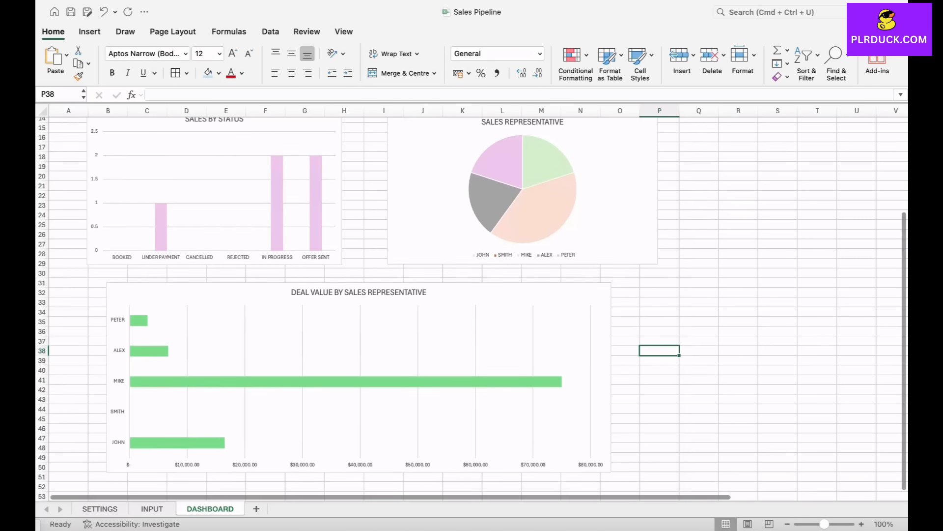
{"action": "scroll", "coordinate": [565, 324], "scroll_direction": "up", "scroll_amount": 6}
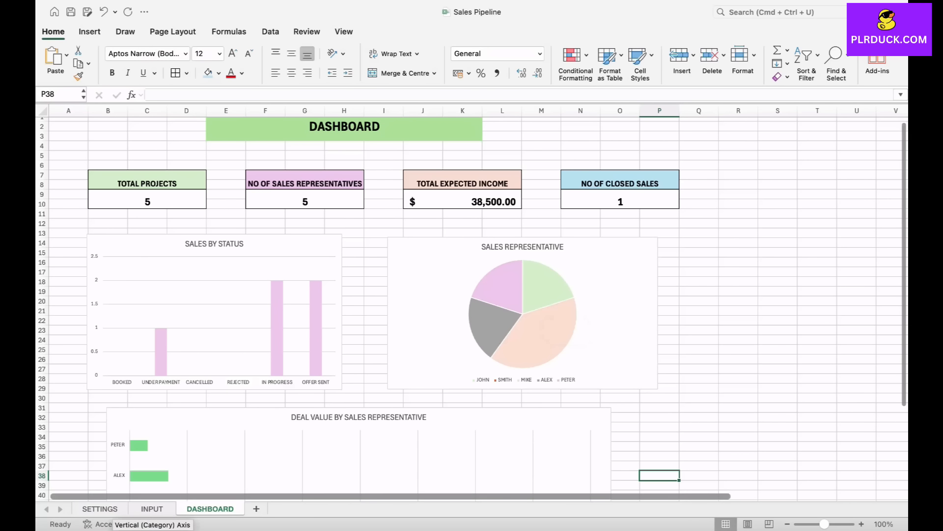
{"action": "left_click", "coordinate": [100, 508]}
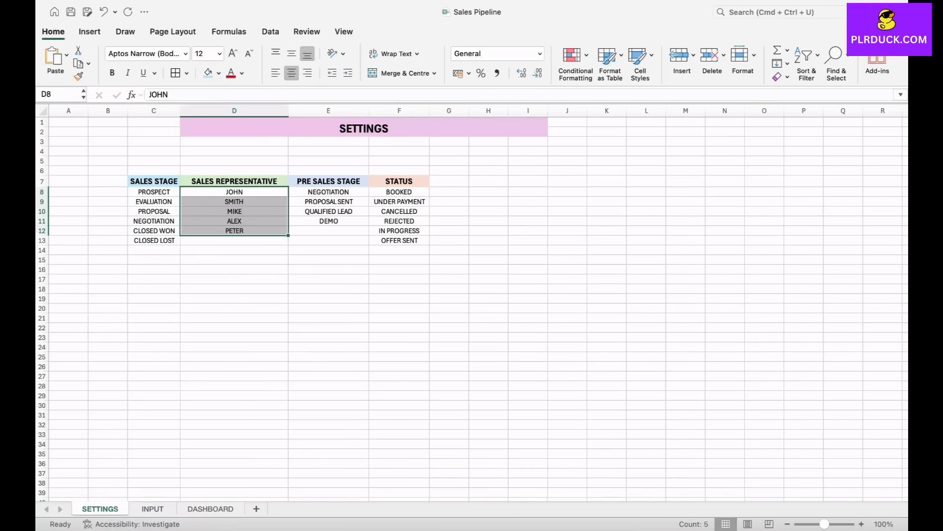
{"action": "left_click", "coordinate": [328, 298]}
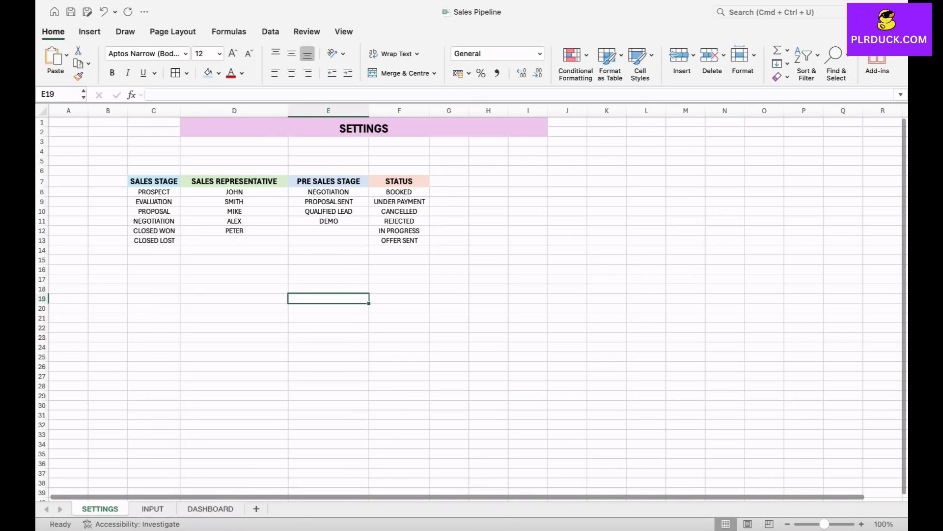
- Look through the INPUT sheet's deal columns up to SALES STAGE and recheck the DASHBOARD charts
{"action": "left_click", "coordinate": [152, 509]}
{"action": "scroll", "coordinate": [479, 304], "scroll_direction": "left", "scroll_amount": 1}
{"action": "scroll", "coordinate": [478, 304], "scroll_direction": "left", "scroll_amount": 2}
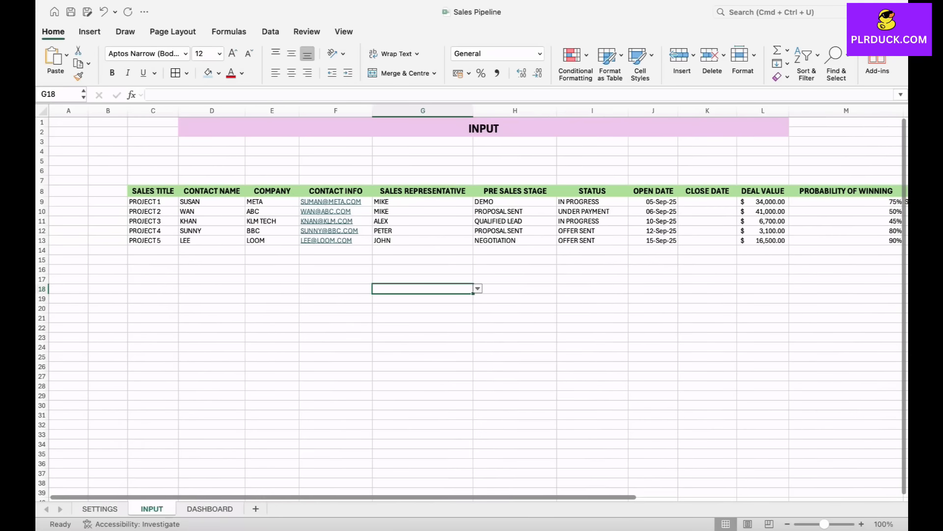
{"action": "scroll", "coordinate": [479, 305], "scroll_direction": "right", "scroll_amount": 5}
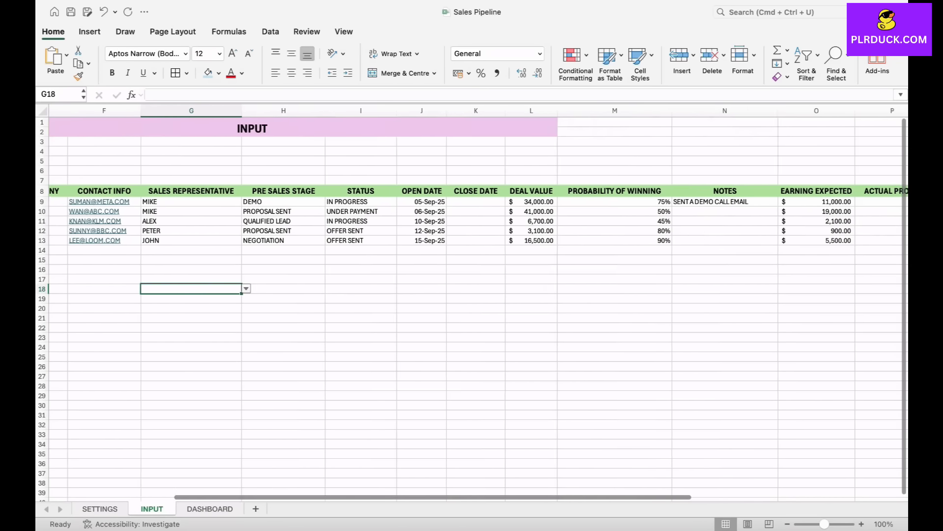
{"action": "scroll", "coordinate": [479, 305], "scroll_direction": "right", "scroll_amount": 2}
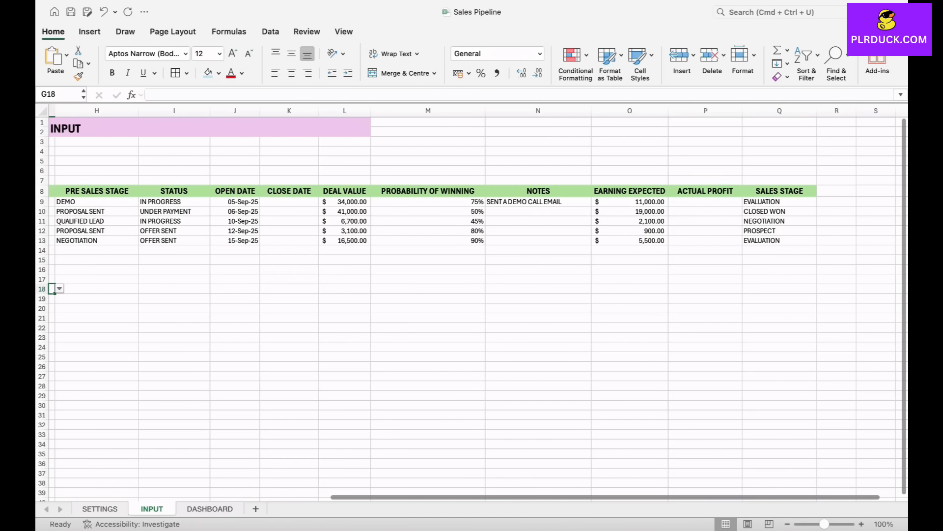
{"action": "left_click", "coordinate": [210, 508]}
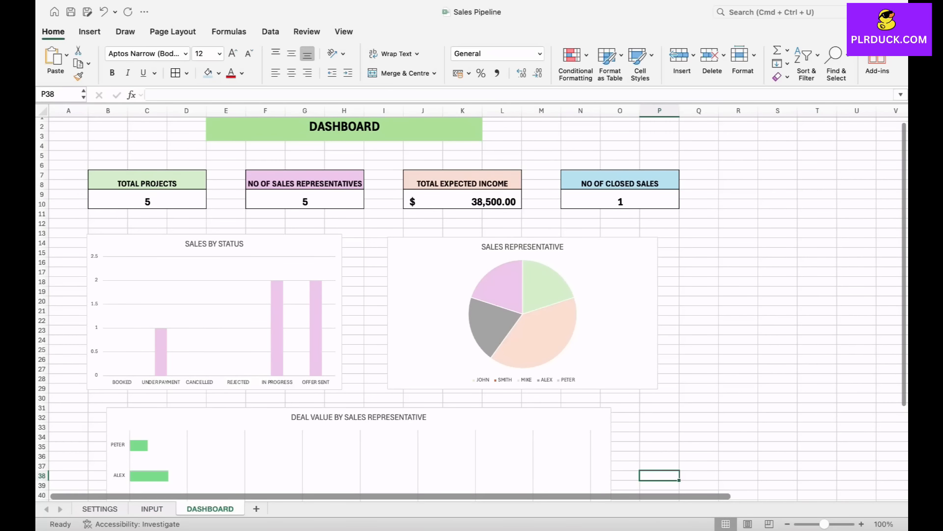
{"action": "scroll", "coordinate": [565, 351], "scroll_direction": "down", "scroll_amount": 5}
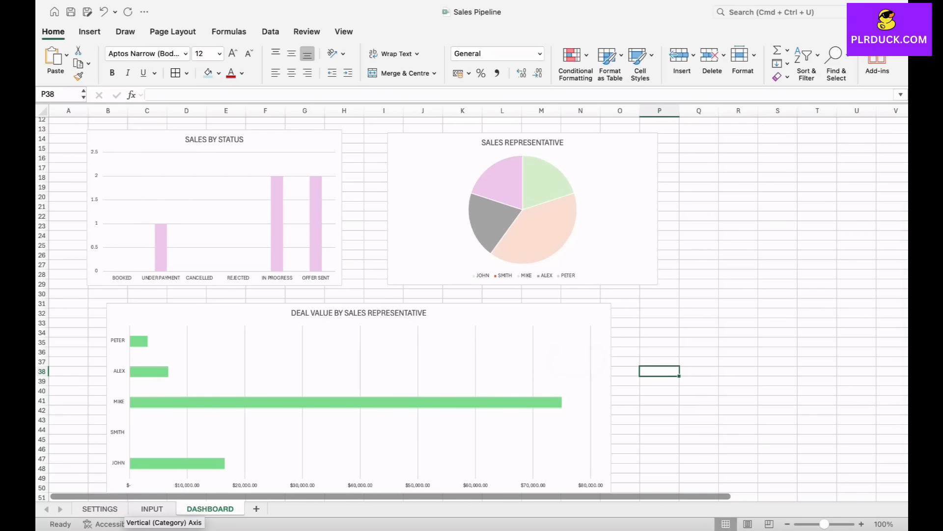
{"action": "scroll", "coordinate": [471, 308], "scroll_direction": "down", "scroll_amount": 1}
{"action": "scroll", "coordinate": [472, 309], "scroll_direction": "up", "scroll_amount": 6}
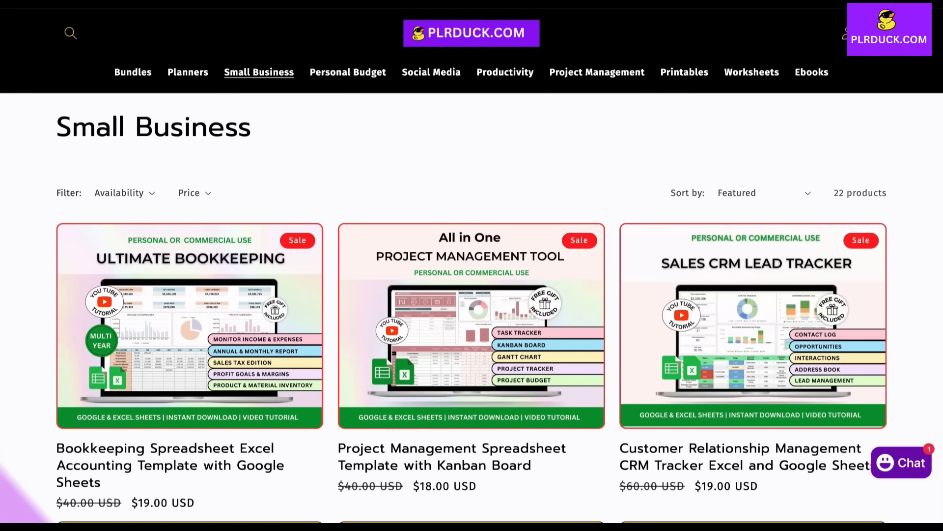
- Browse the spreadsheet templates in the Small Business collection of the PLRDUCK.COM store
{"action": "scroll", "coordinate": [472, 265], "scroll_direction": "down", "scroll_amount": 7}
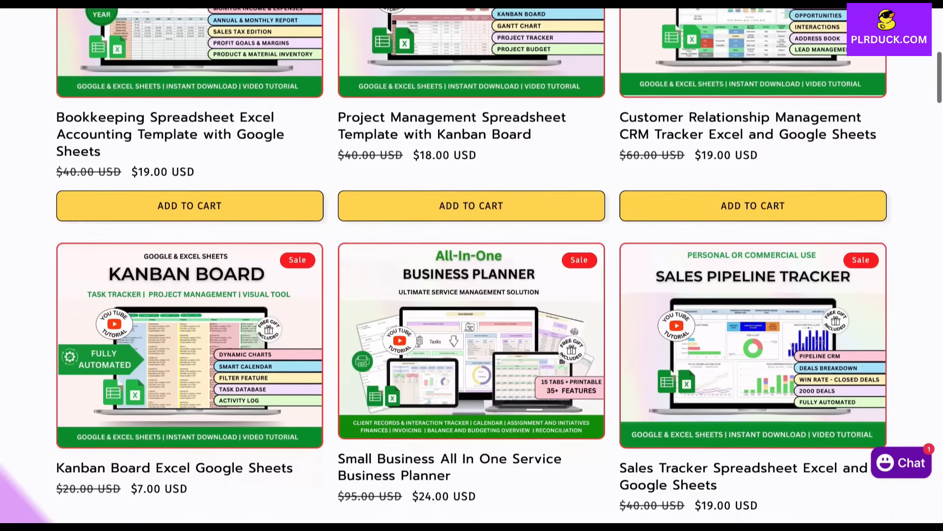
{"action": "scroll", "coordinate": [472, 265], "scroll_direction": "down", "scroll_amount": 13}
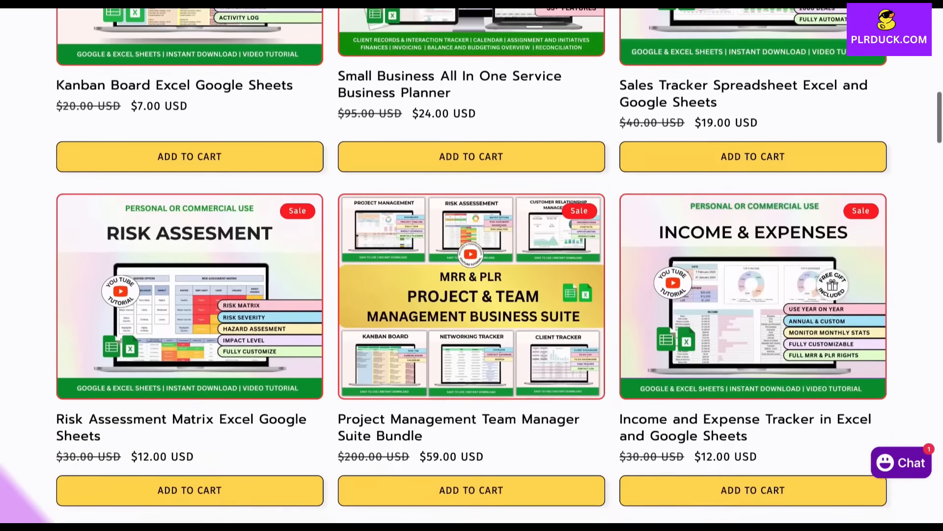
{"action": "scroll", "coordinate": [472, 266], "scroll_direction": "down", "scroll_amount": 5}
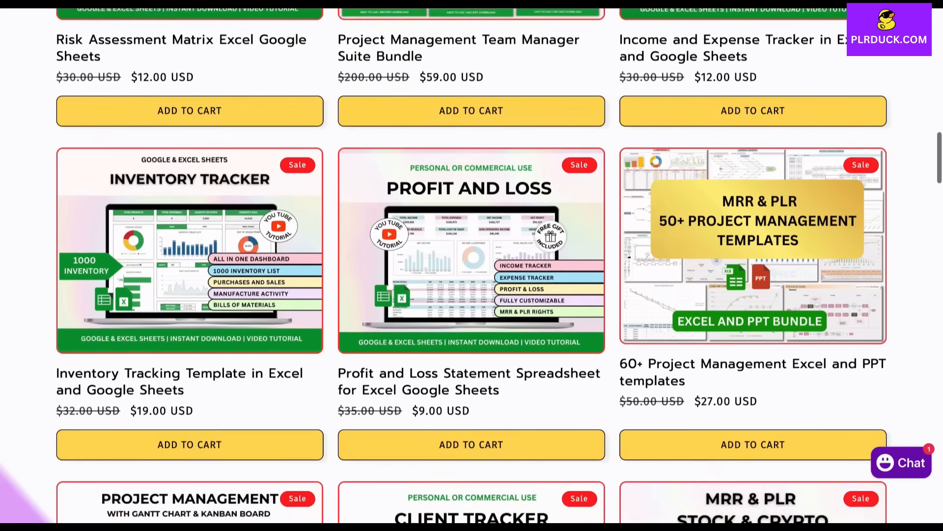
{"action": "scroll", "coordinate": [472, 265], "scroll_direction": "down", "scroll_amount": 13}
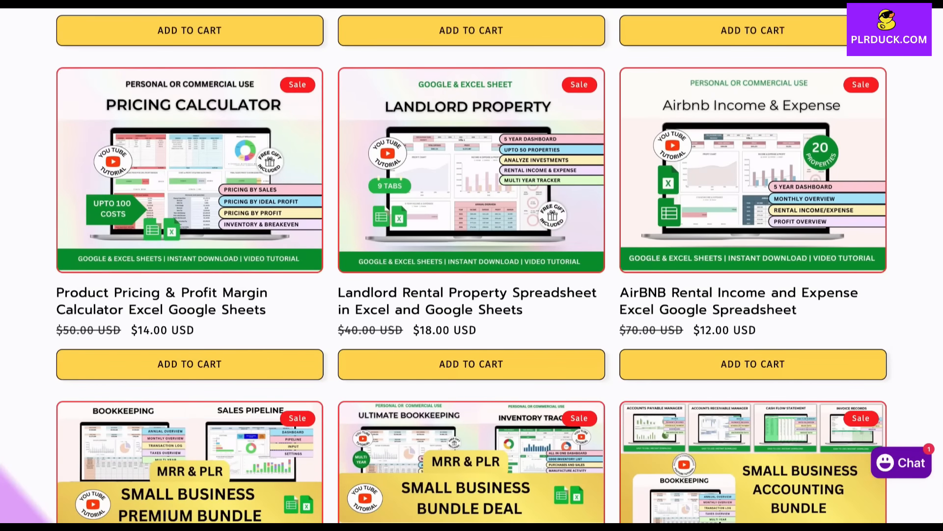
{"action": "scroll", "coordinate": [472, 265], "scroll_direction": "down", "scroll_amount": 8}
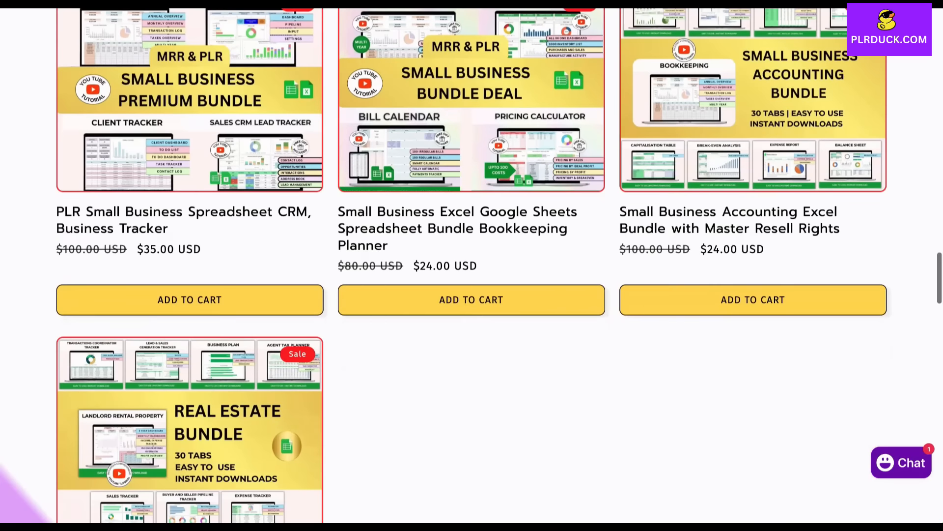
{"action": "scroll", "coordinate": [471, 265], "scroll_direction": "up", "scroll_amount": 8}
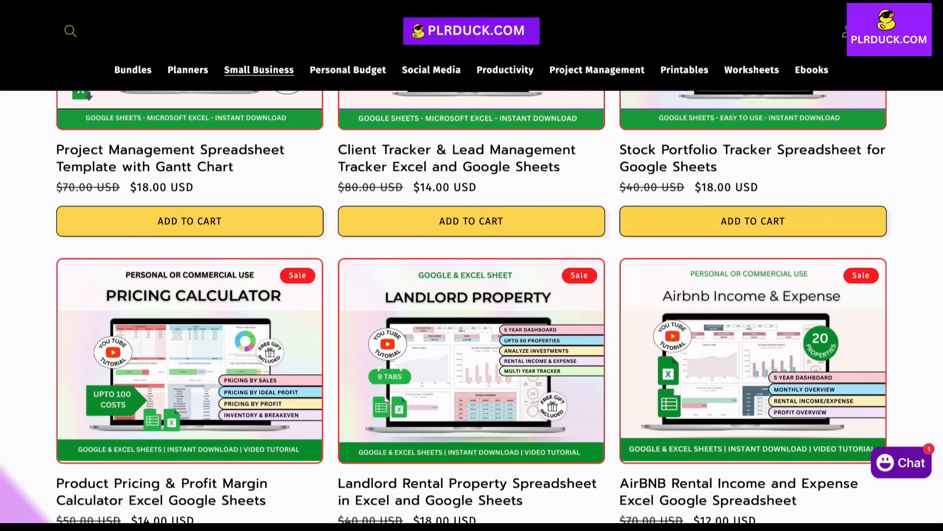
{"action": "scroll", "coordinate": [472, 265], "scroll_direction": "up", "scroll_amount": 5}
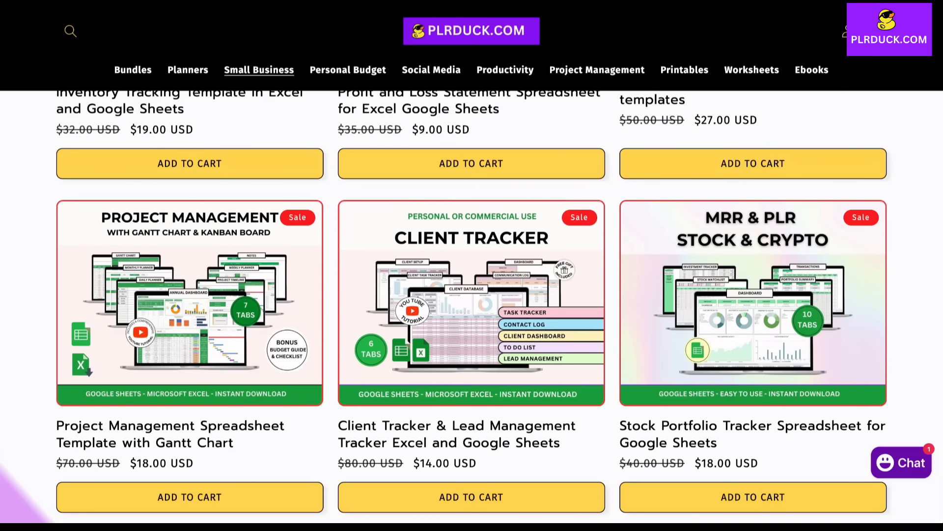
{"action": "scroll", "coordinate": [472, 305], "scroll_direction": "up", "scroll_amount": 3}
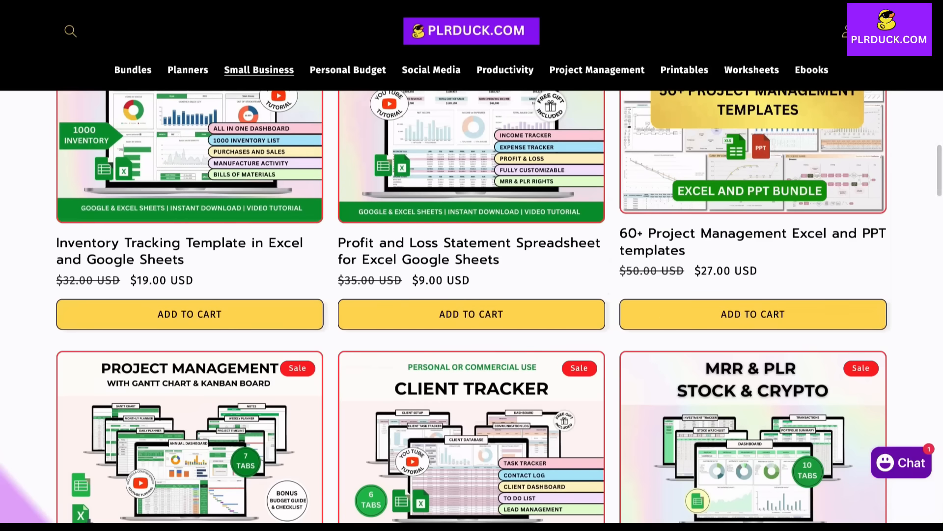
{"action": "scroll", "coordinate": [471, 305], "scroll_direction": "up", "scroll_amount": 6}
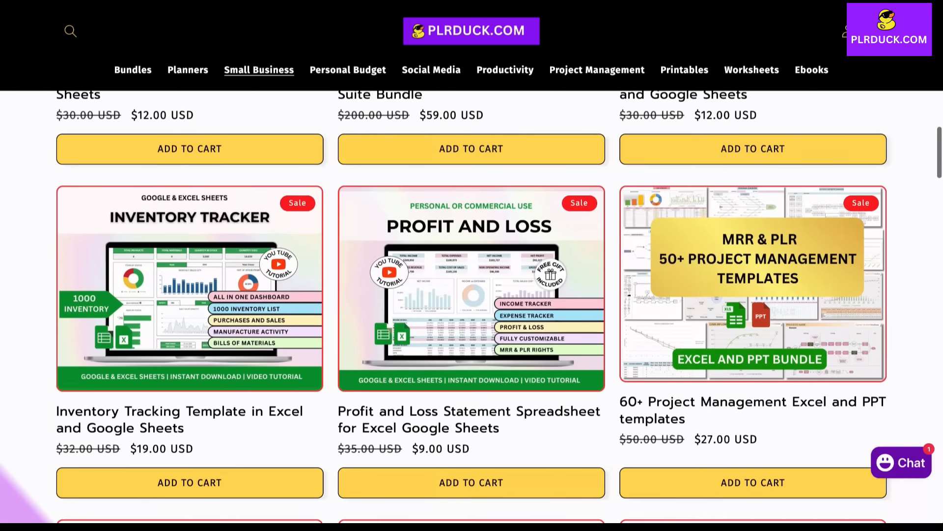
{"action": "scroll", "coordinate": [472, 304], "scroll_direction": "up", "scroll_amount": 6}
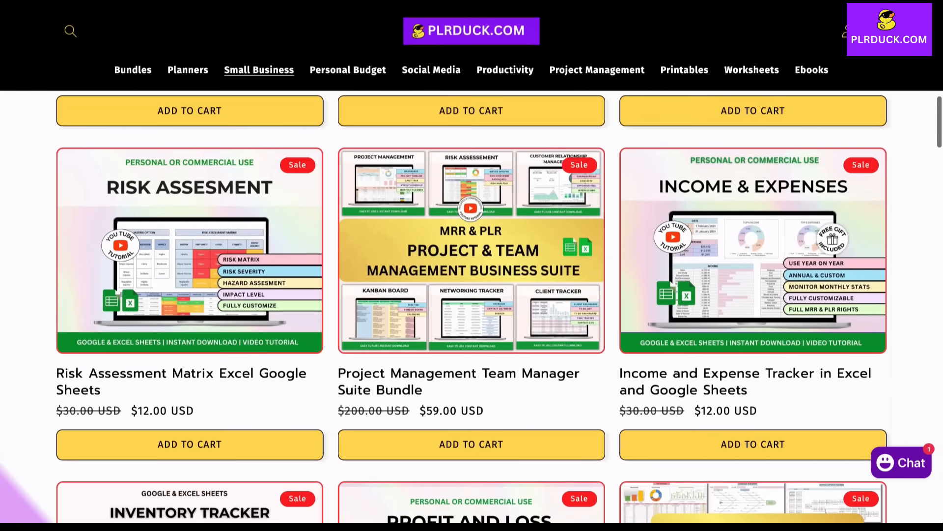
{"action": "scroll", "coordinate": [471, 305], "scroll_direction": "up", "scroll_amount": 7}
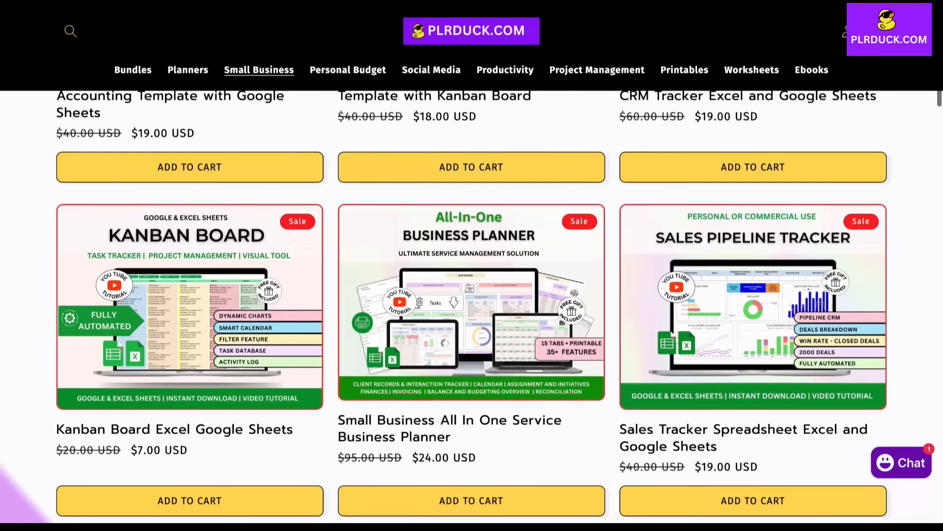
{"action": "scroll", "coordinate": [472, 305], "scroll_direction": "up", "scroll_amount": 6}
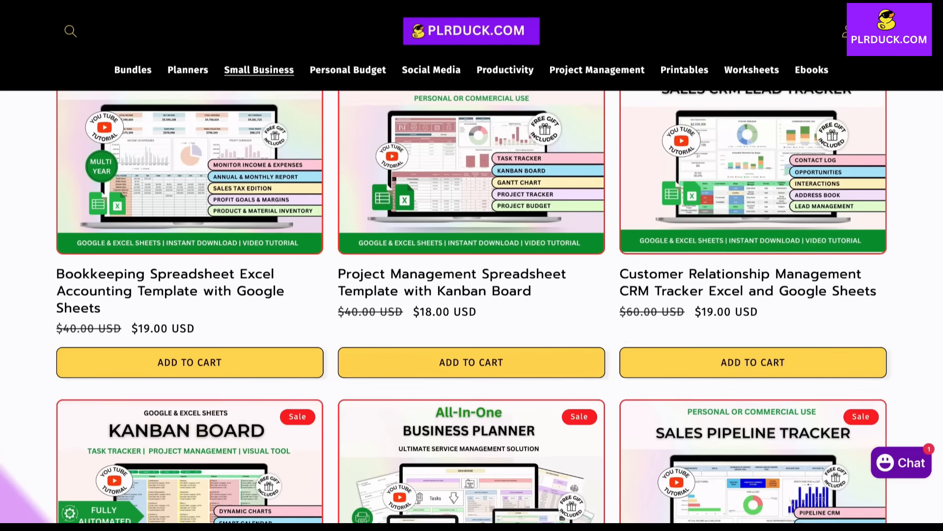
{"action": "scroll", "coordinate": [472, 305], "scroll_direction": "down", "scroll_amount": 1}
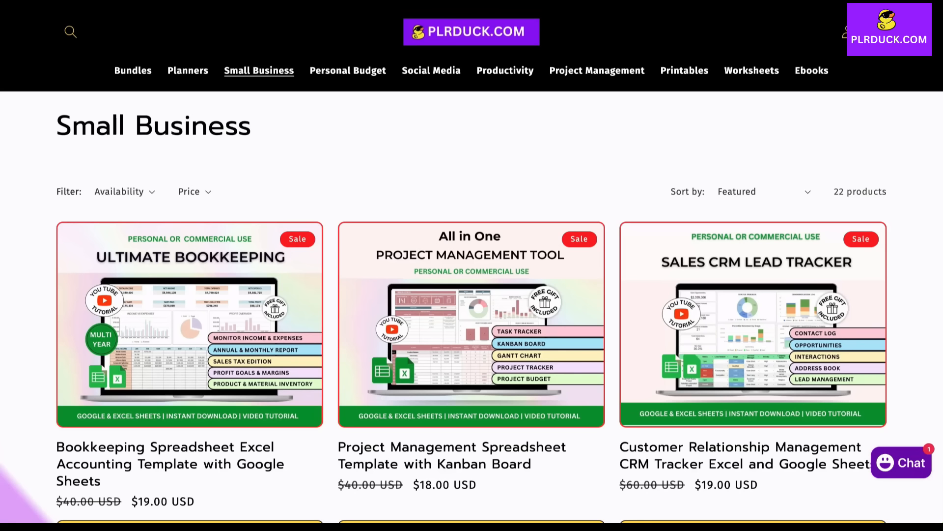